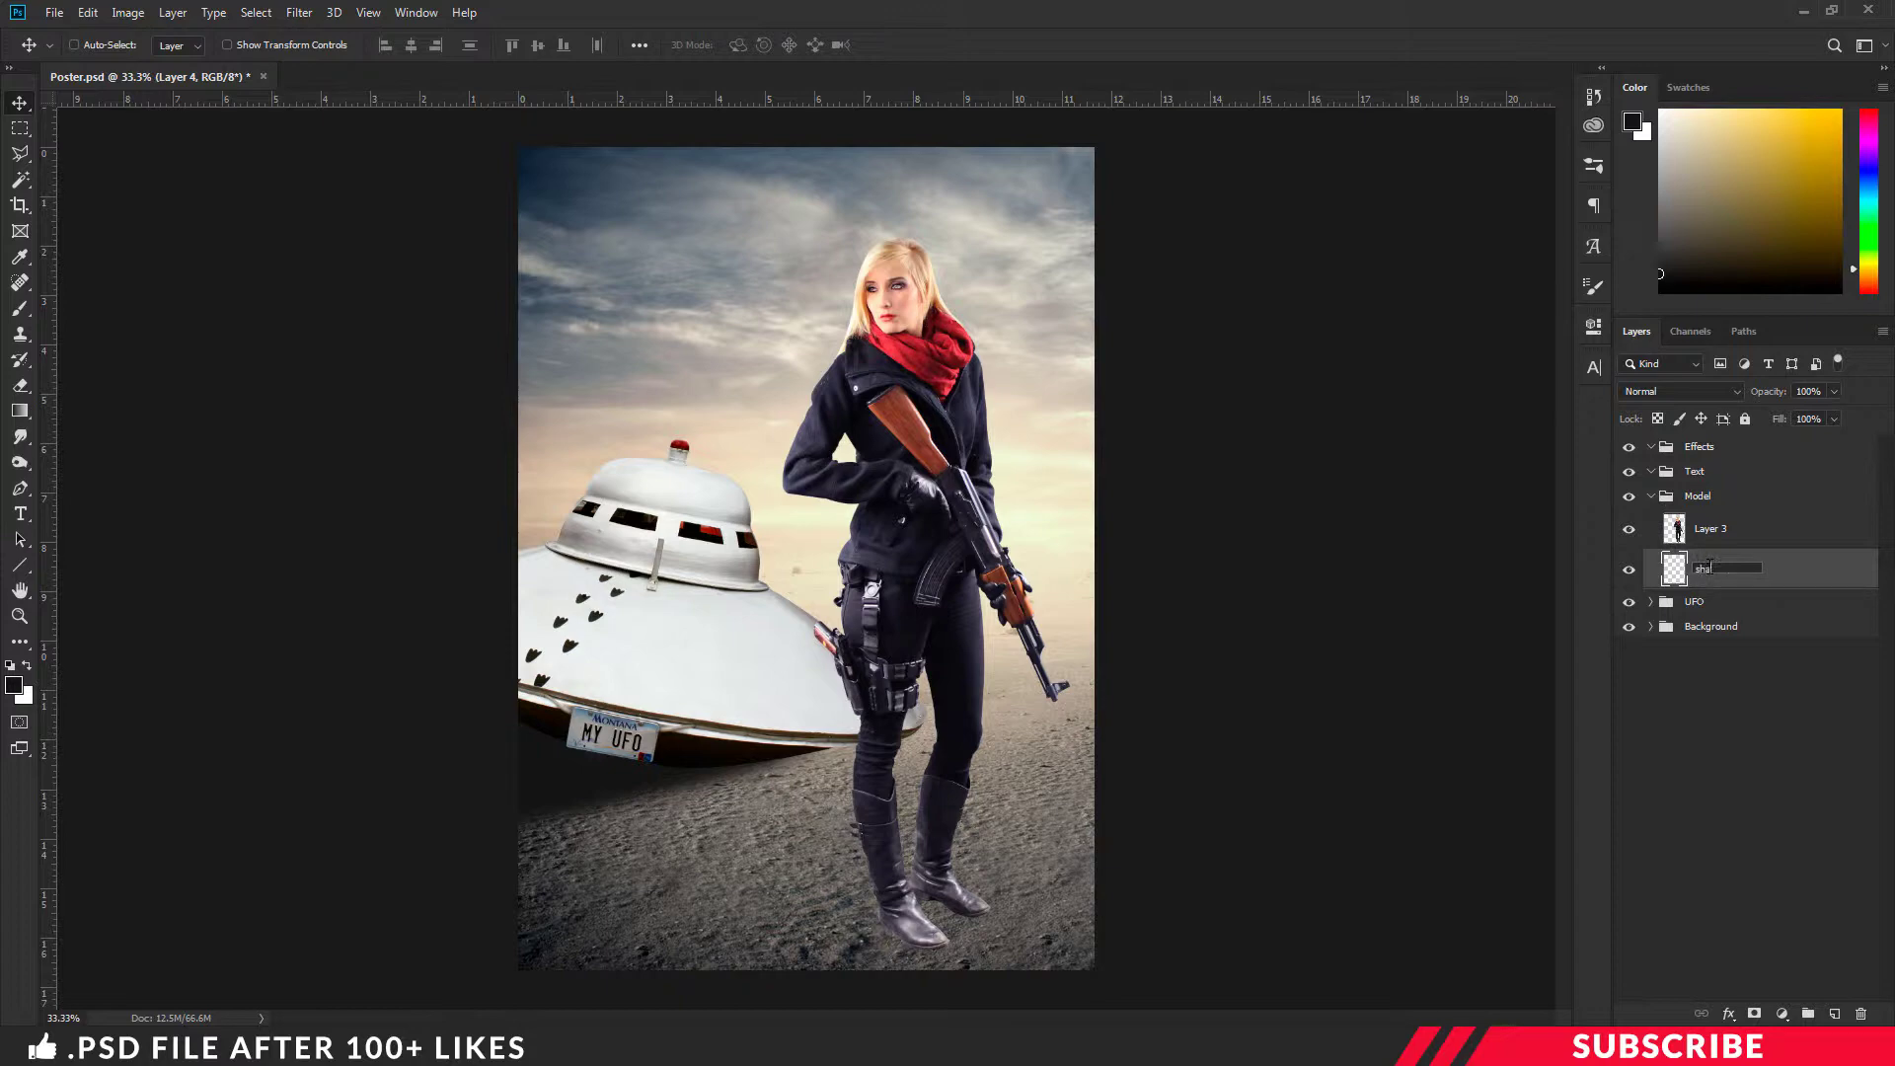
# - Name the layer 'shadow 1', set the foreground to #141414 and choose the Soft Round brush
pyautogui.press('Return')
pyautogui.click(14, 686)
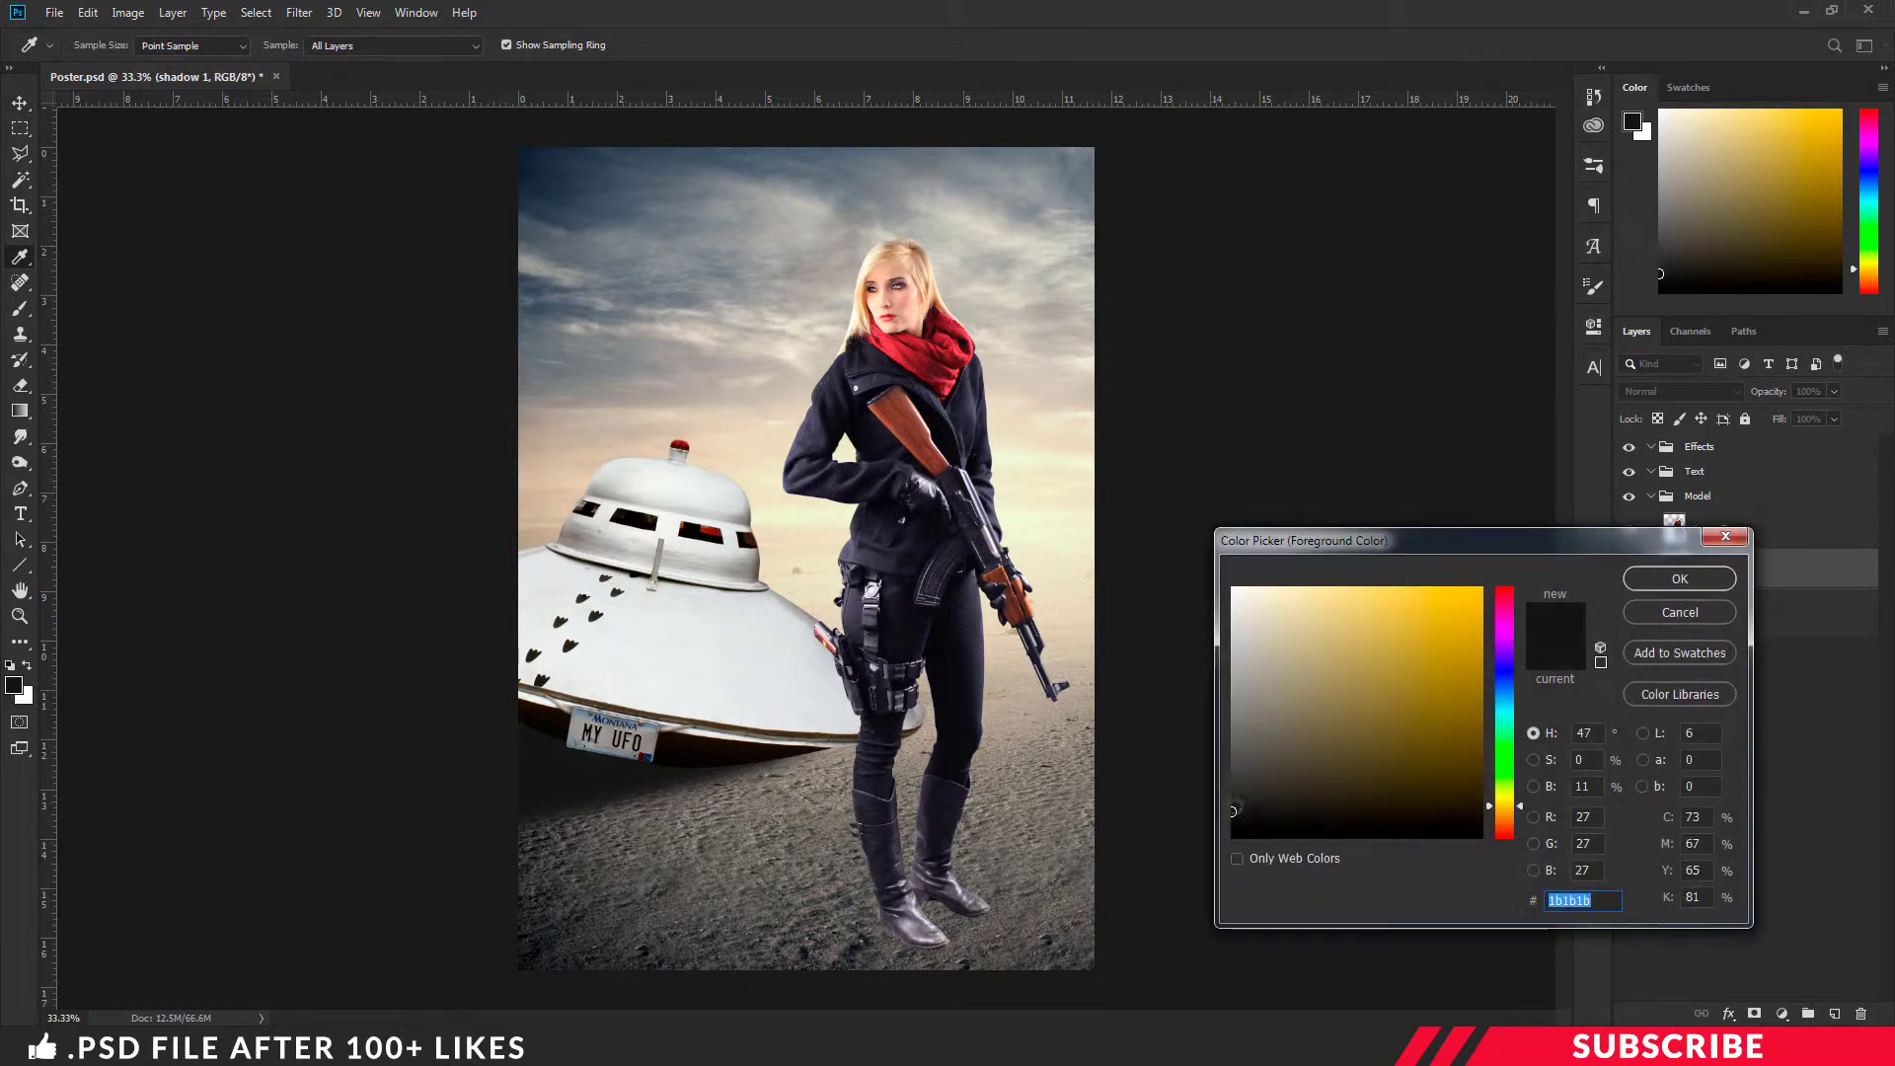
pyautogui.write('141414')
pyautogui.click(1677, 579)
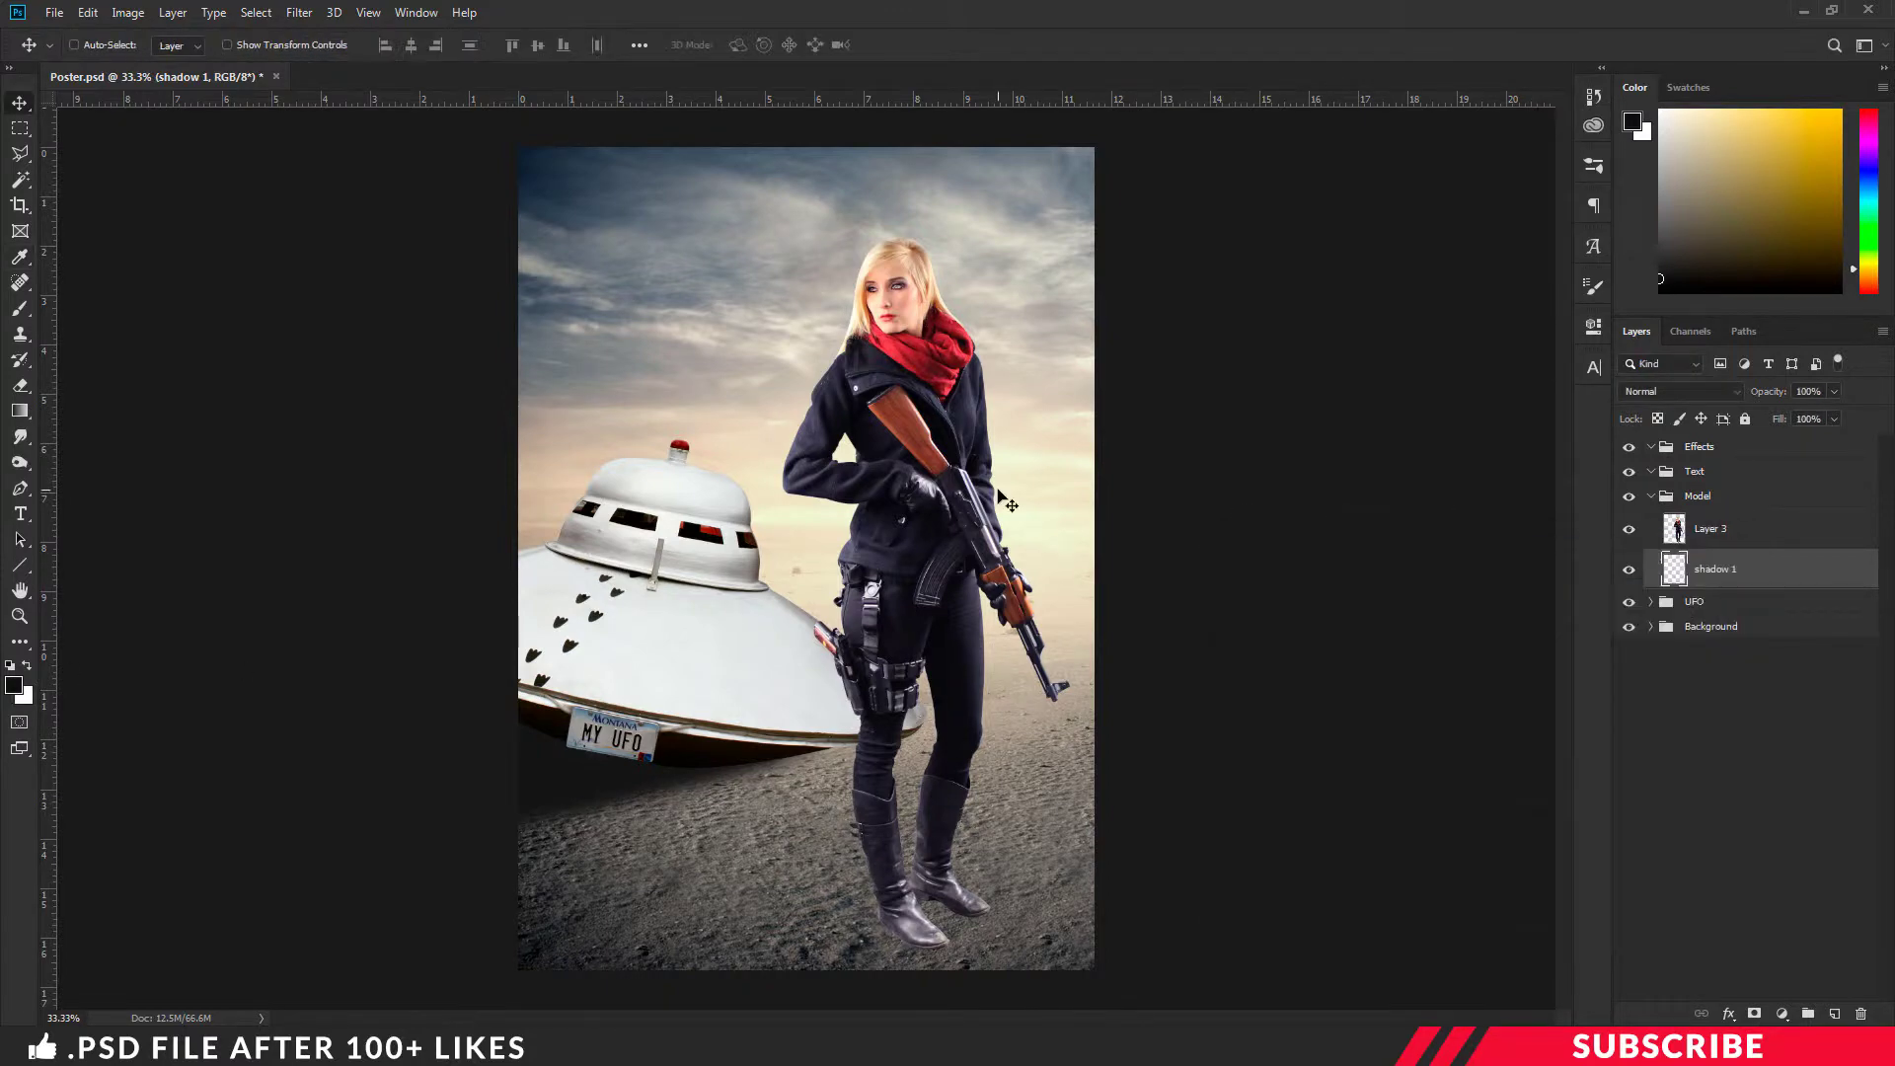
pyautogui.press('b')
pyautogui.rightClick(14, 316)
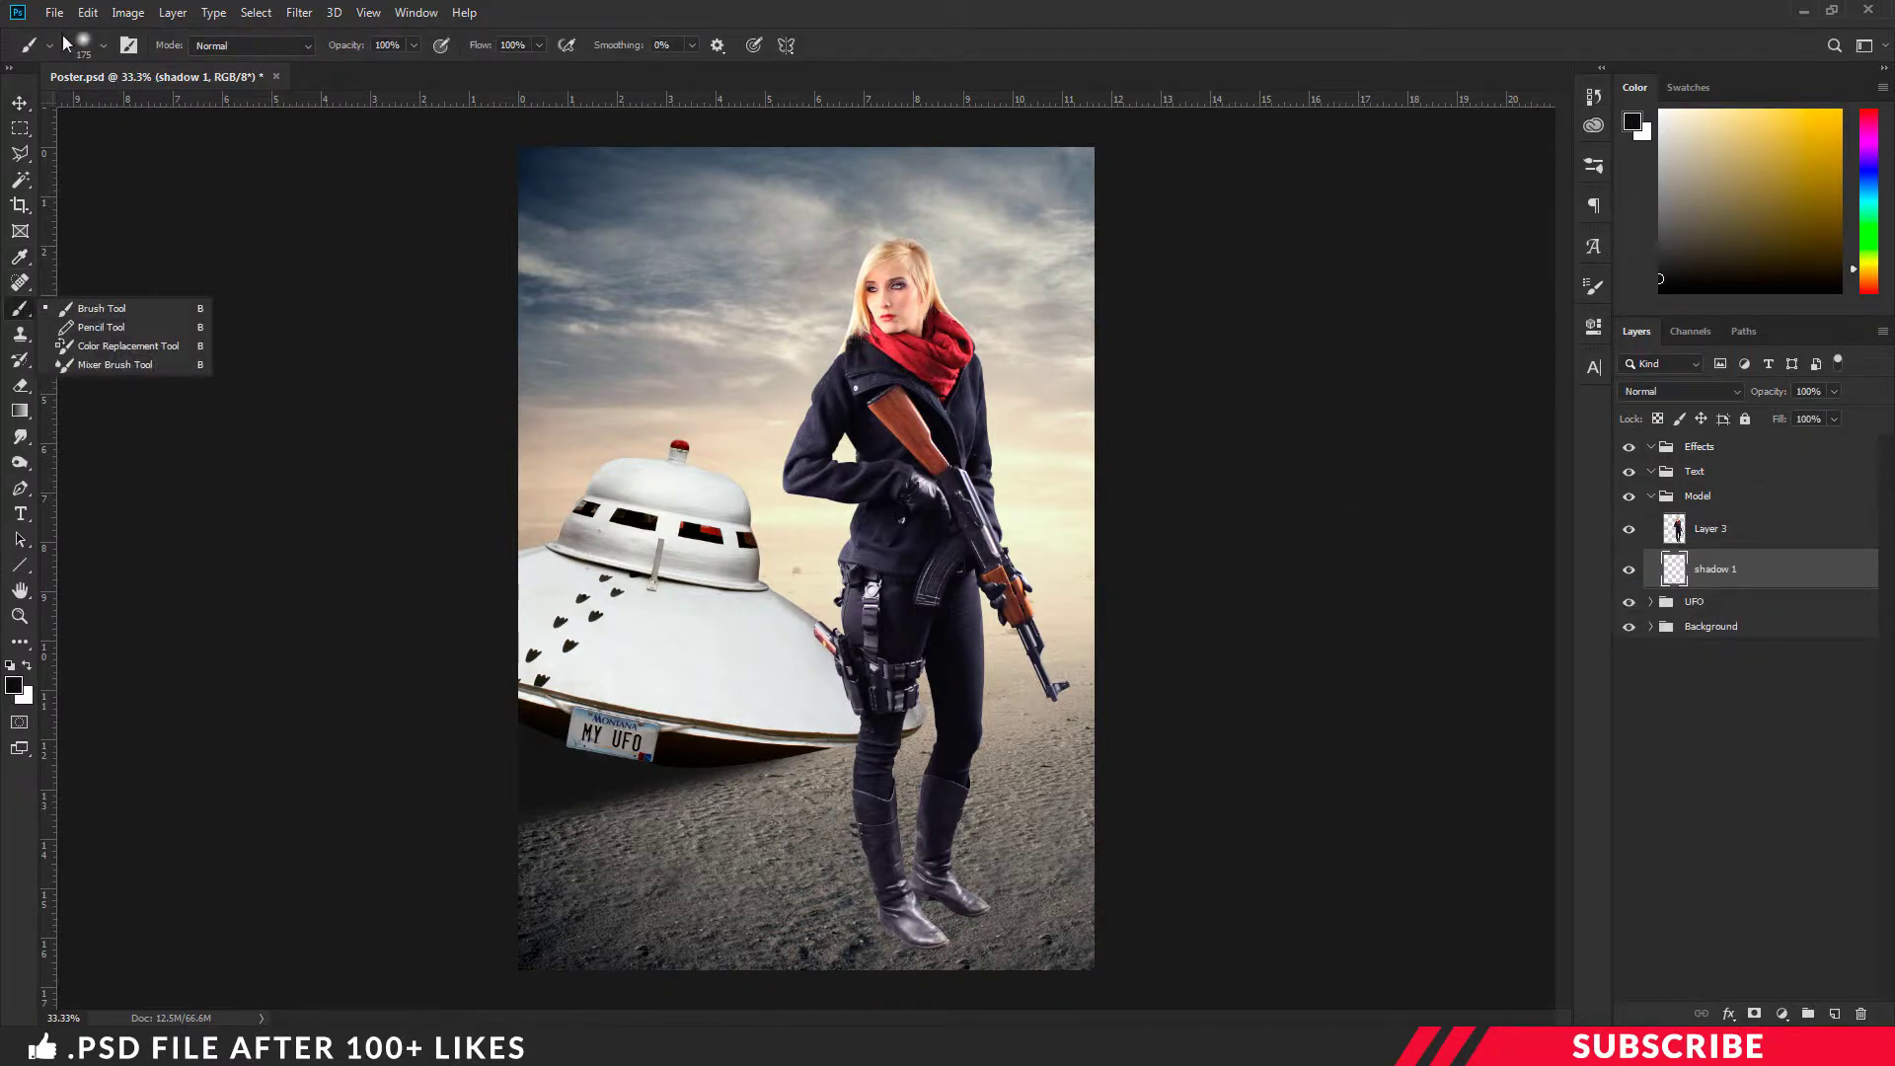
pyautogui.click(101, 46)
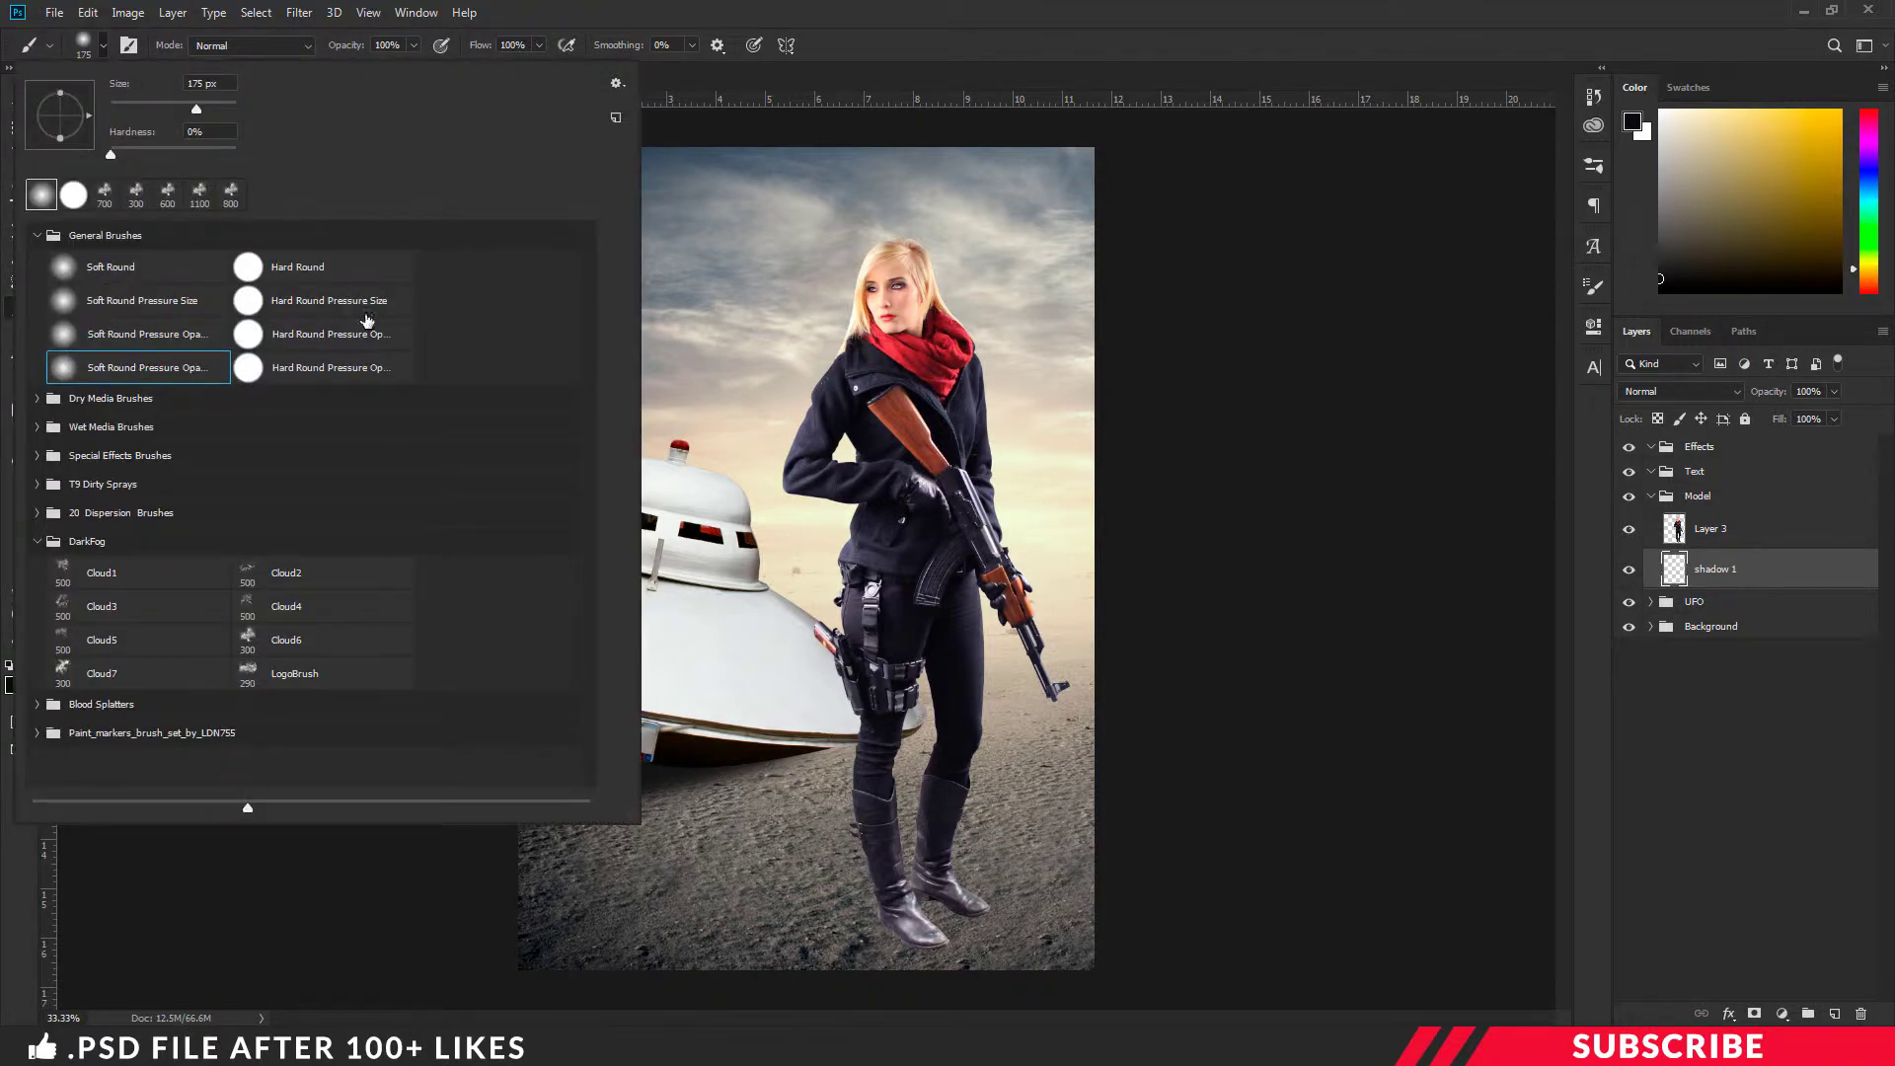
pyautogui.click(937, 39)
# - Zoom in and paint dark shadows along both boot soles with a smaller brush
pyautogui.hotkey('ctrl', '+')
pyautogui.hotkey('ctrl', '+')
pyautogui.moveTo(1562, 511); pyautogui.dragTo(1559, 619)
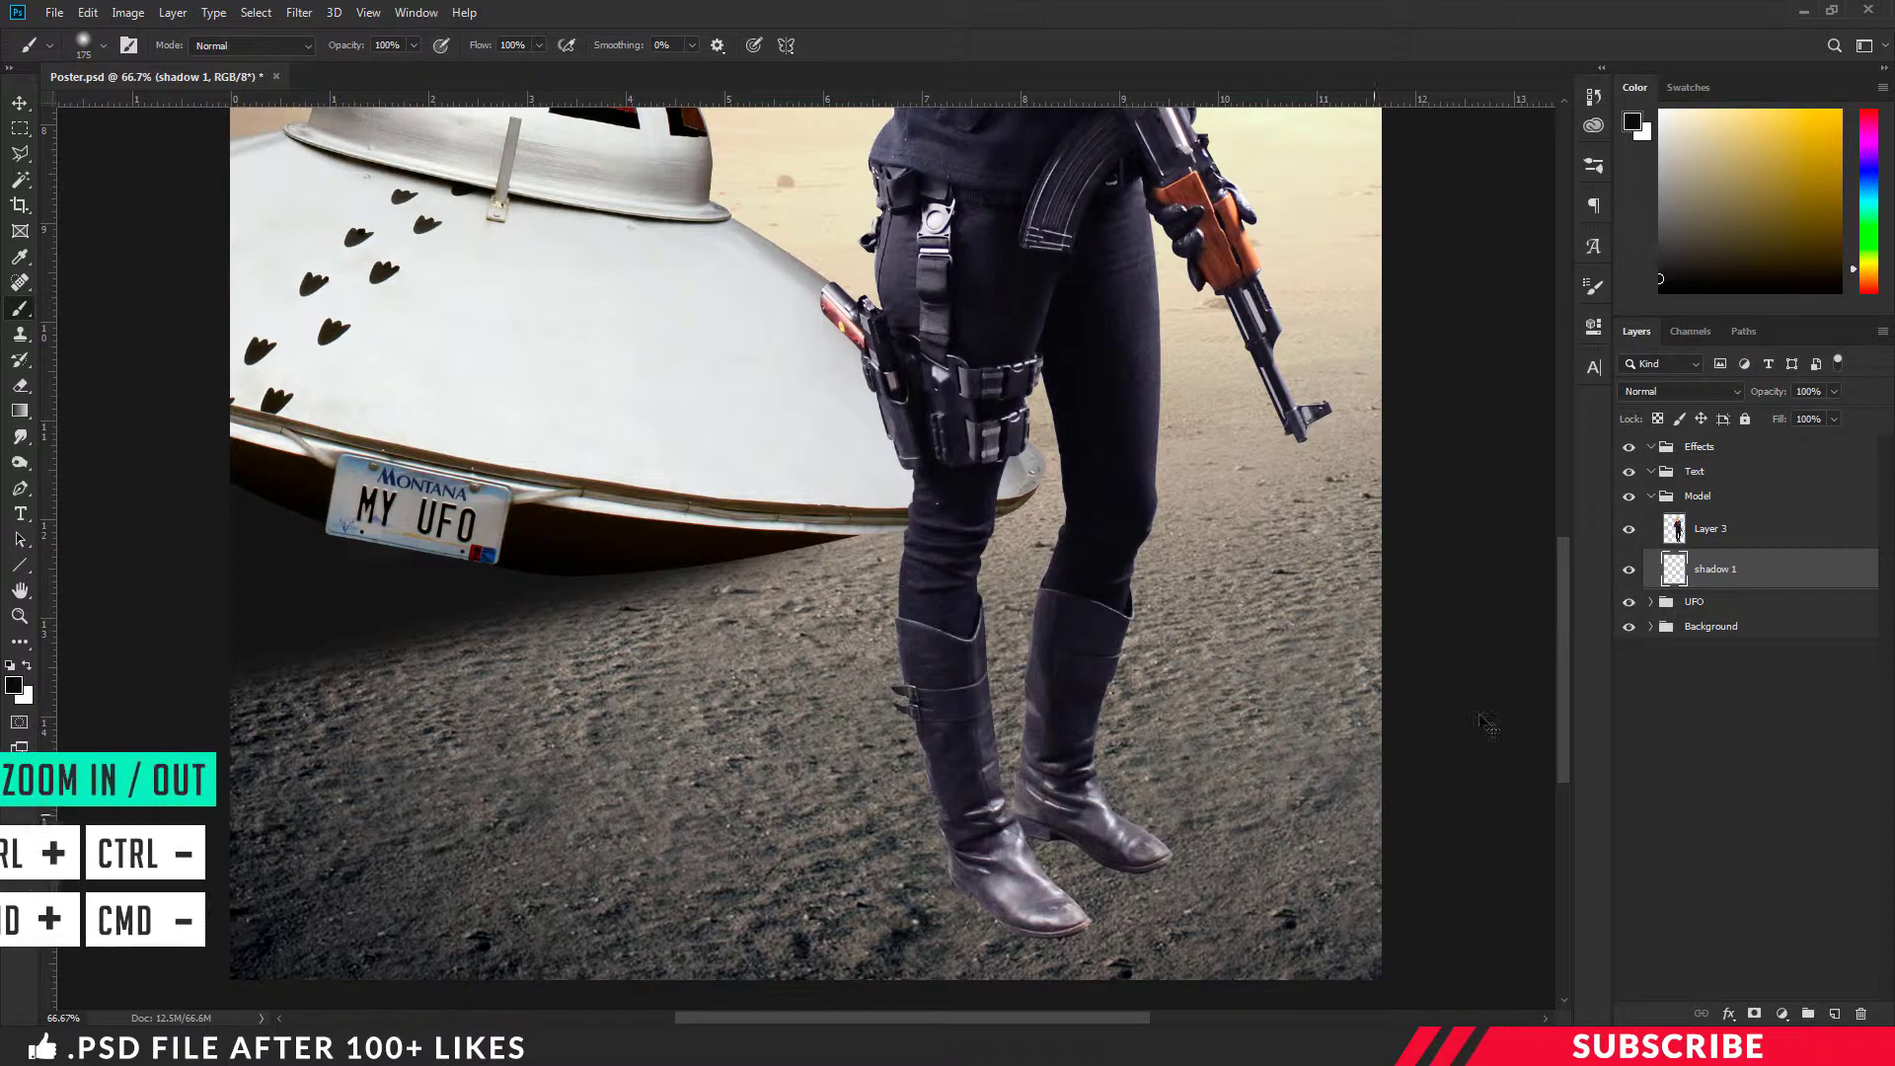
pyautogui.hotkey('ctrl', '+')
pyautogui.moveTo(1562, 634); pyautogui.dragTo(1560, 730)
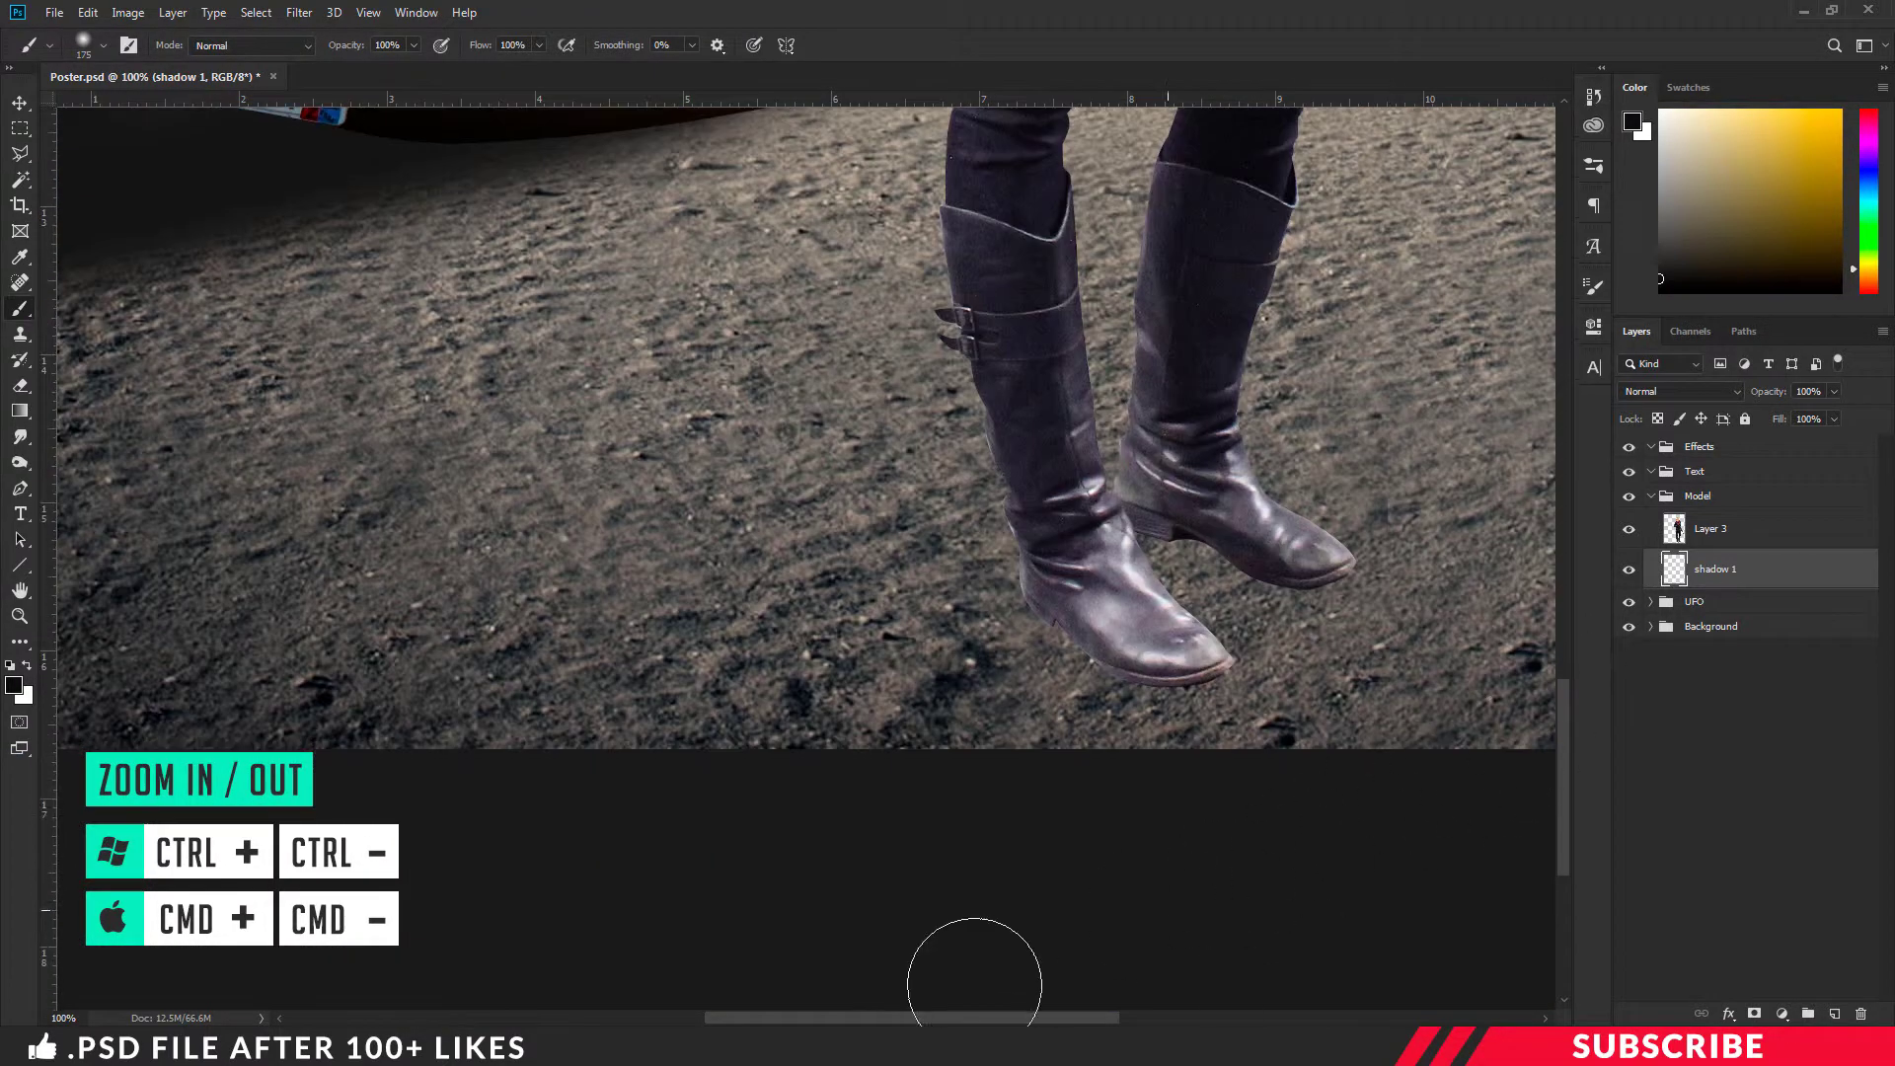
pyautogui.moveTo(962, 1018); pyautogui.dragTo(1056, 1022)
pyautogui.hotkey('ctrl', '+')
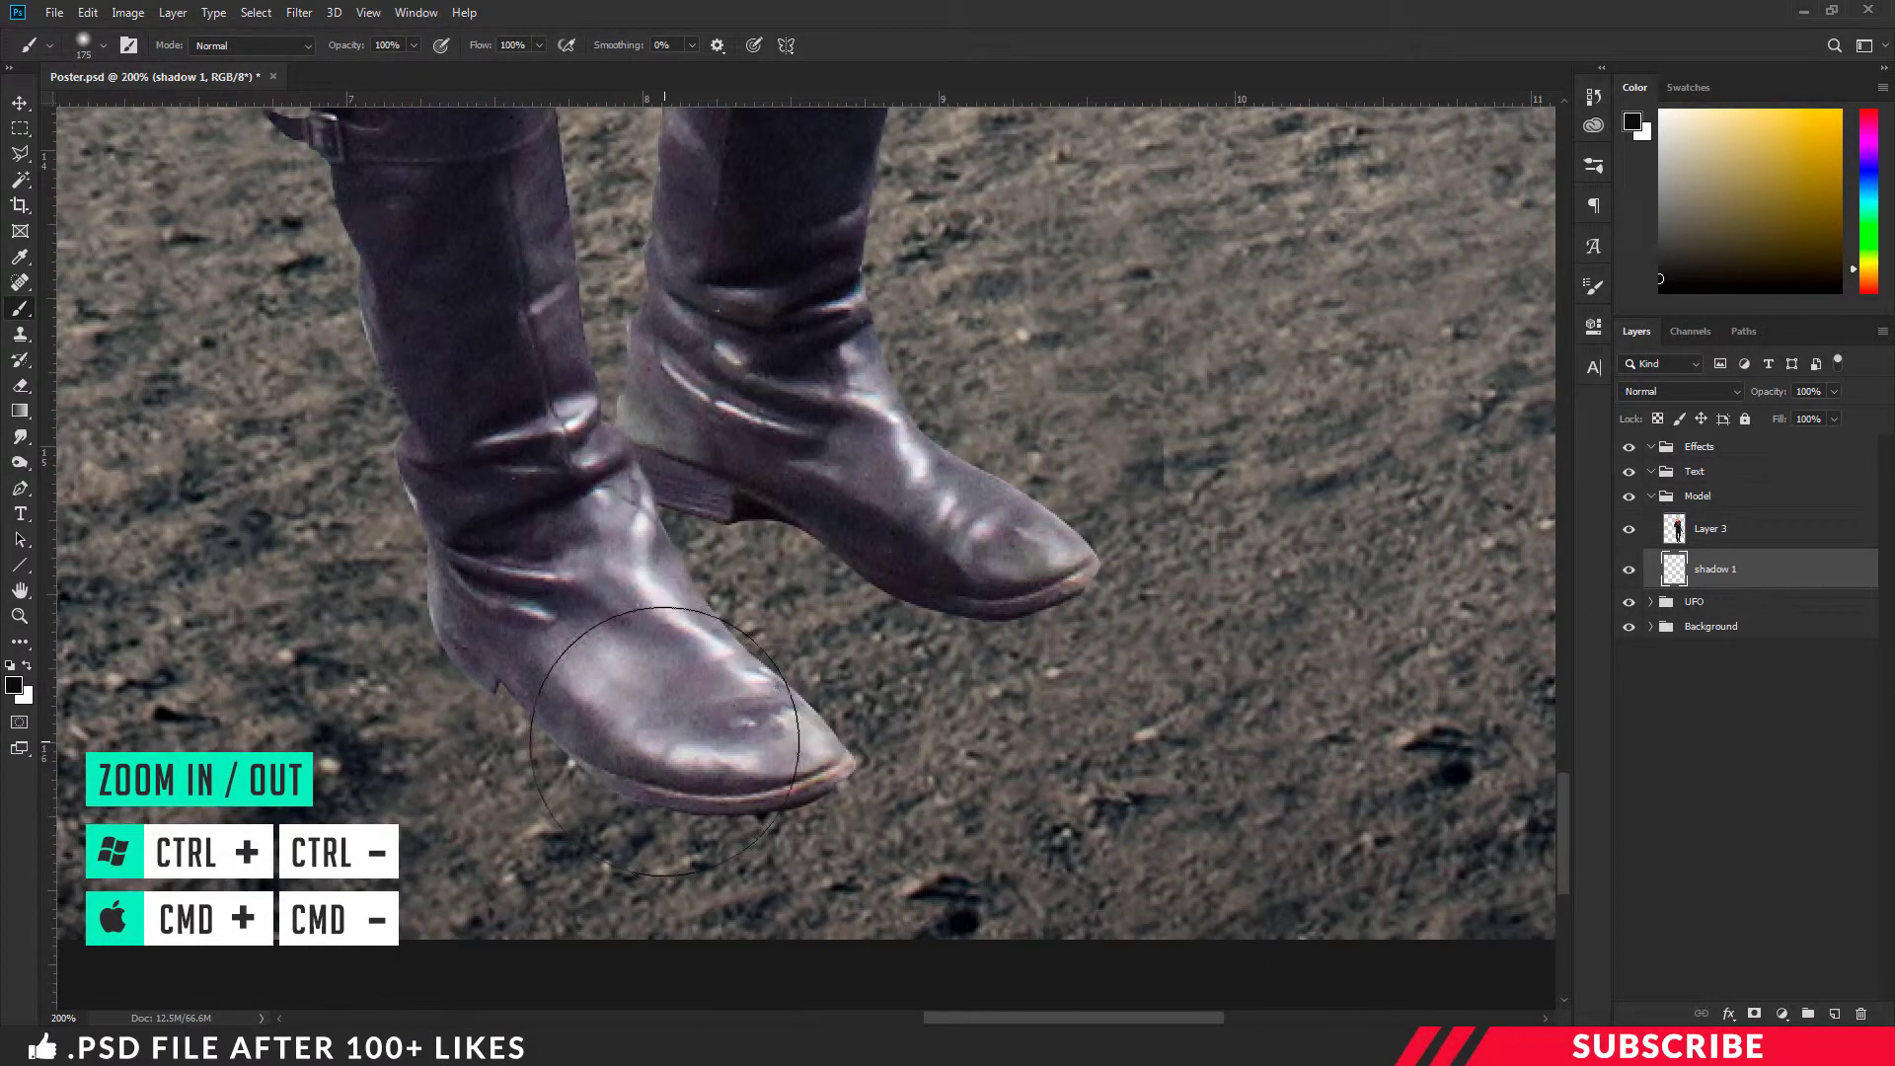
pyautogui.press('[')
pyautogui.press('[')
pyautogui.press('[')
pyautogui.press('[')
pyautogui.press('[')
pyautogui.press('[')
pyautogui.press('[')
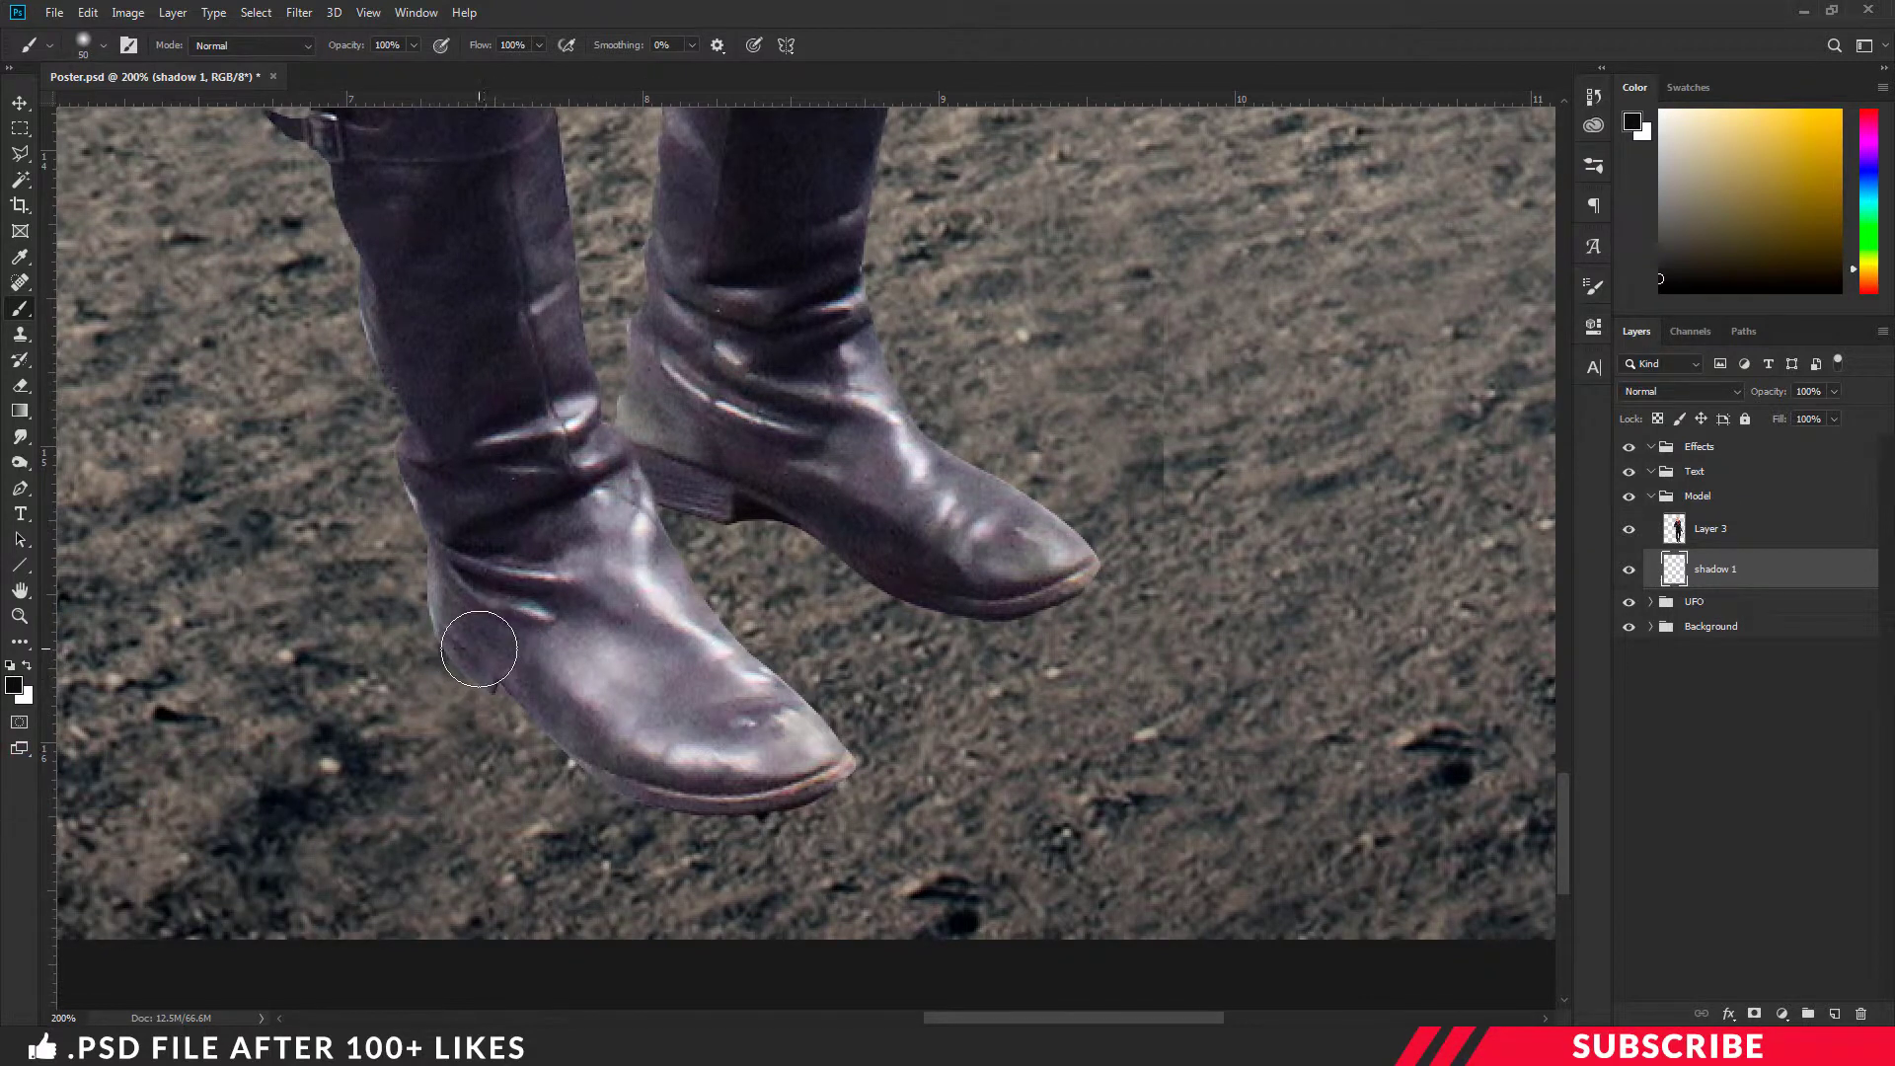
pyautogui.press('[')
pyautogui.moveTo(513, 671)
pyautogui.mouseDown()
pyautogui.moveTo(578, 735)
pyautogui.moveTo(650, 765)
pyautogui.moveTo(659, 795)
pyautogui.moveTo(820, 775)
pyautogui.mouseUp()
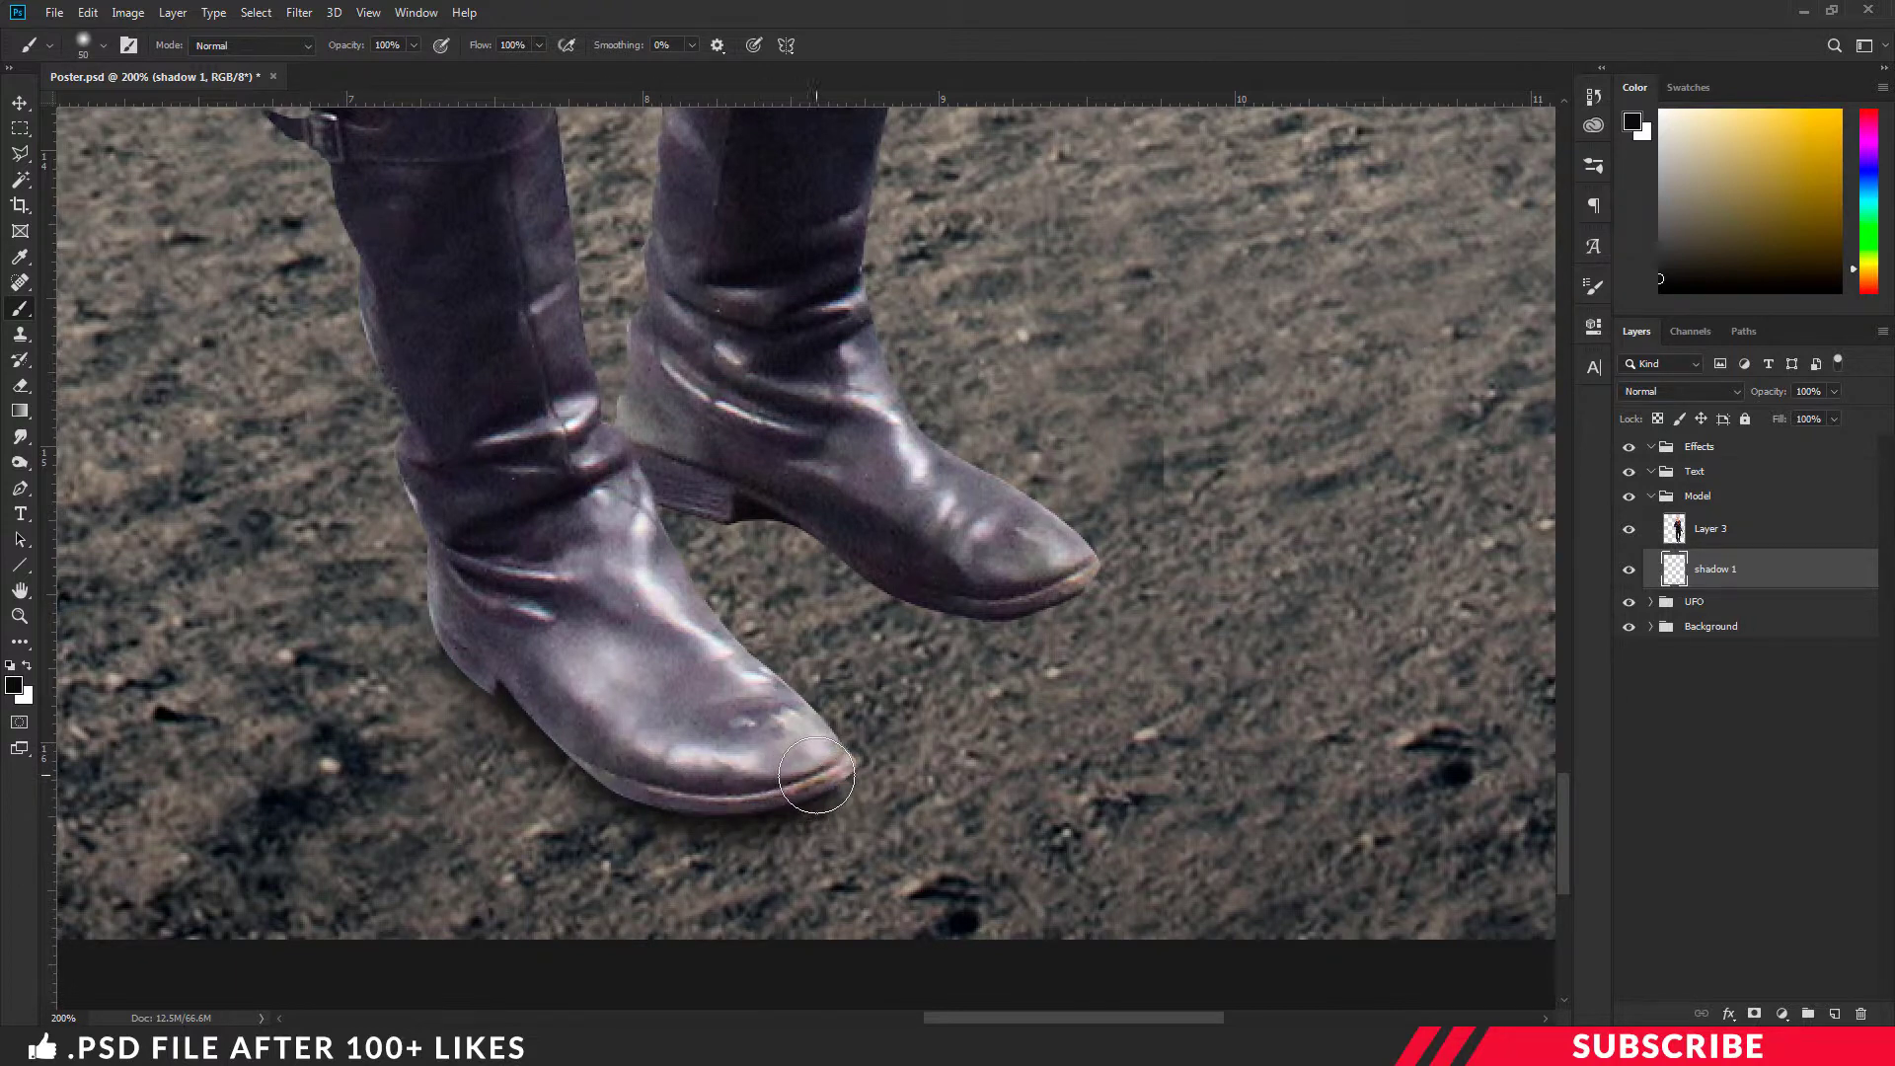
pyautogui.moveTo(685, 490)
pyautogui.mouseDown()
pyautogui.moveTo(982, 595)
pyautogui.moveTo(1071, 583)
pyautogui.moveTo(930, 584)
pyautogui.moveTo(871, 560)
pyautogui.mouseUp()
pyautogui.hotkey('ctrl', '-')
pyautogui.hotkey('ctrl', '-')
pyautogui.hotkey('ctrl', '-')
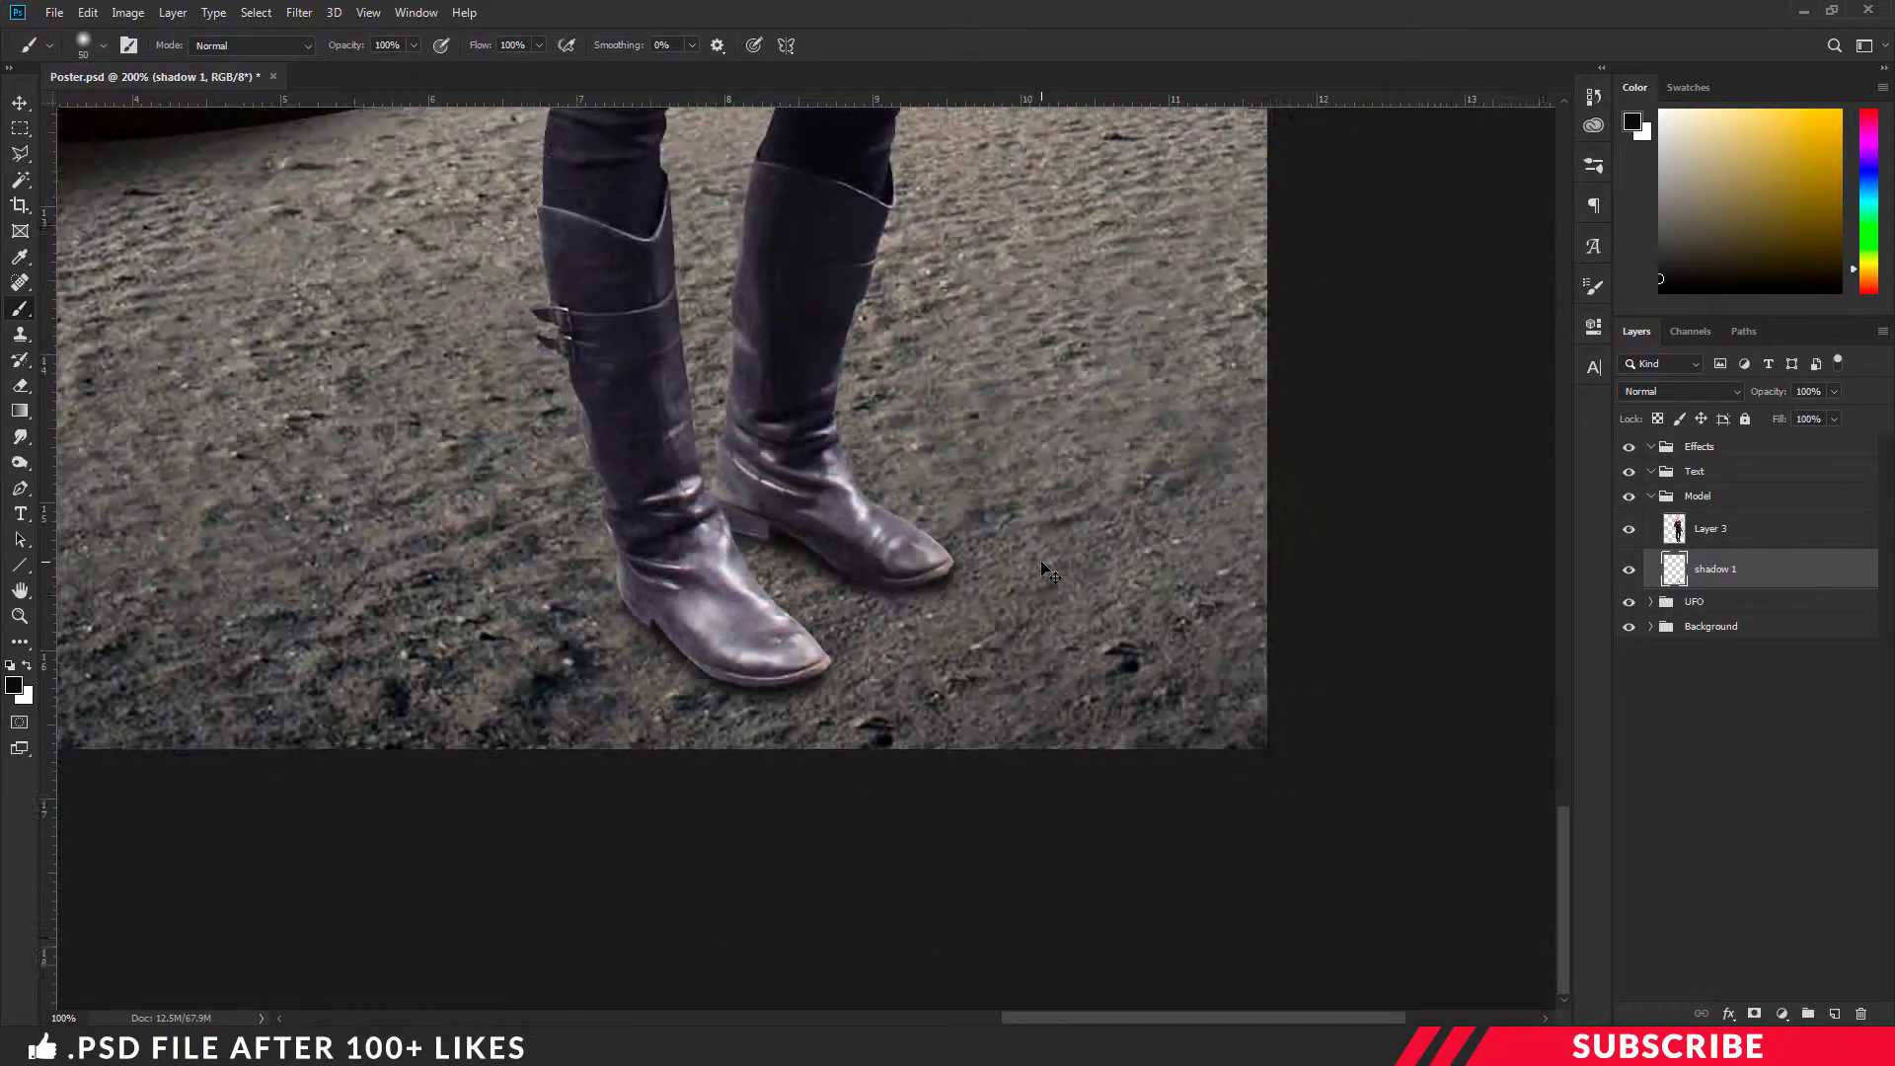
pyautogui.hotkey('ctrl', '-')
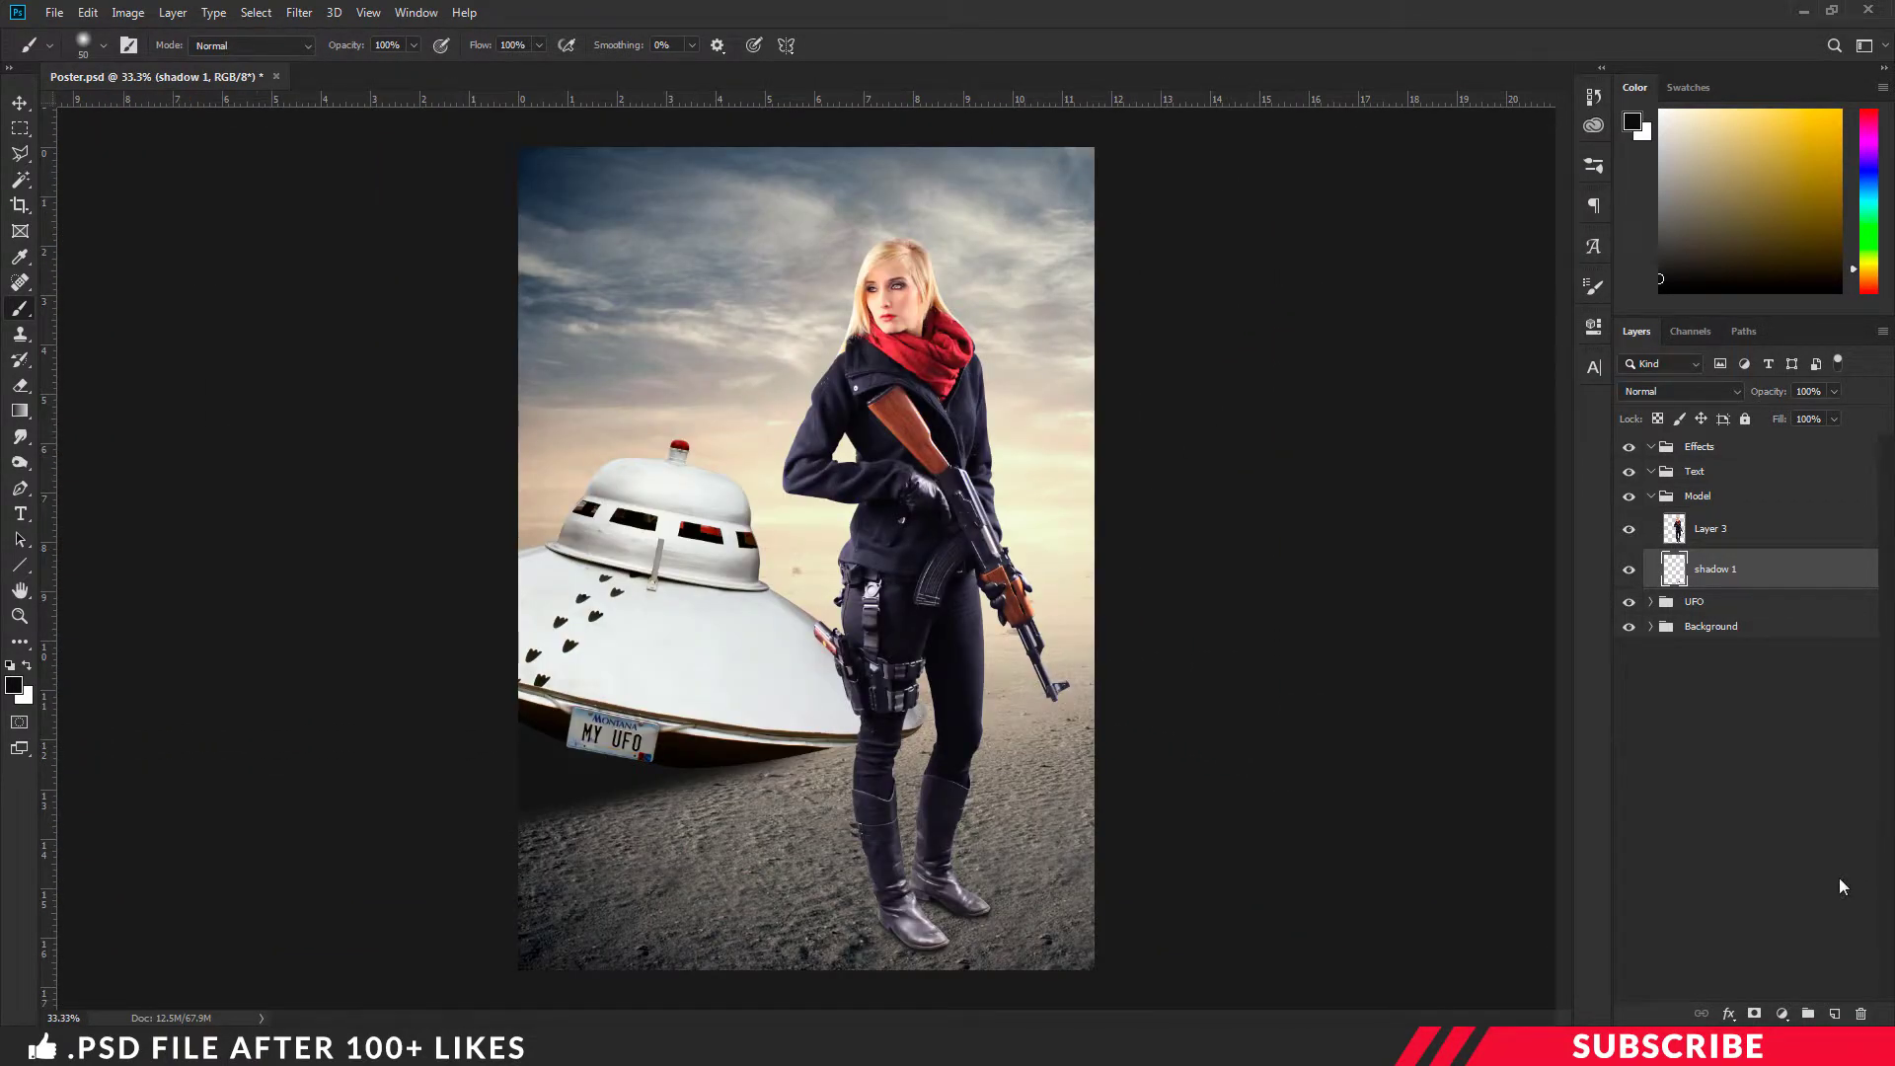
# - Add a new layer named 'shadow 2' and set the foreground colour to #1f1f1f
pyautogui.click(1834, 1014)
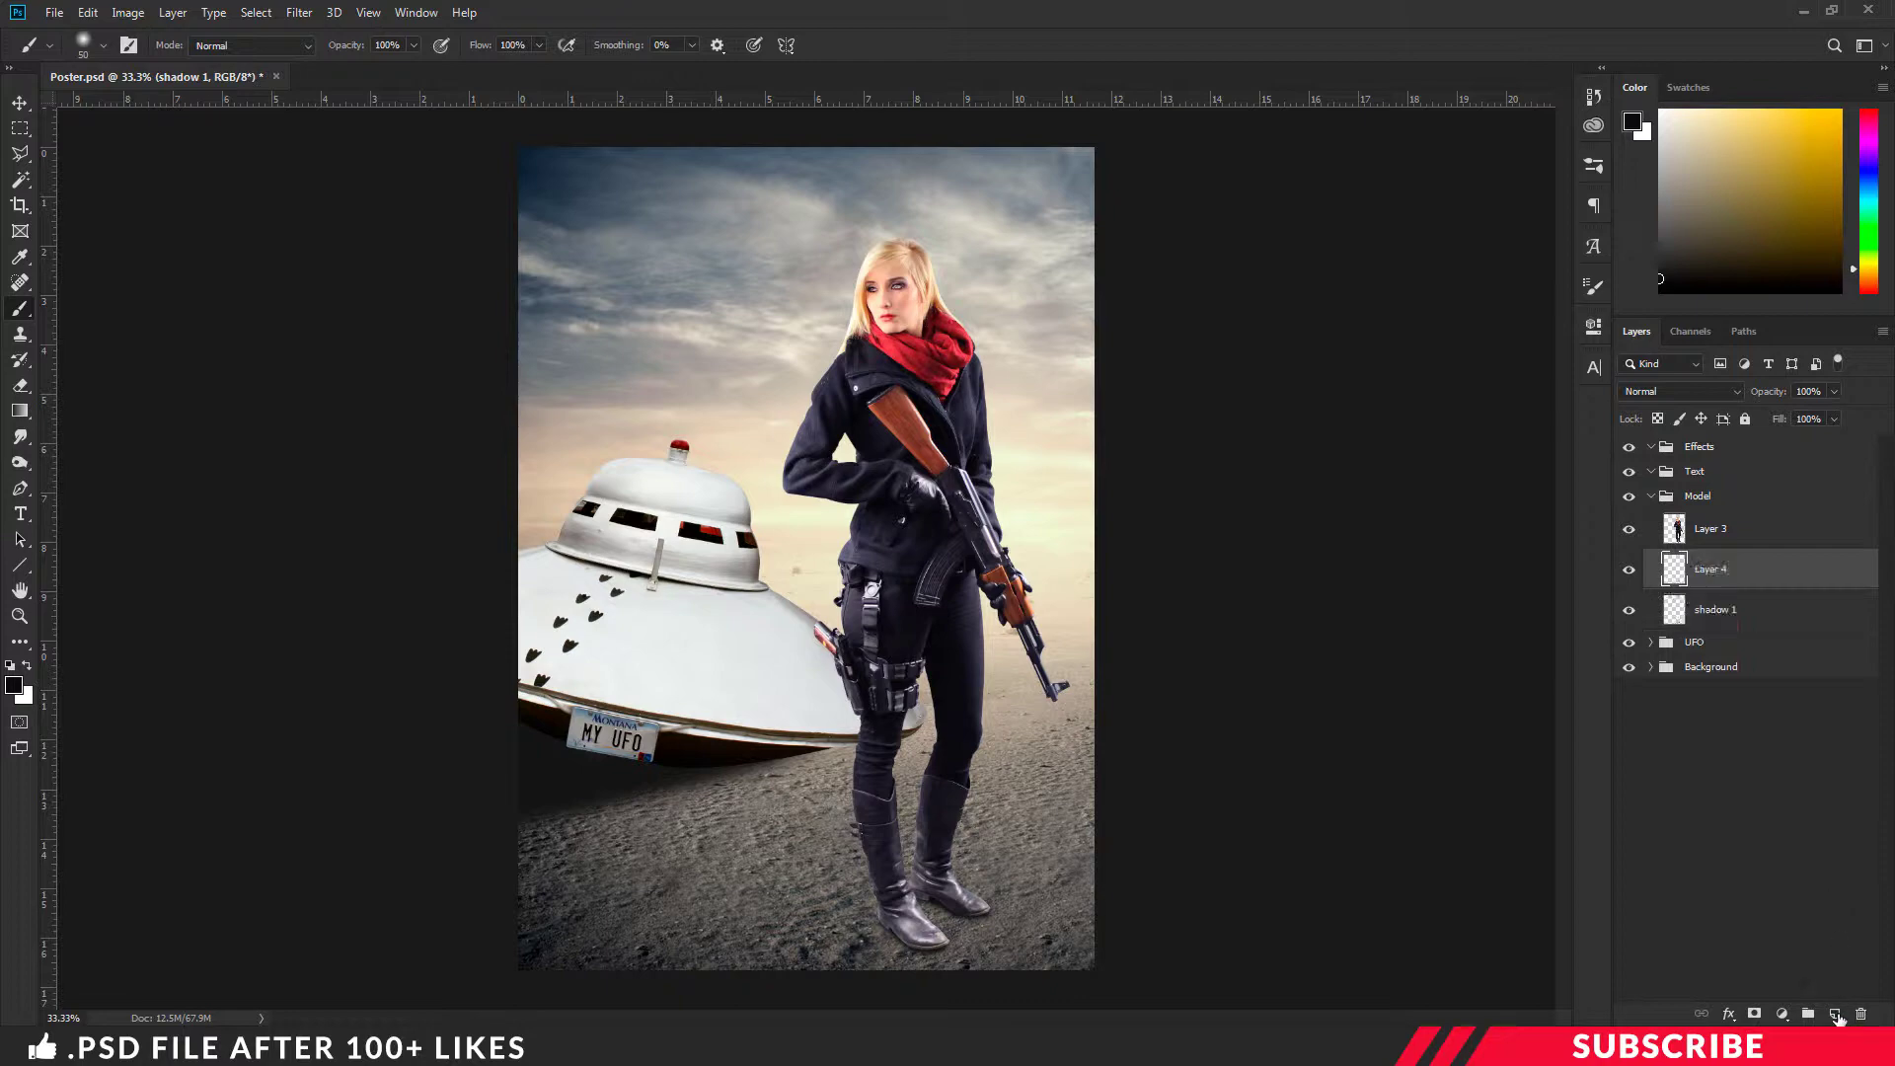
pyautogui.doubleClick(1711, 569)
pyautogui.write('shadow 2')
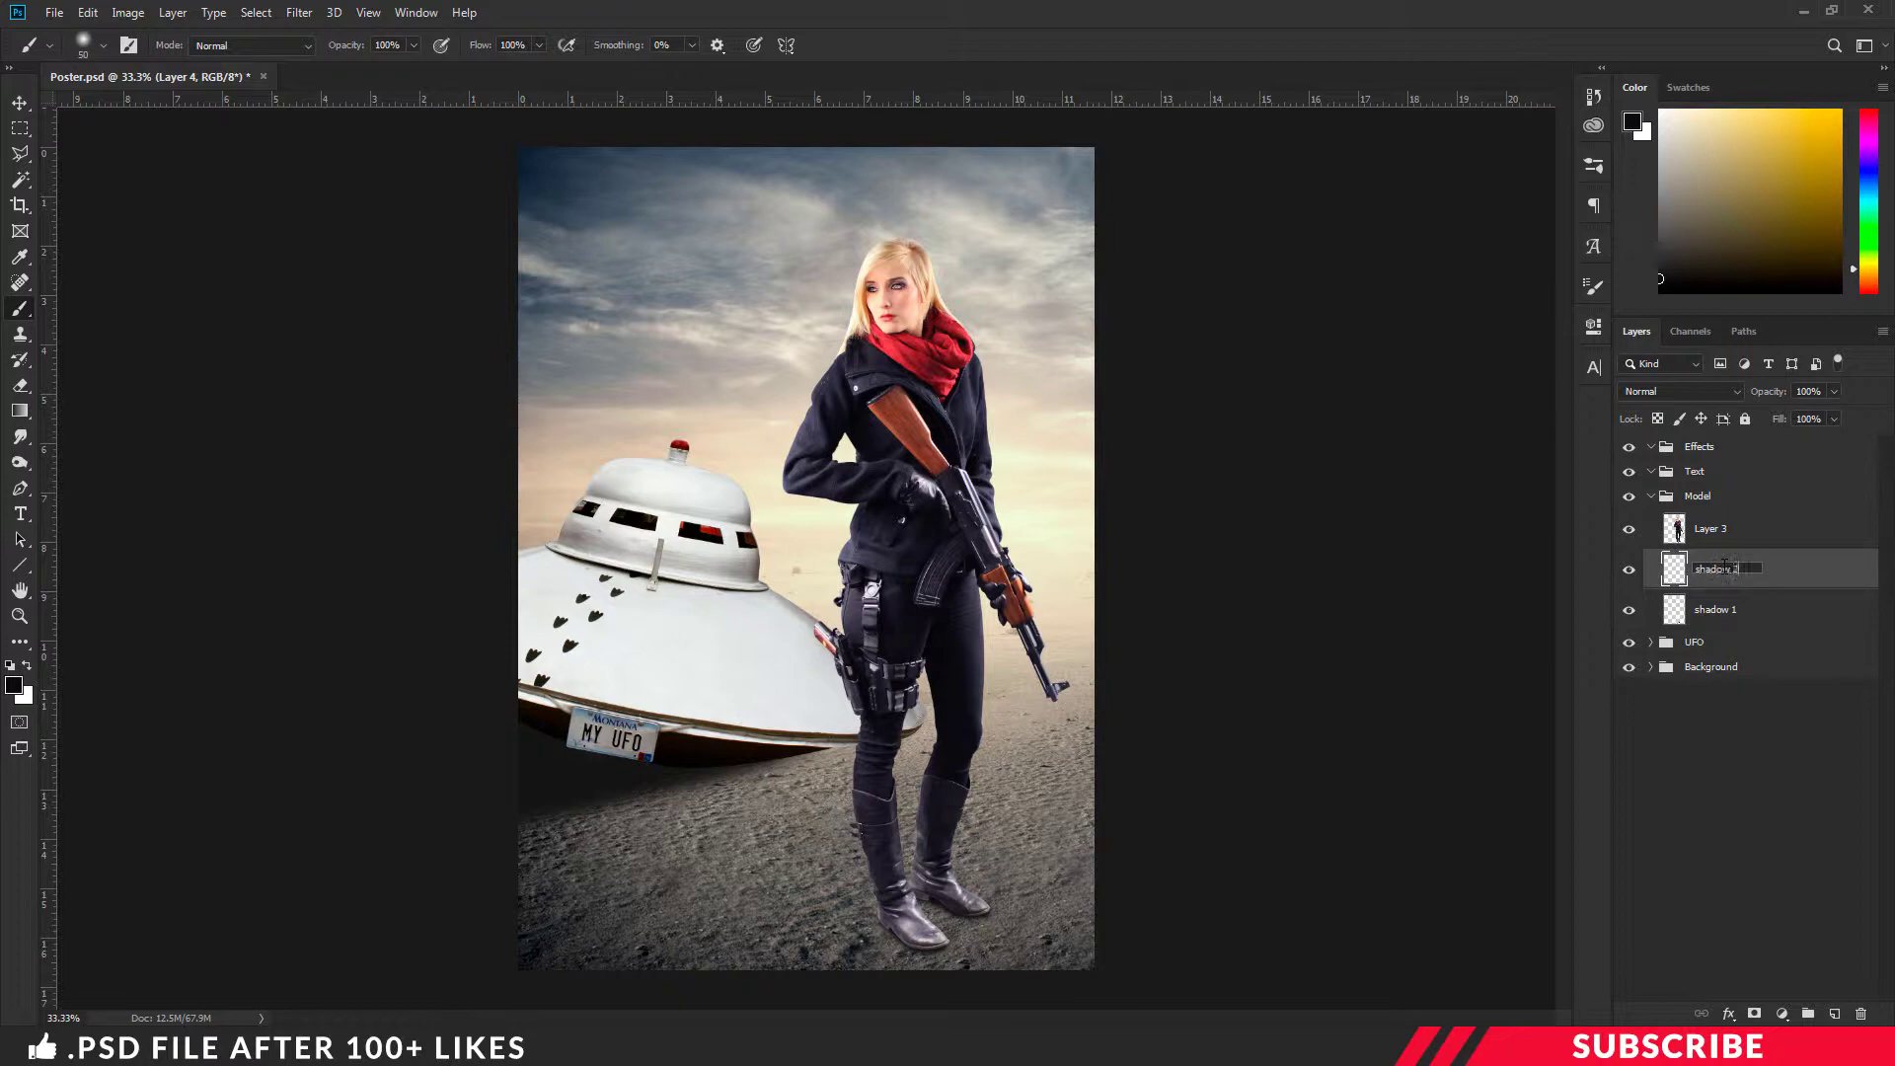
pyautogui.press('Return')
pyautogui.click(14, 685)
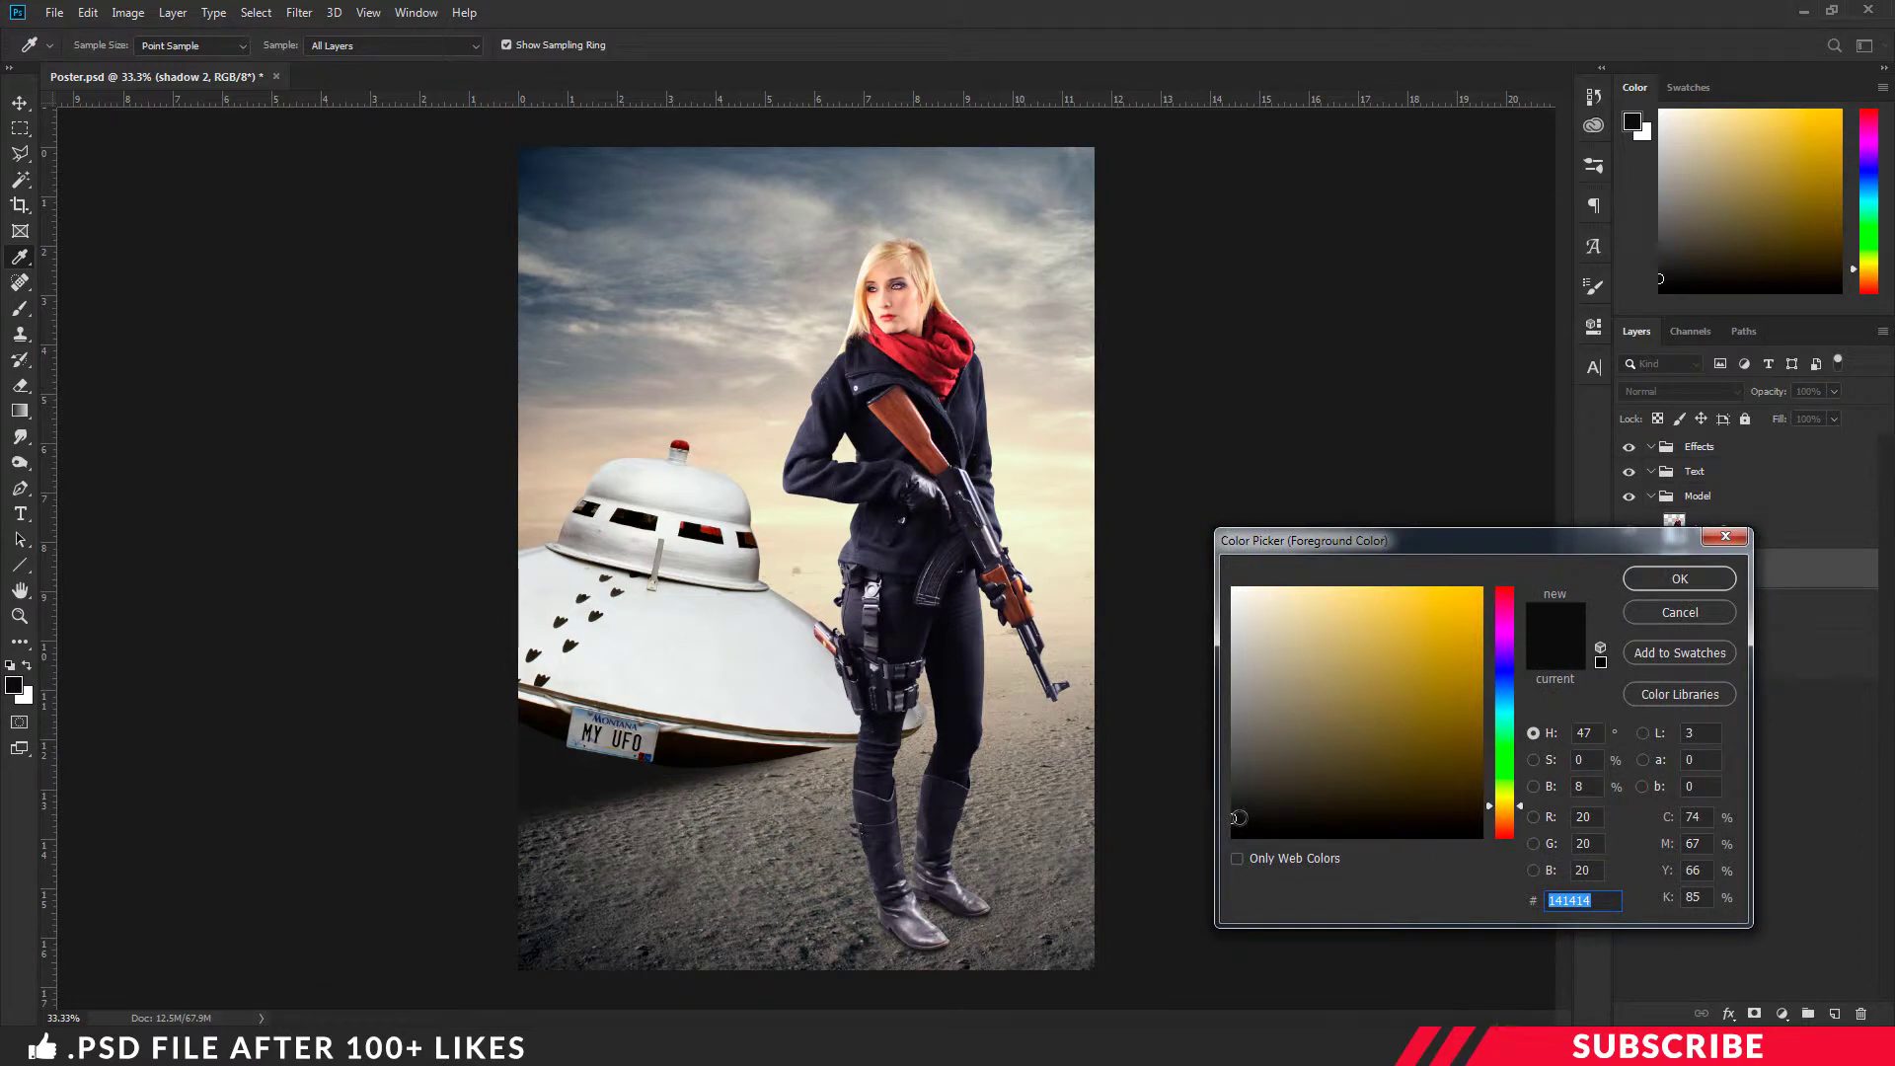
pyautogui.write('1f1f1f')
pyautogui.click(1650, 582)
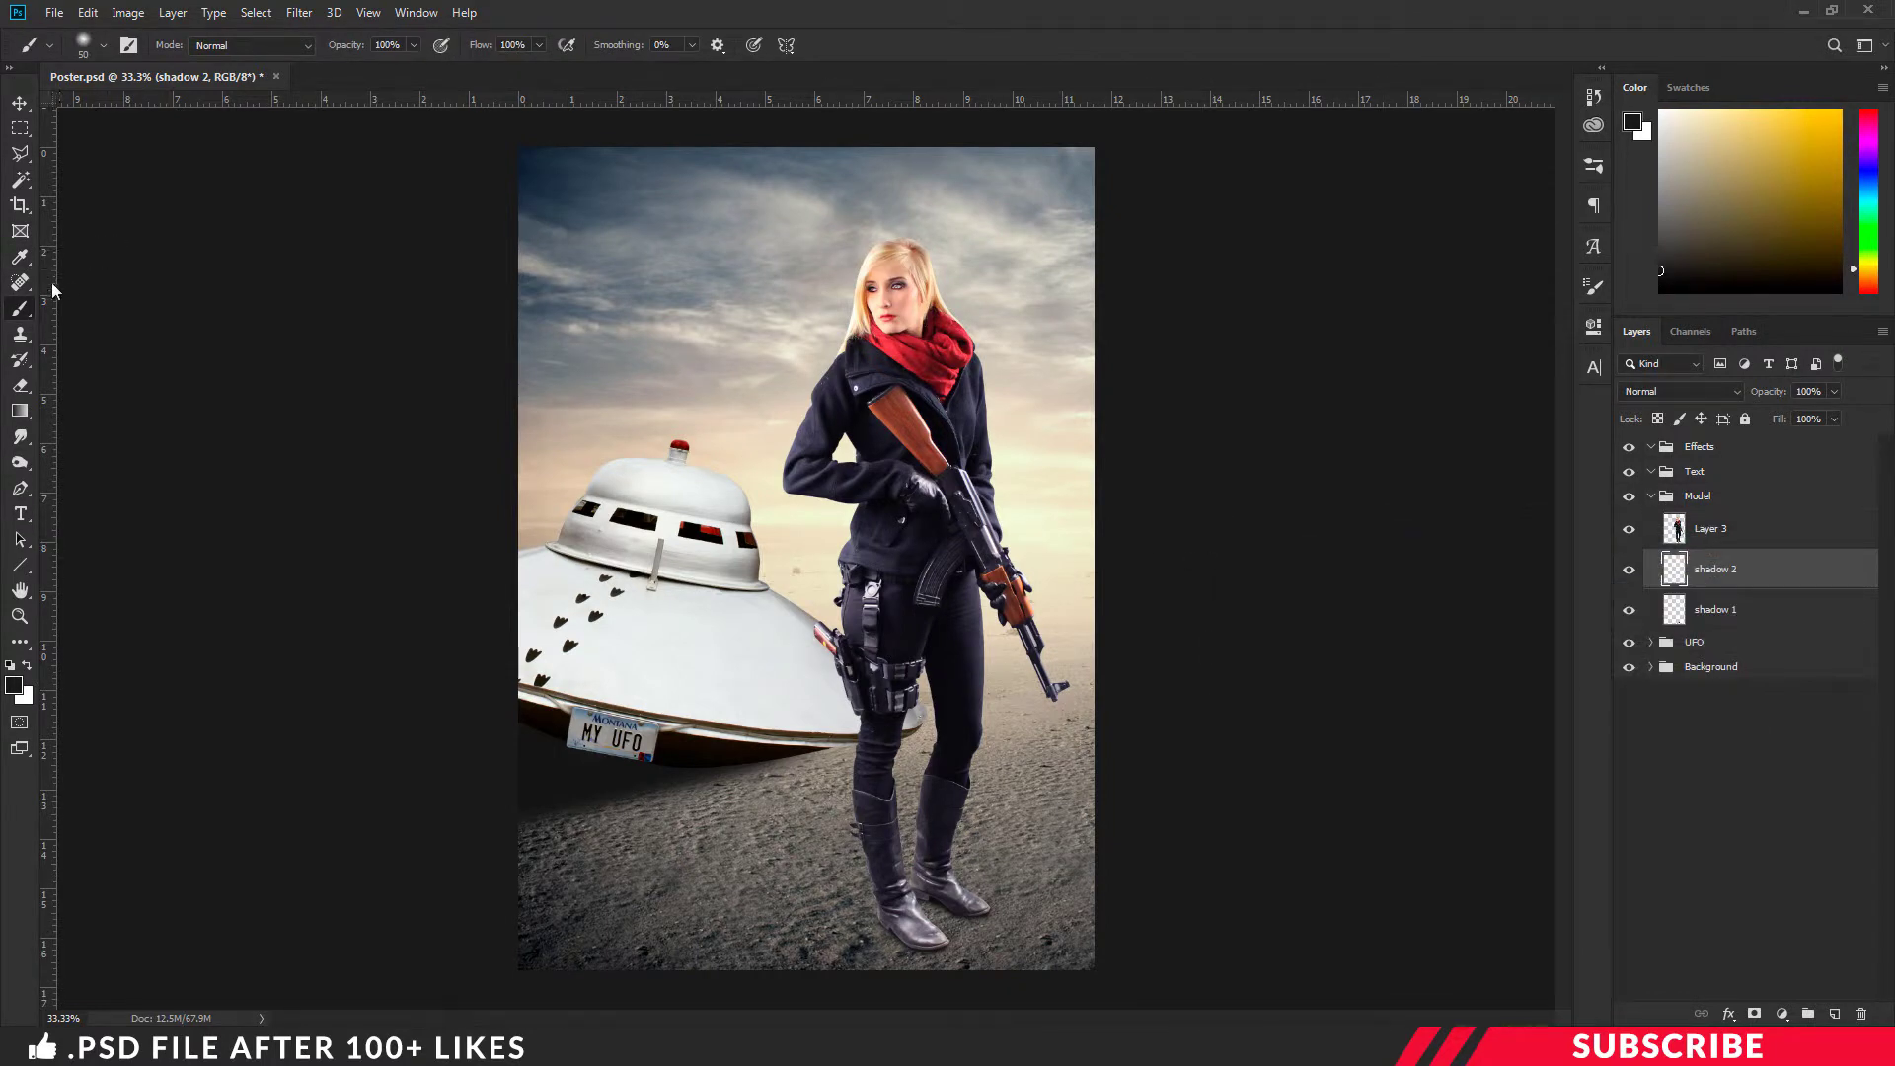
# - Brush a broad soft shadow on the ground under the boots with an enlarged brush
pyautogui.press(']')
pyautogui.press(']')
pyautogui.hotkey('ctrl', '+')
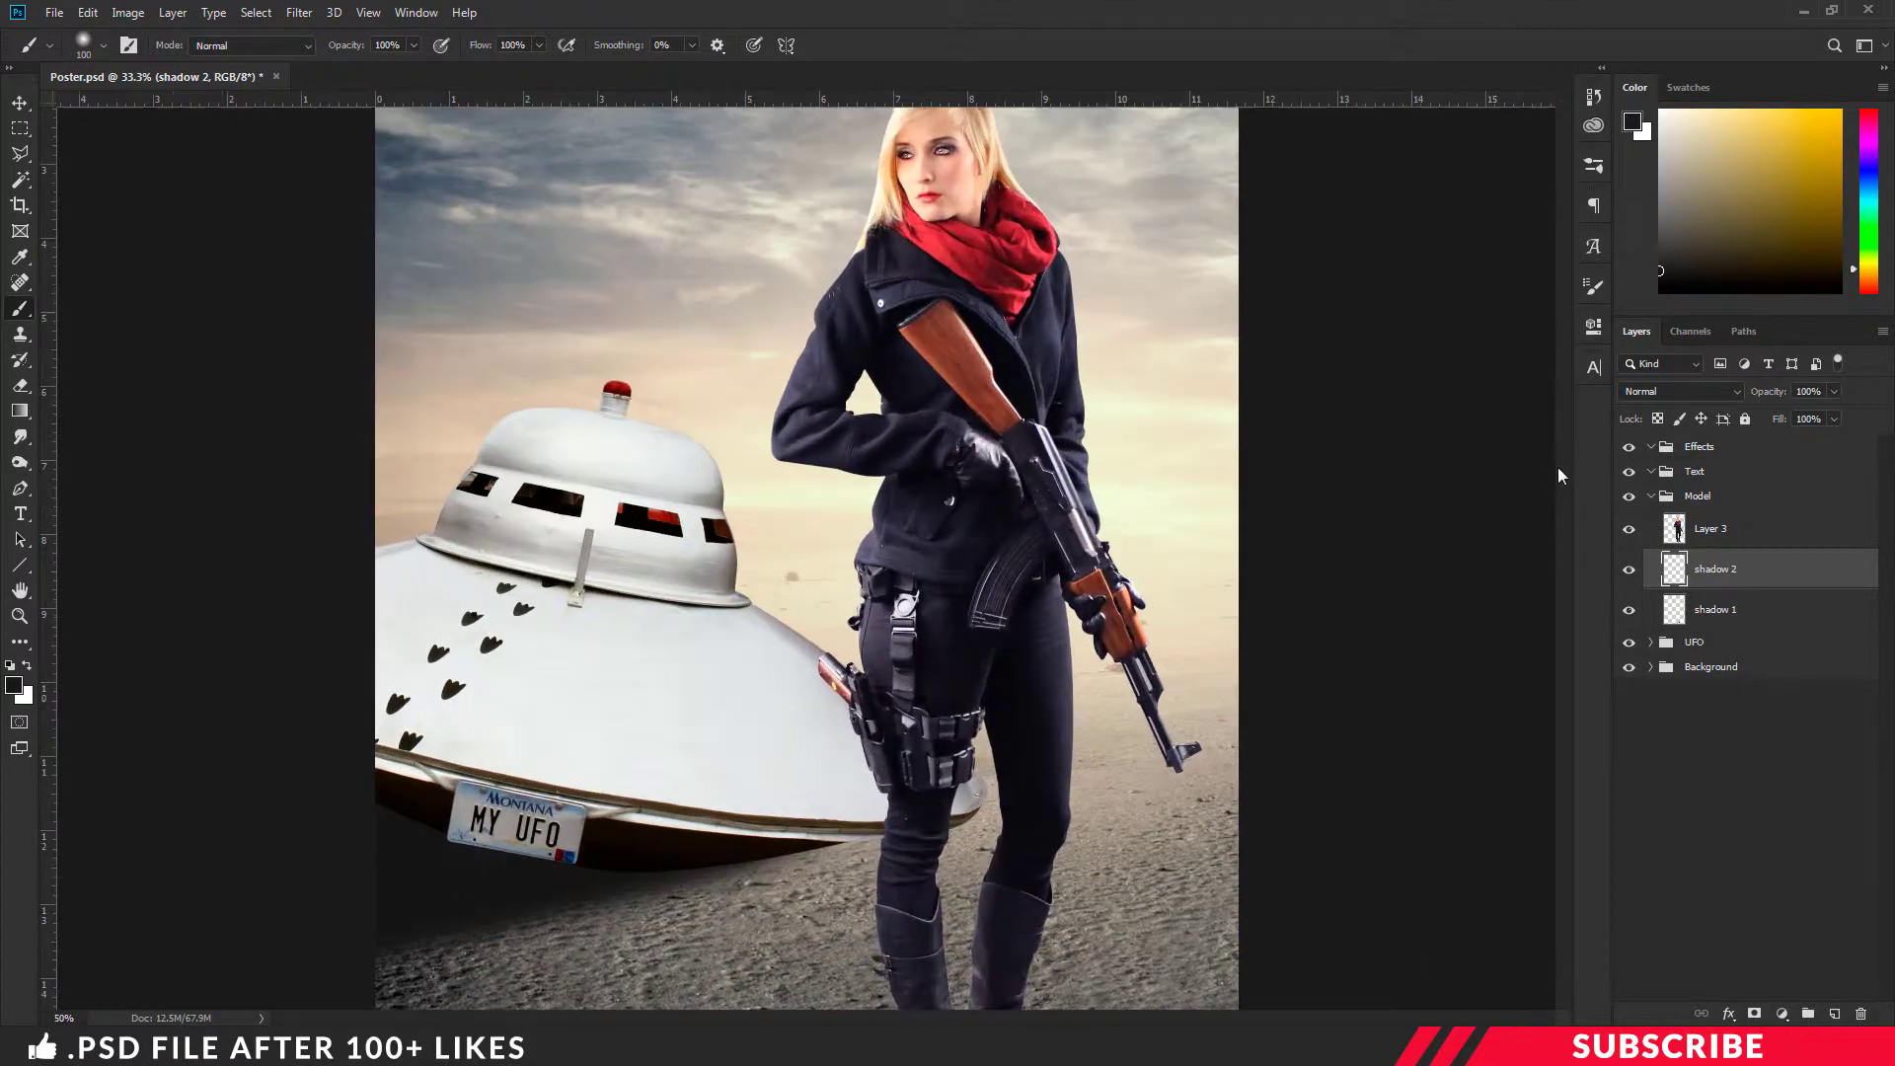
pyautogui.scroll(-6, 1559, 533)
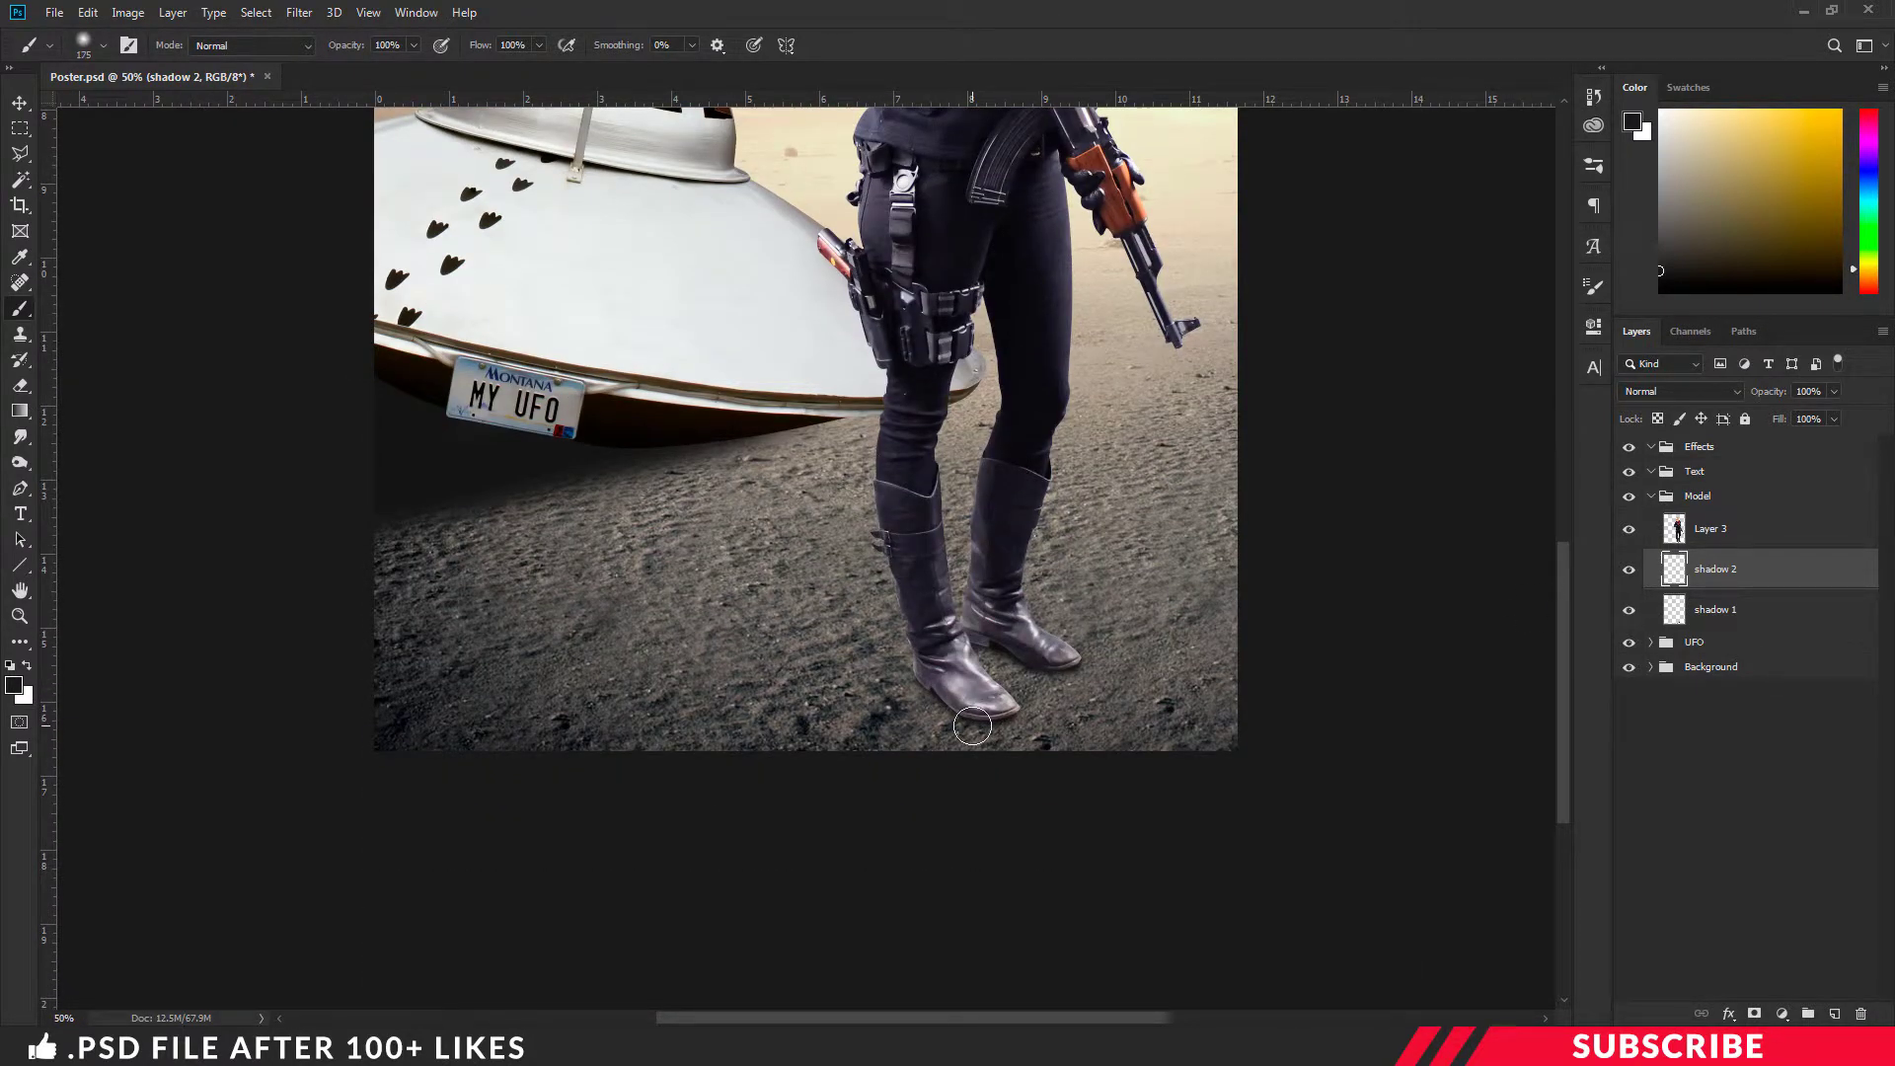
pyautogui.press(']')
pyautogui.press(']')
pyautogui.press('[')
pyautogui.press('[')
pyautogui.moveTo(973, 735)
pyautogui.mouseDown()
pyautogui.moveTo(950, 767)
pyautogui.moveTo(944, 717)
pyautogui.moveTo(918, 758)
pyautogui.moveTo(931, 707)
pyautogui.mouseUp()
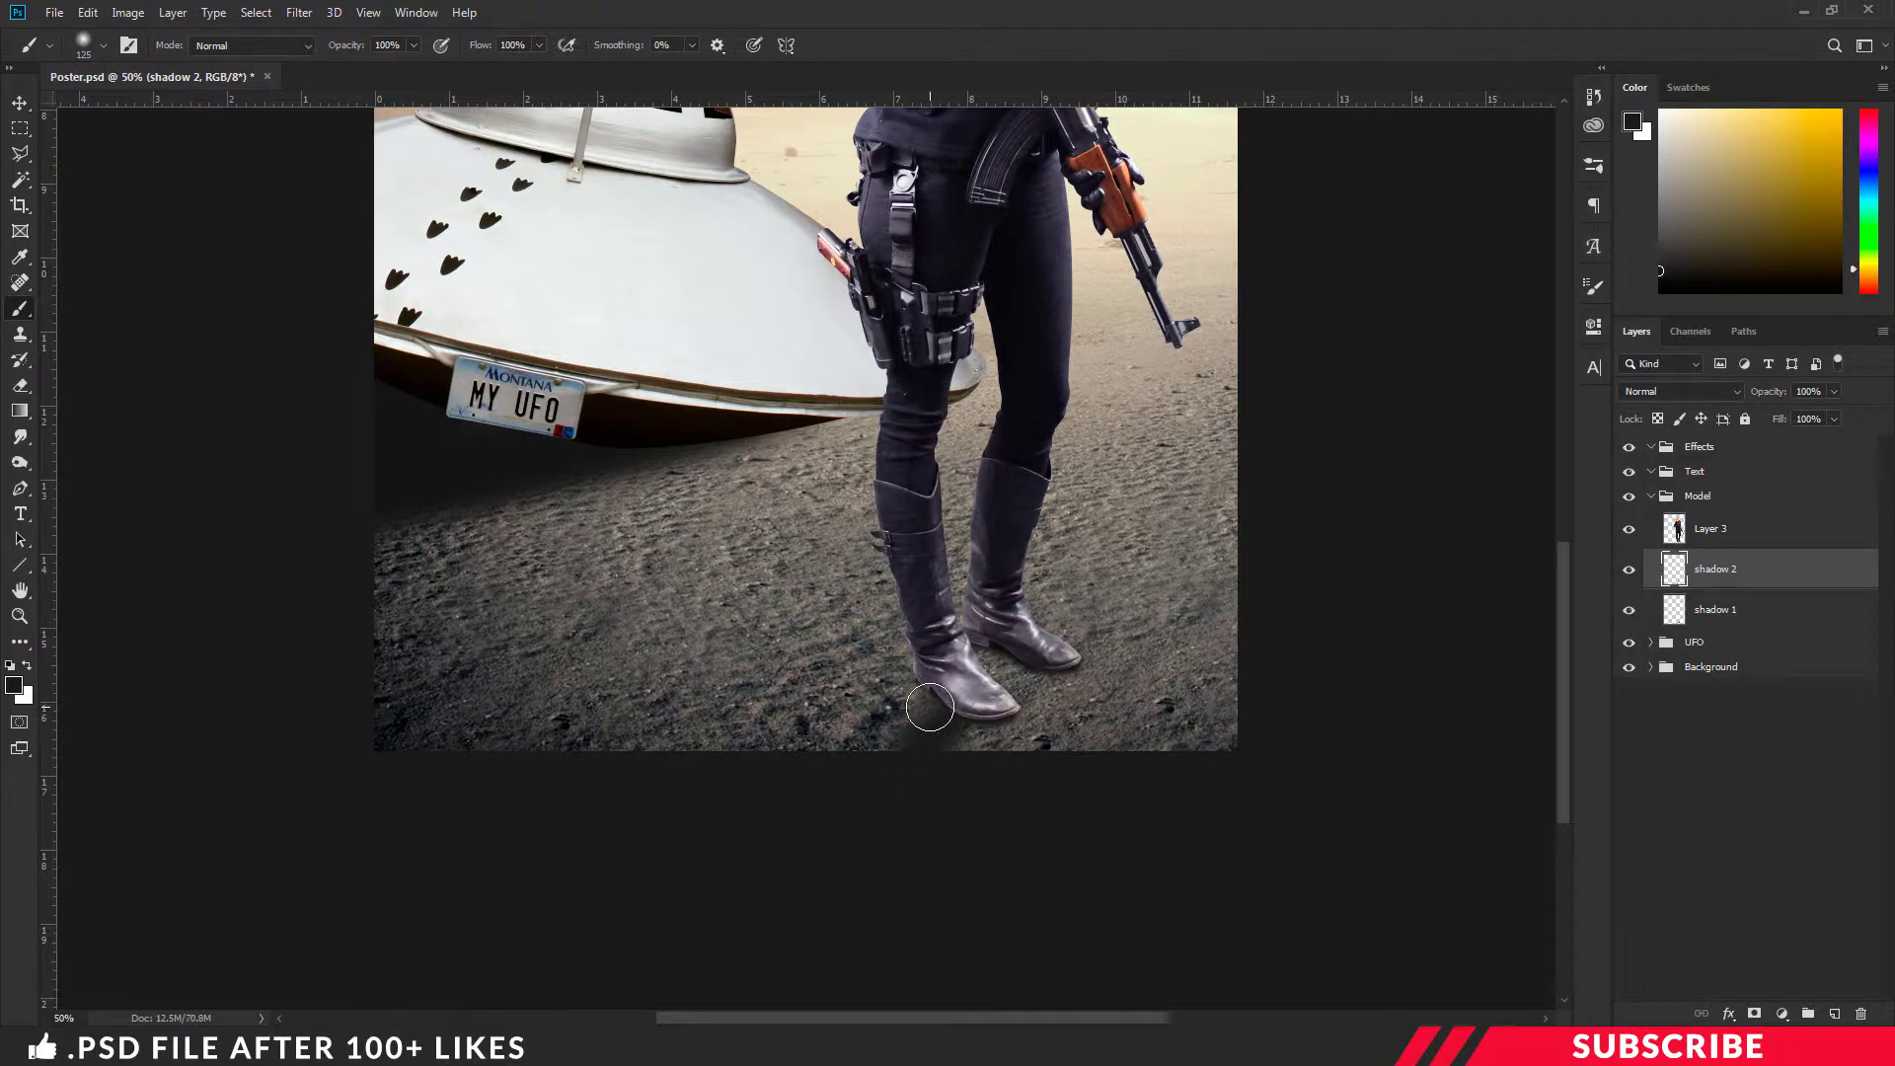
pyautogui.hotkey('ctrl', 'z')
pyautogui.hotkey('ctrl', 'z')
pyautogui.hotkey('ctrl', 'z')
pyautogui.hotkey('ctrl', 'z')
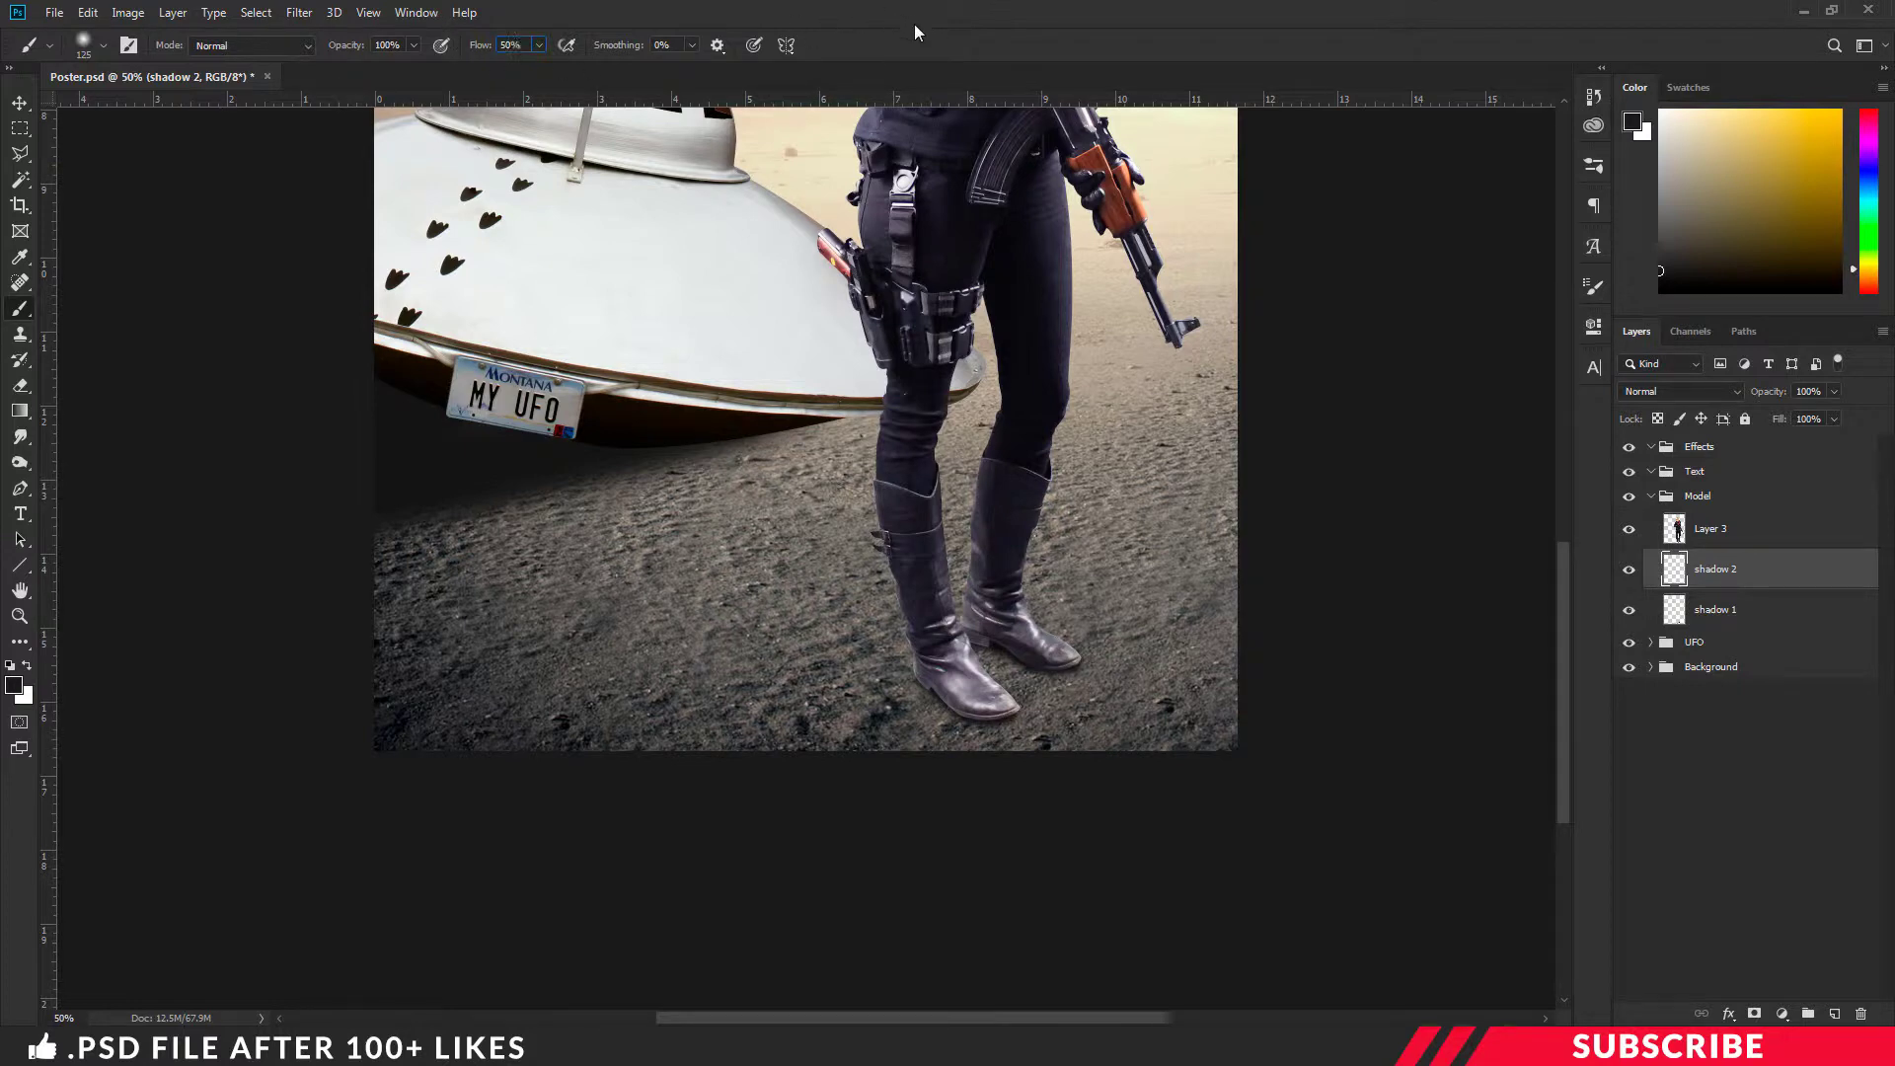
pyautogui.moveTo(965, 709)
pyautogui.mouseDown()
pyautogui.moveTo(805, 784)
pyautogui.moveTo(910, 705)
pyautogui.moveTo(614, 758)
pyautogui.moveTo(963, 742)
pyautogui.moveTo(1027, 675)
pyautogui.moveTo(982, 648)
pyautogui.moveTo(848, 722)
pyautogui.moveTo(920, 731)
pyautogui.moveTo(930, 669)
pyautogui.moveTo(735, 758)
pyautogui.mouseUp()
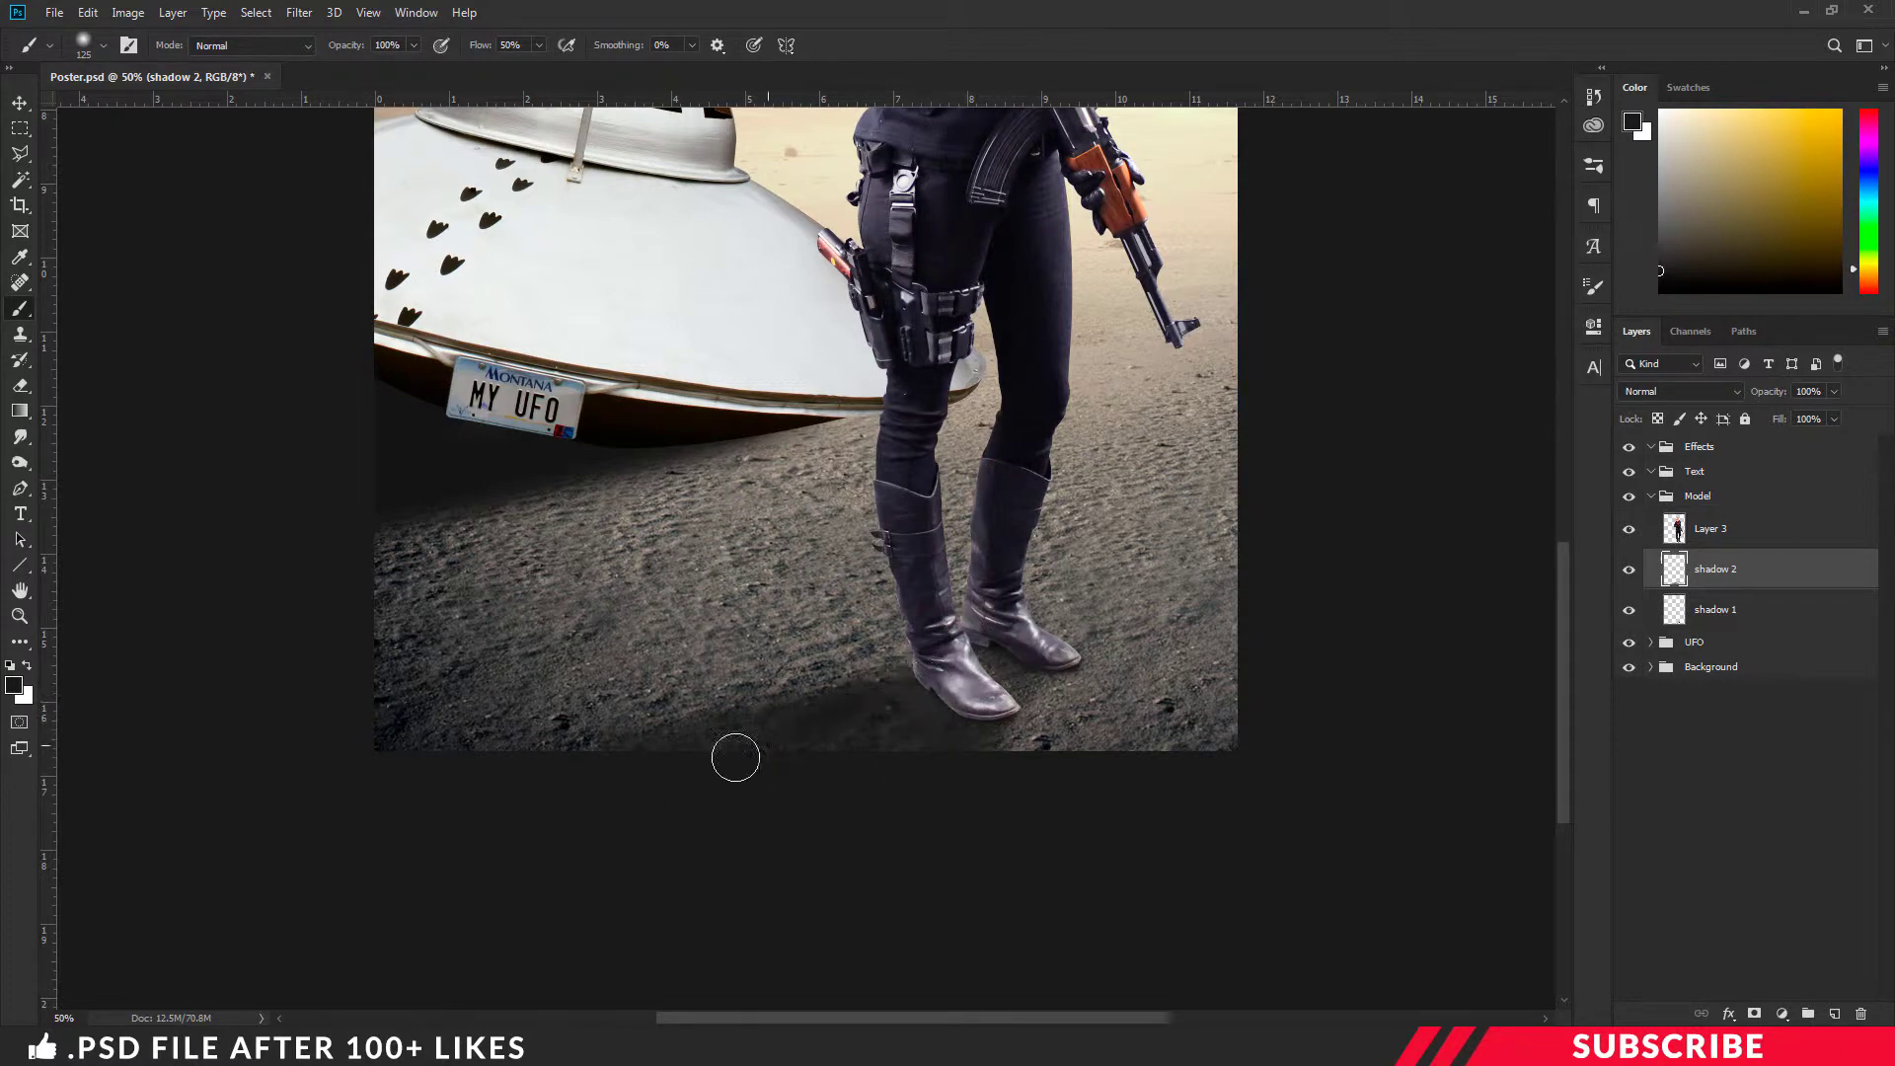
pyautogui.press(']')
pyautogui.press(']')
pyautogui.press(']')
pyautogui.press(']')
pyautogui.hotkey('ctrl', '-')
pyautogui.press('v')
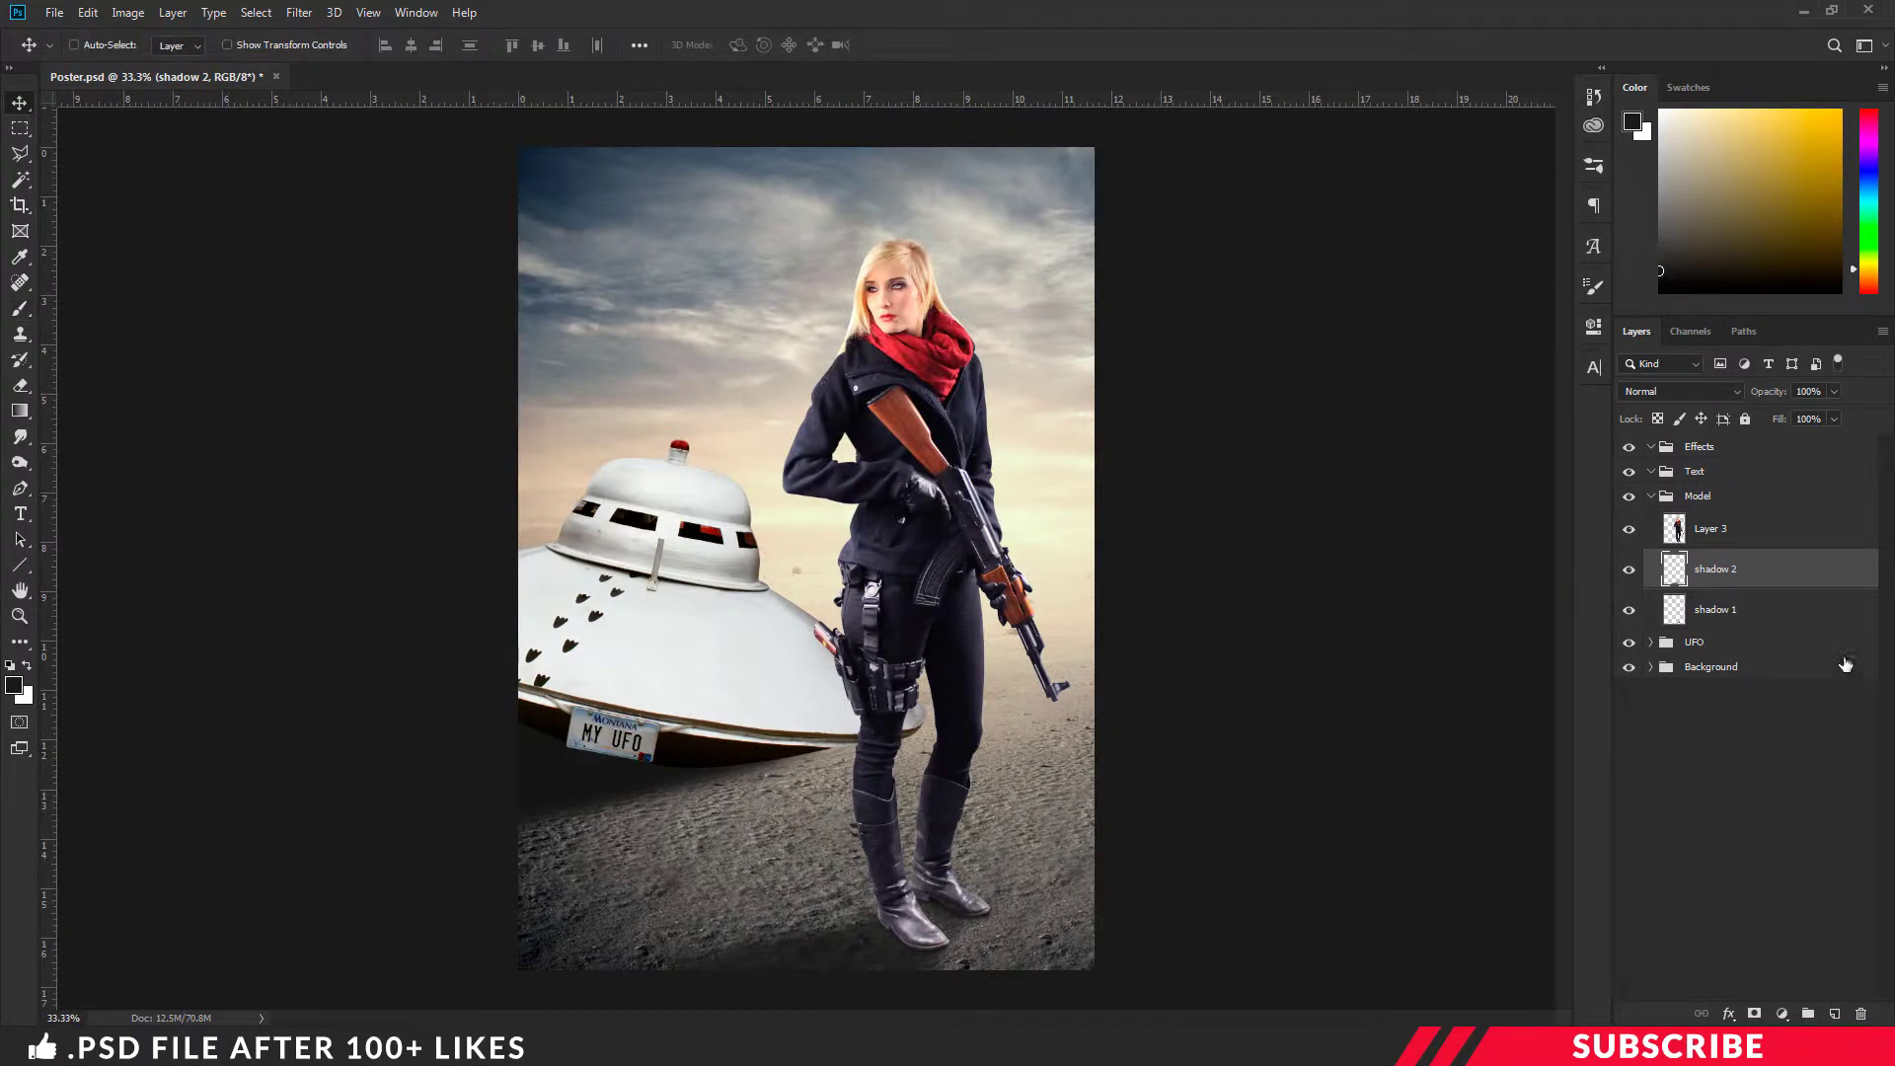
# - Blur shadow 2 with a 25-pixel Gaussian Blur, then select the model layer, Layer 3
pyautogui.click(299, 12)
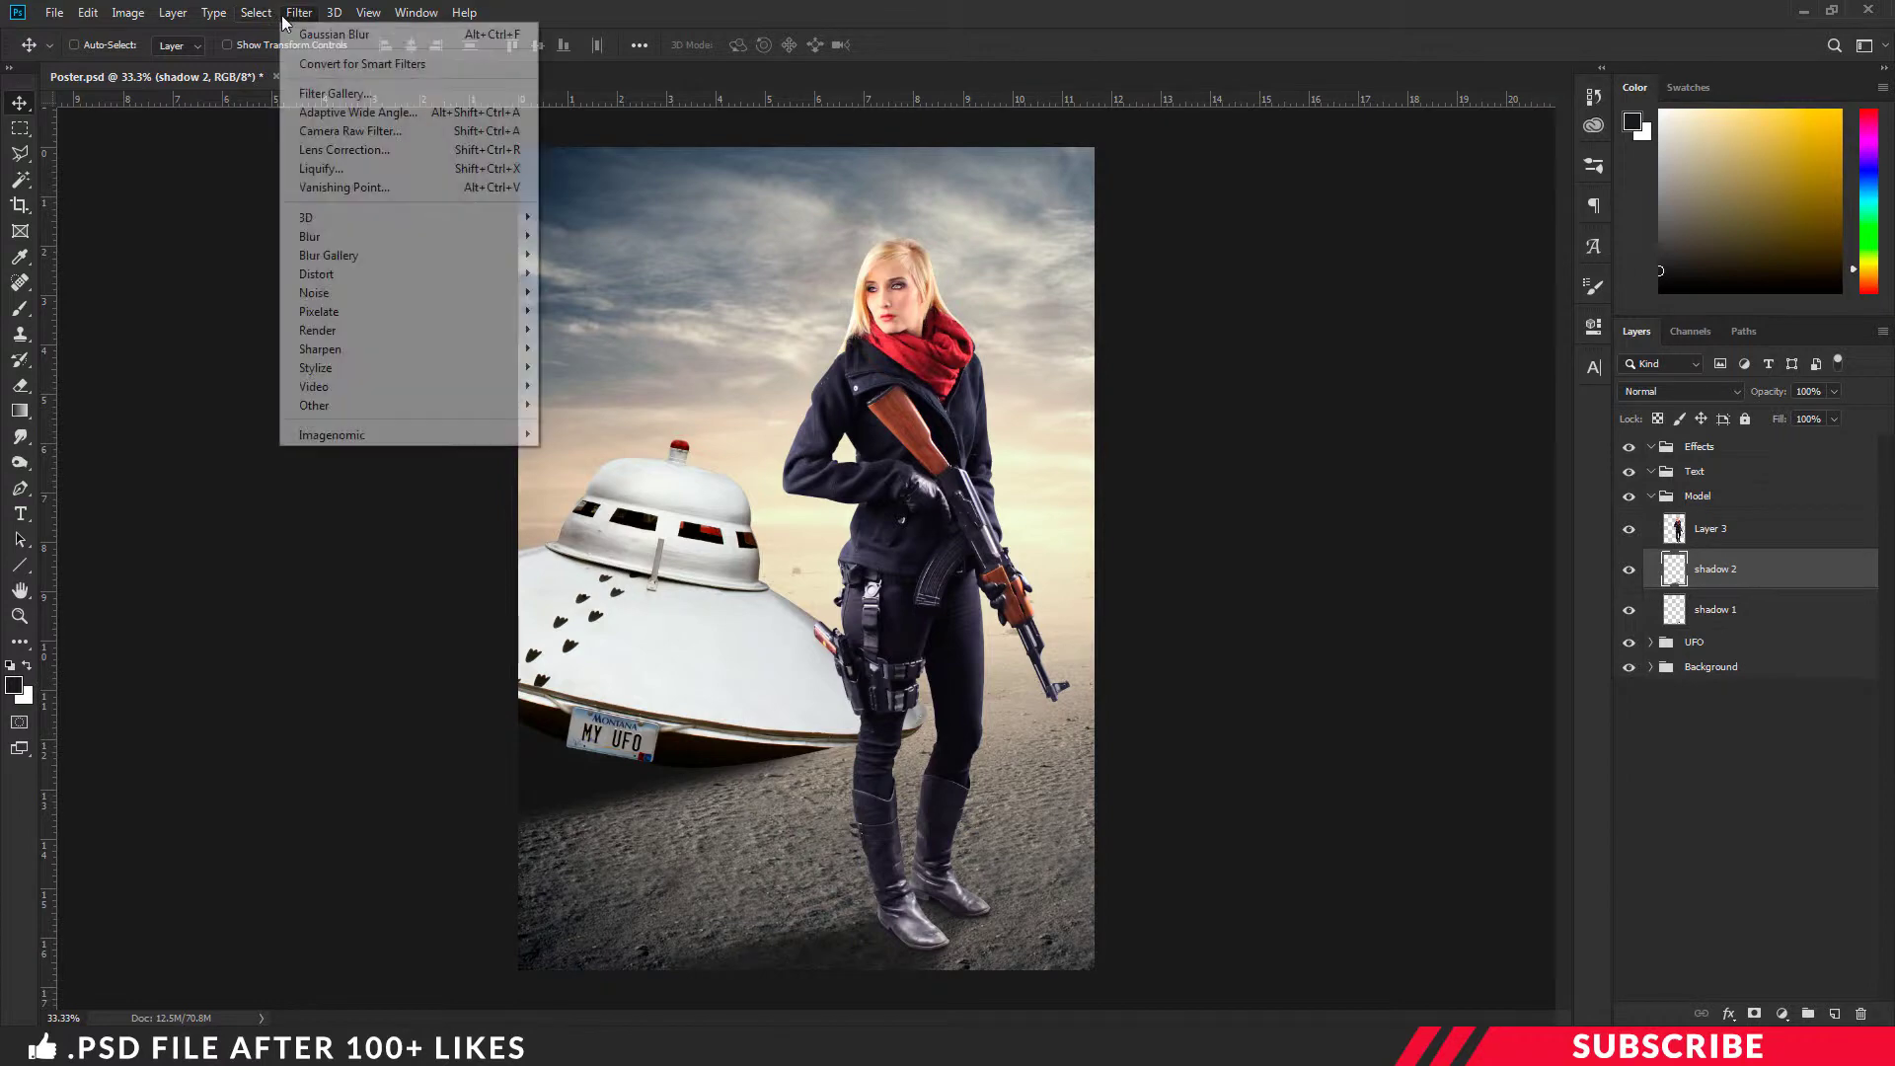
pyautogui.moveTo(399, 237)
pyautogui.click(590, 311)
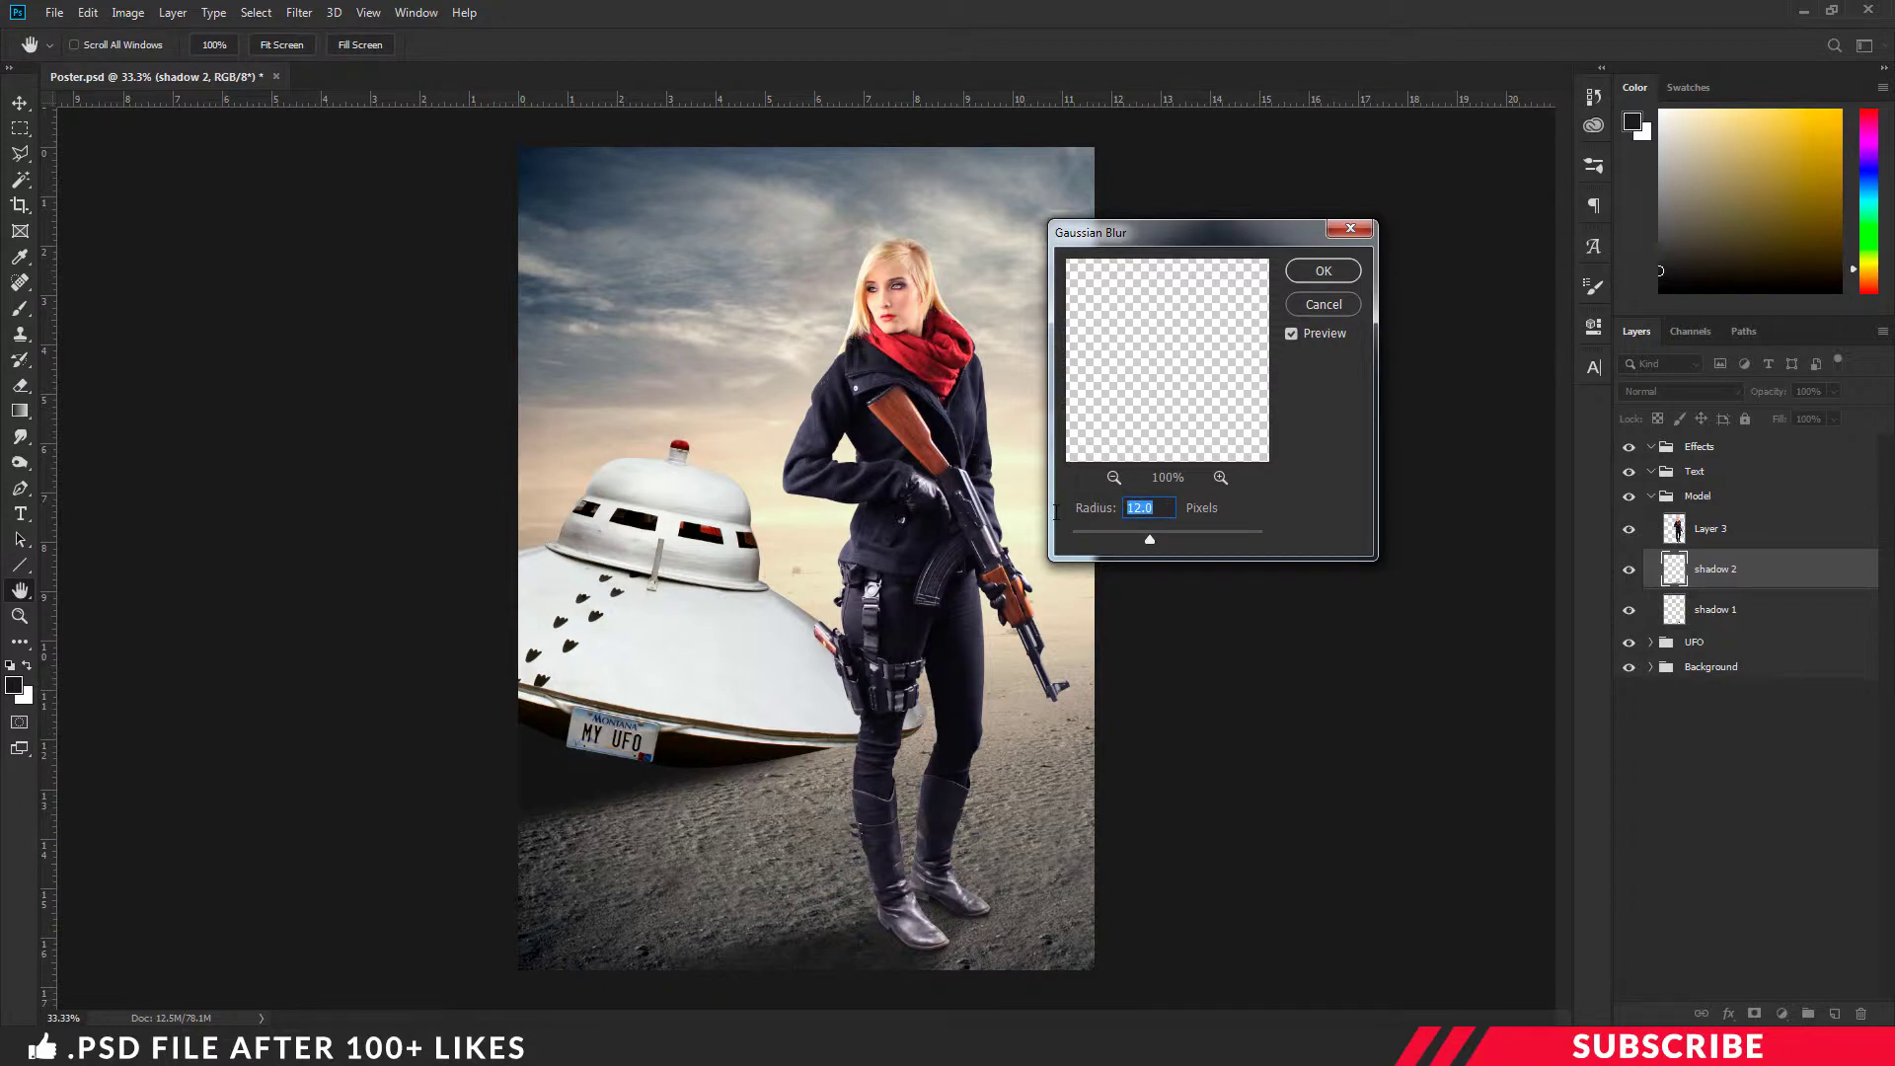
pyautogui.write('25')
pyautogui.click(1326, 265)
pyautogui.click(1737, 531)
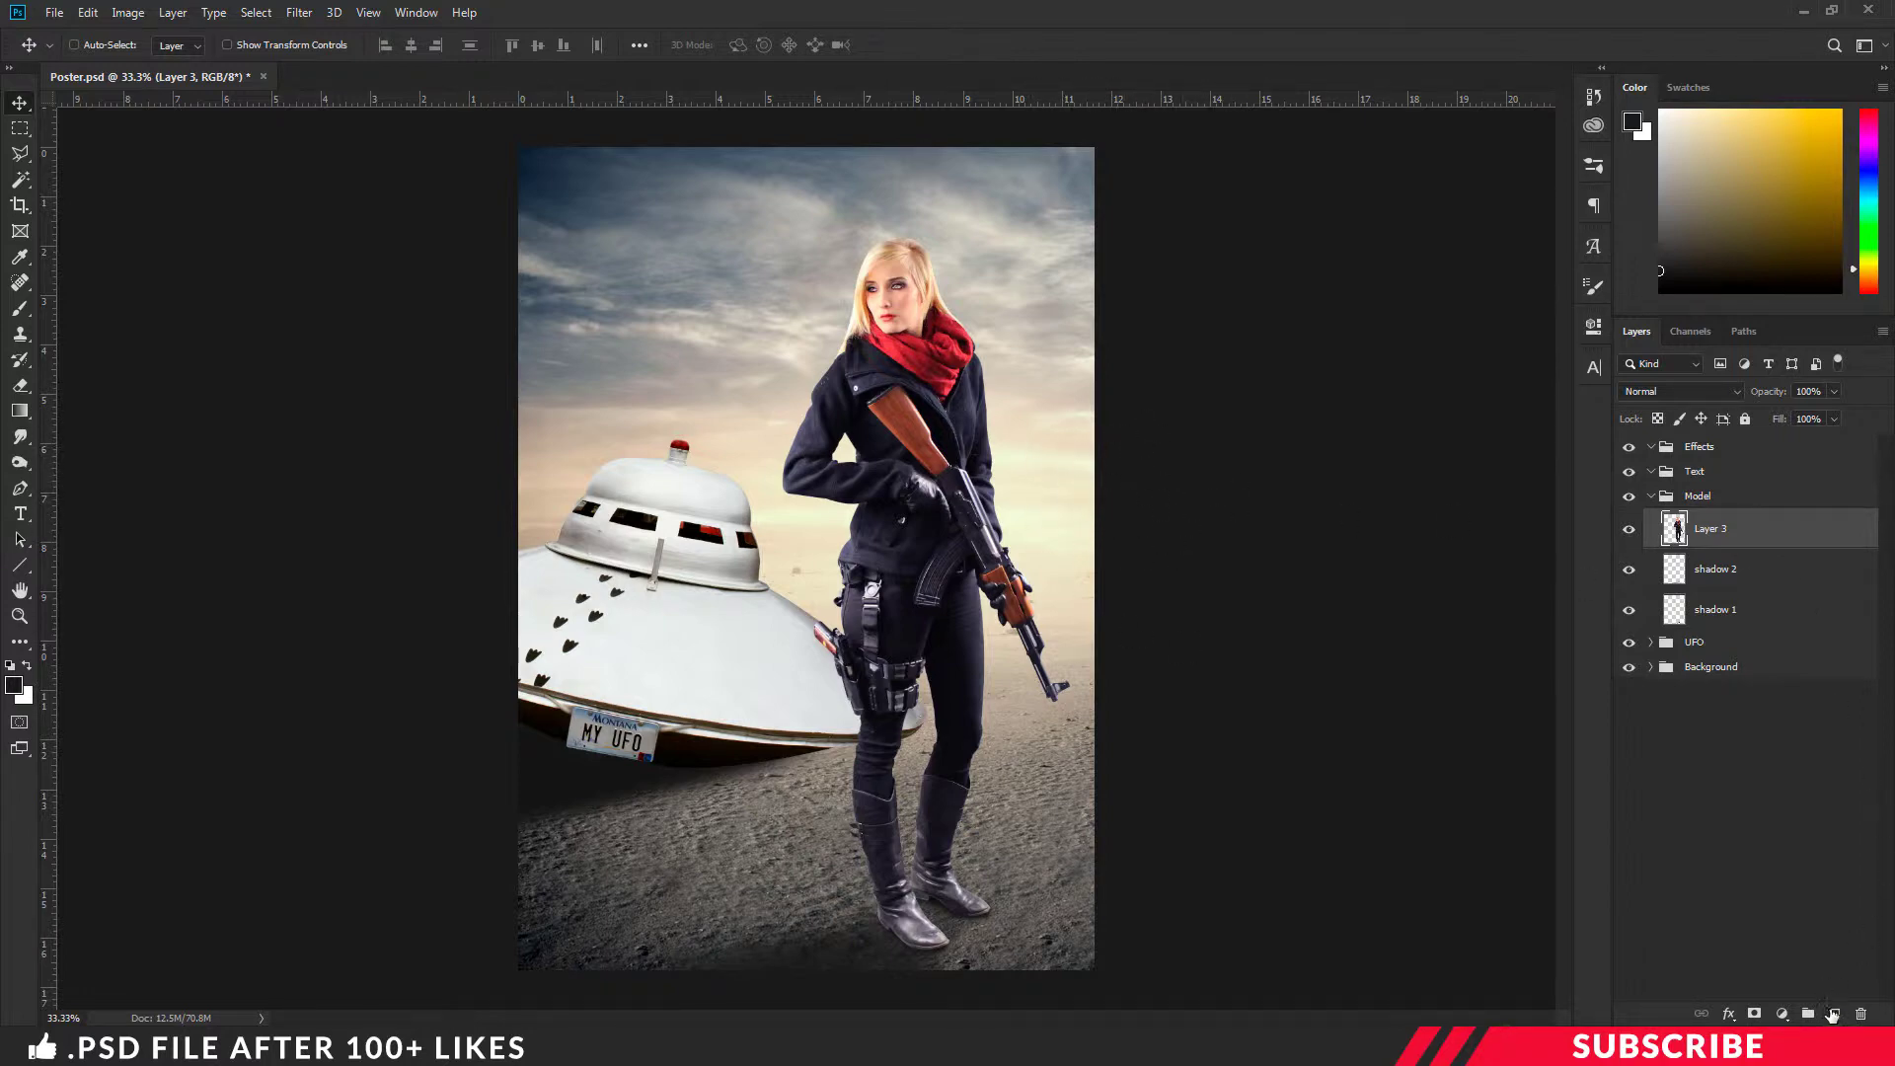
# - Add Layer 4 clipped to the model, fill it with 50% Gray and set it to Overlay
pyautogui.click(1832, 1014)
pyautogui.rightClick(1759, 539)
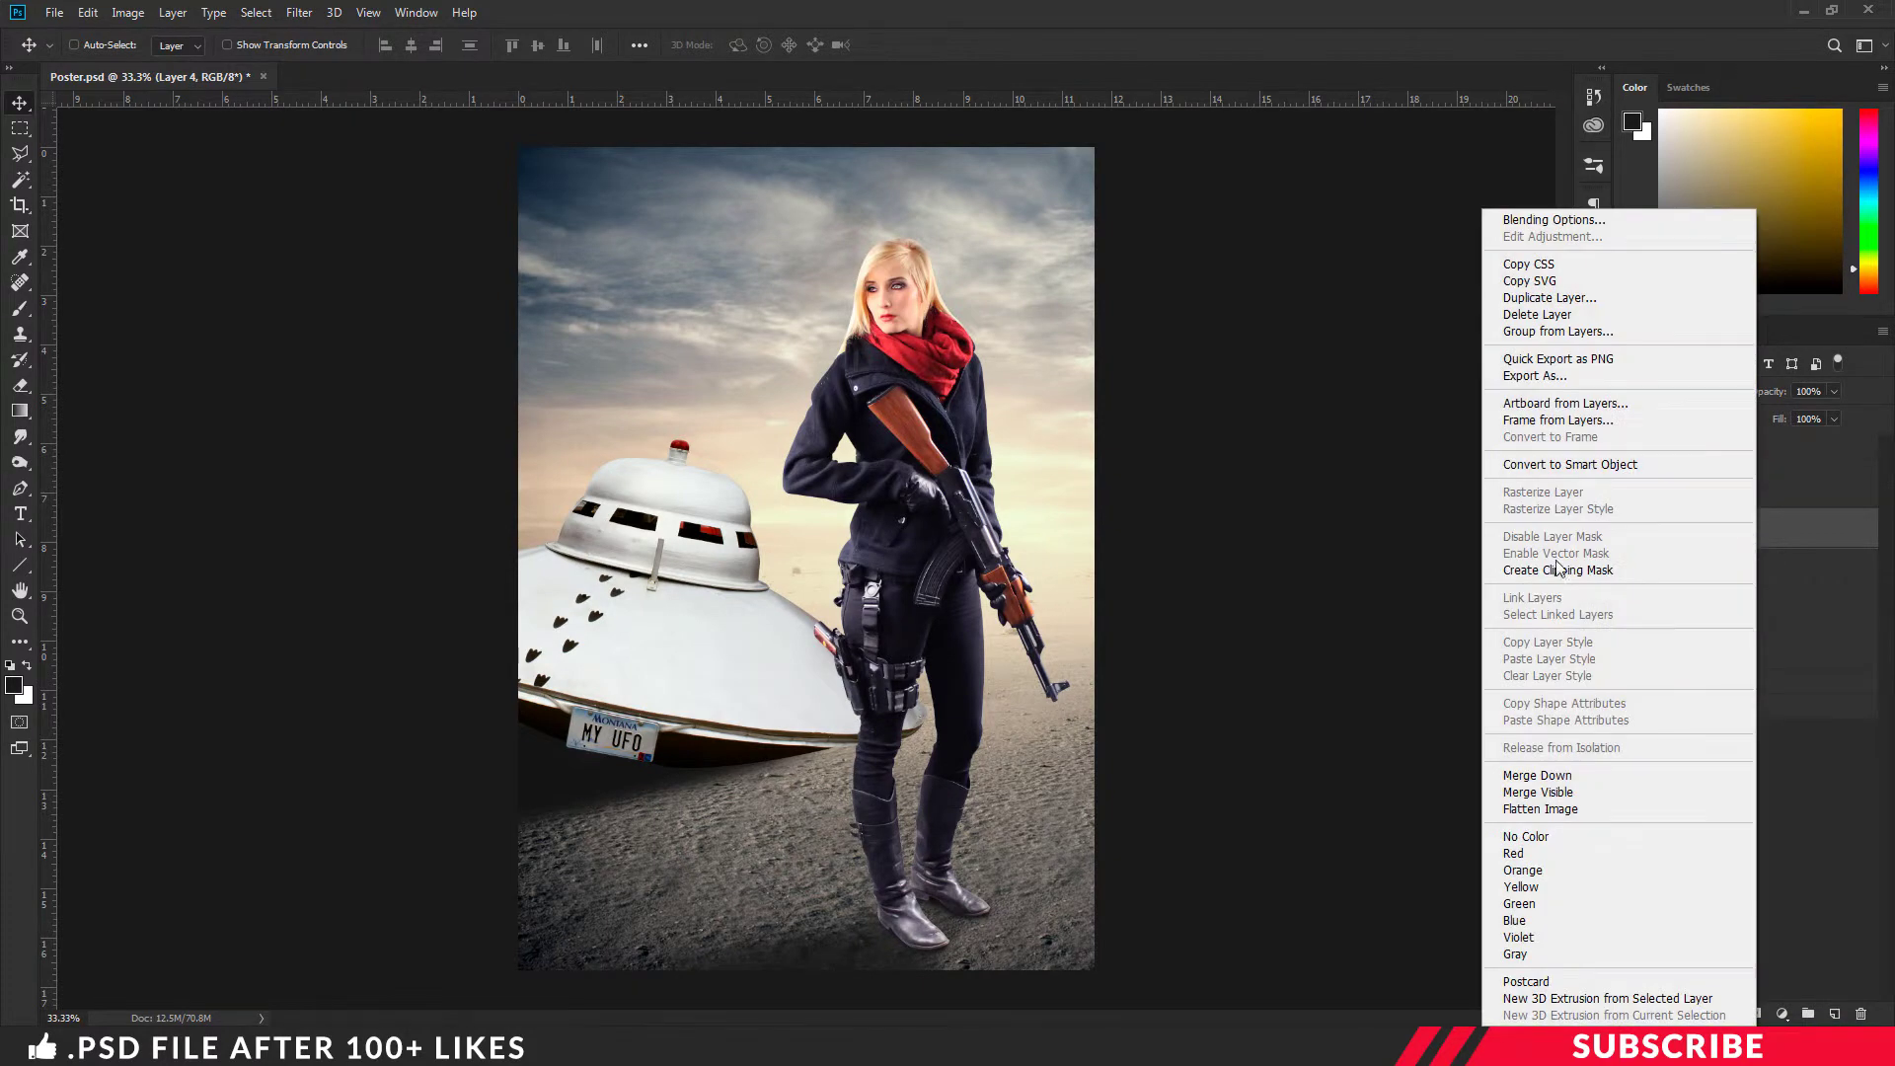
pyautogui.click(1557, 570)
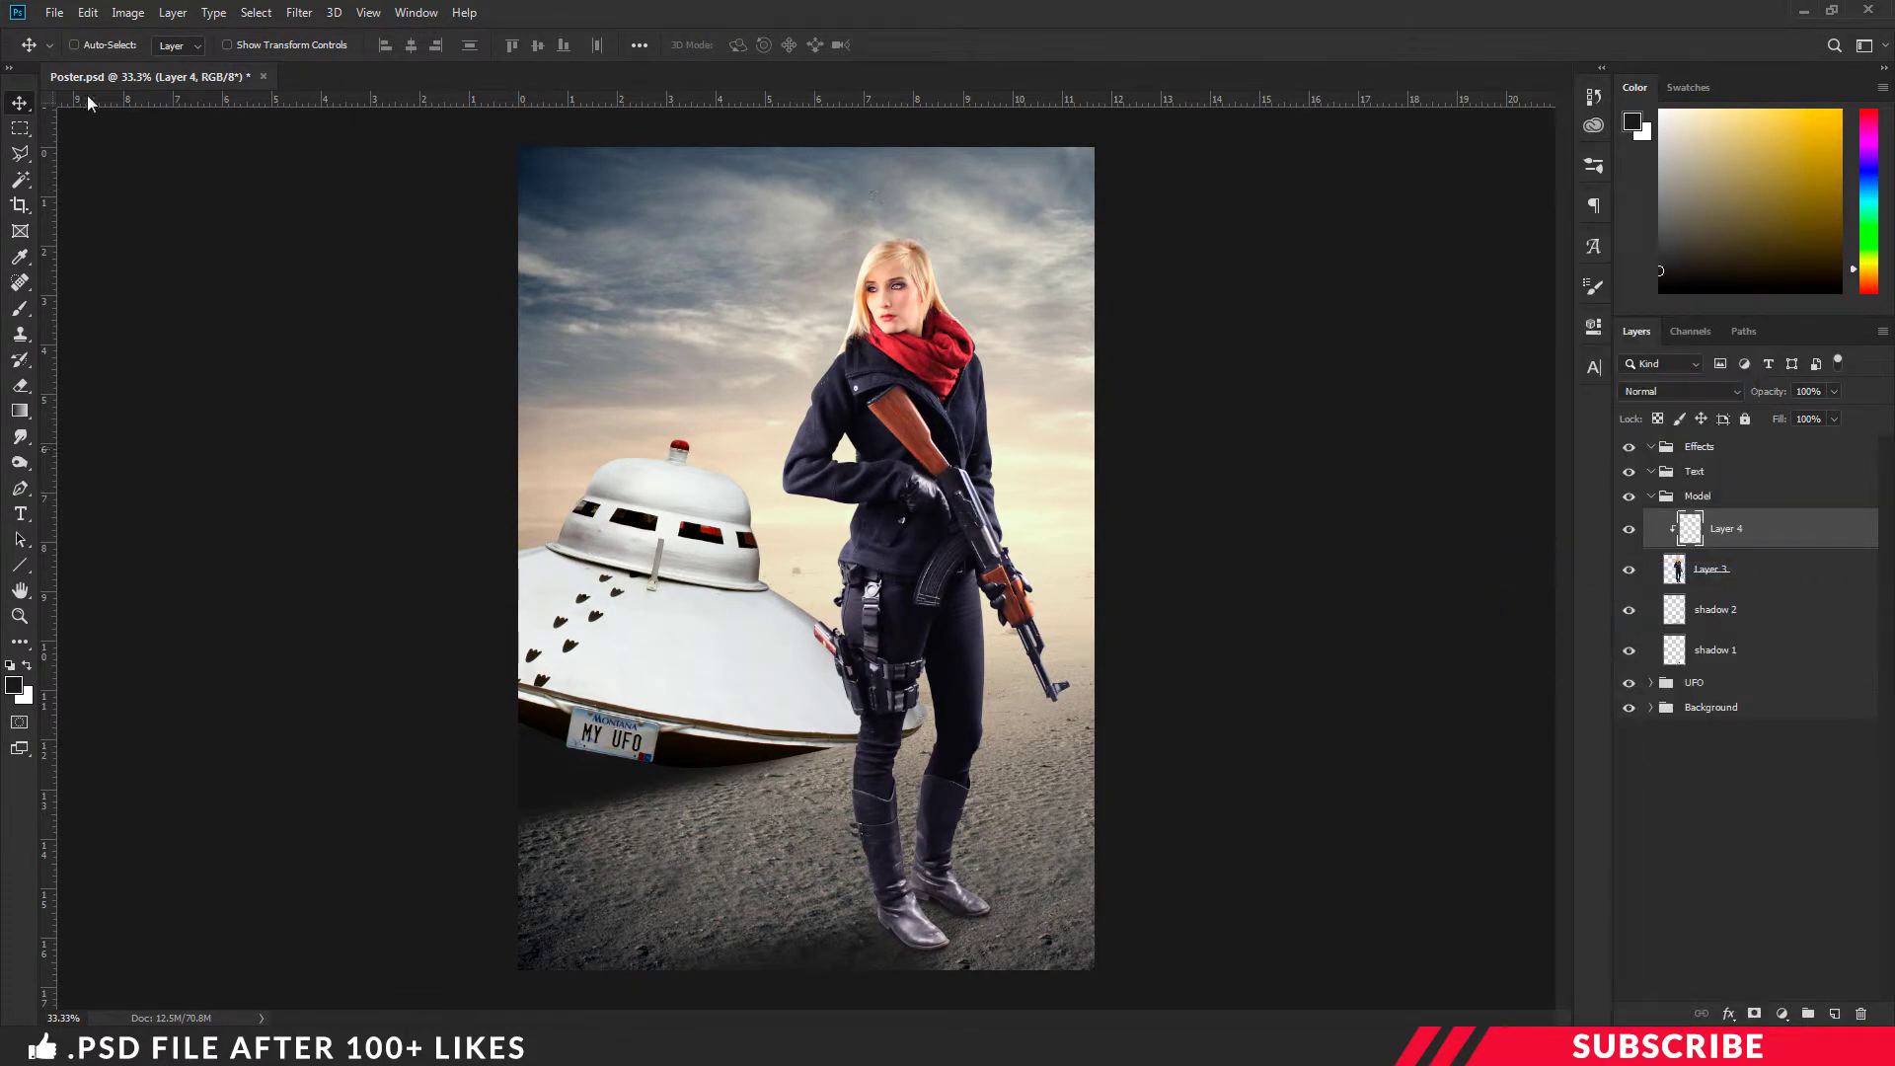
pyautogui.click(88, 14)
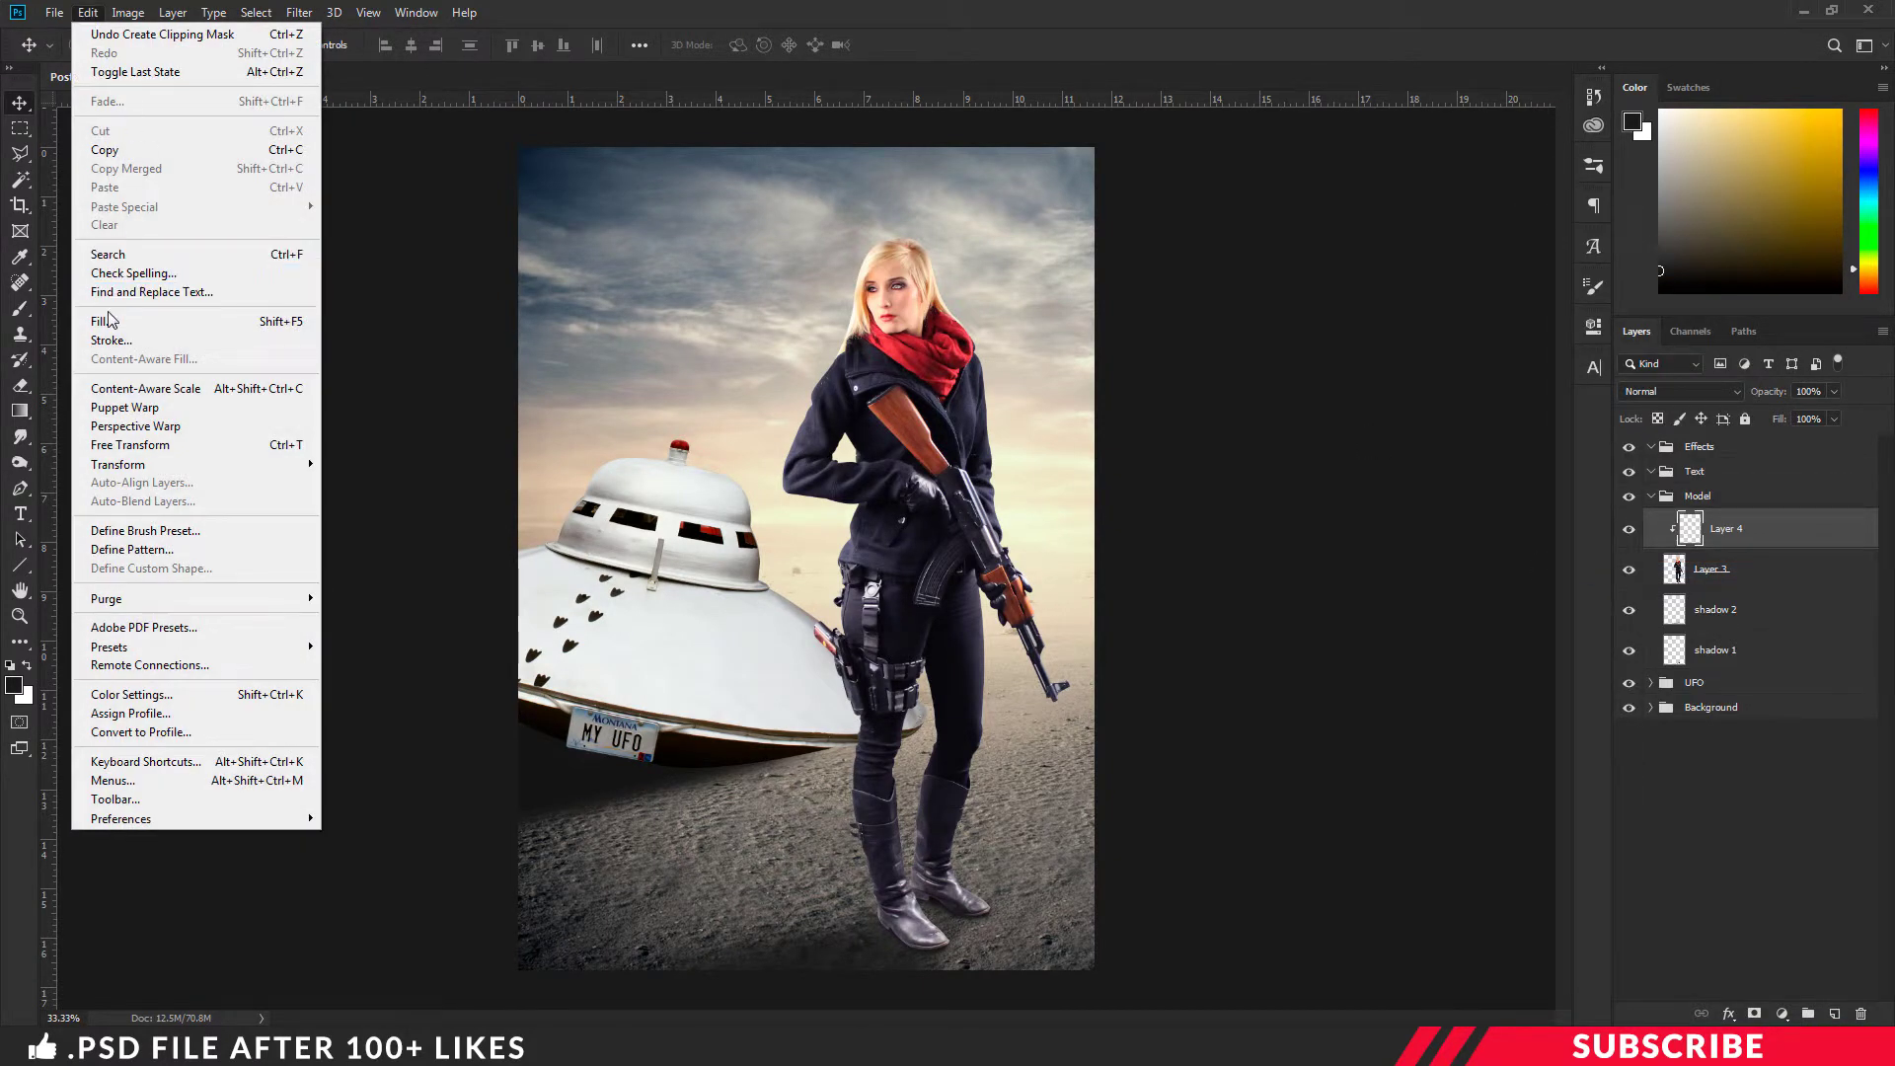
pyautogui.click(109, 321)
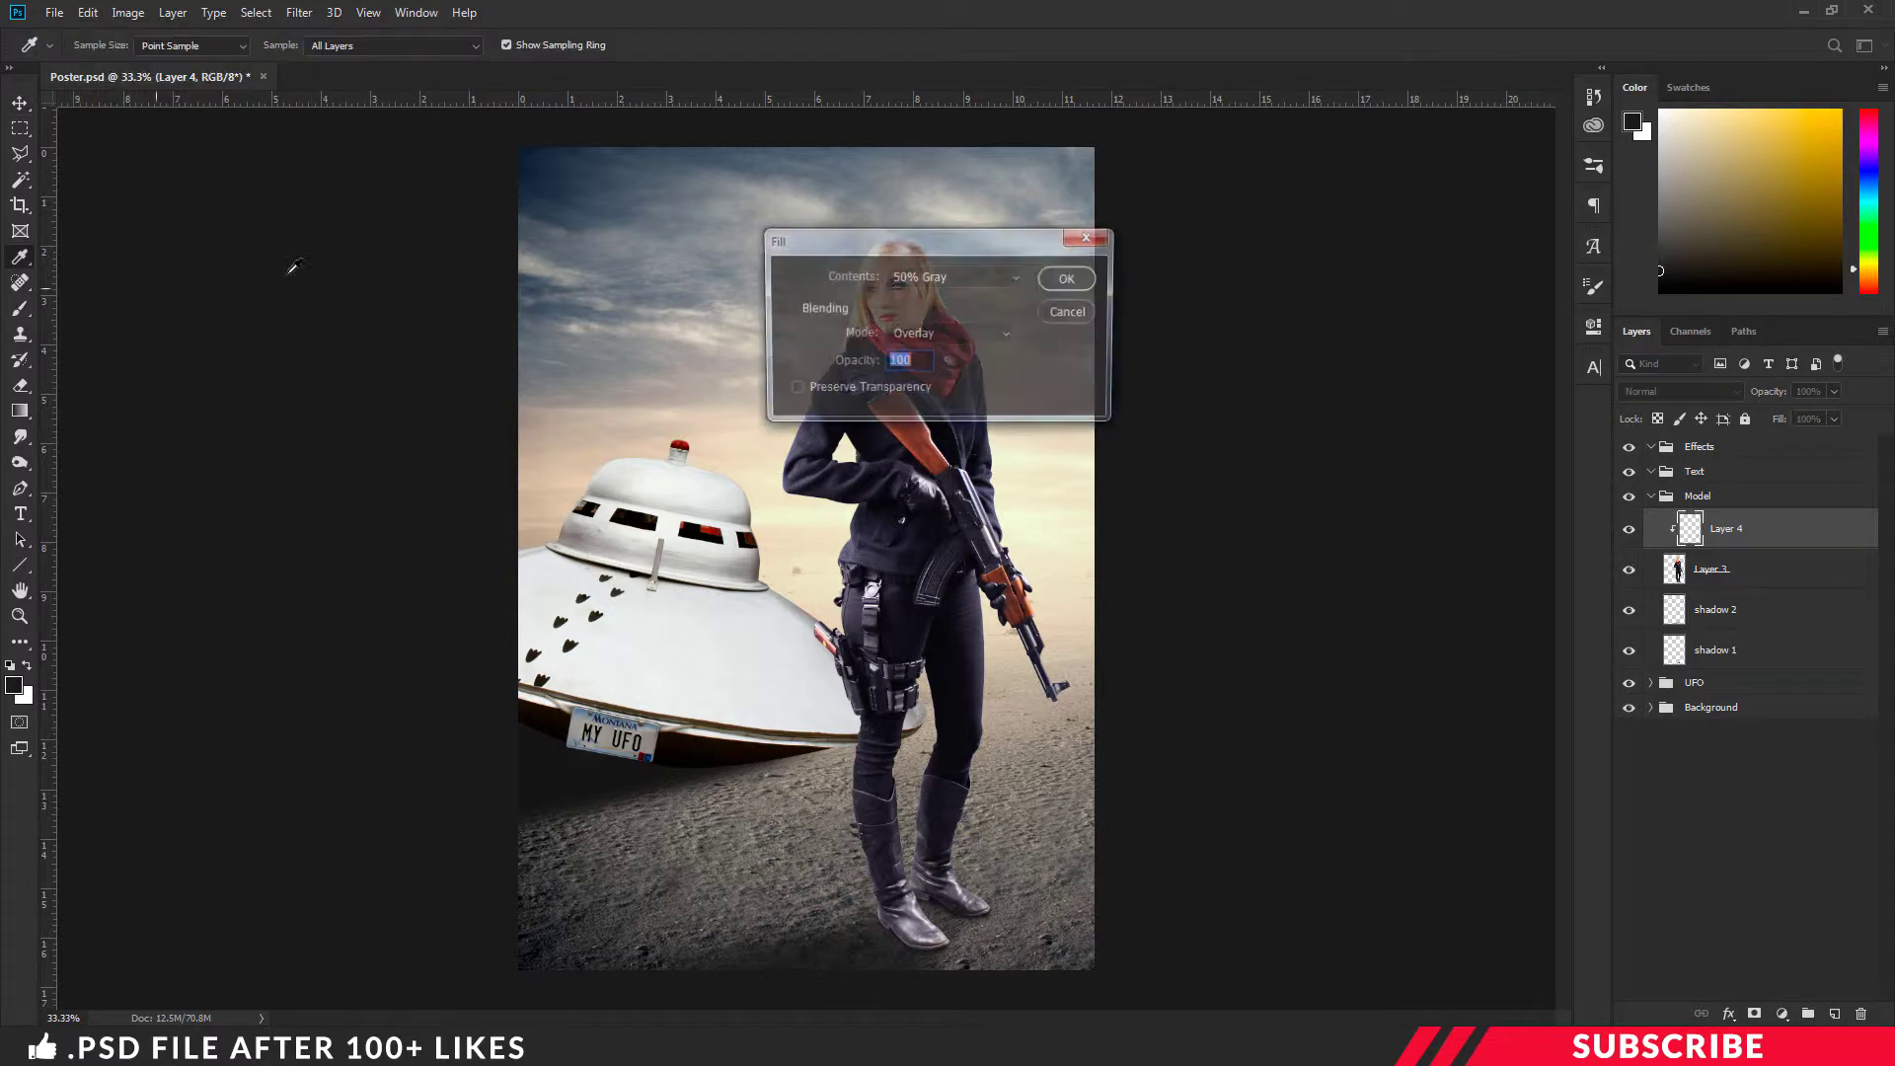
pyautogui.click(912, 278)
pyautogui.click(922, 444)
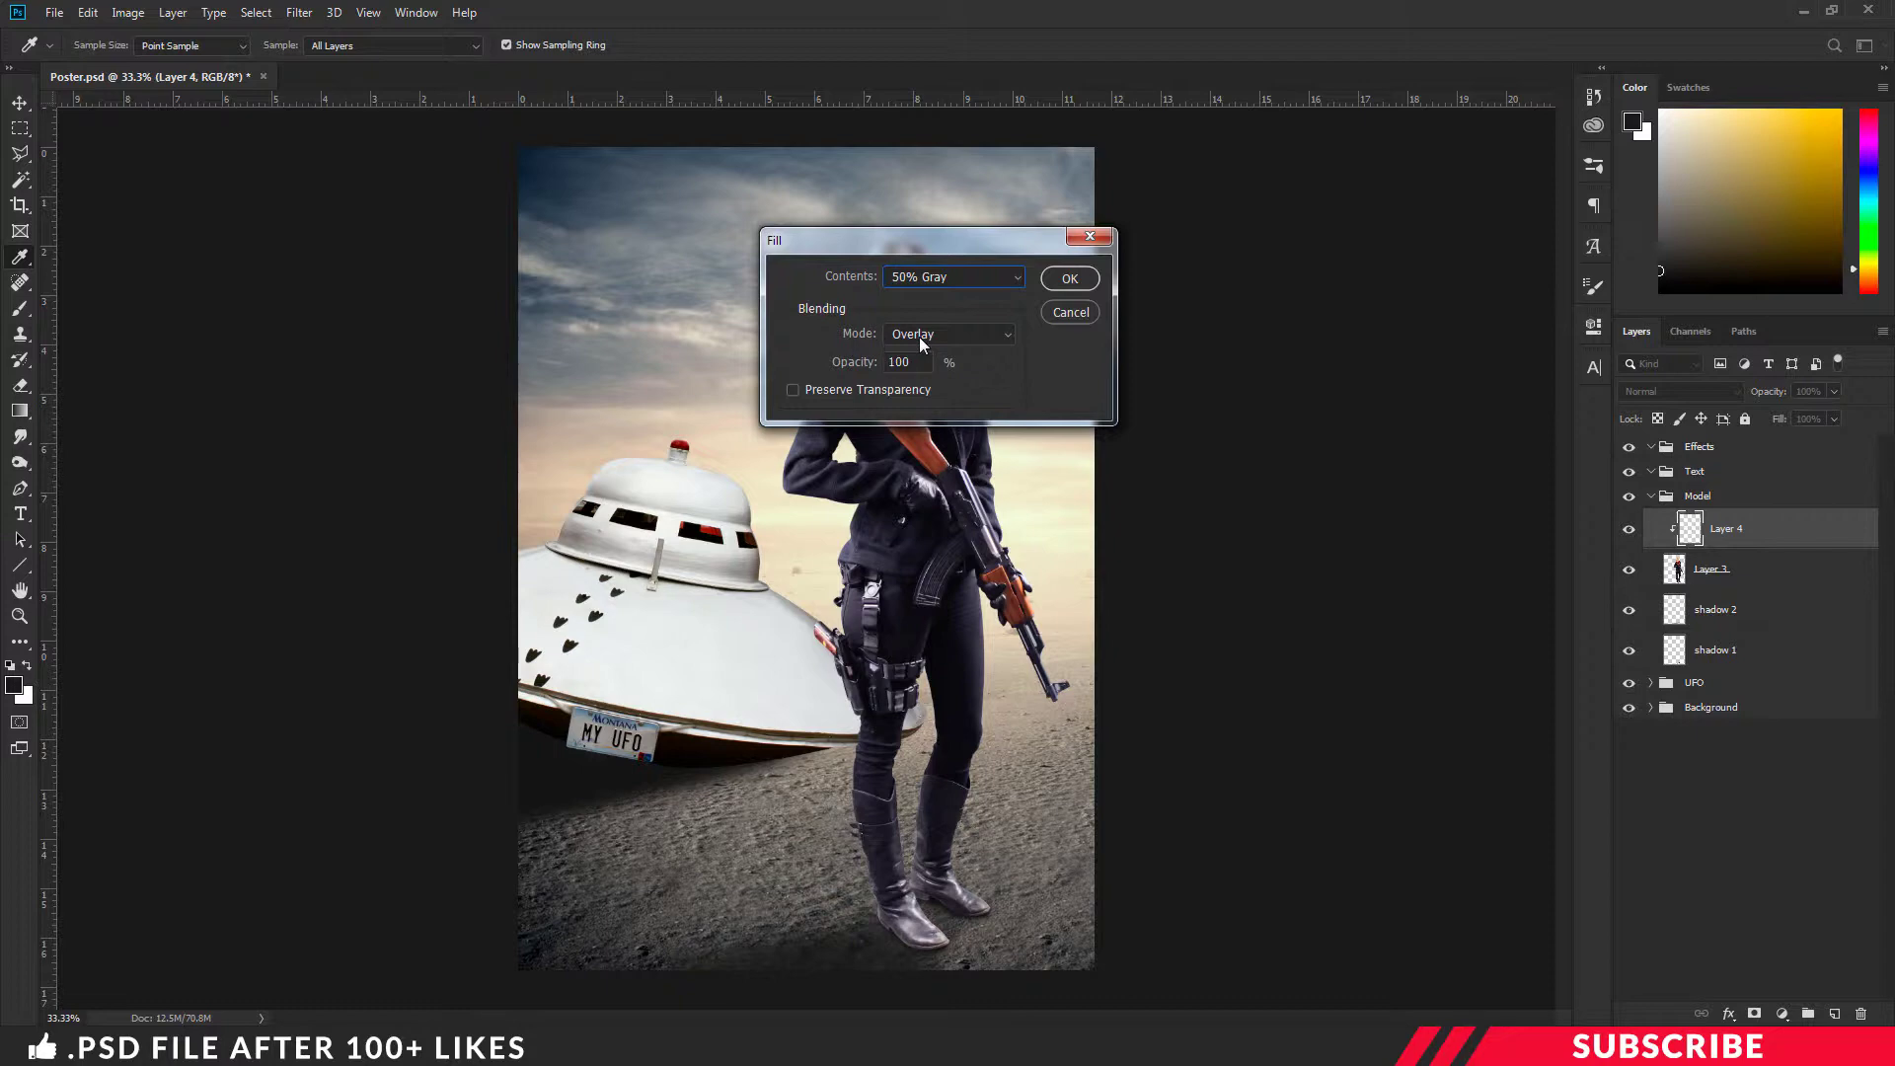
pyautogui.click(1069, 281)
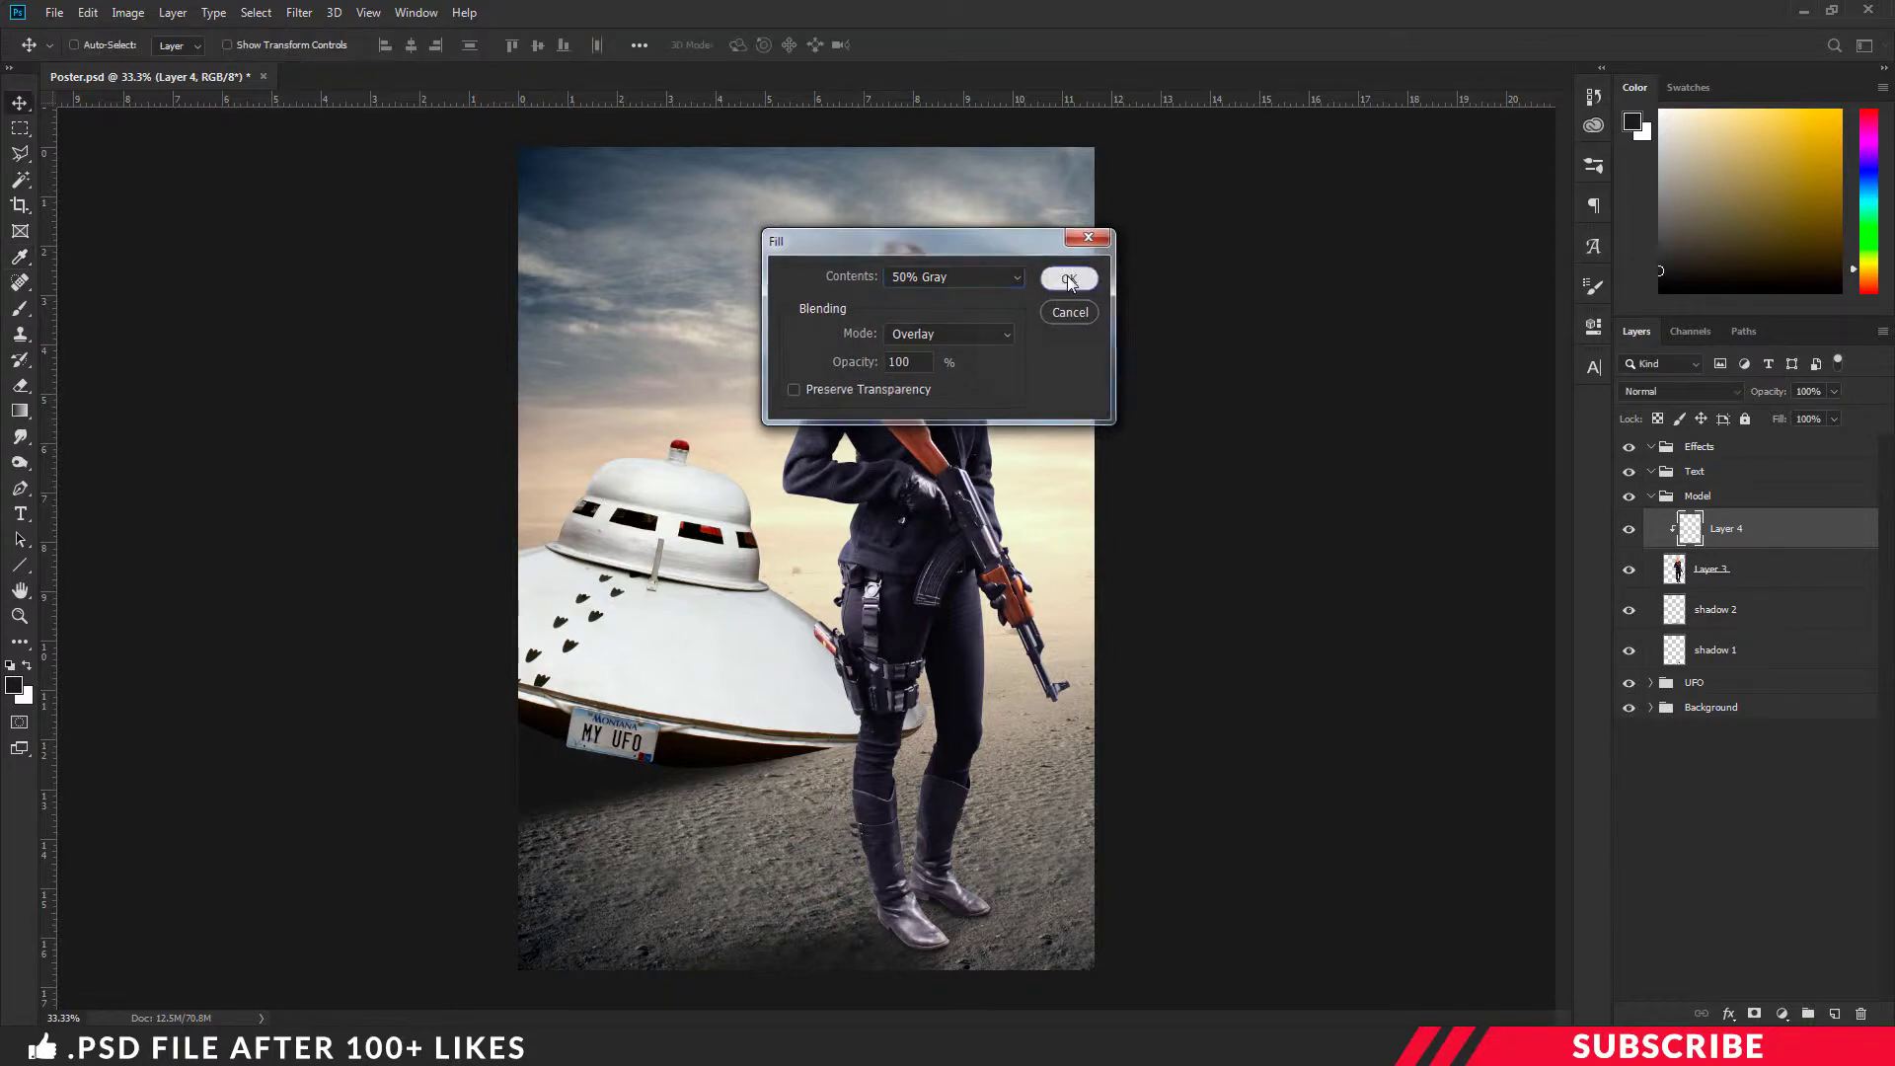
pyautogui.click(1717, 392)
pyautogui.click(1678, 590)
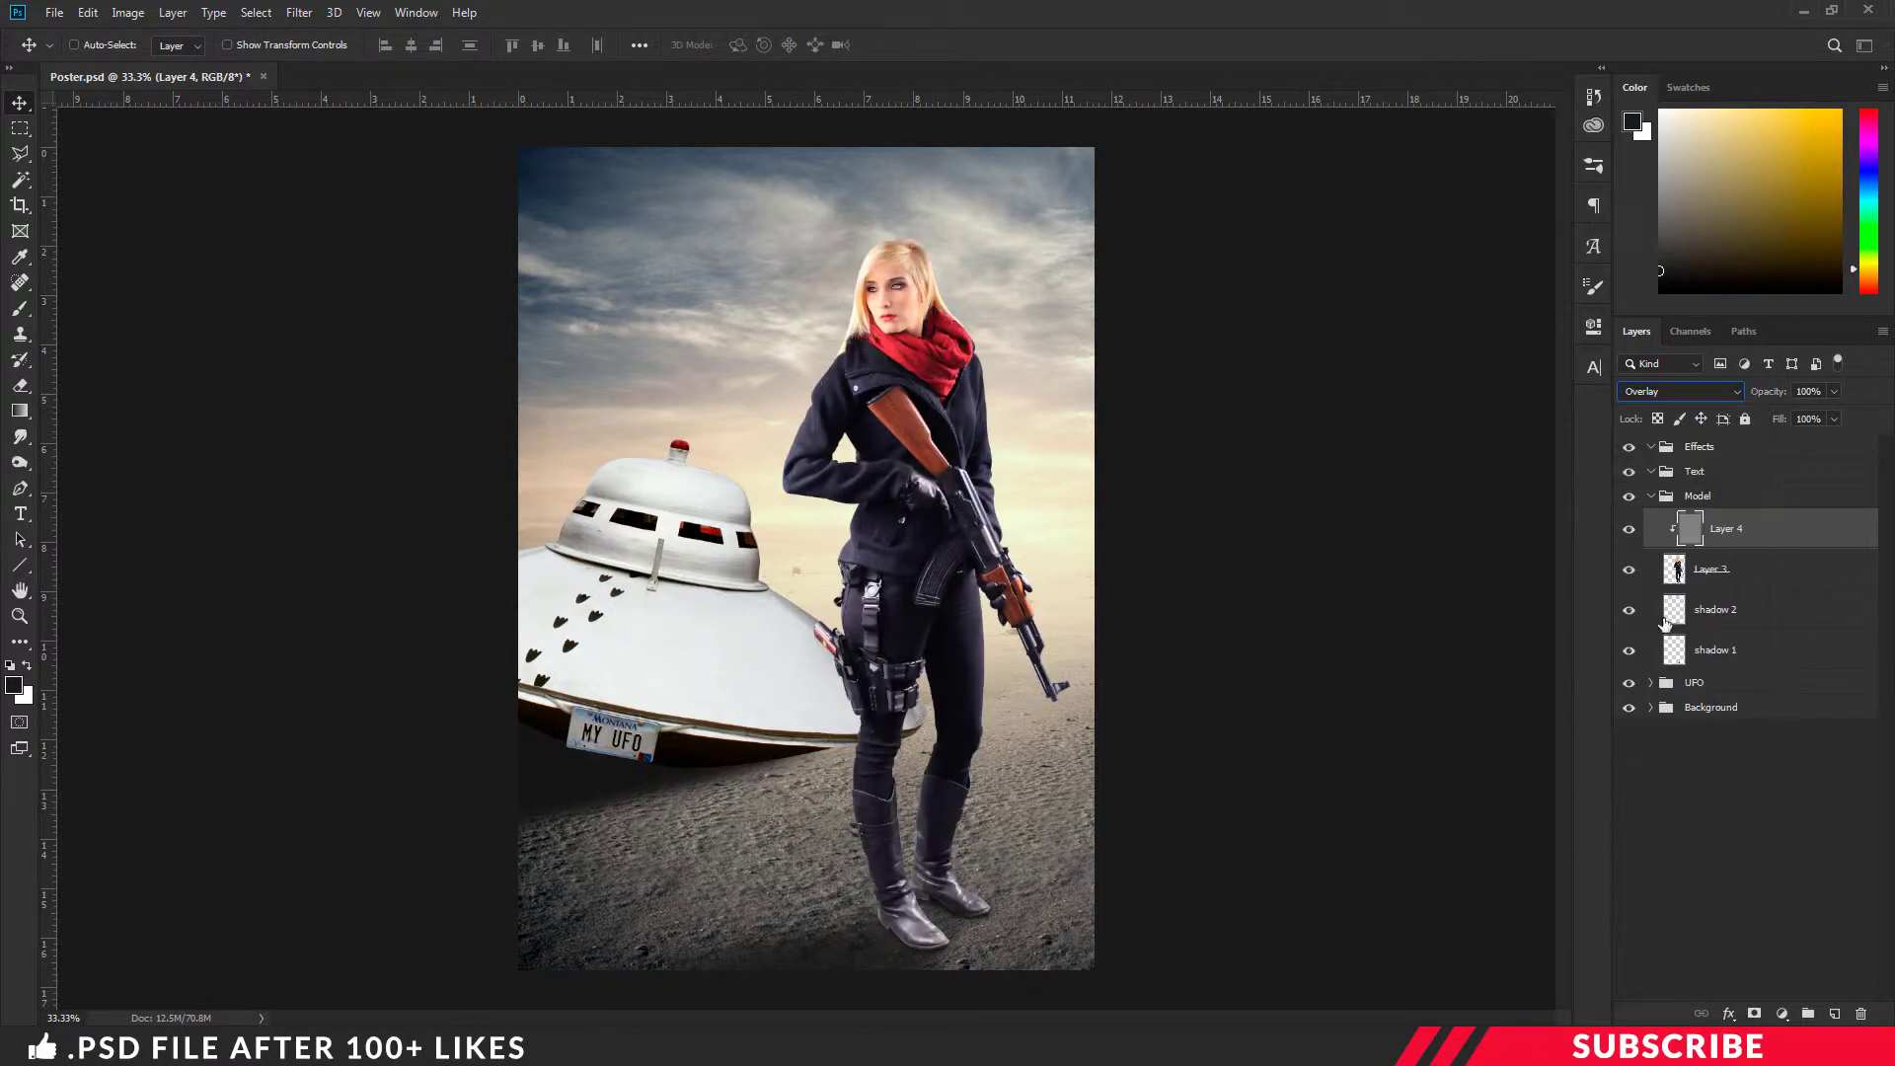
# - Darken the model's left boot with the Burn Tool at brush size 250
pyautogui.click(18, 462)
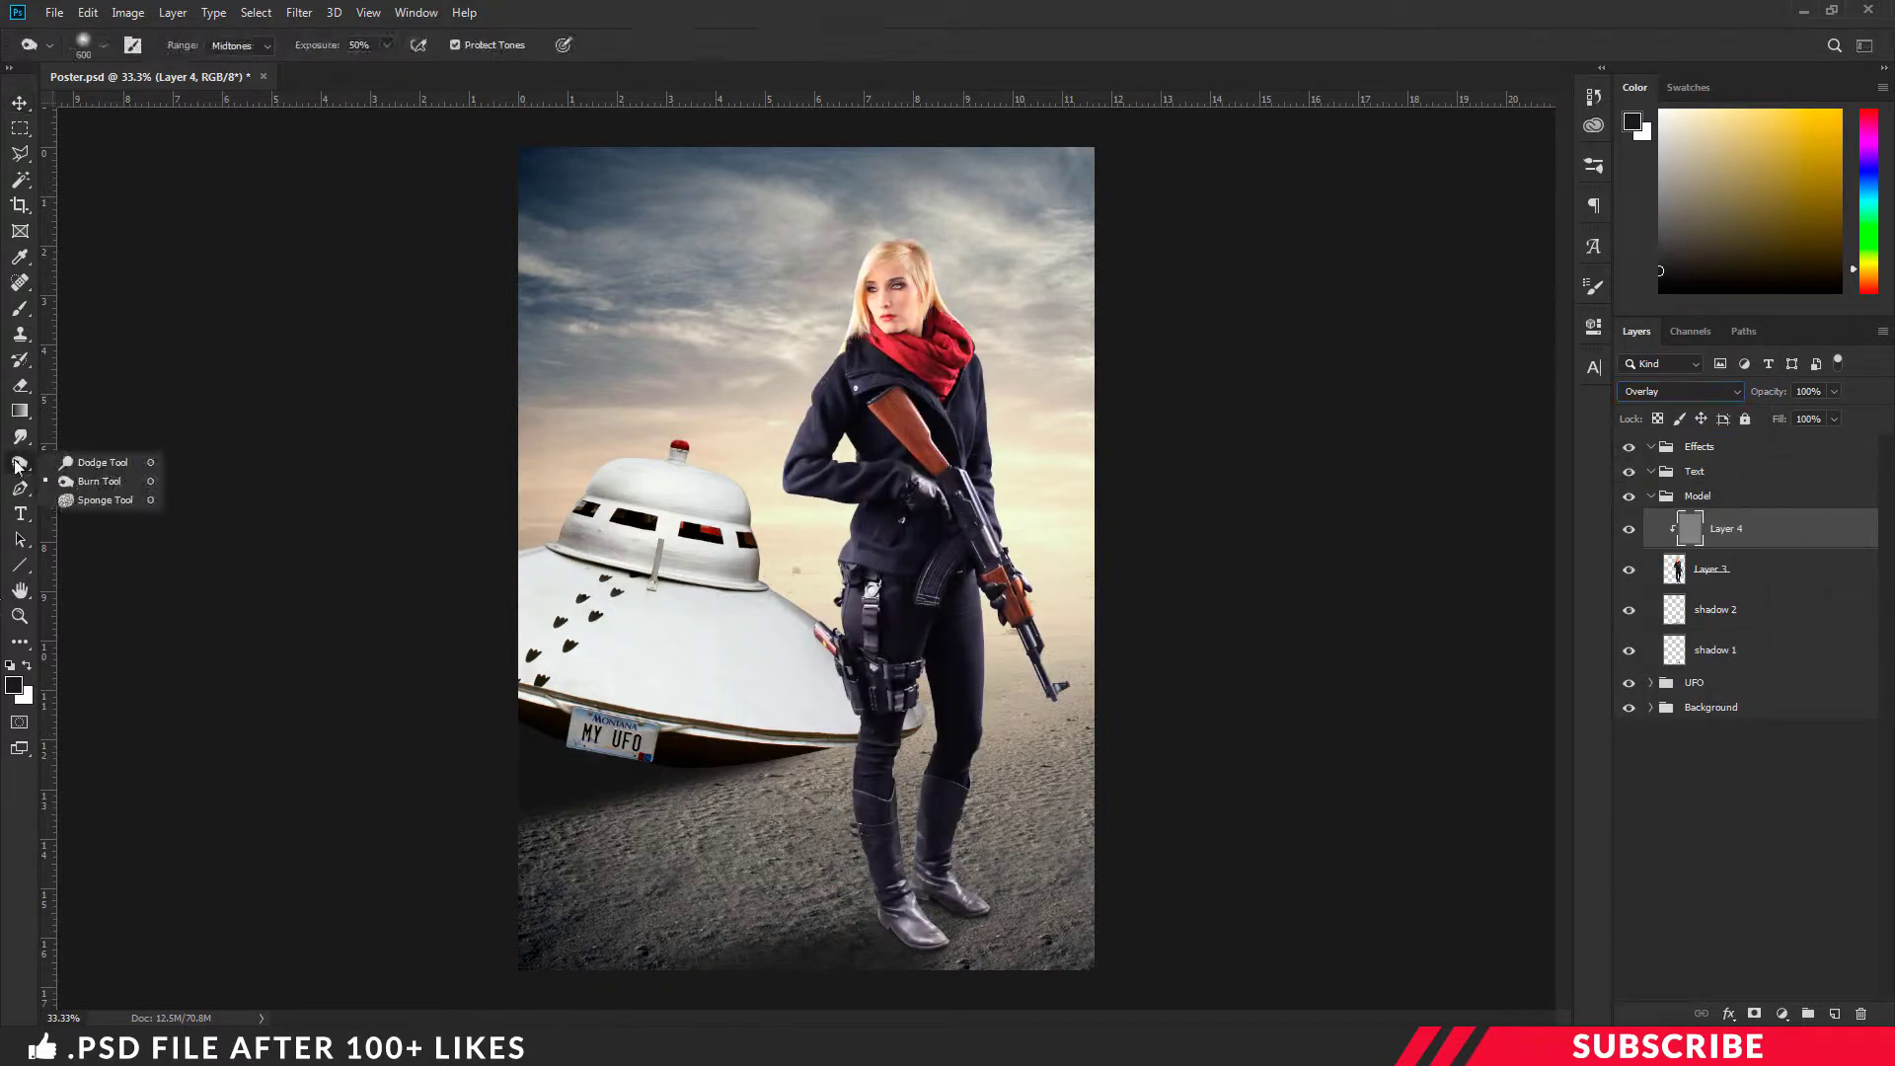
pyautogui.click(63, 480)
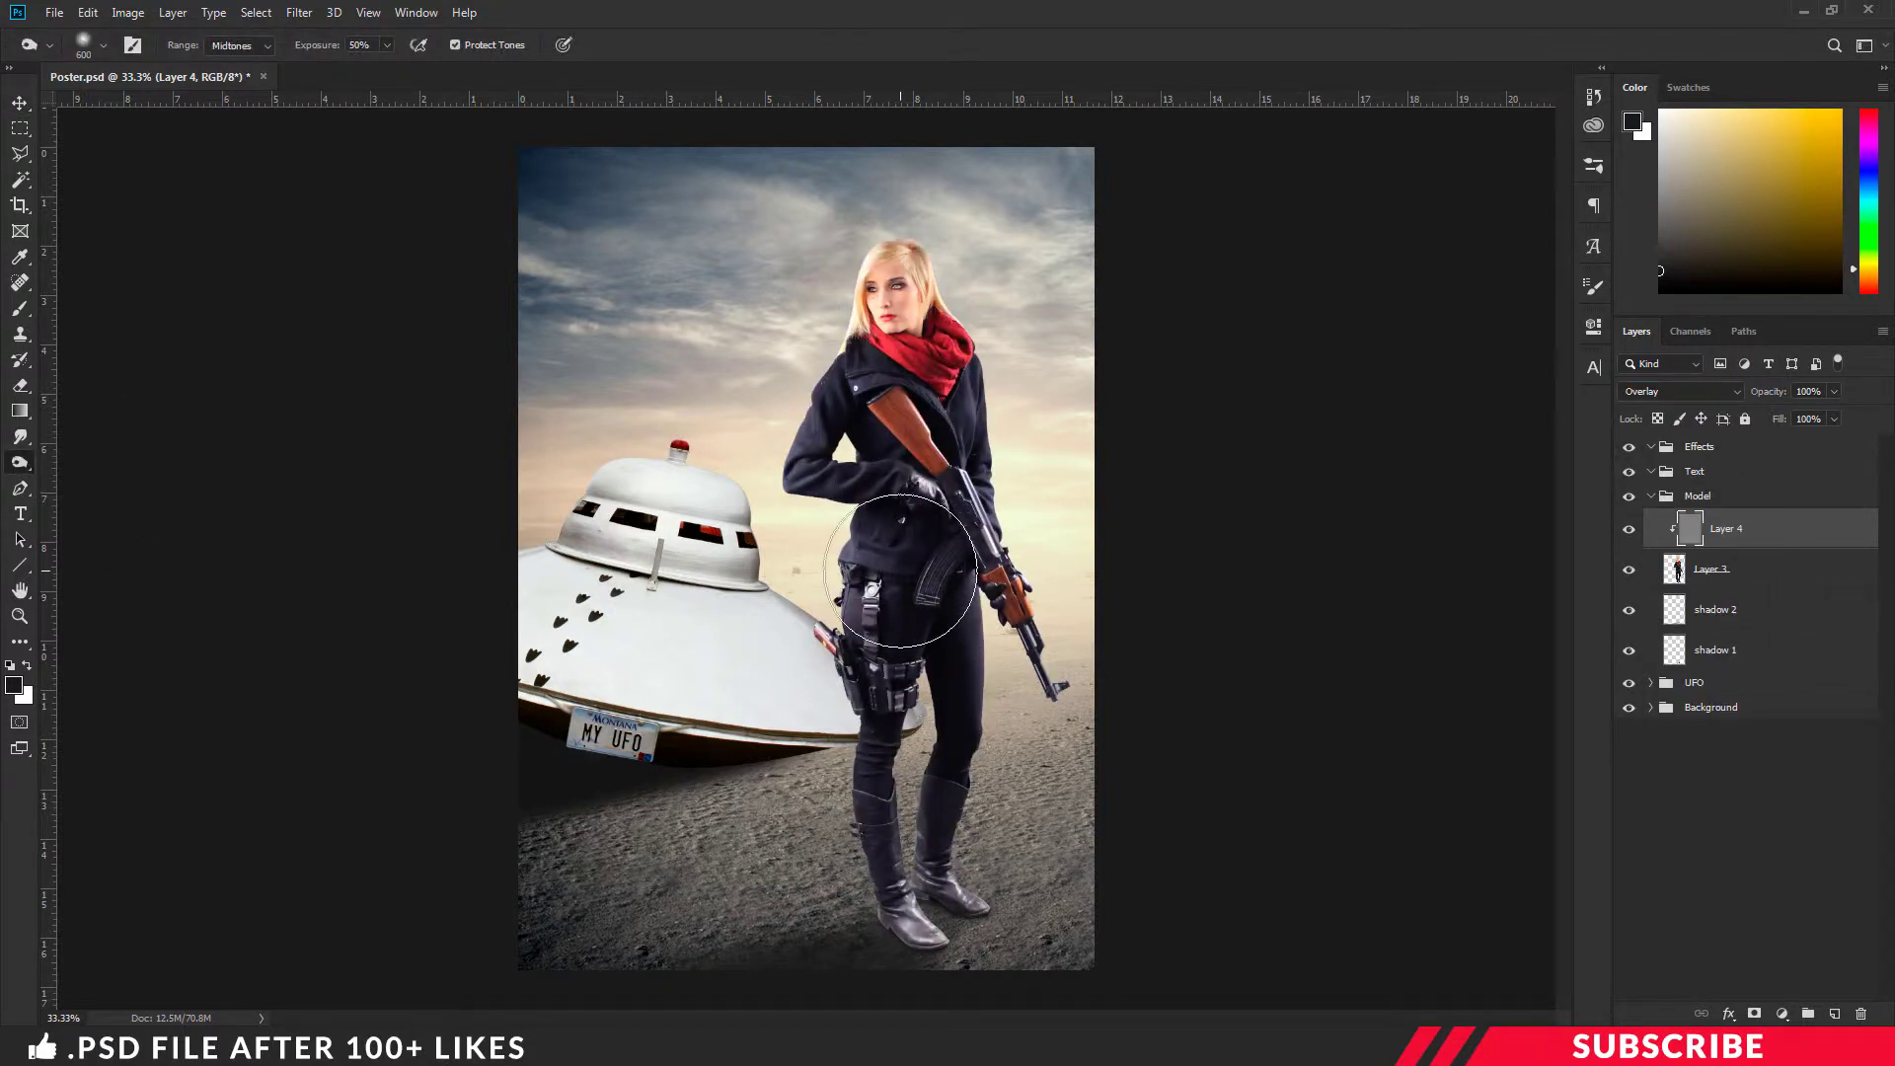
pyautogui.press('[')
pyautogui.press('[')
pyautogui.press('[')
pyautogui.press('[')
pyautogui.hotkey('ctrl', '+')
pyautogui.moveTo(1561, 513); pyautogui.dragTo(1561, 637)
pyautogui.press('[')
pyautogui.press('[')
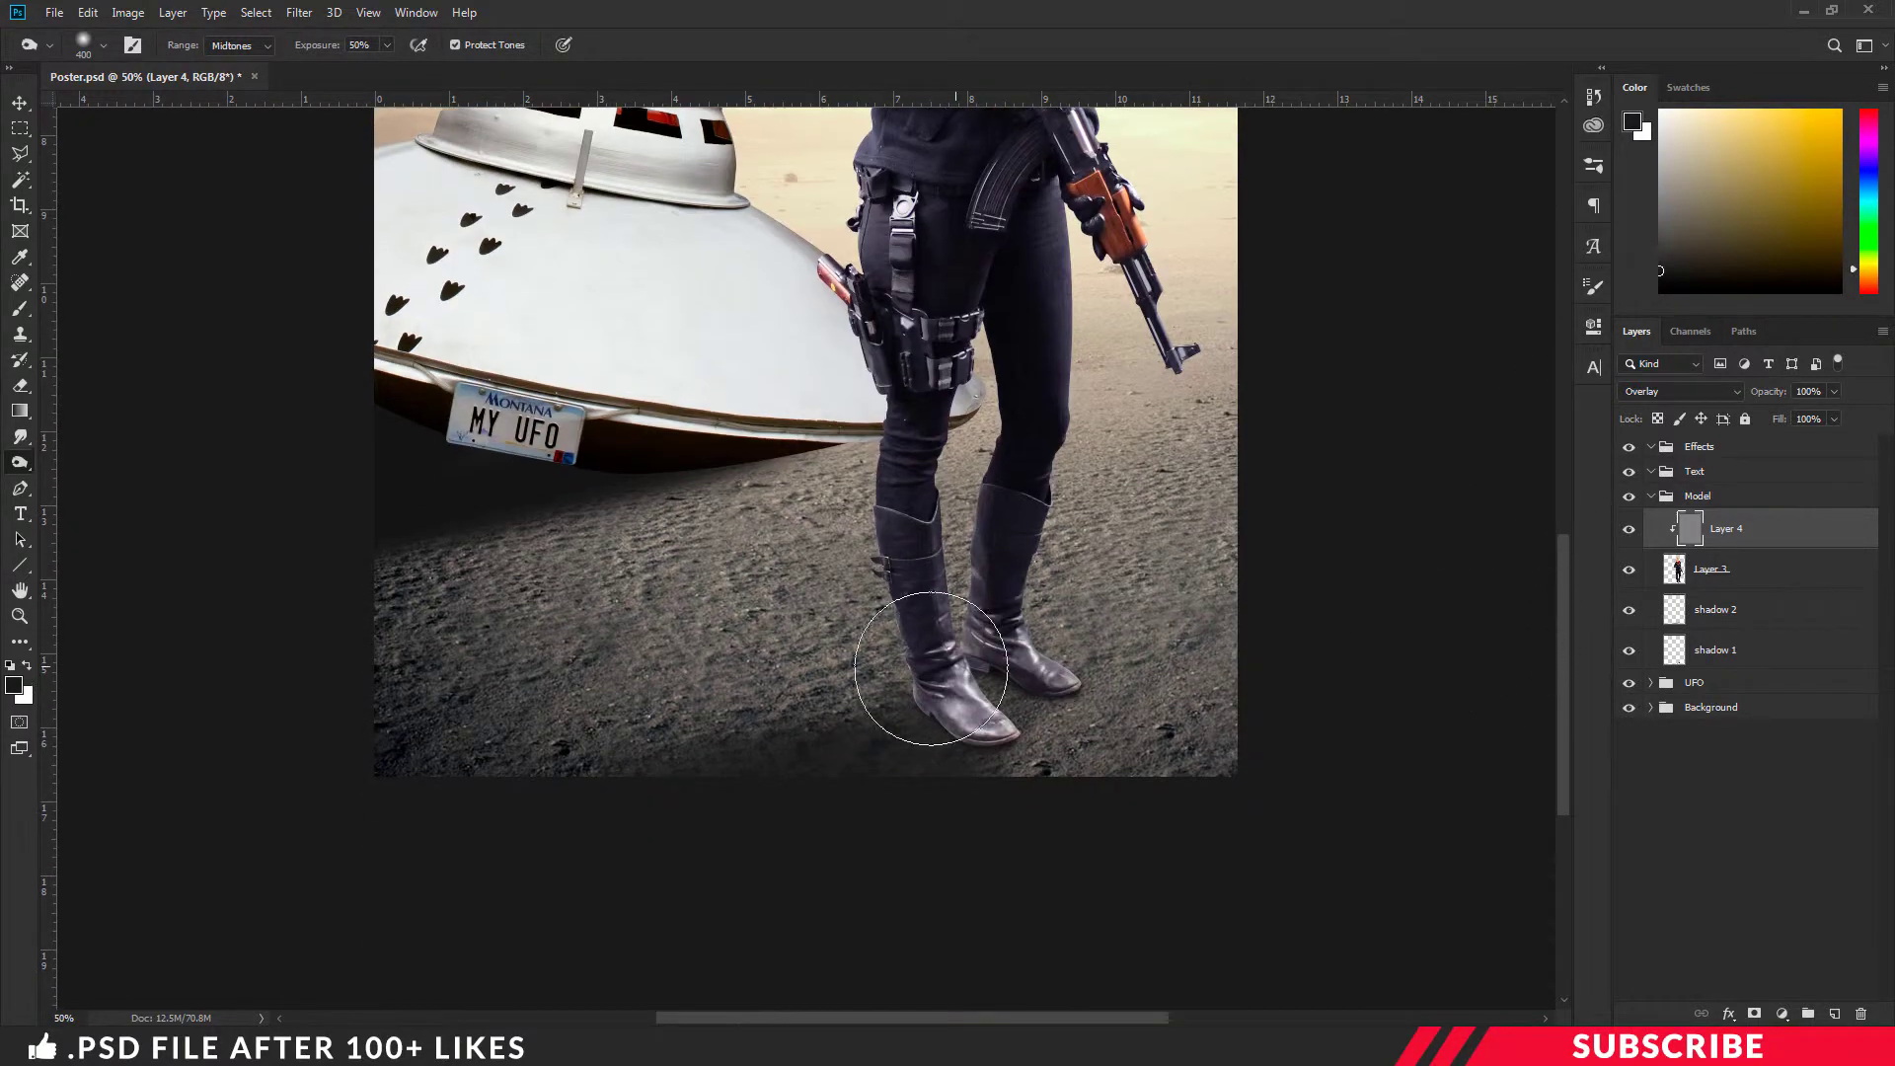
pyautogui.moveTo(943, 690)
pyautogui.mouseDown()
pyautogui.moveTo(989, 702)
pyautogui.moveTo(993, 735)
pyautogui.moveTo(953, 699)
pyautogui.moveTo(992, 709)
pyautogui.moveTo(1036, 681)
pyautogui.moveTo(987, 636)
pyautogui.moveTo(1054, 689)
pyautogui.mouseUp()
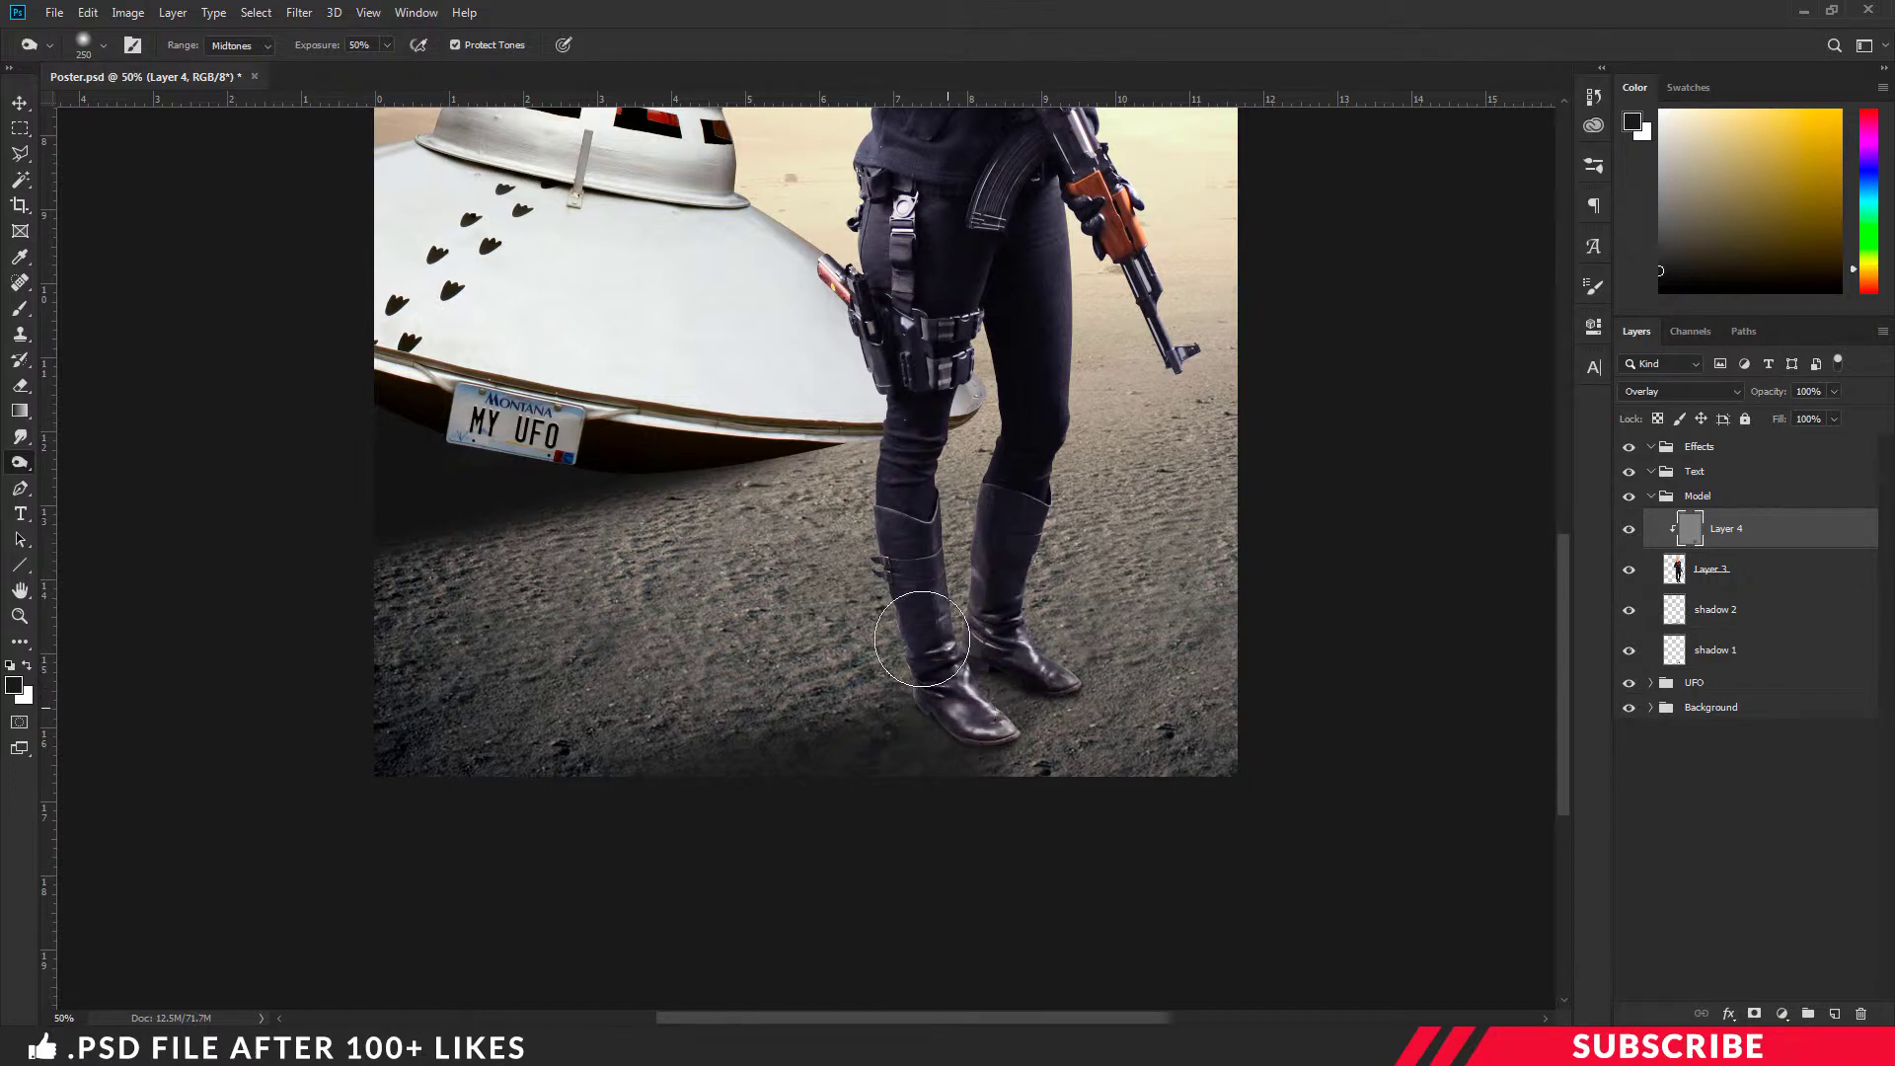
# - Undo a burn stroke on the hair and cheek, then zoom out with a 400 brush
pyautogui.scroll(5, 898, 355)
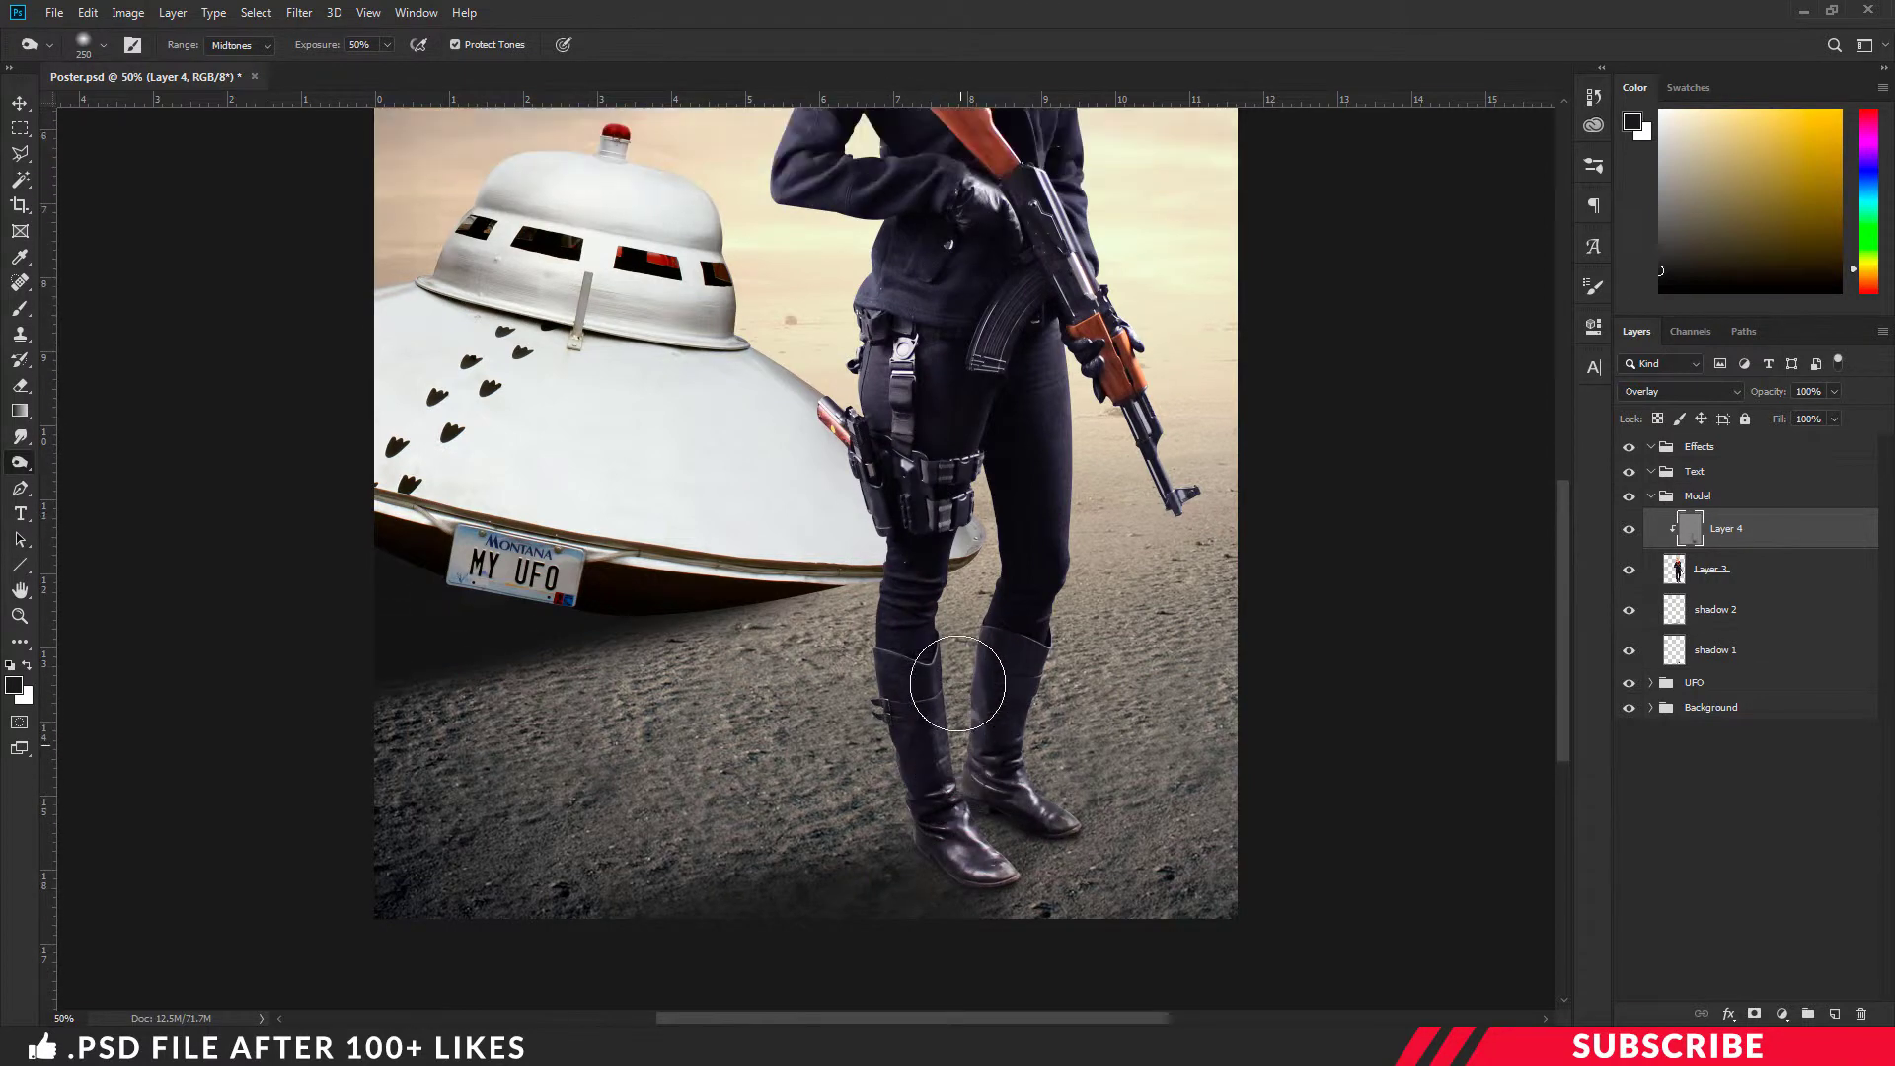
pyautogui.scroll(5, 881, 378)
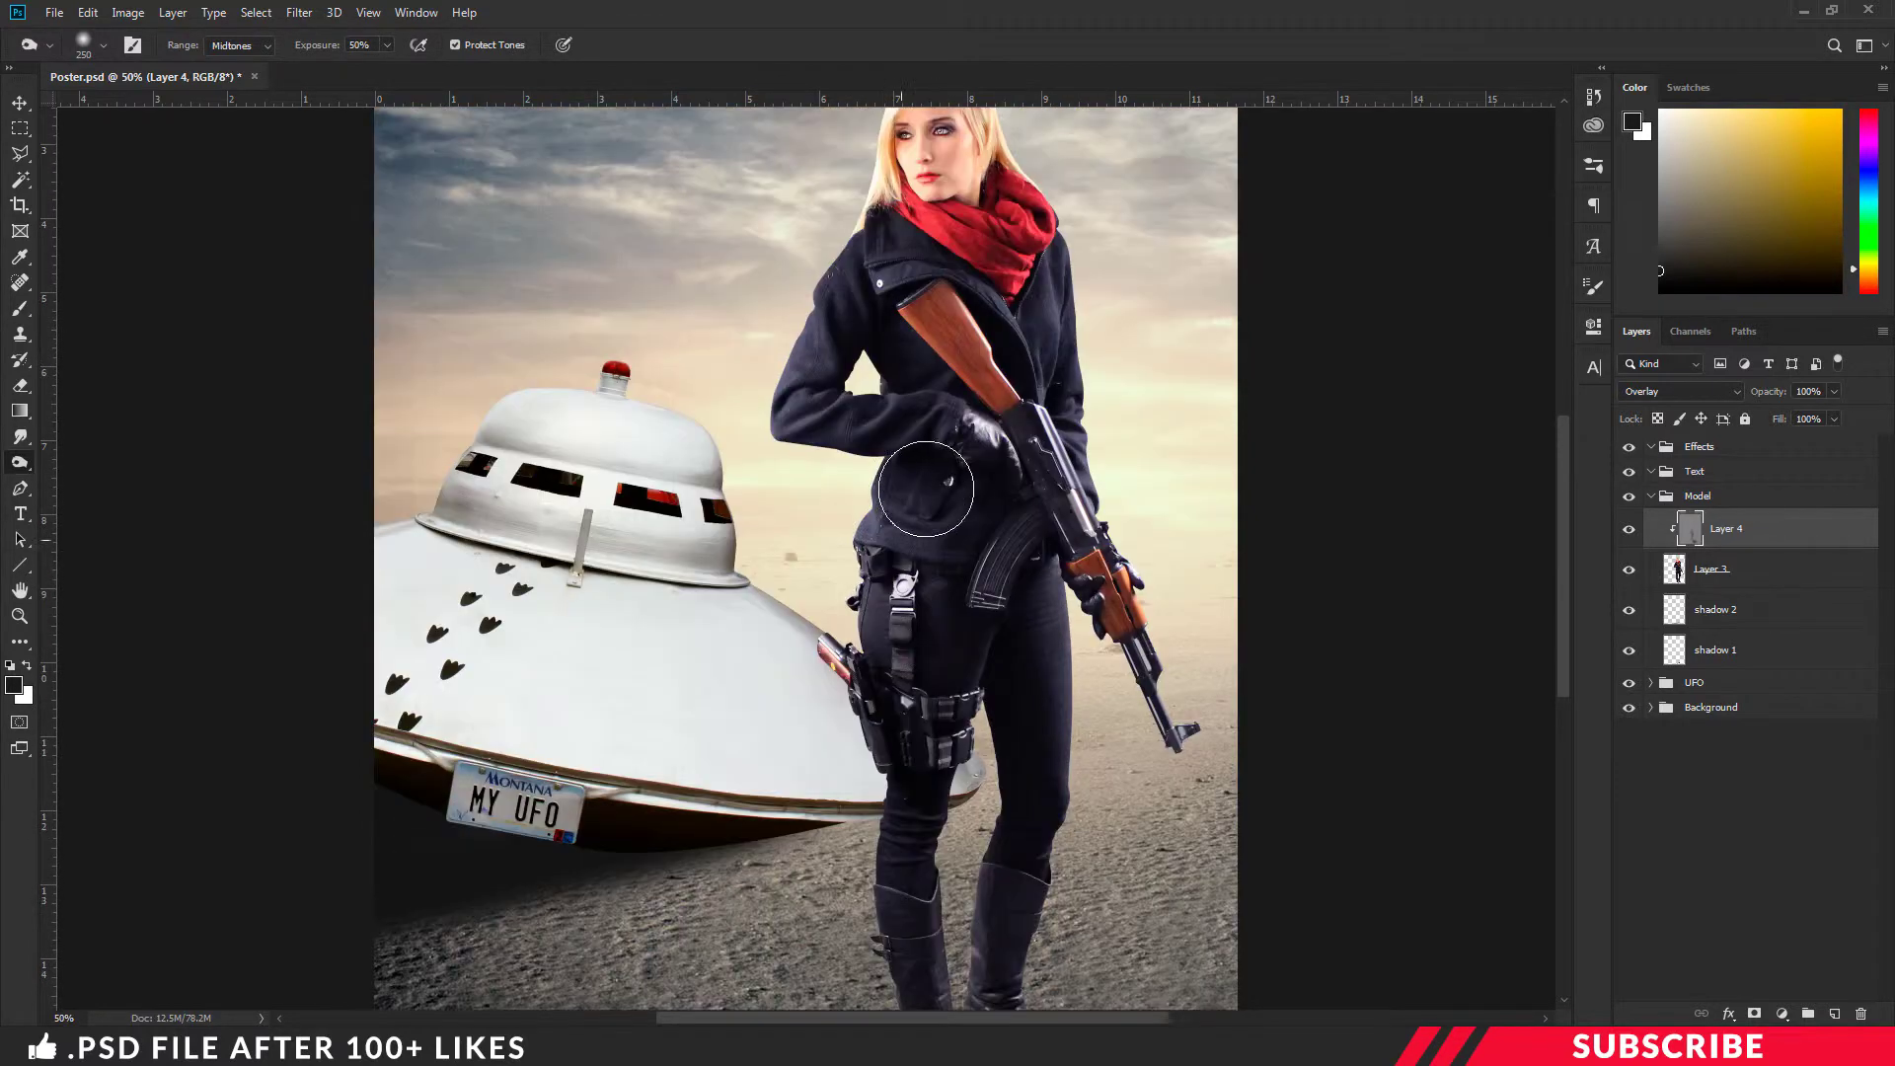
pyautogui.scroll(4, 830, 336)
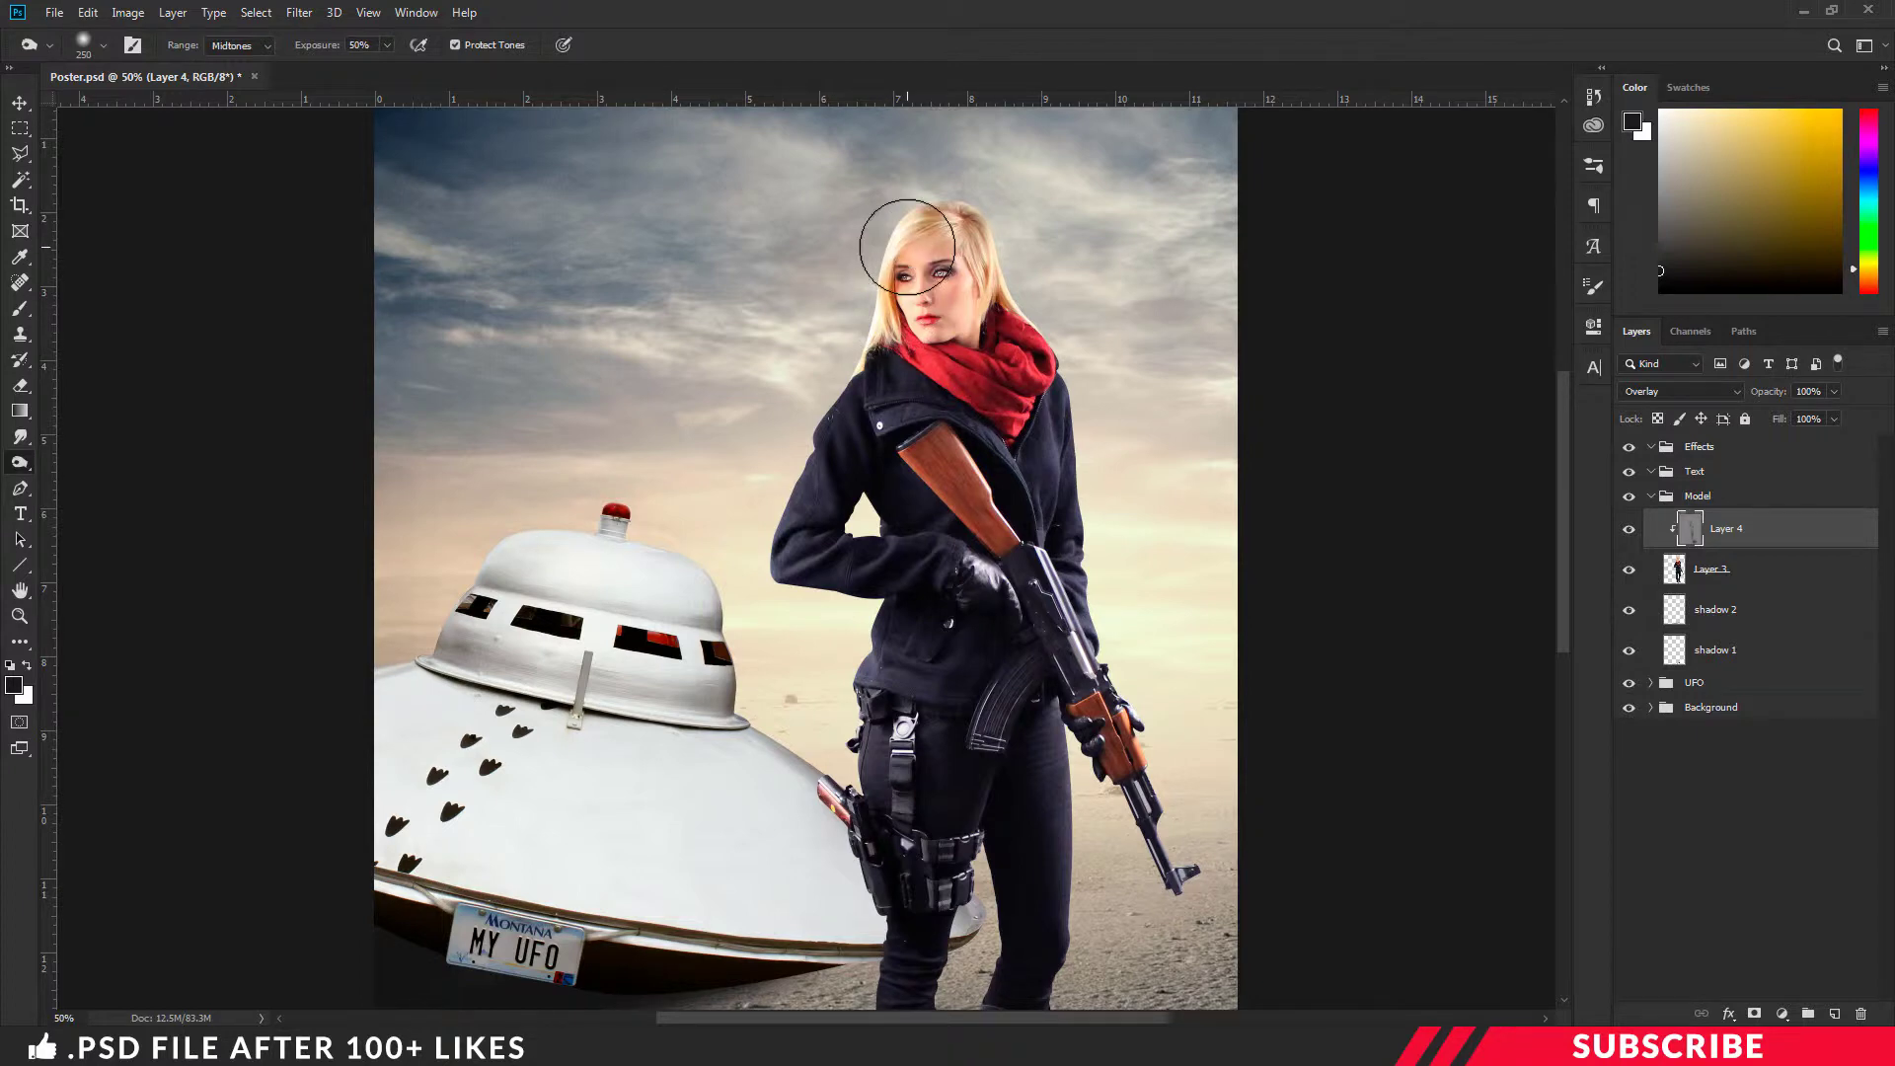
pyautogui.moveTo(907, 247)
pyautogui.mouseDown()
pyautogui.moveTo(880, 233)
pyautogui.moveTo(887, 301)
pyautogui.mouseUp()
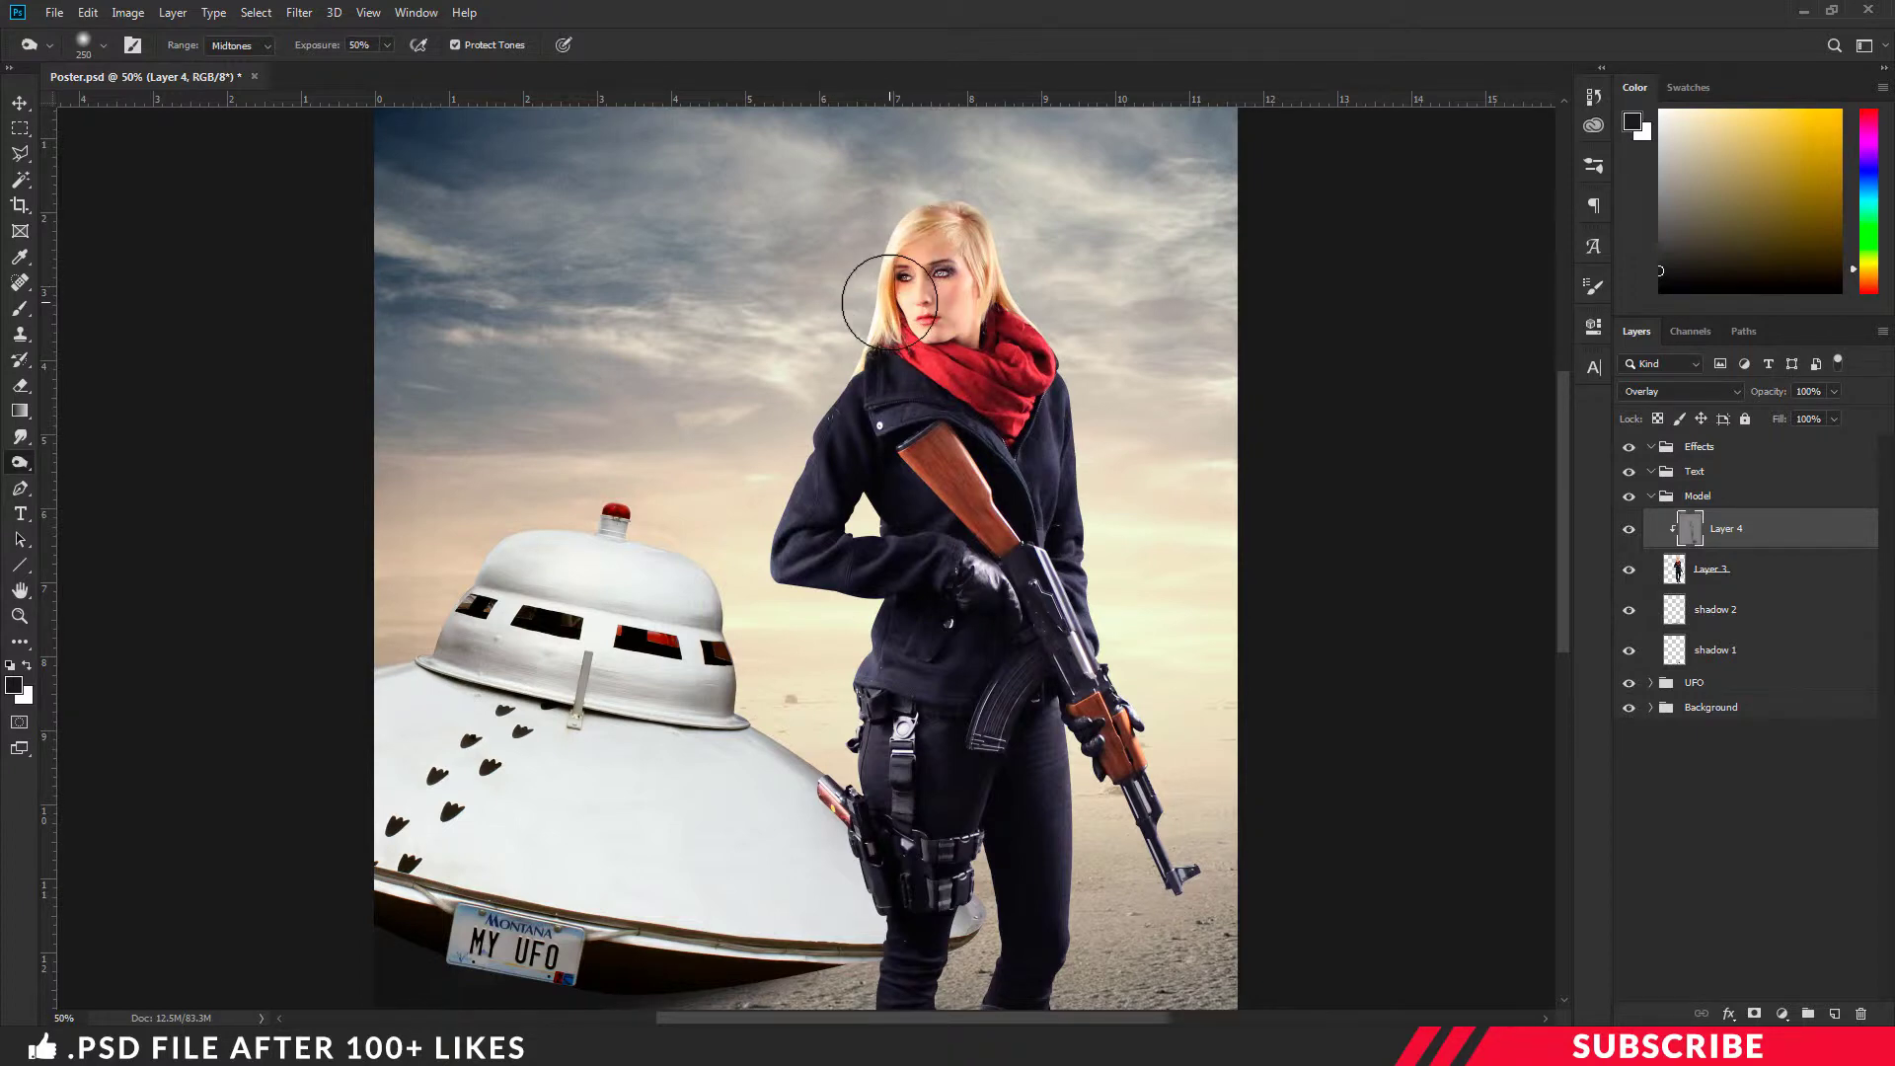
pyautogui.hotkey('ctrl', 'z')
pyautogui.hotkey('ctrl', '-')
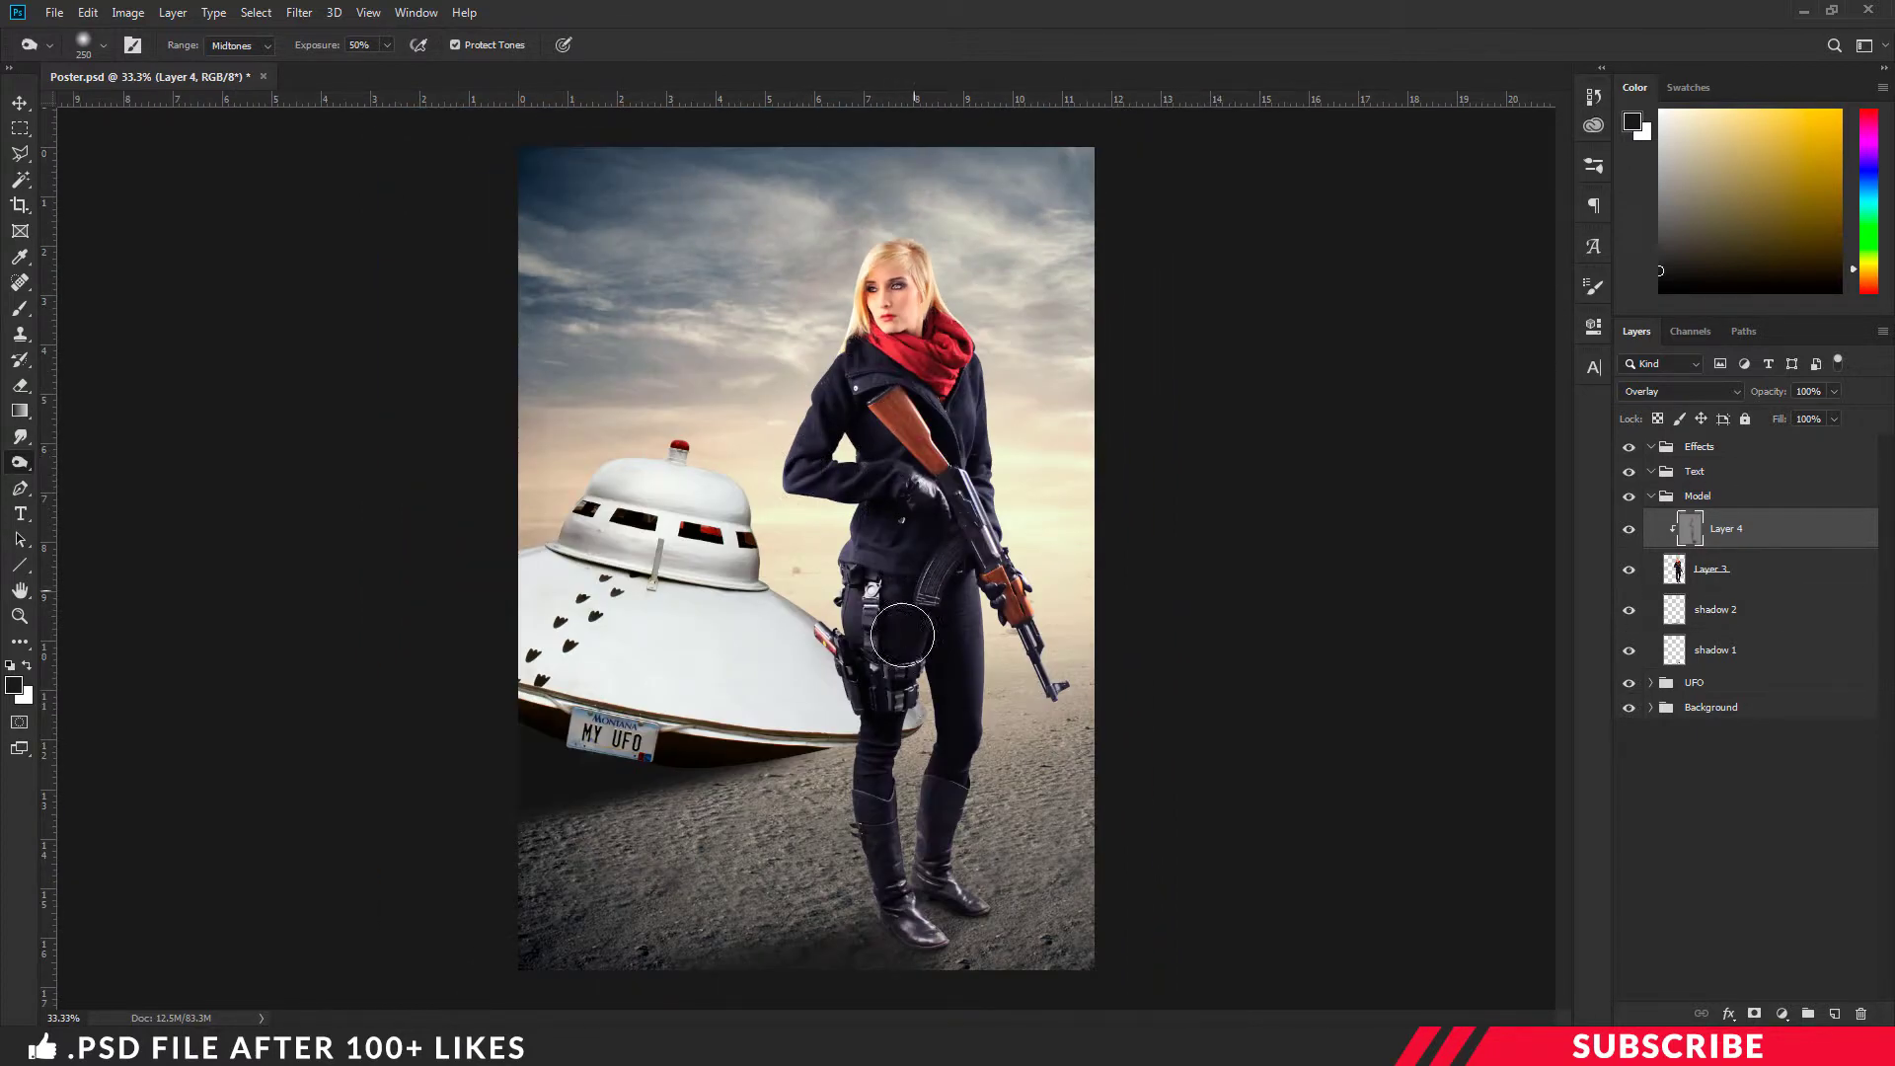
pyautogui.press(']')
pyautogui.press(']')
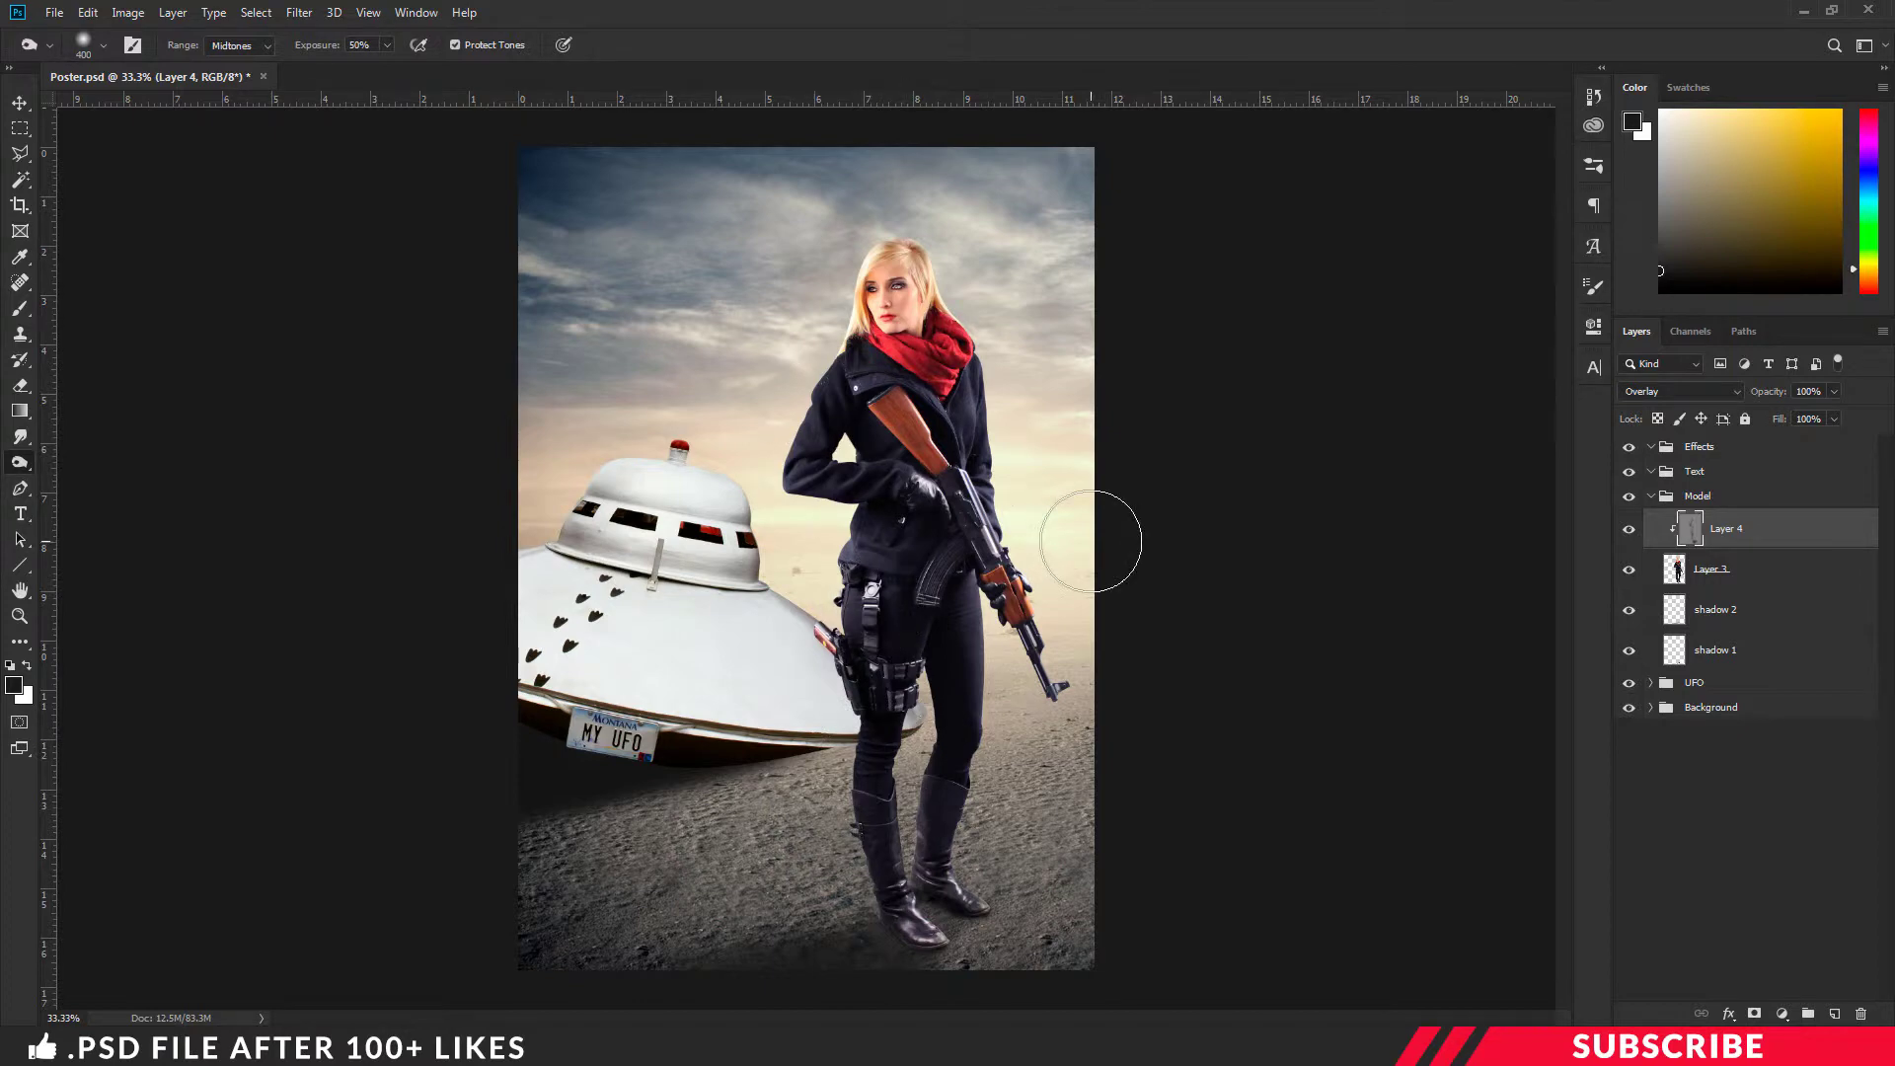
pyautogui.click(20, 103)
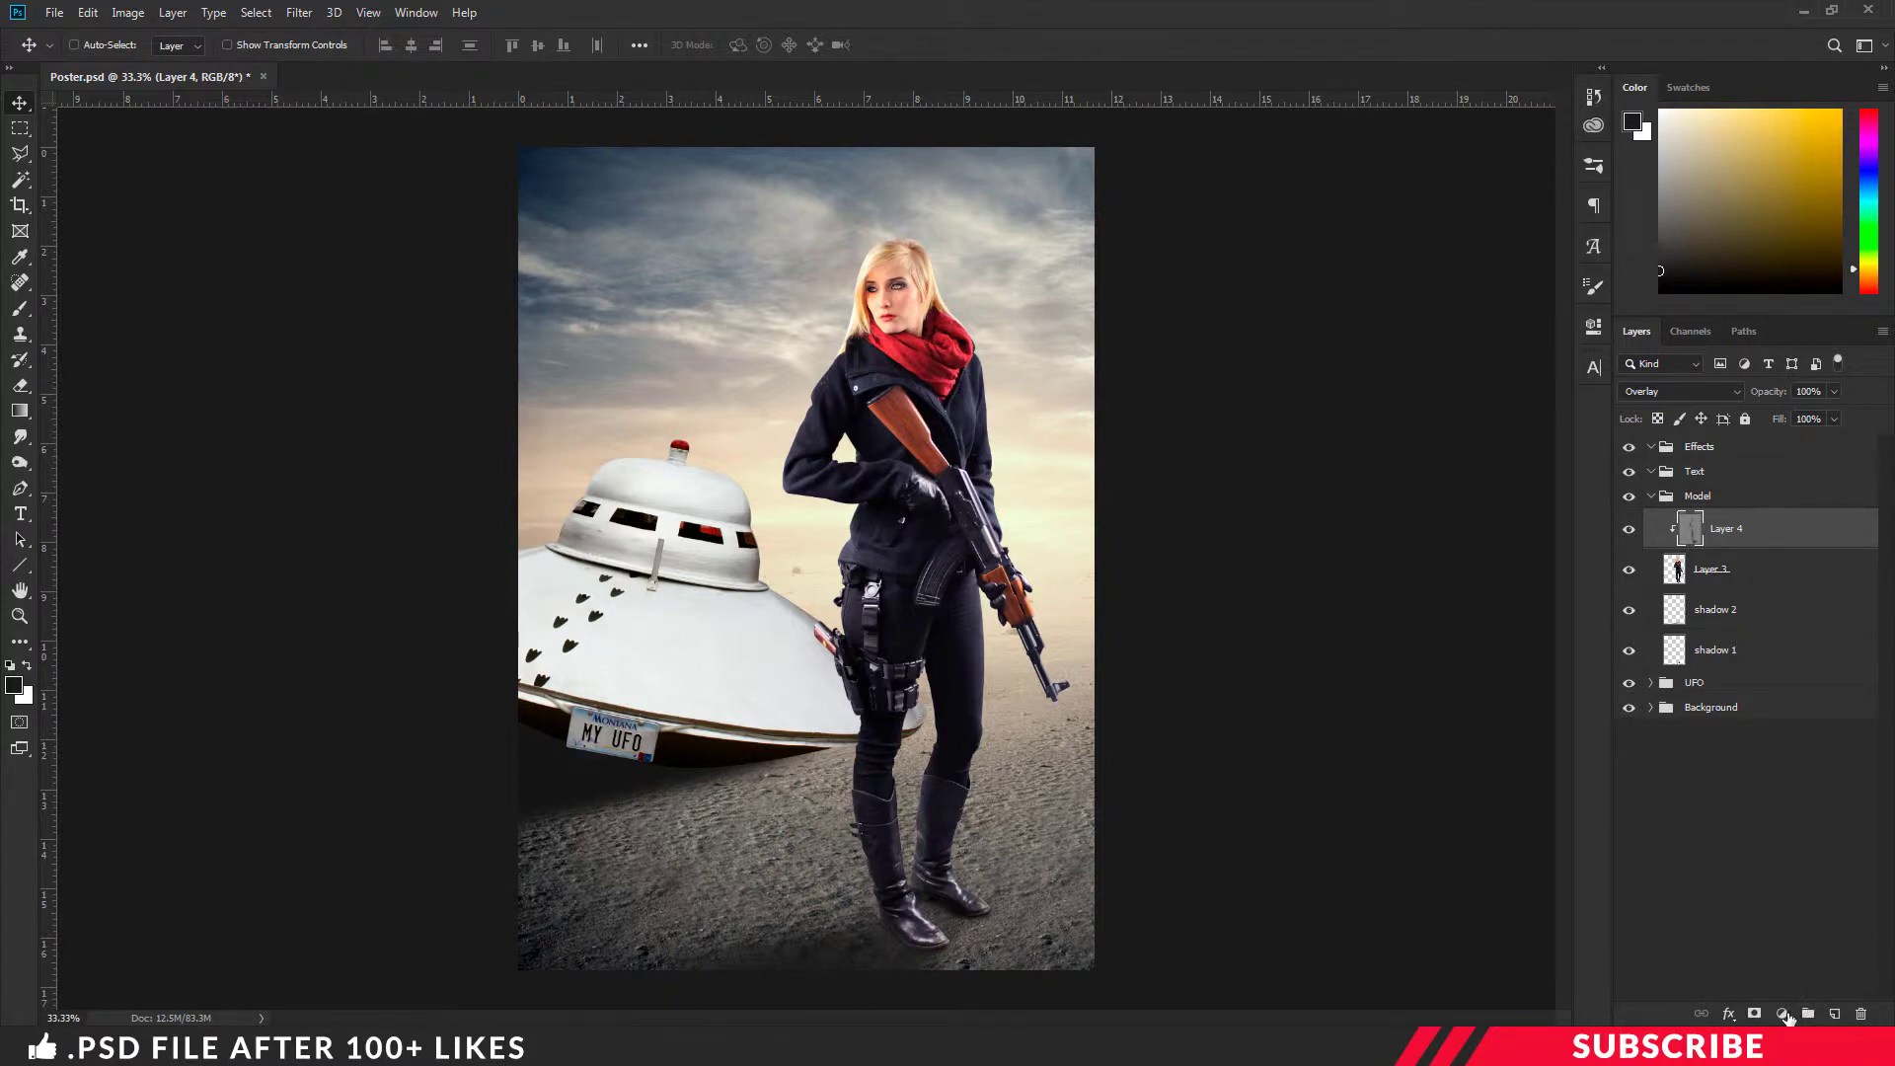
pyautogui.click(1784, 1014)
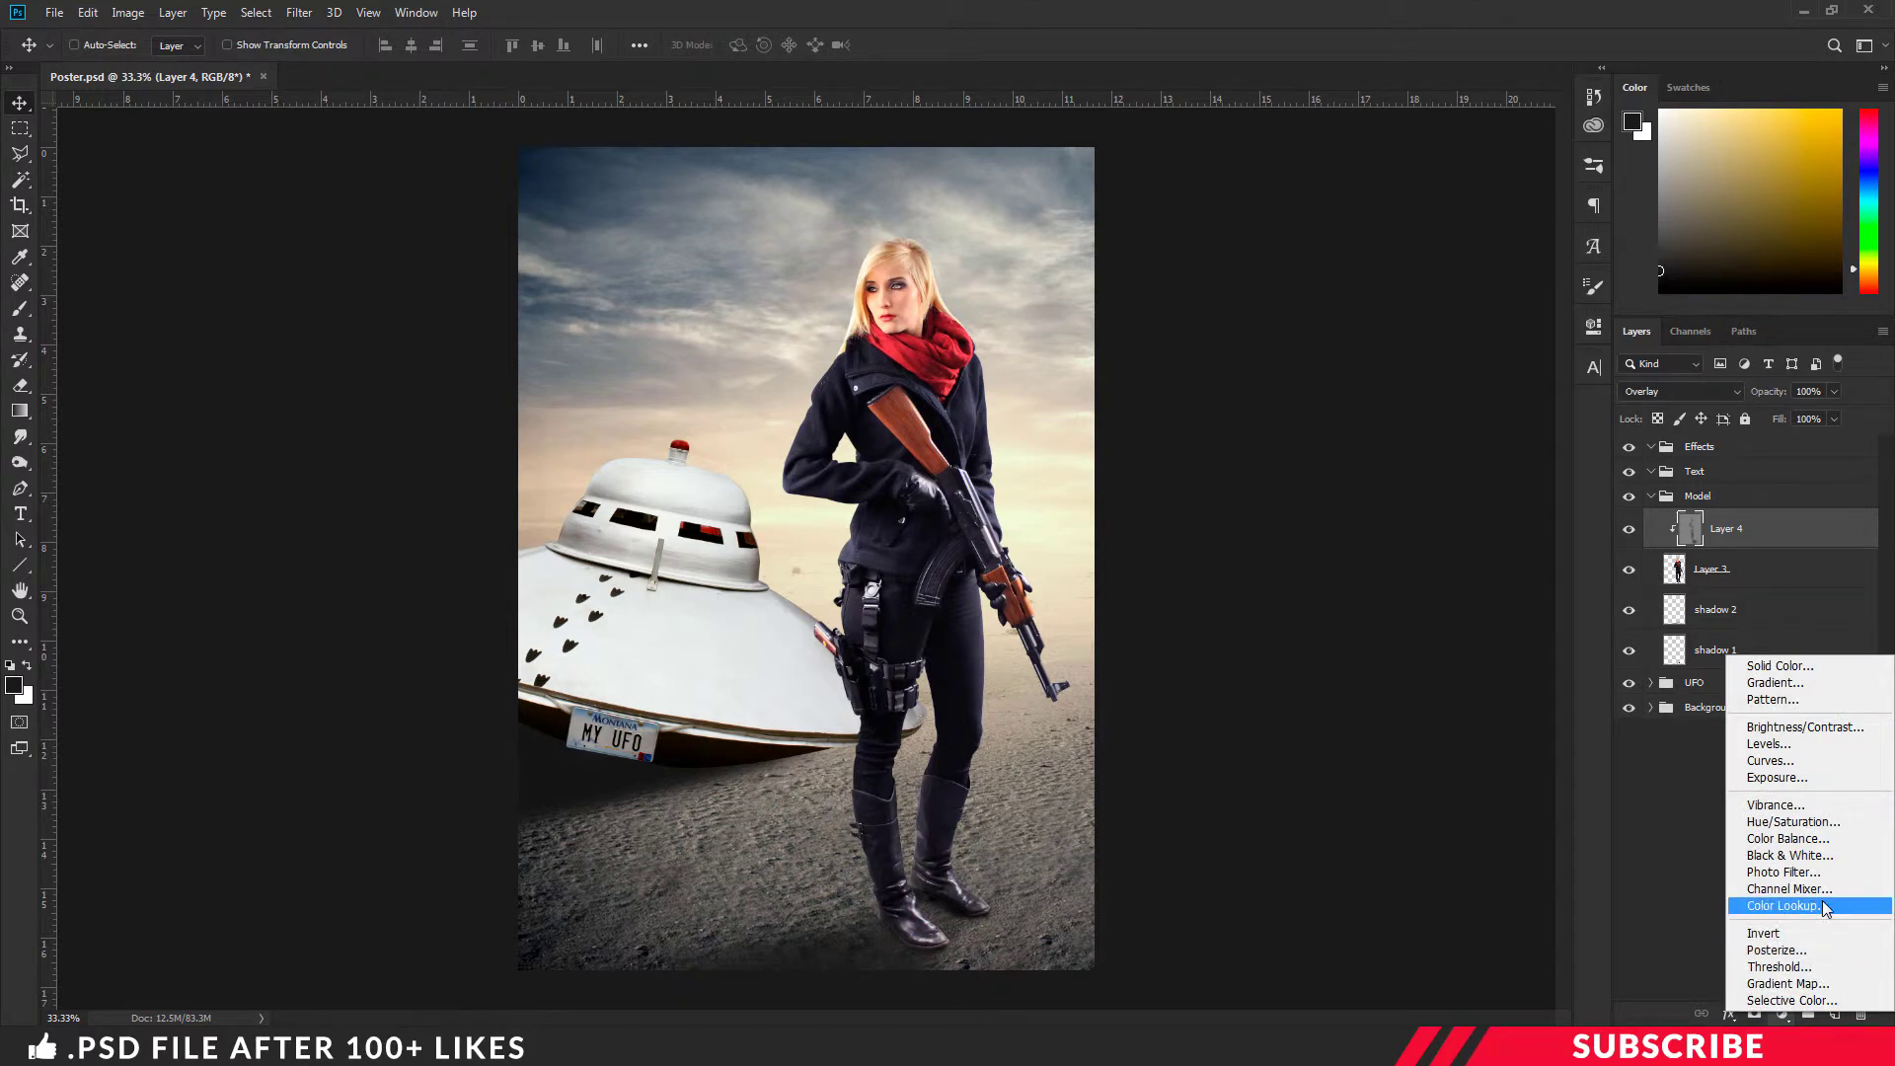
# - Add a clipped Color Lookup 3 layer with Soft_Warming.look, blended Lighten at 45% opacity
pyautogui.click(1782, 906)
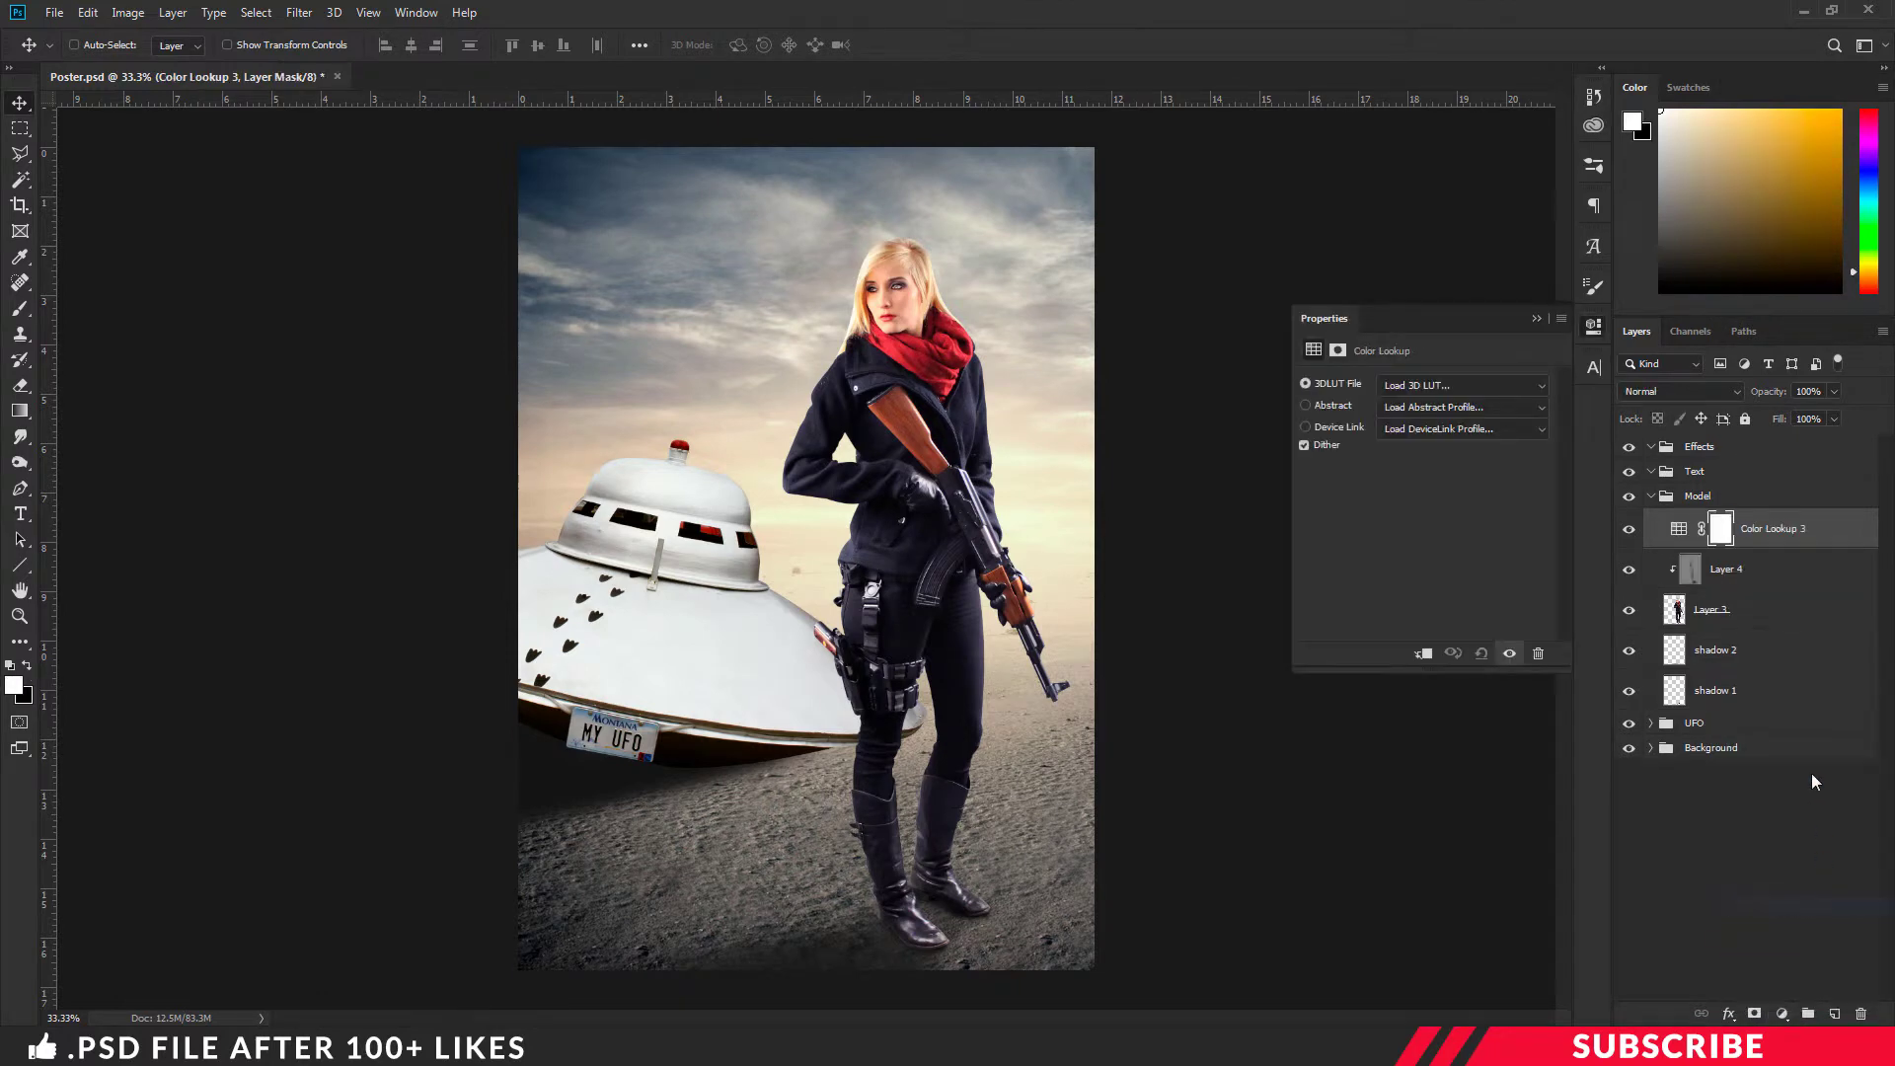
pyautogui.click(1424, 655)
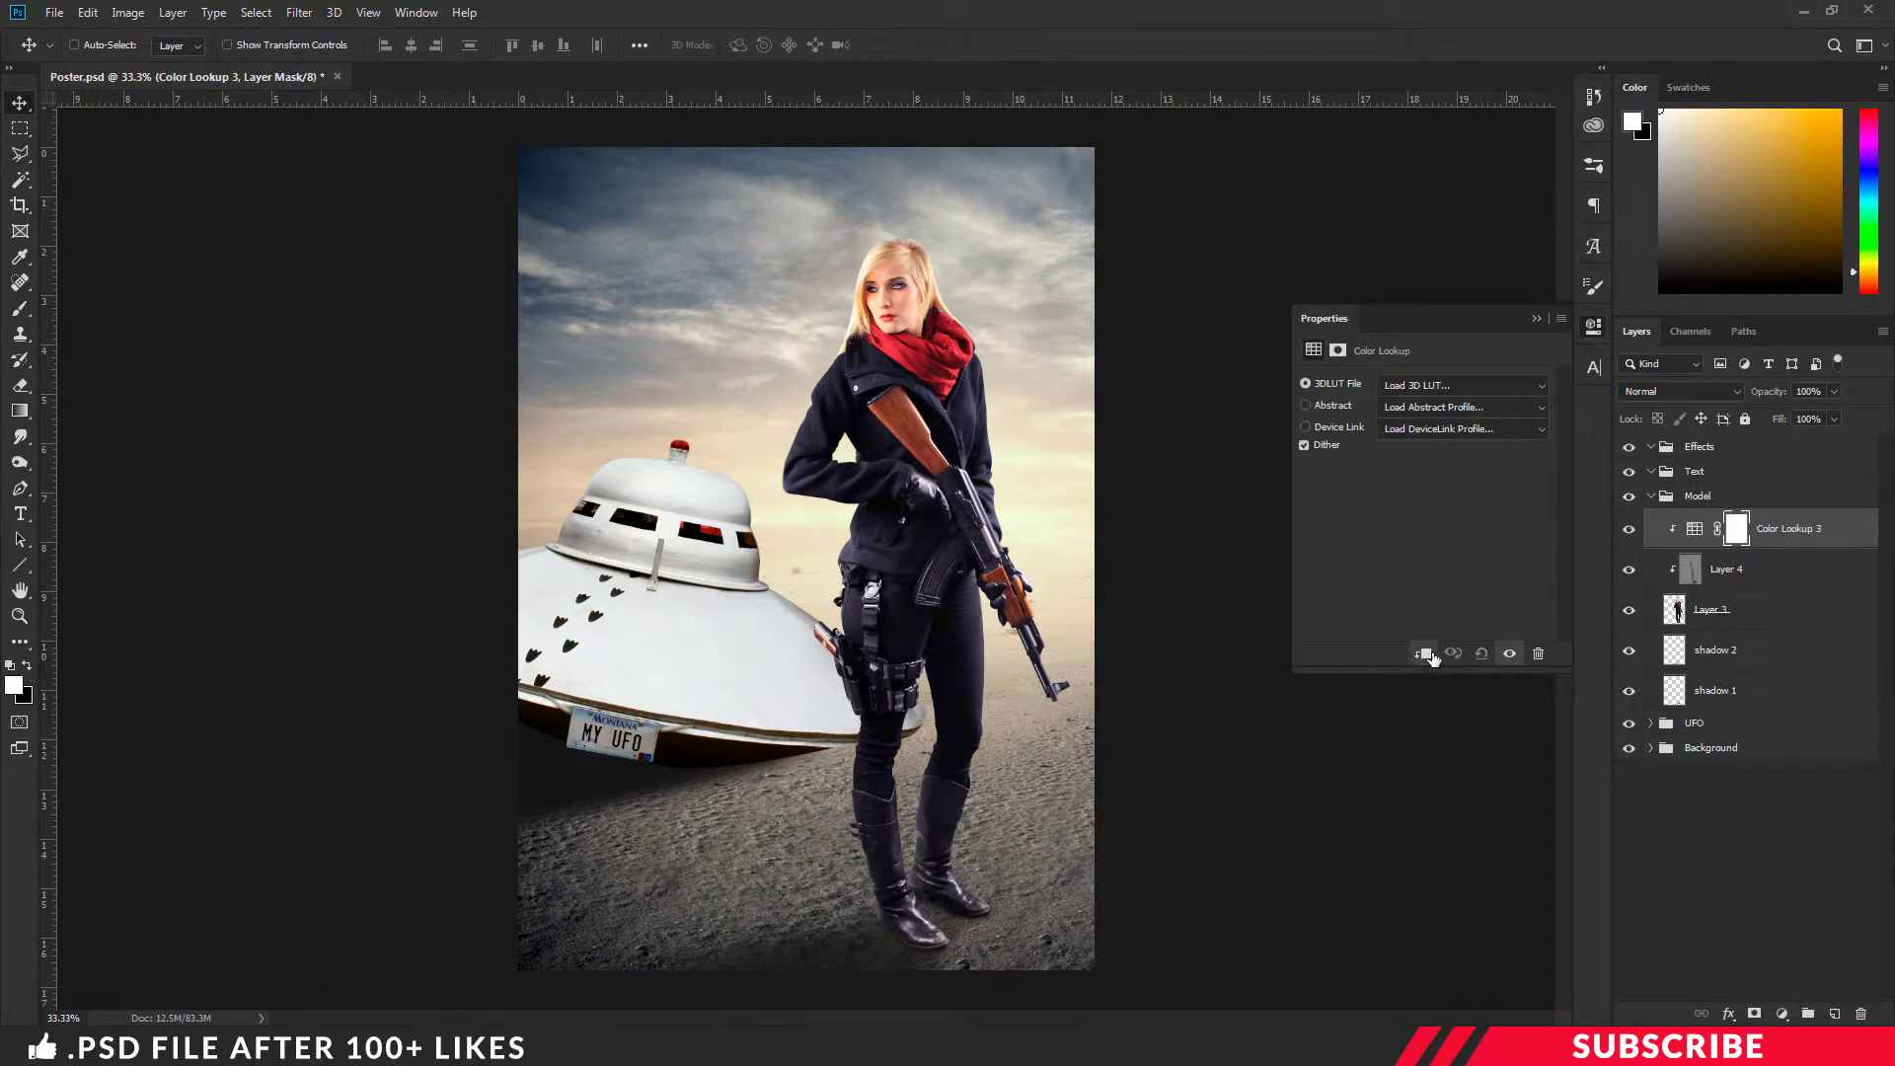
pyautogui.click(1405, 385)
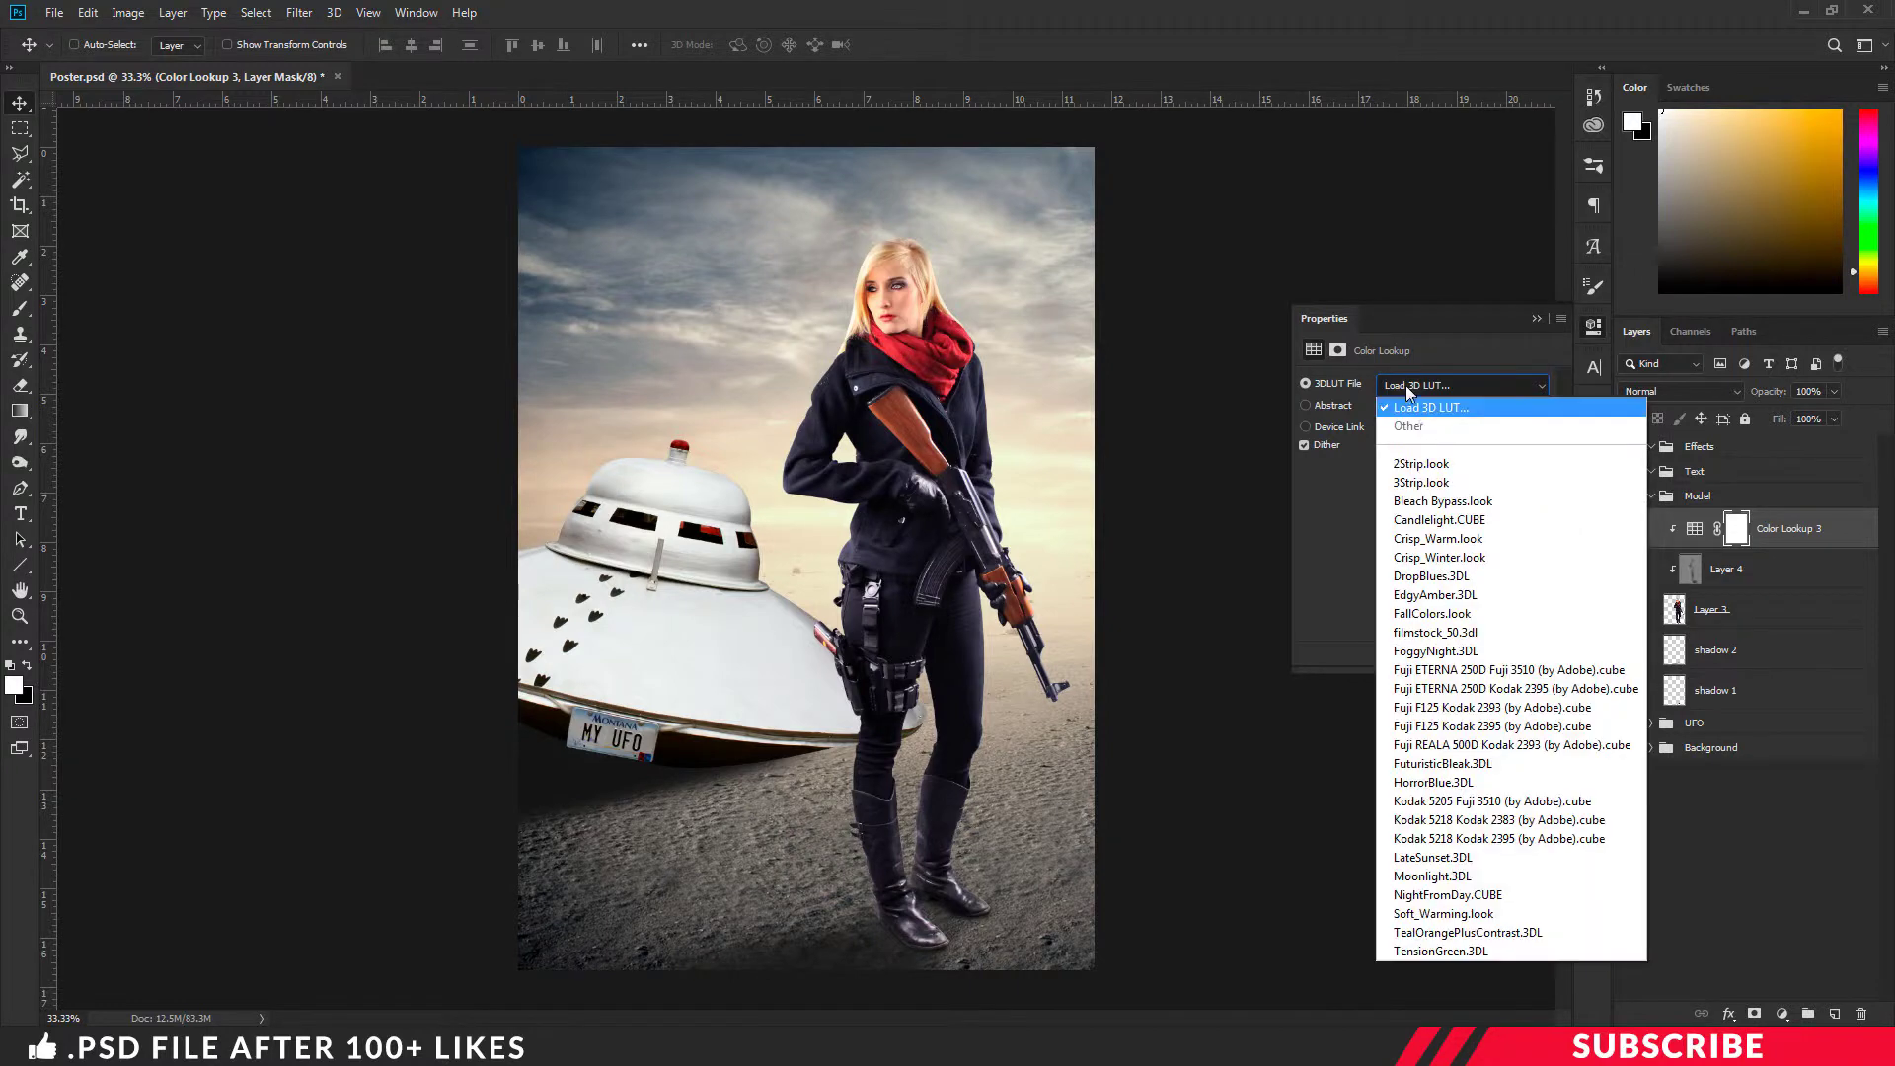
pyautogui.click(1431, 916)
pyautogui.click(1593, 330)
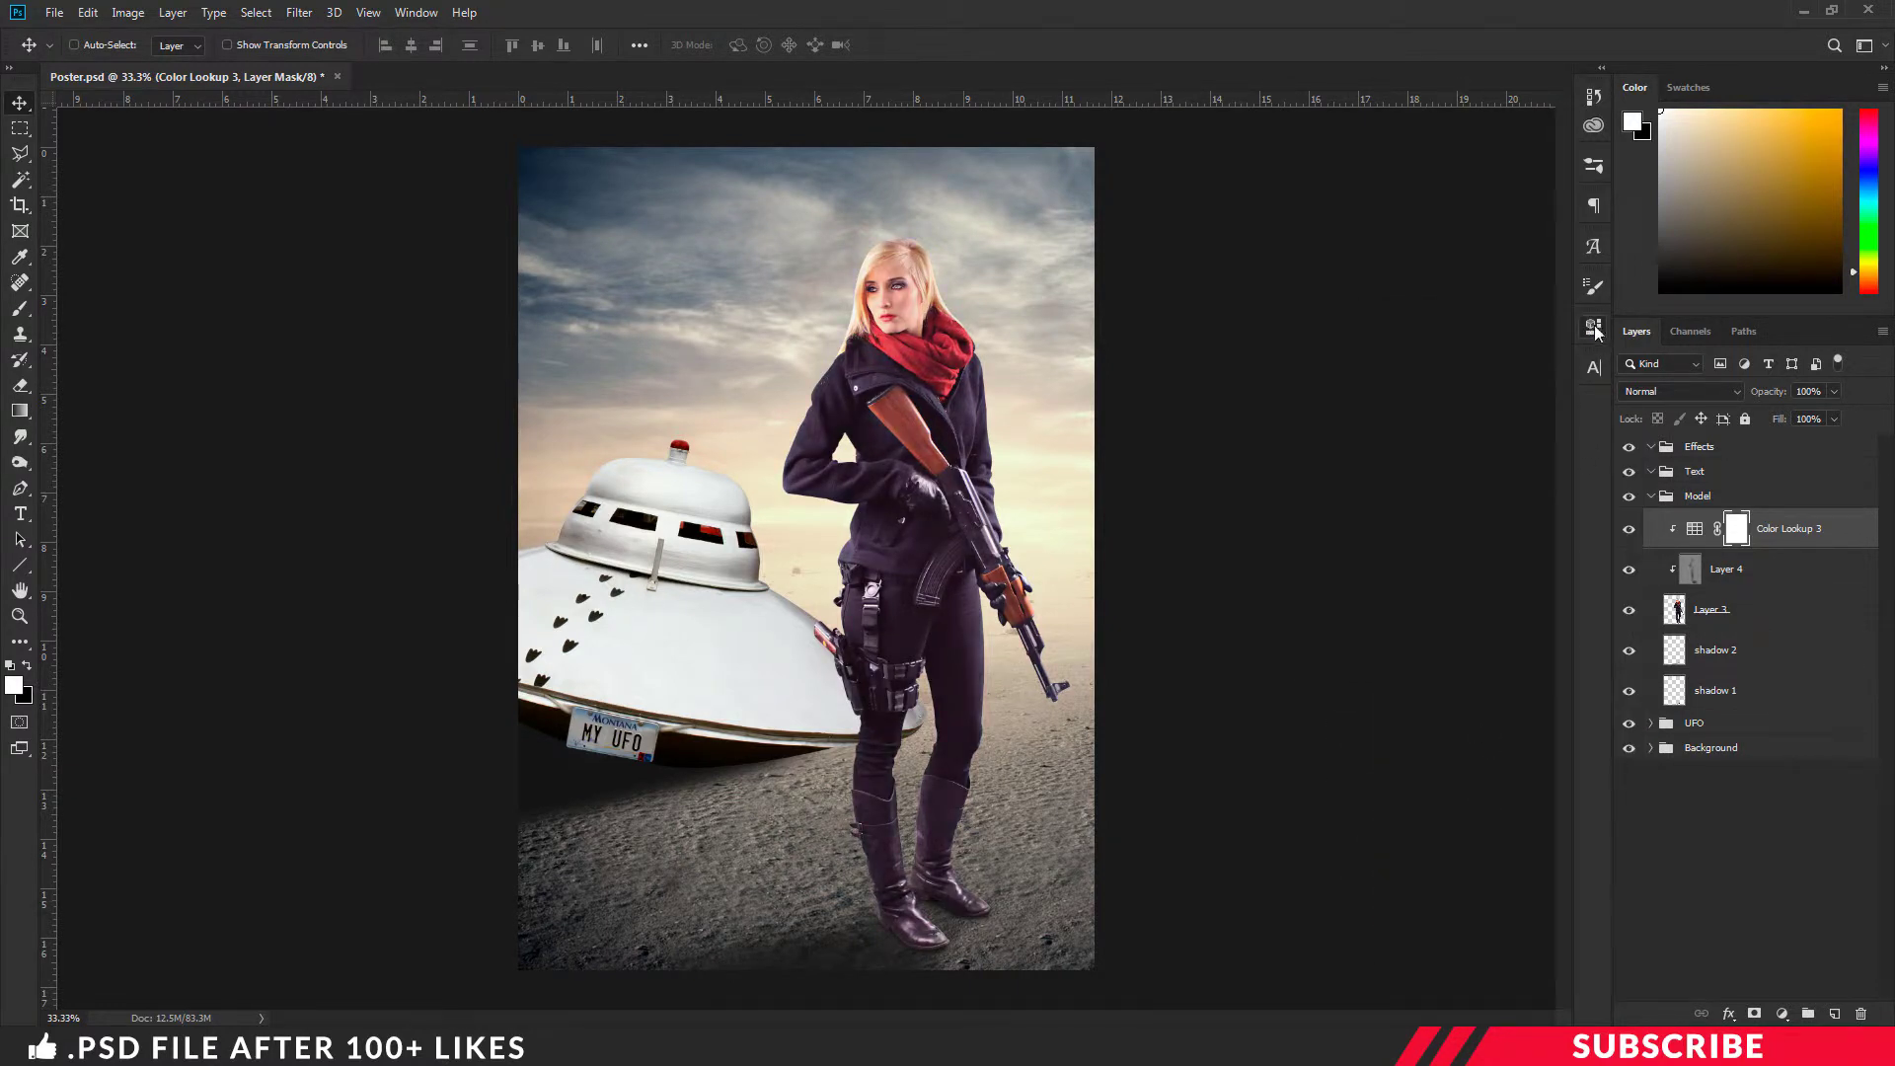
pyautogui.click(1731, 394)
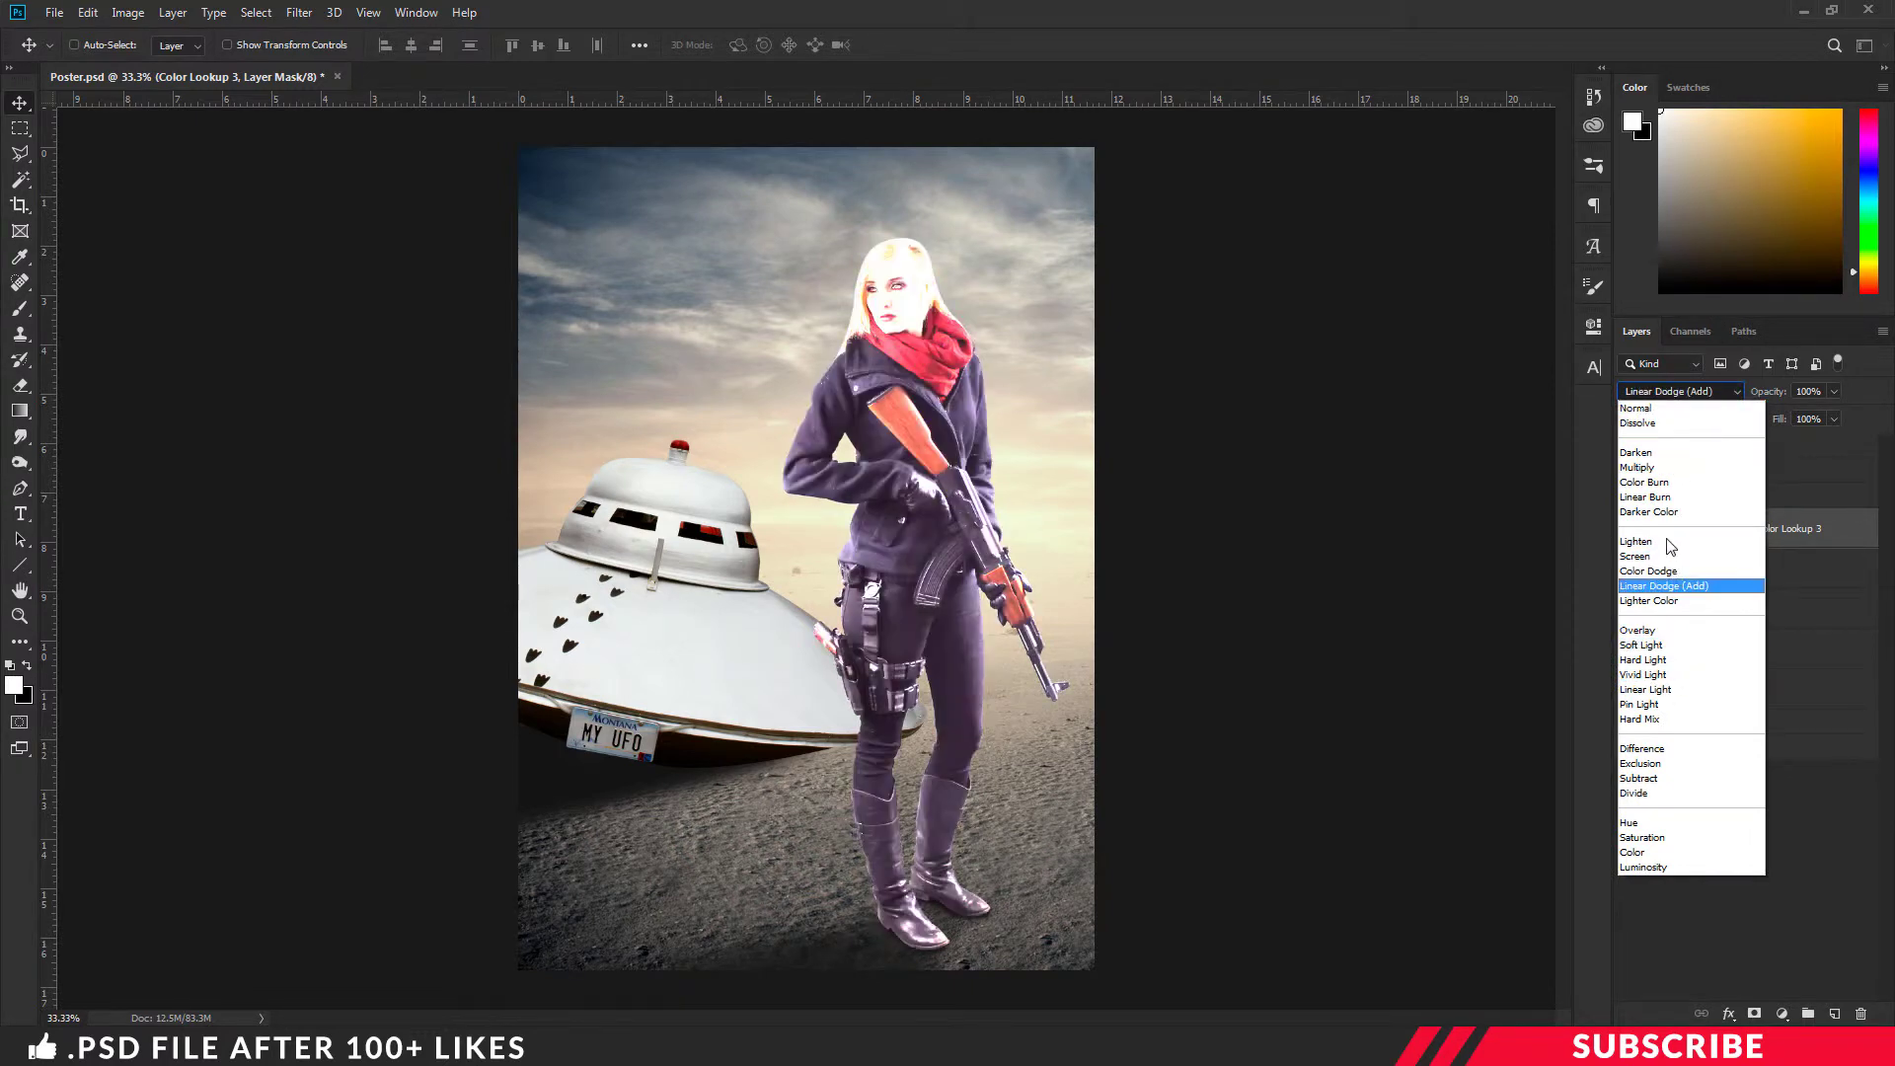
pyautogui.click(1666, 541)
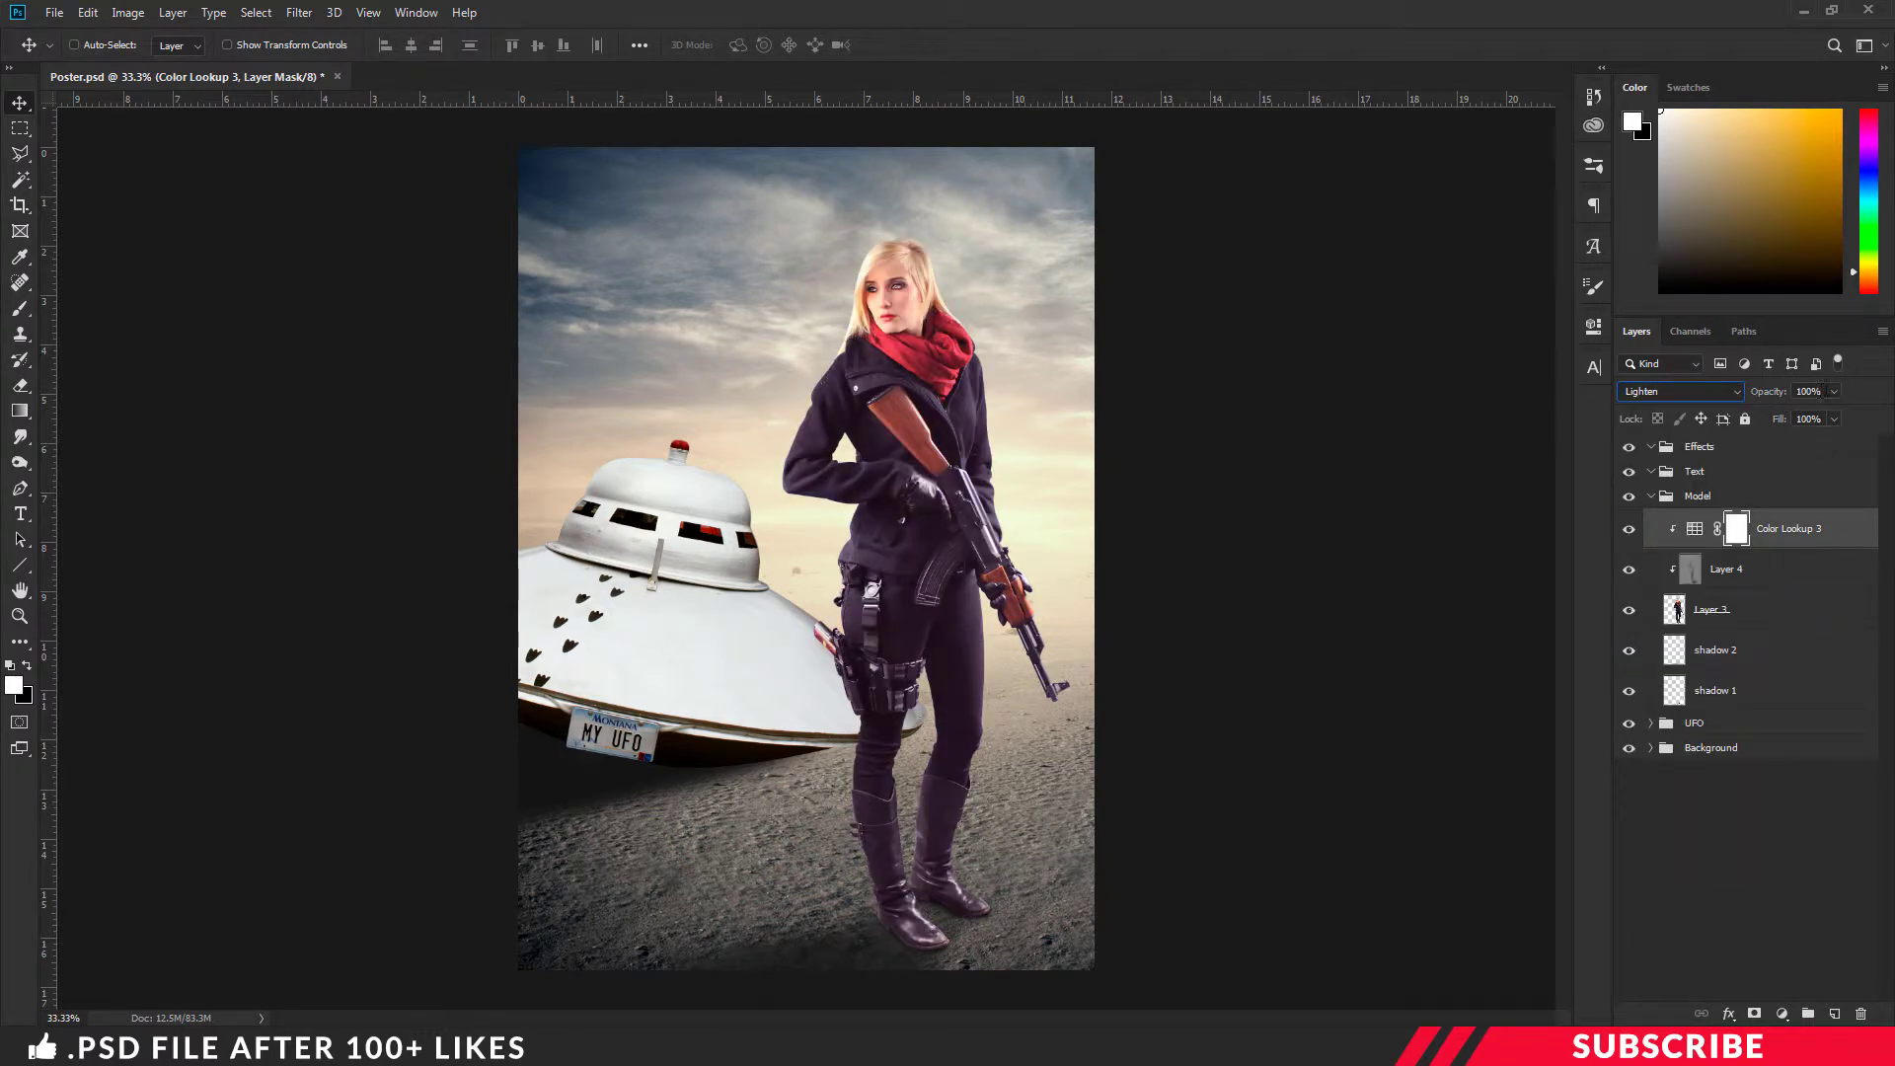
pyautogui.click(1770, 391)
pyautogui.write('45')
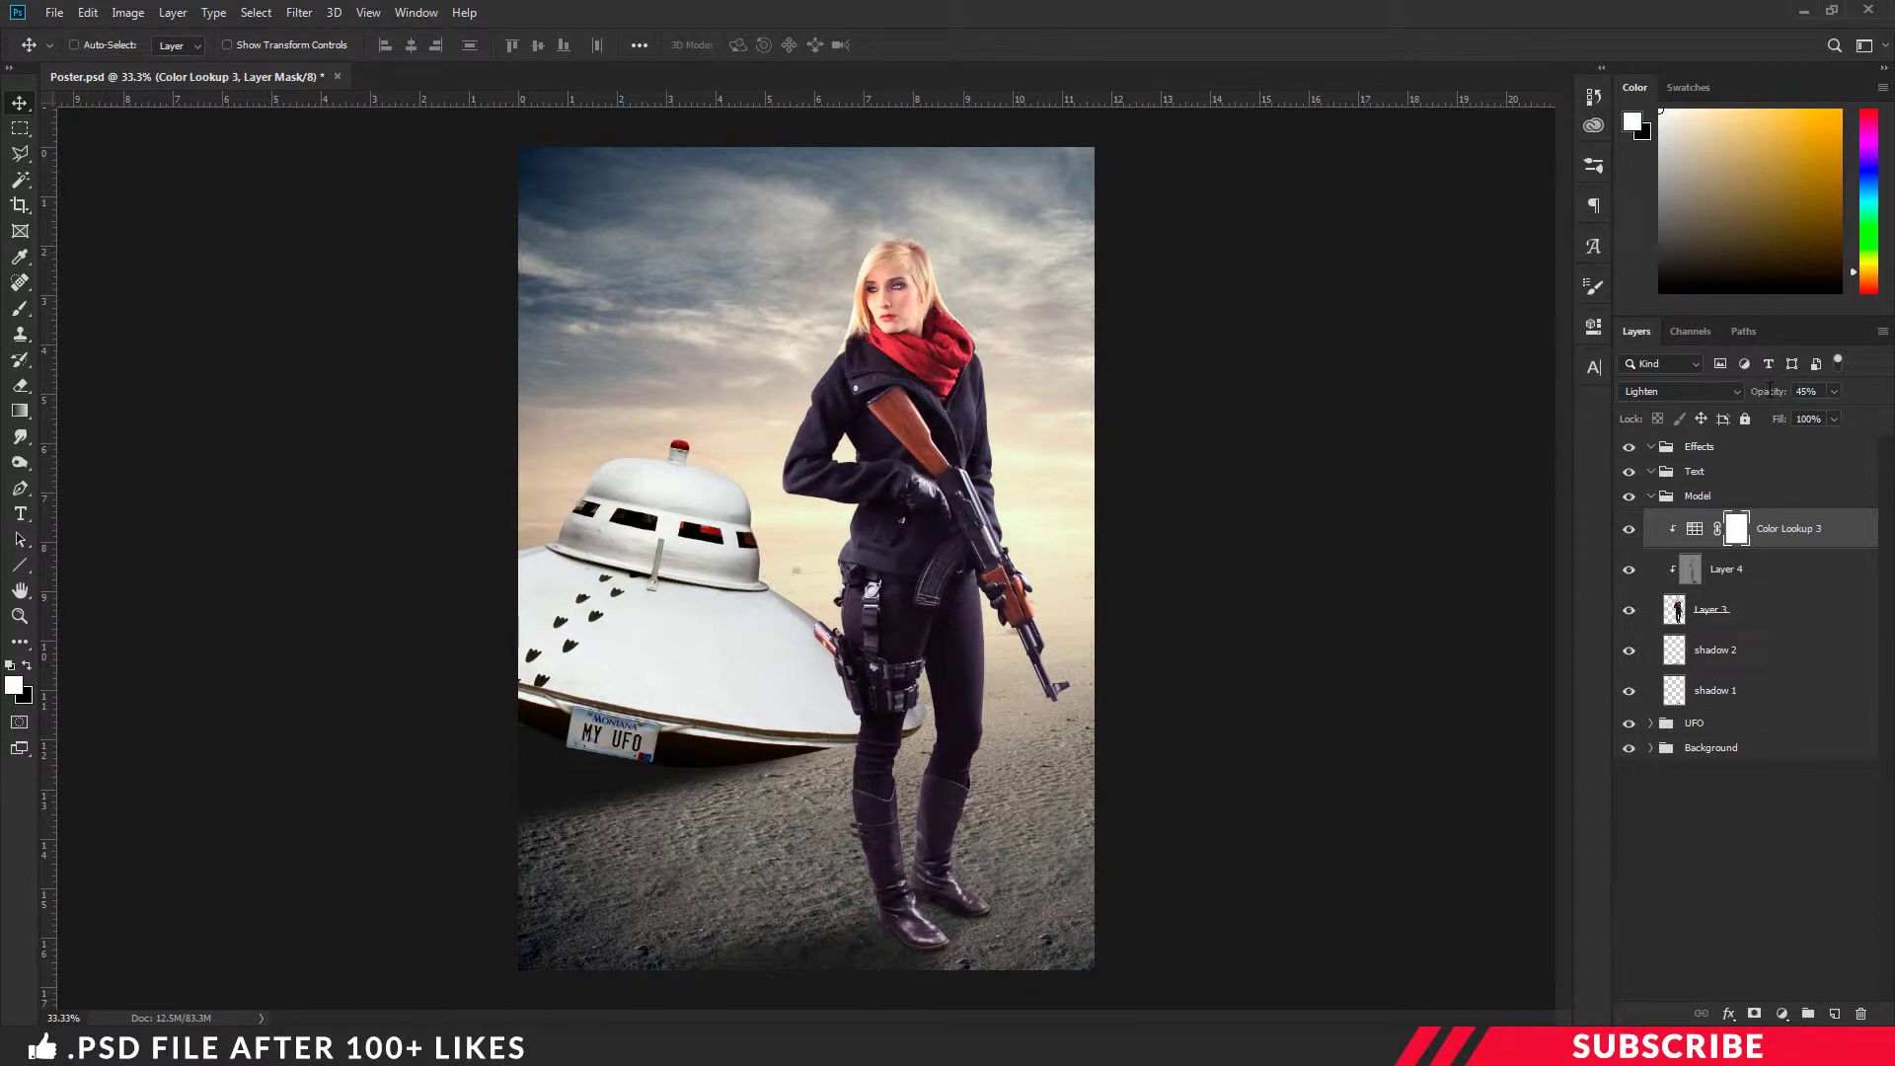
# - Add a clipped Curves 2 layer, moving the Blue black point right and white point left
pyautogui.click(1782, 1014)
pyautogui.click(1786, 758)
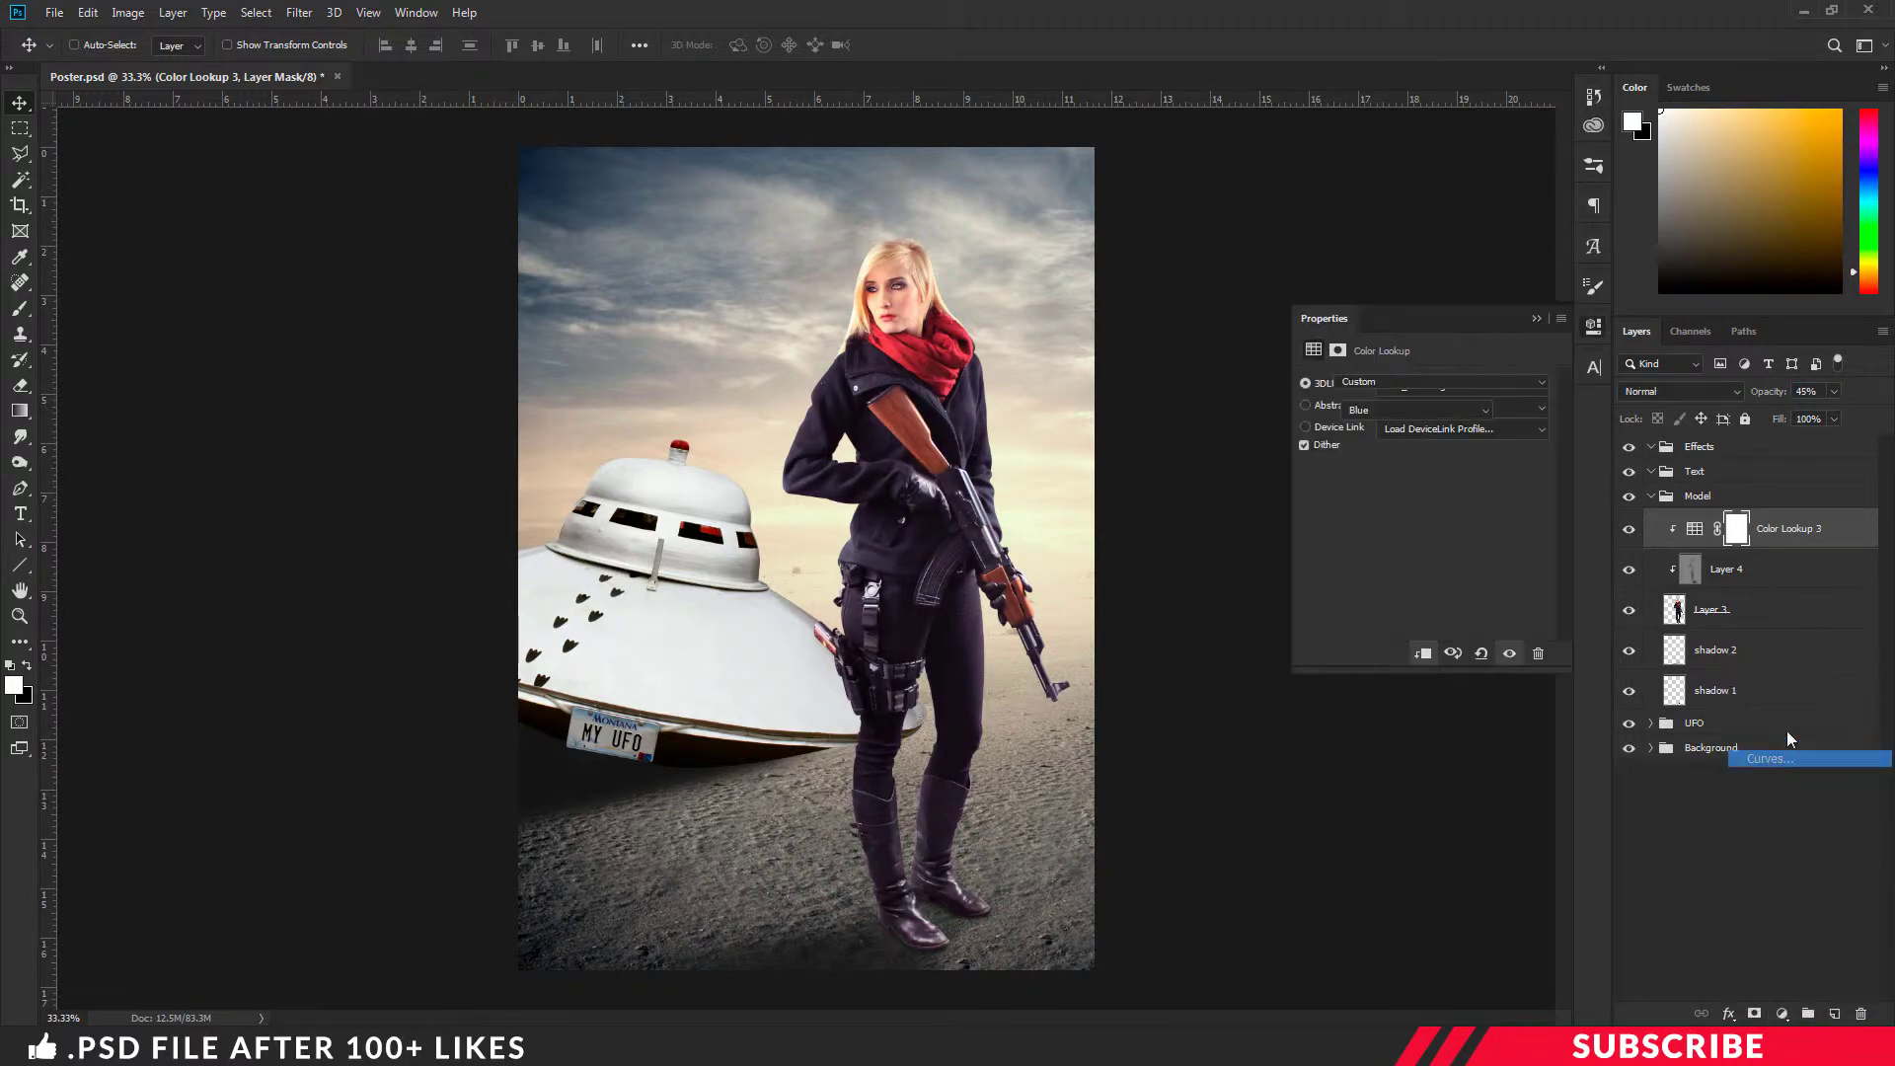
pyautogui.click(1427, 655)
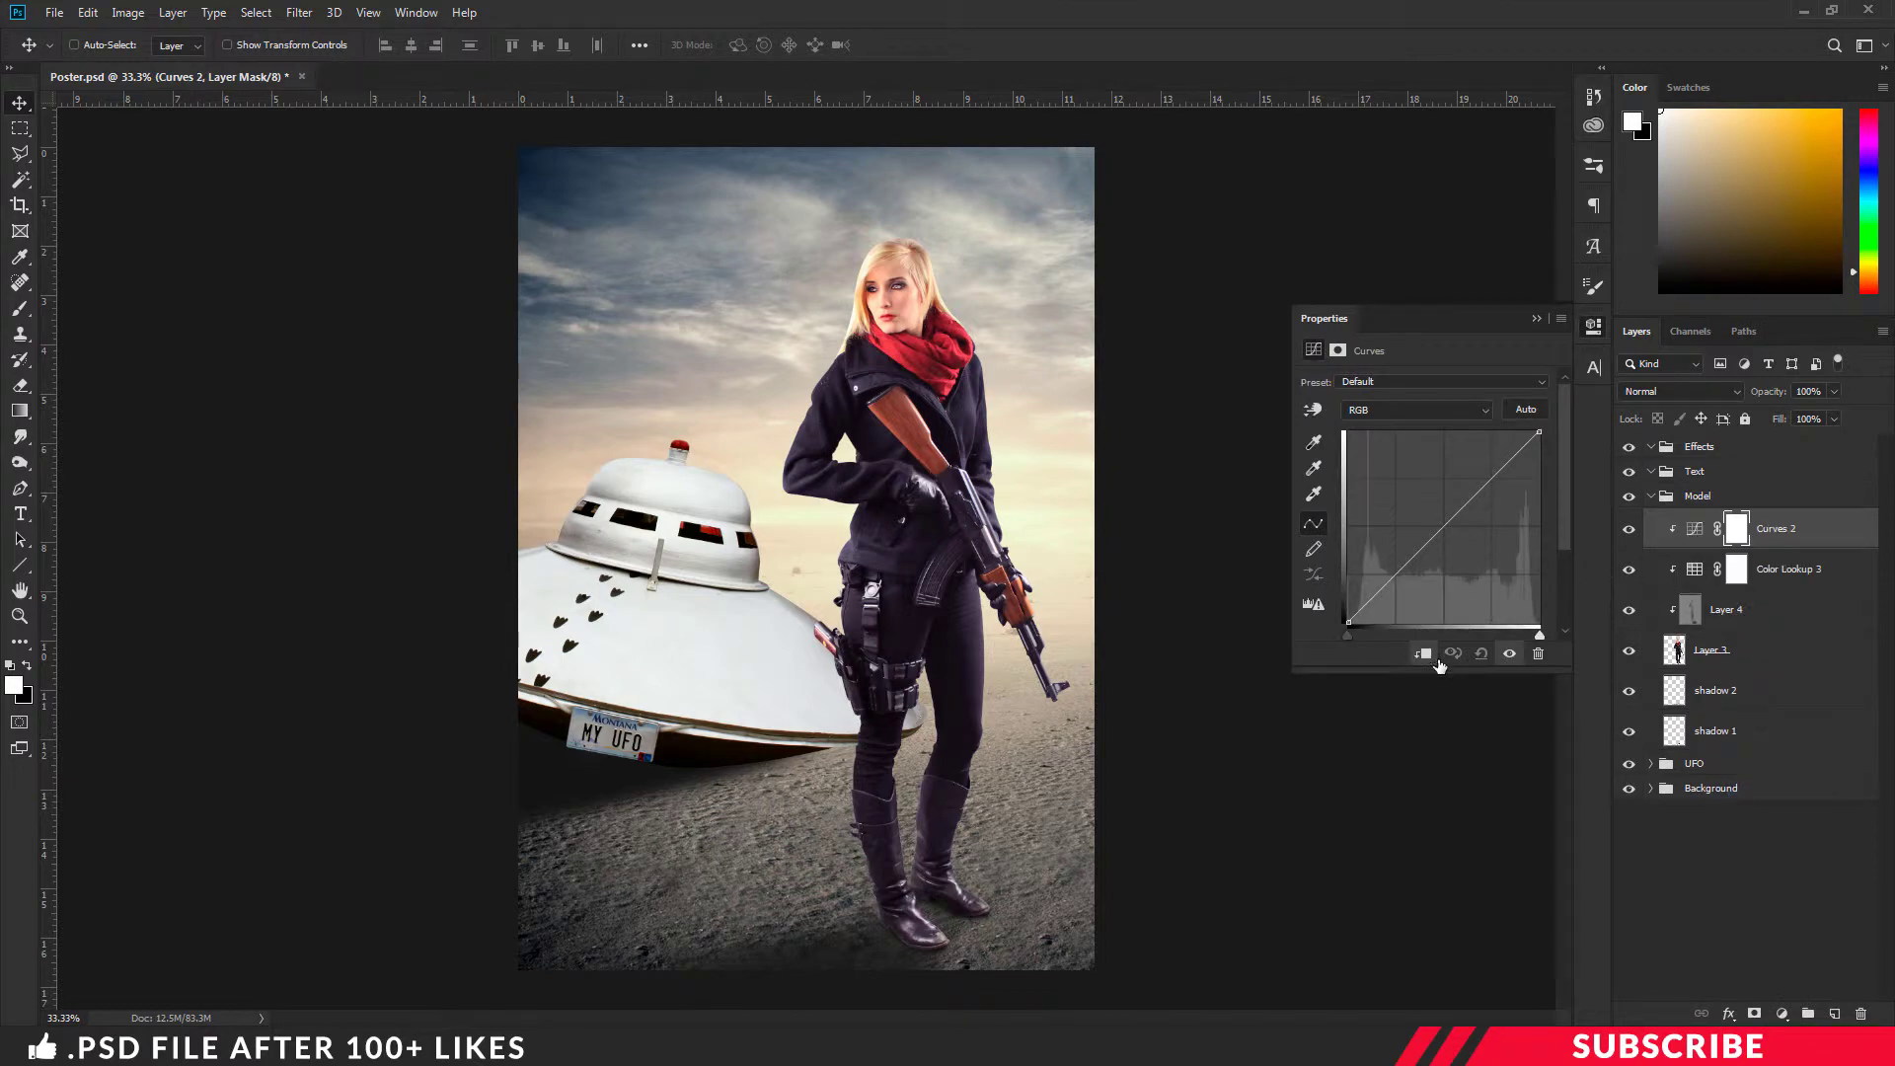
pyautogui.click(1411, 410)
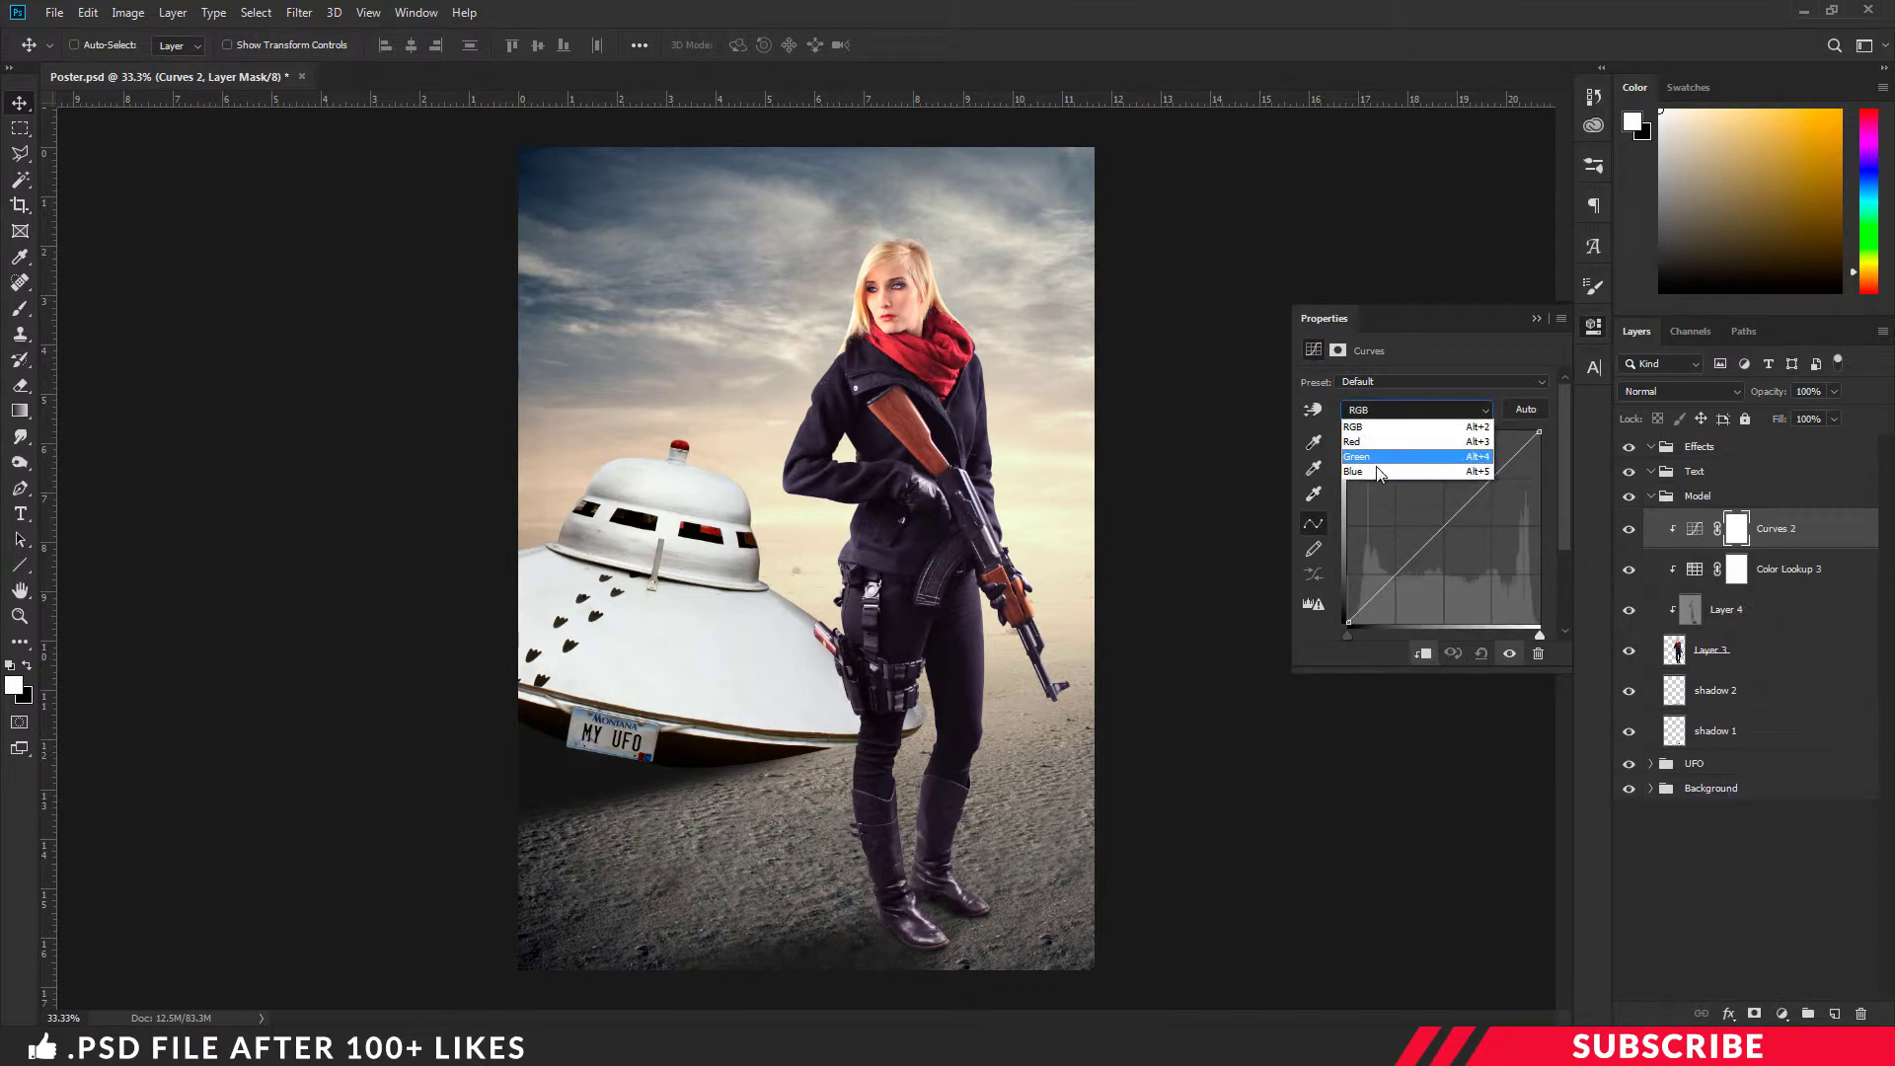
pyautogui.click(1375, 471)
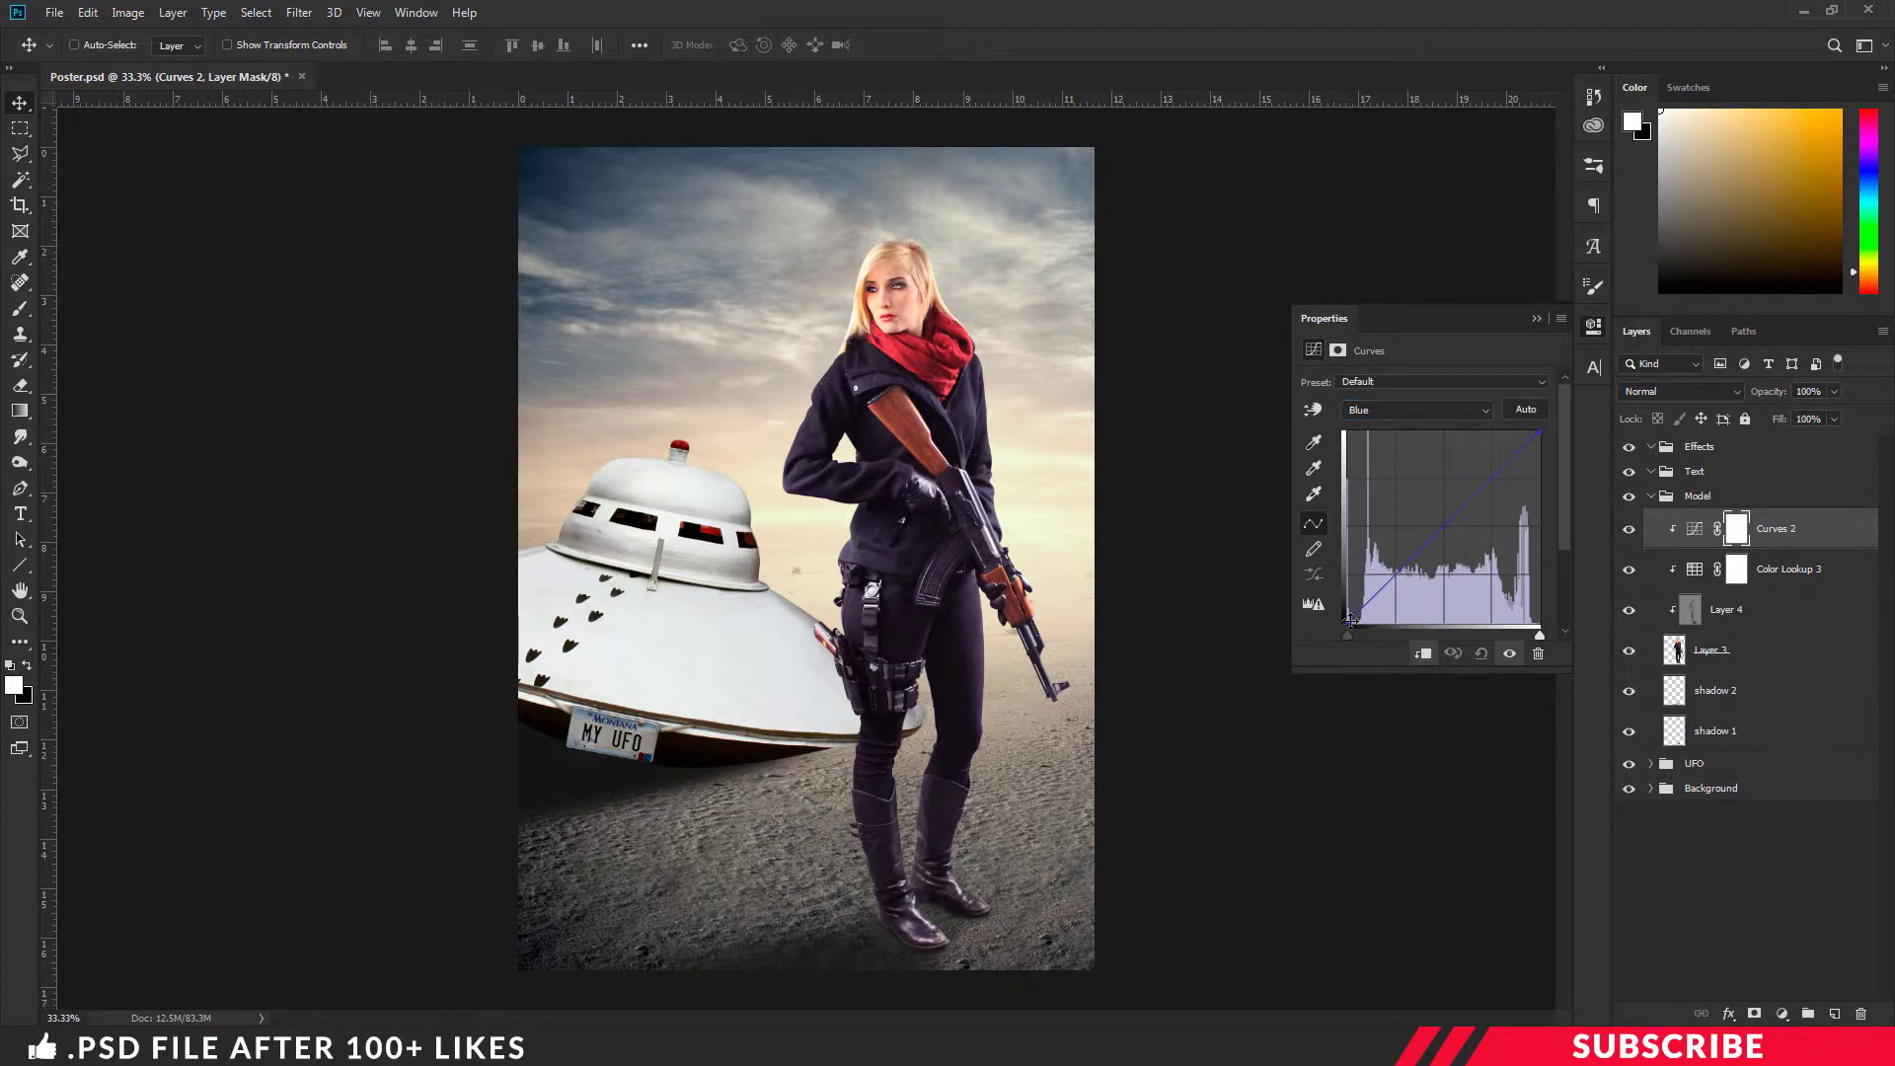
pyautogui.moveTo(1349, 620); pyautogui.dragTo(1358, 624)
pyautogui.moveTo(1540, 430); pyautogui.dragTo(1524, 431)
pyautogui.moveTo(1524, 431); pyautogui.dragTo(1529, 431)
pyautogui.click(1585, 327)
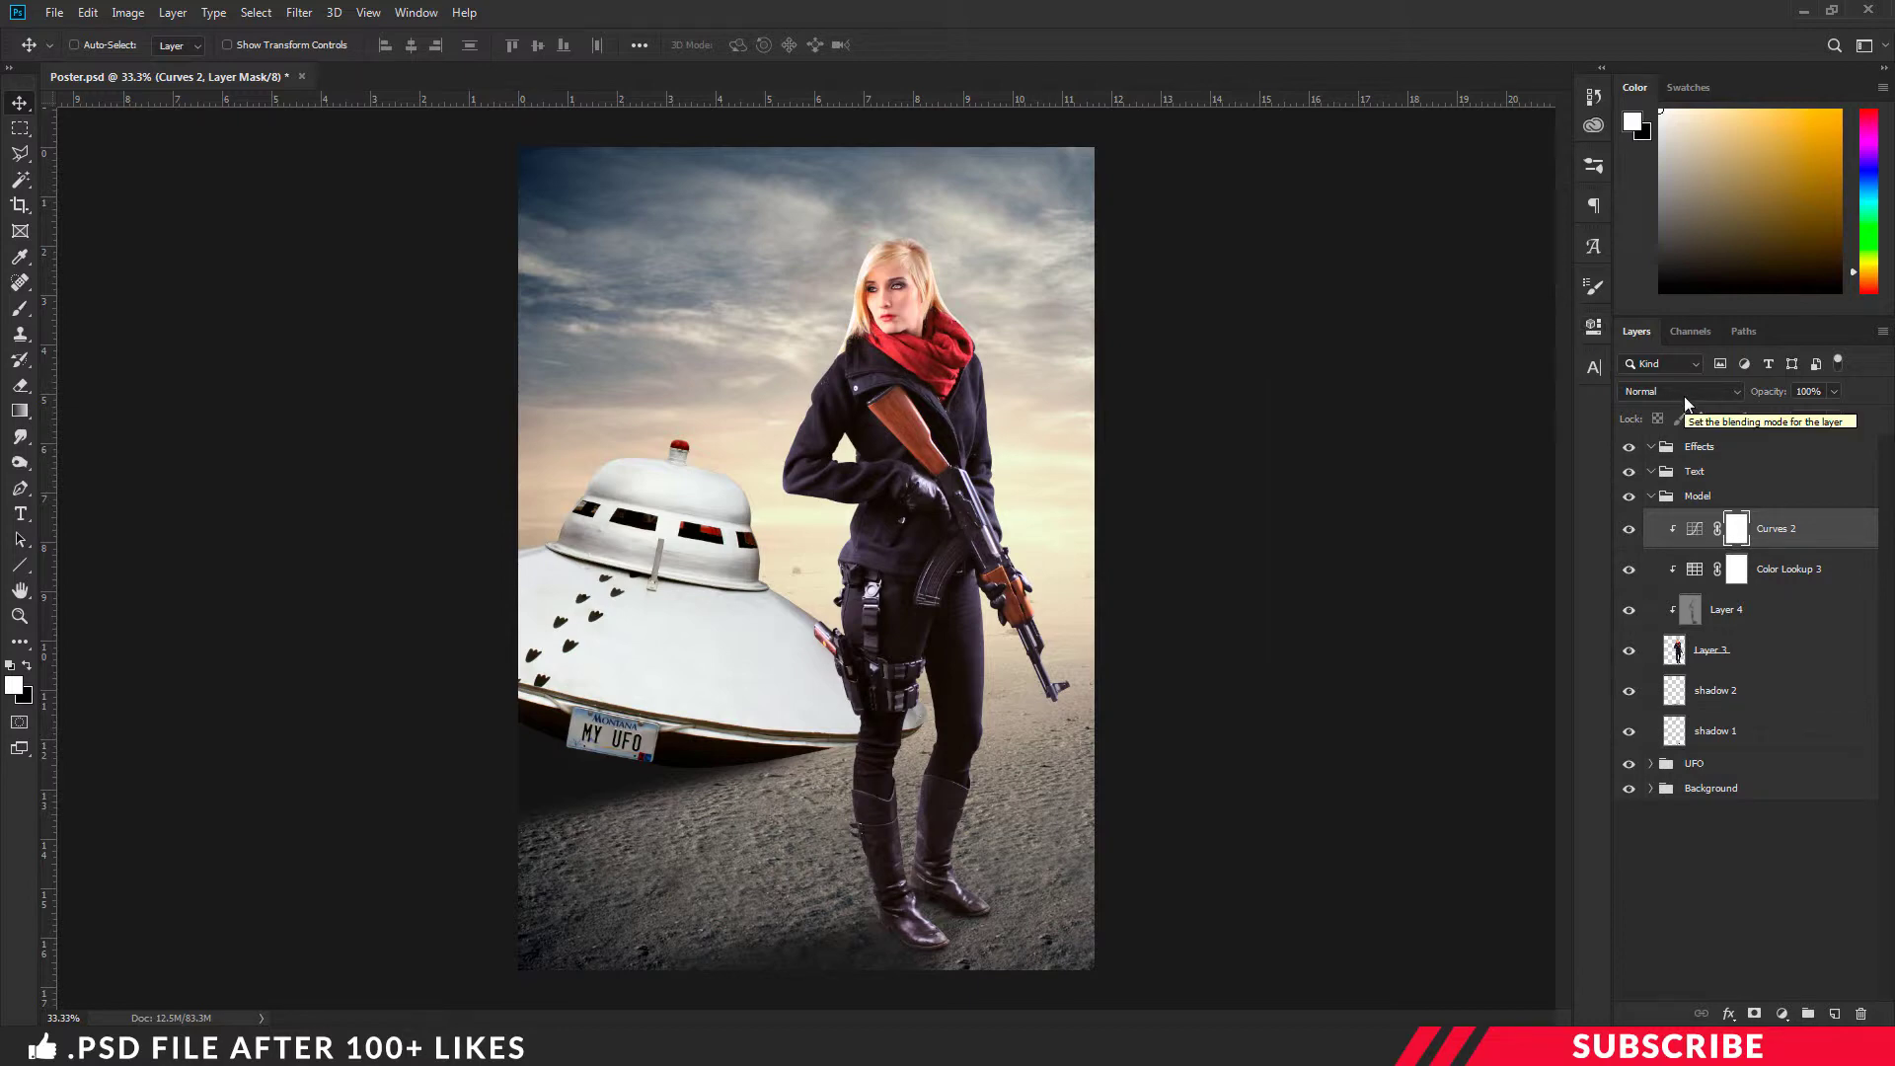
# - Enable an Inner Shadow on Layer 3 using the Soft Light blend mode
pyautogui.click(1737, 655)
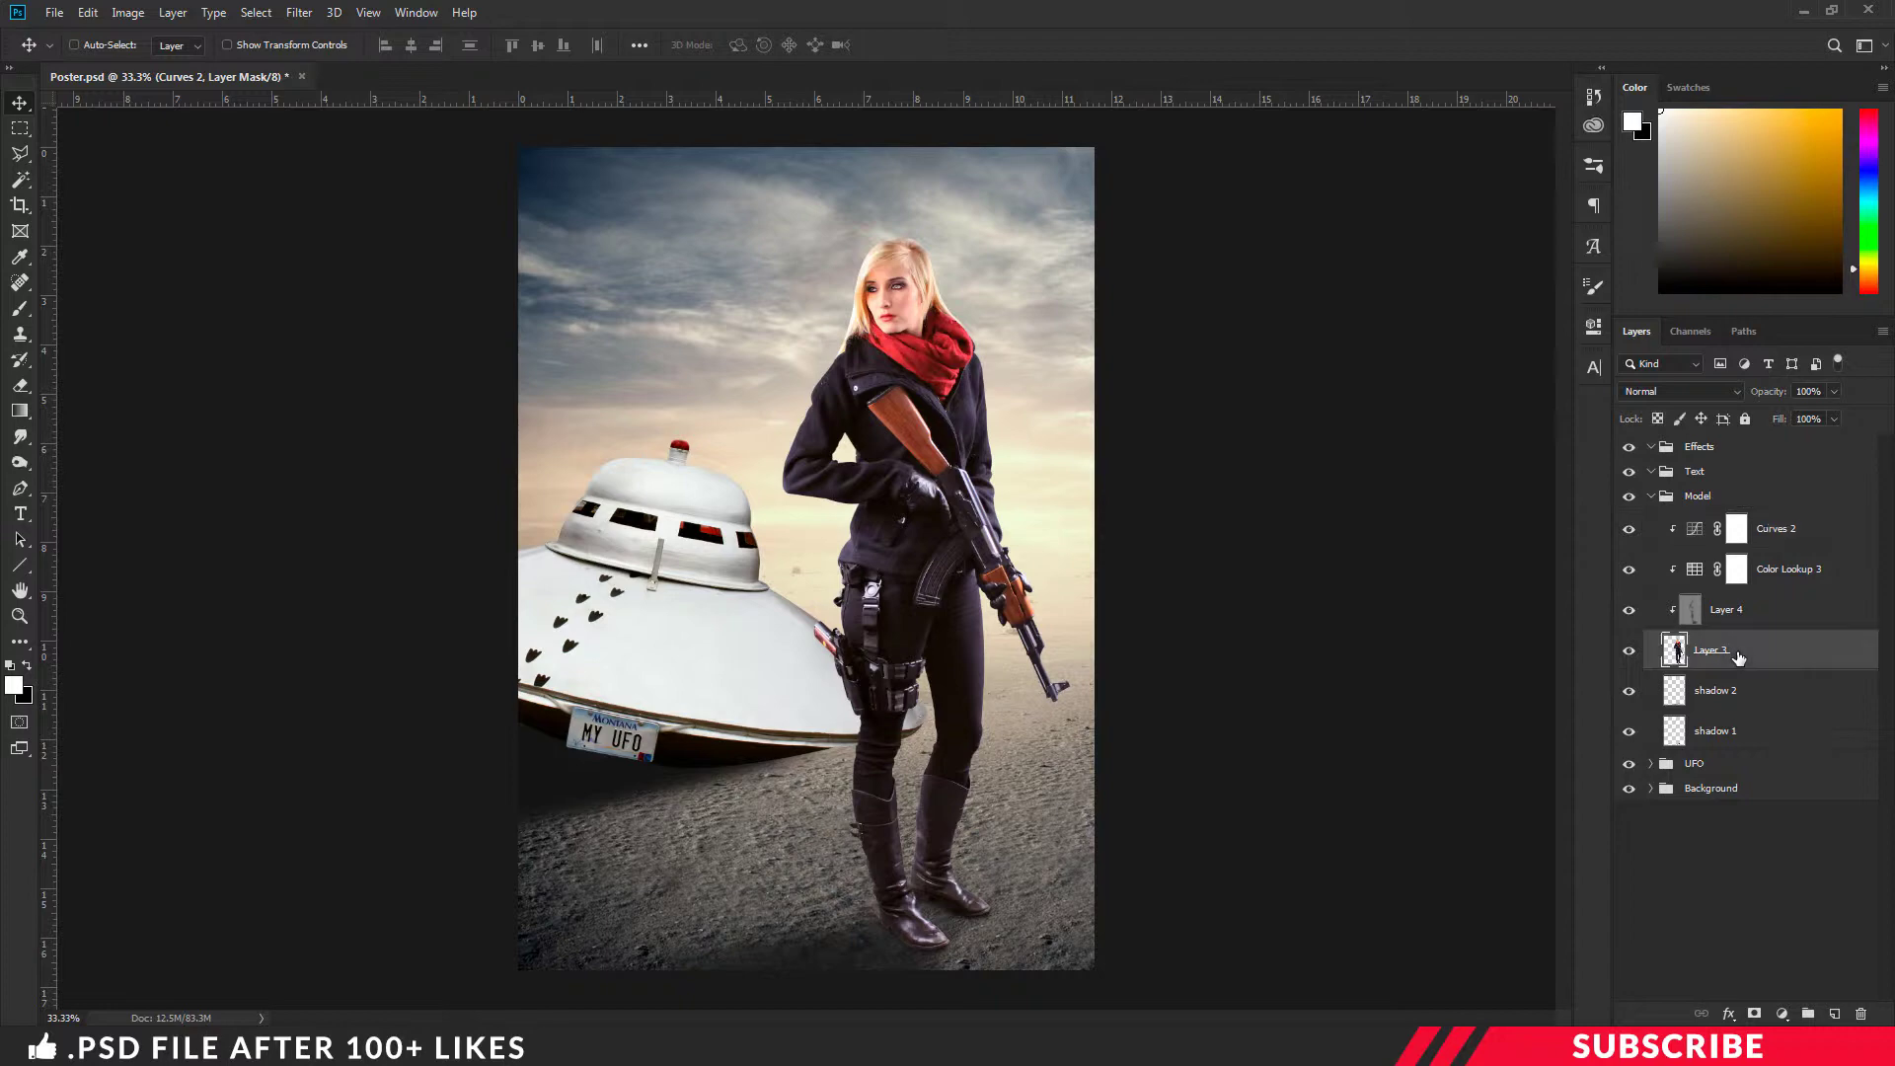
pyautogui.rightClick(1738, 658)
pyautogui.click(1554, 222)
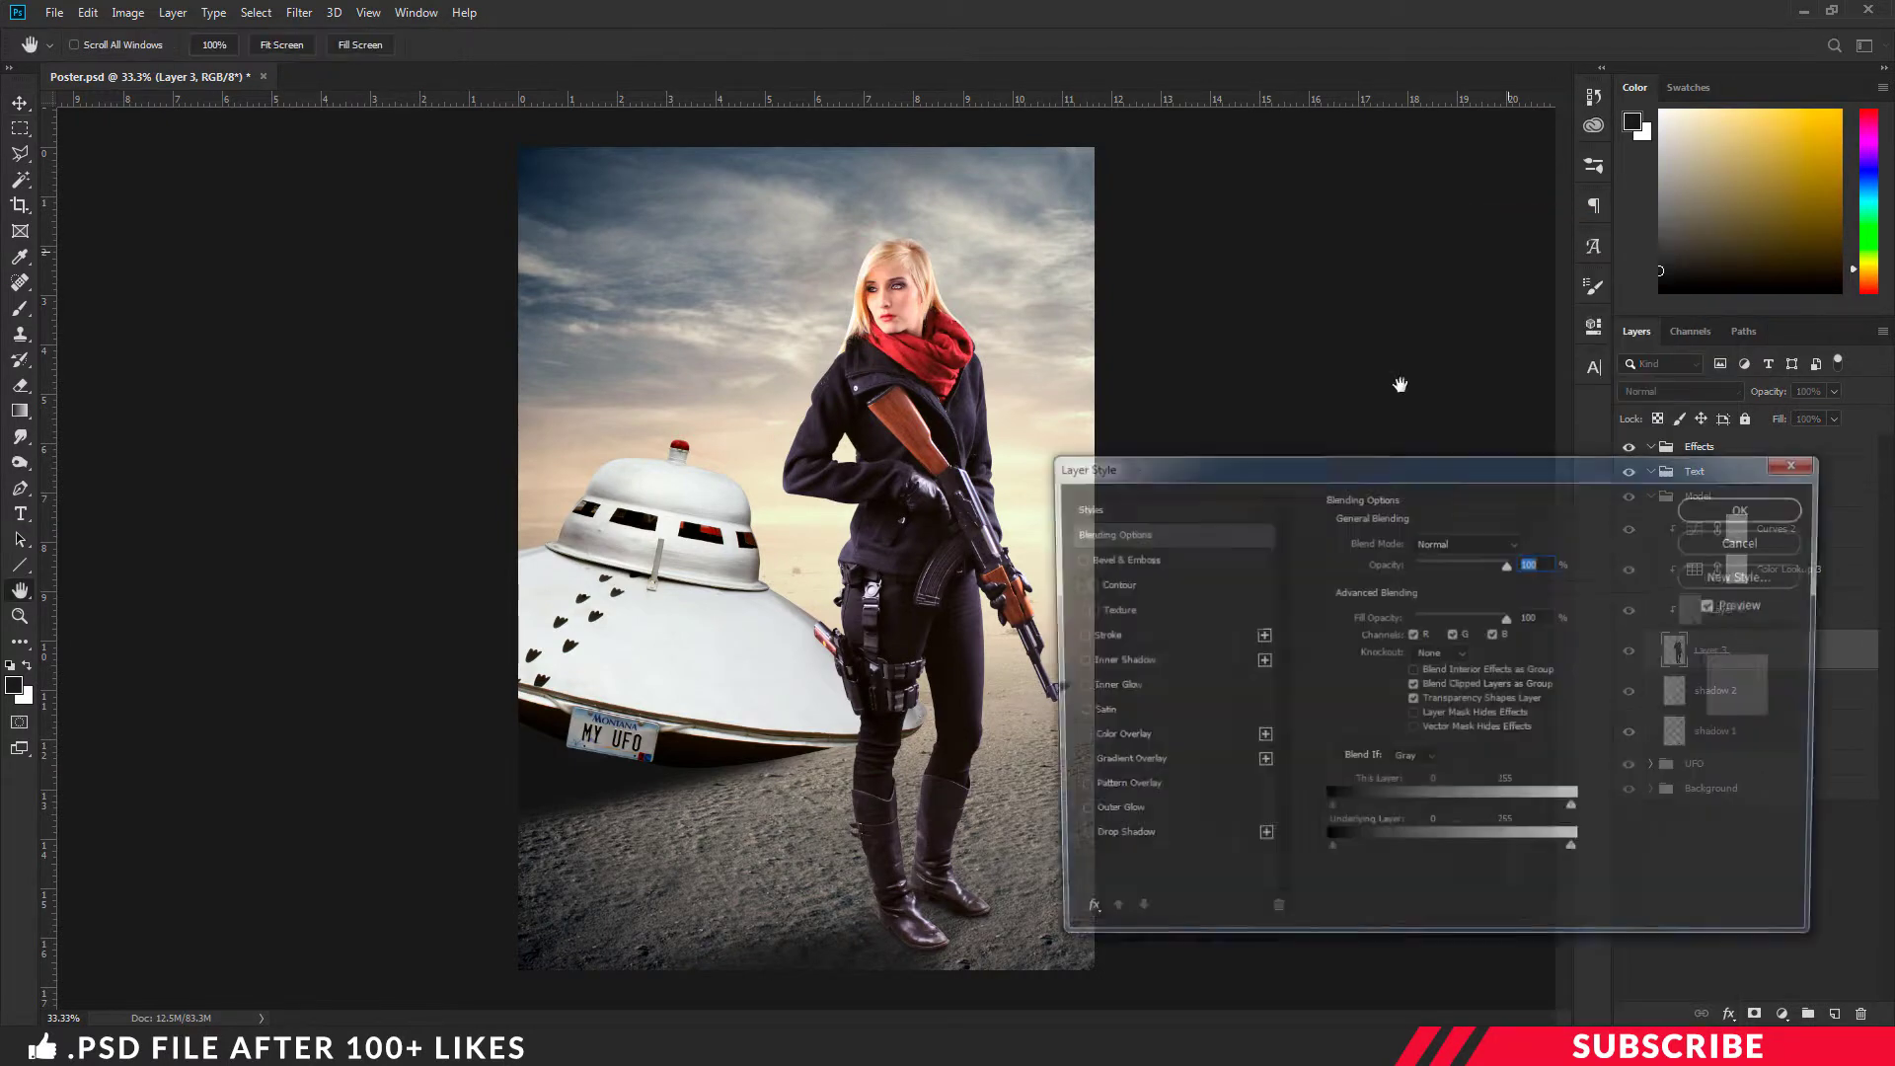
pyautogui.click(1118, 669)
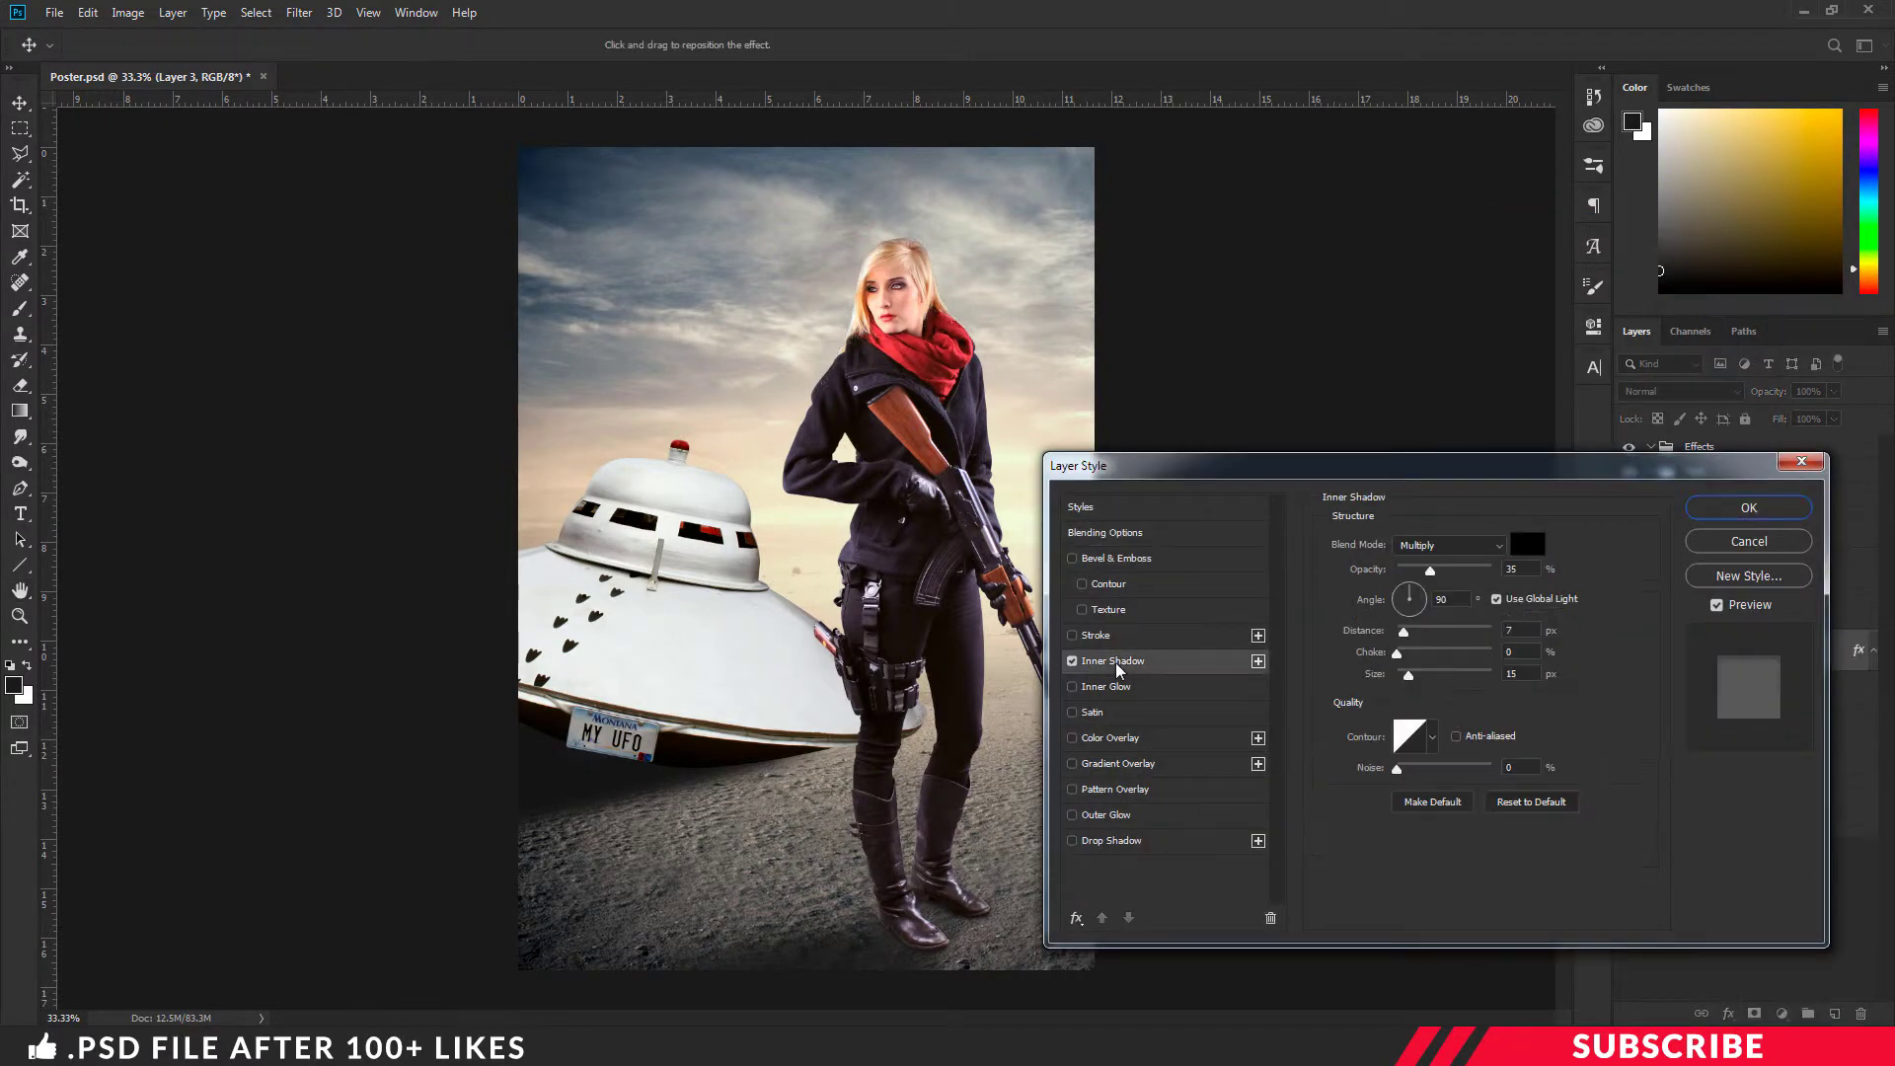
pyautogui.click(1479, 547)
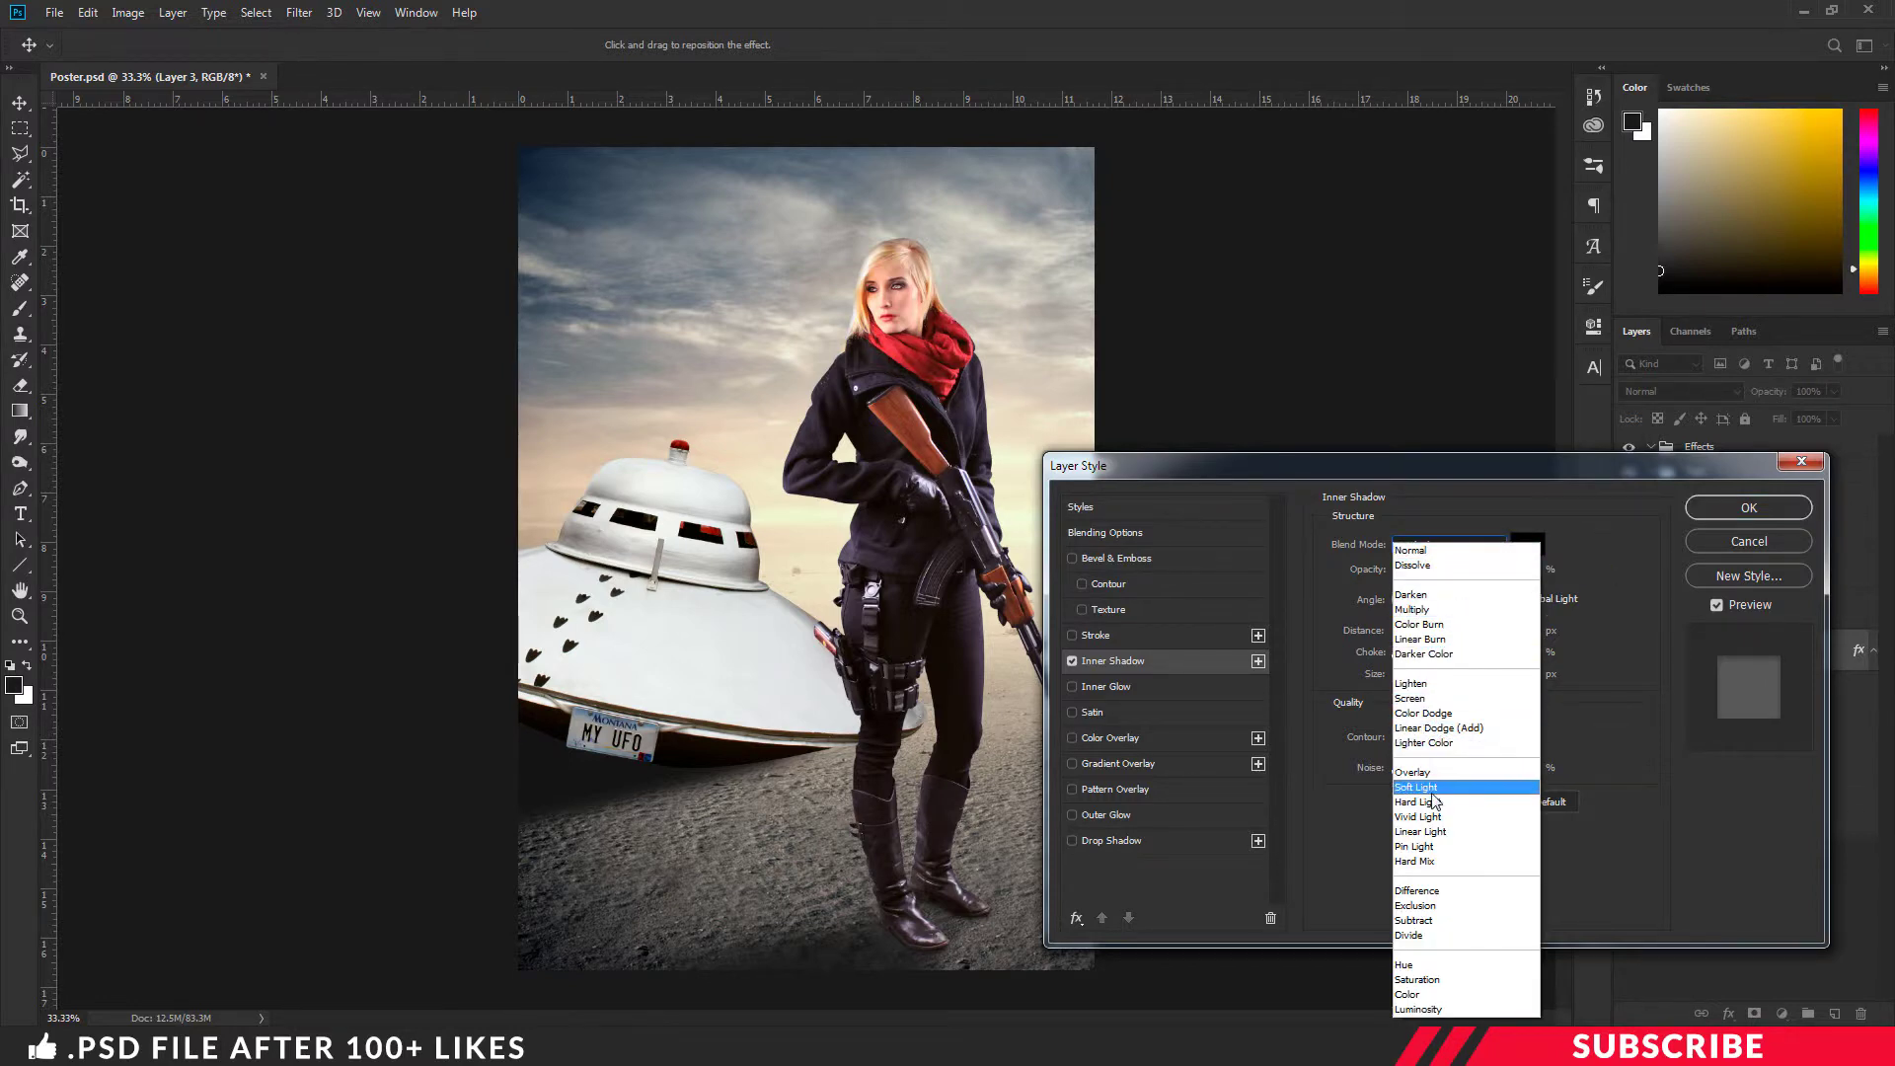
pyautogui.click(1431, 794)
# - Set the inner shadow colour to #ddc9af, distance 34 px and size 10 px, and apply it
pyautogui.click(1526, 548)
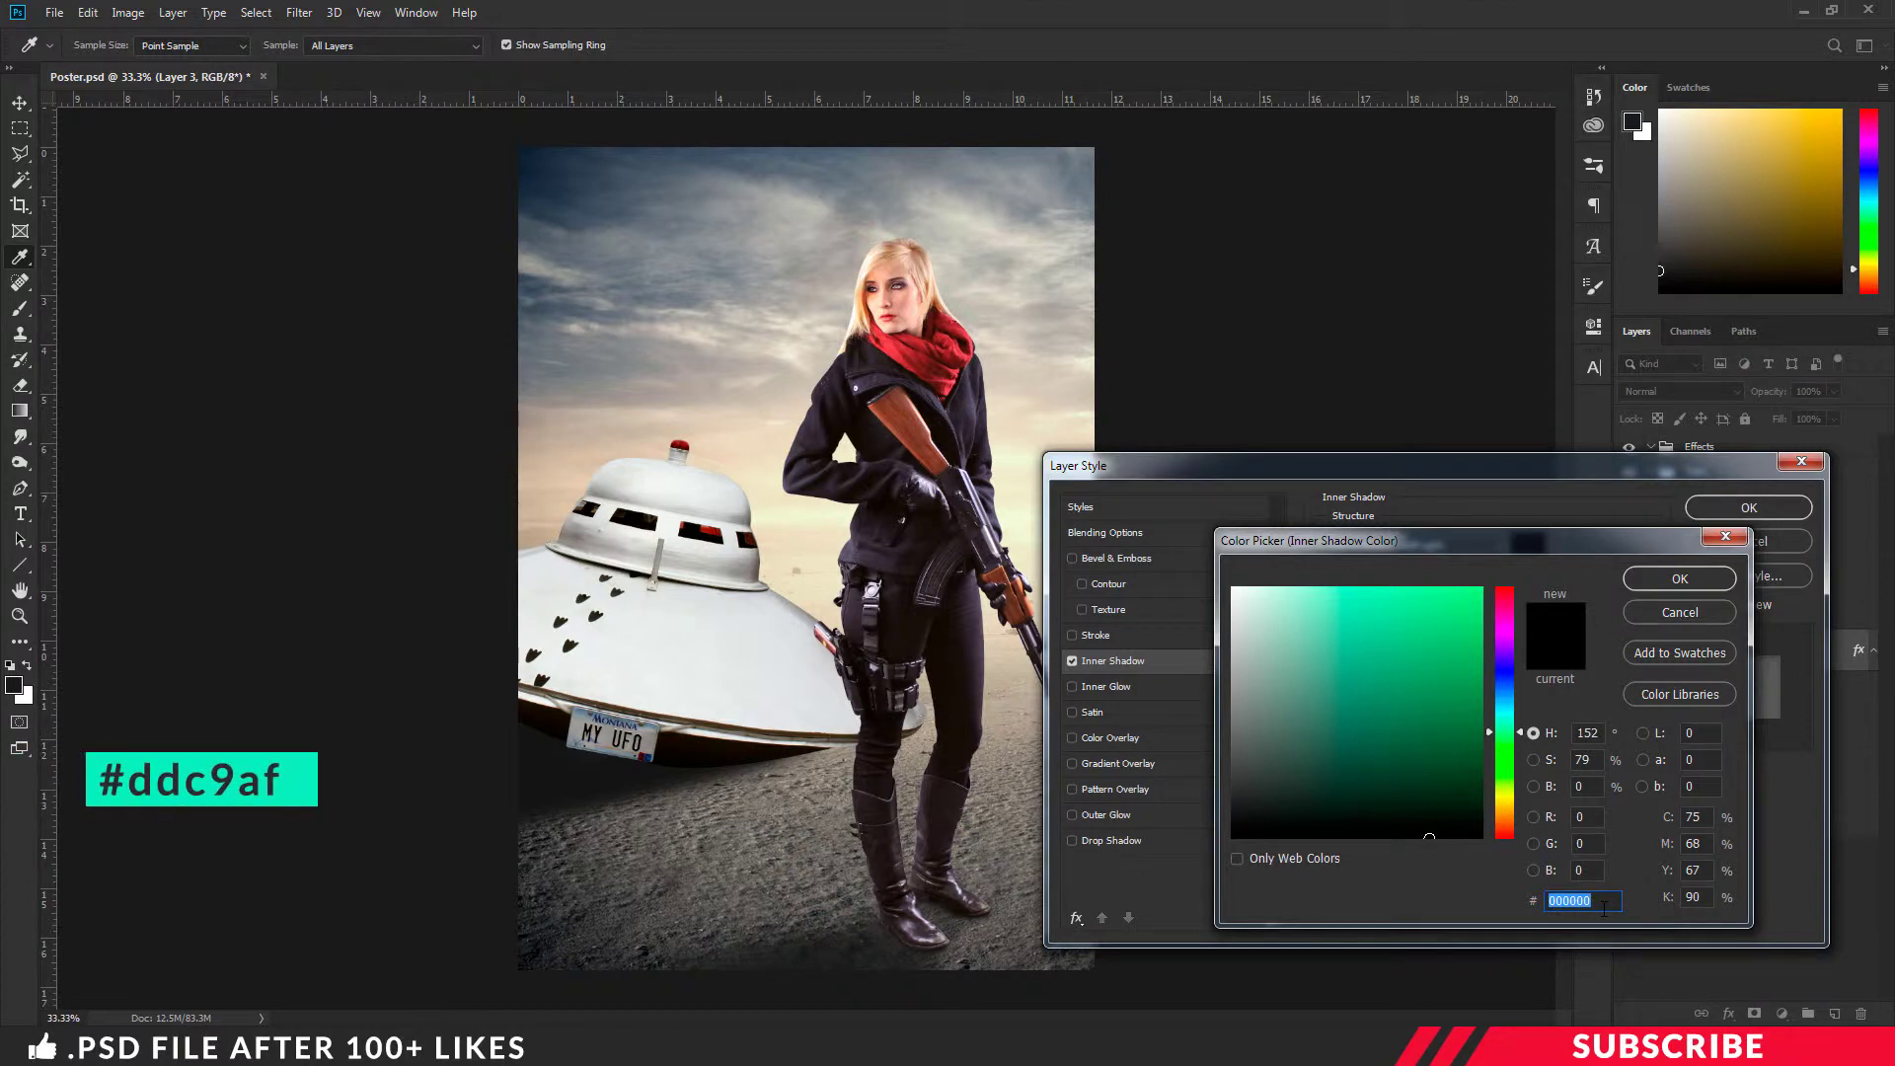
pyautogui.write('ddc')
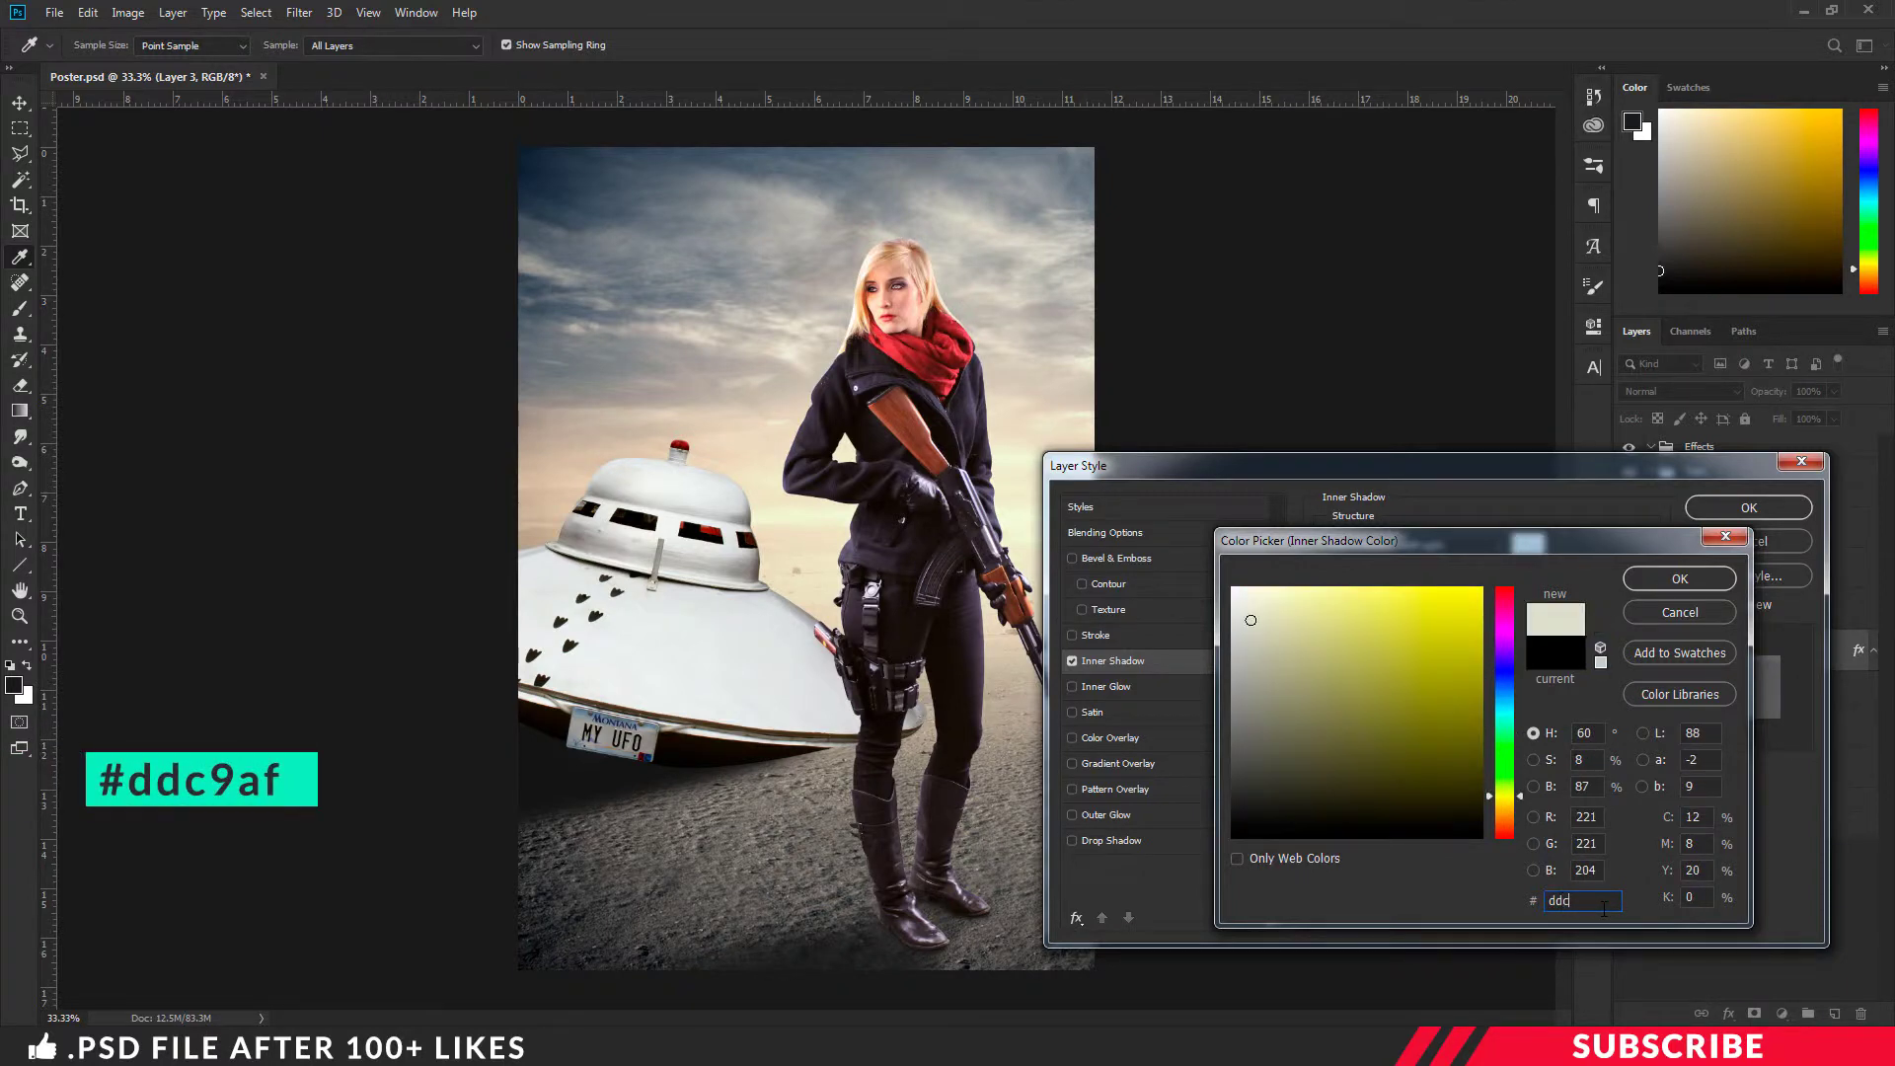
pyautogui.write('9af')
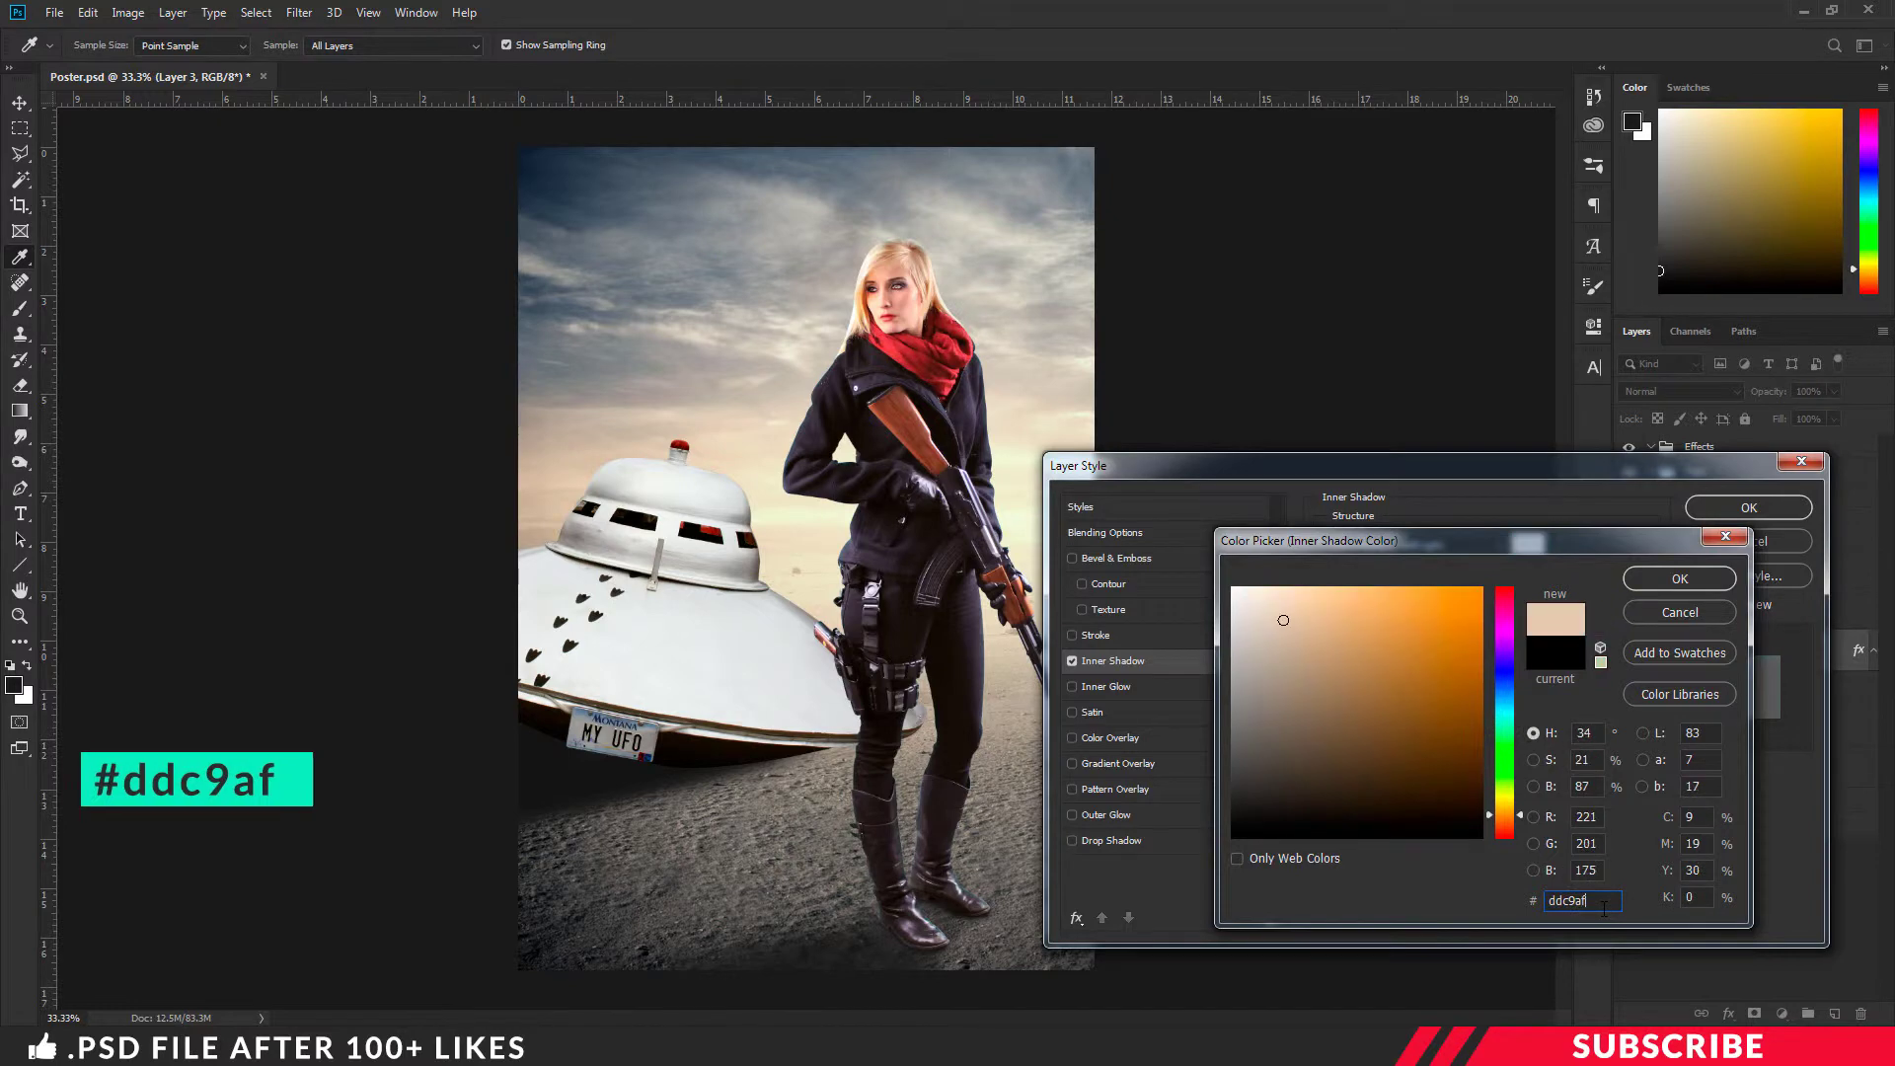
pyautogui.click(1650, 578)
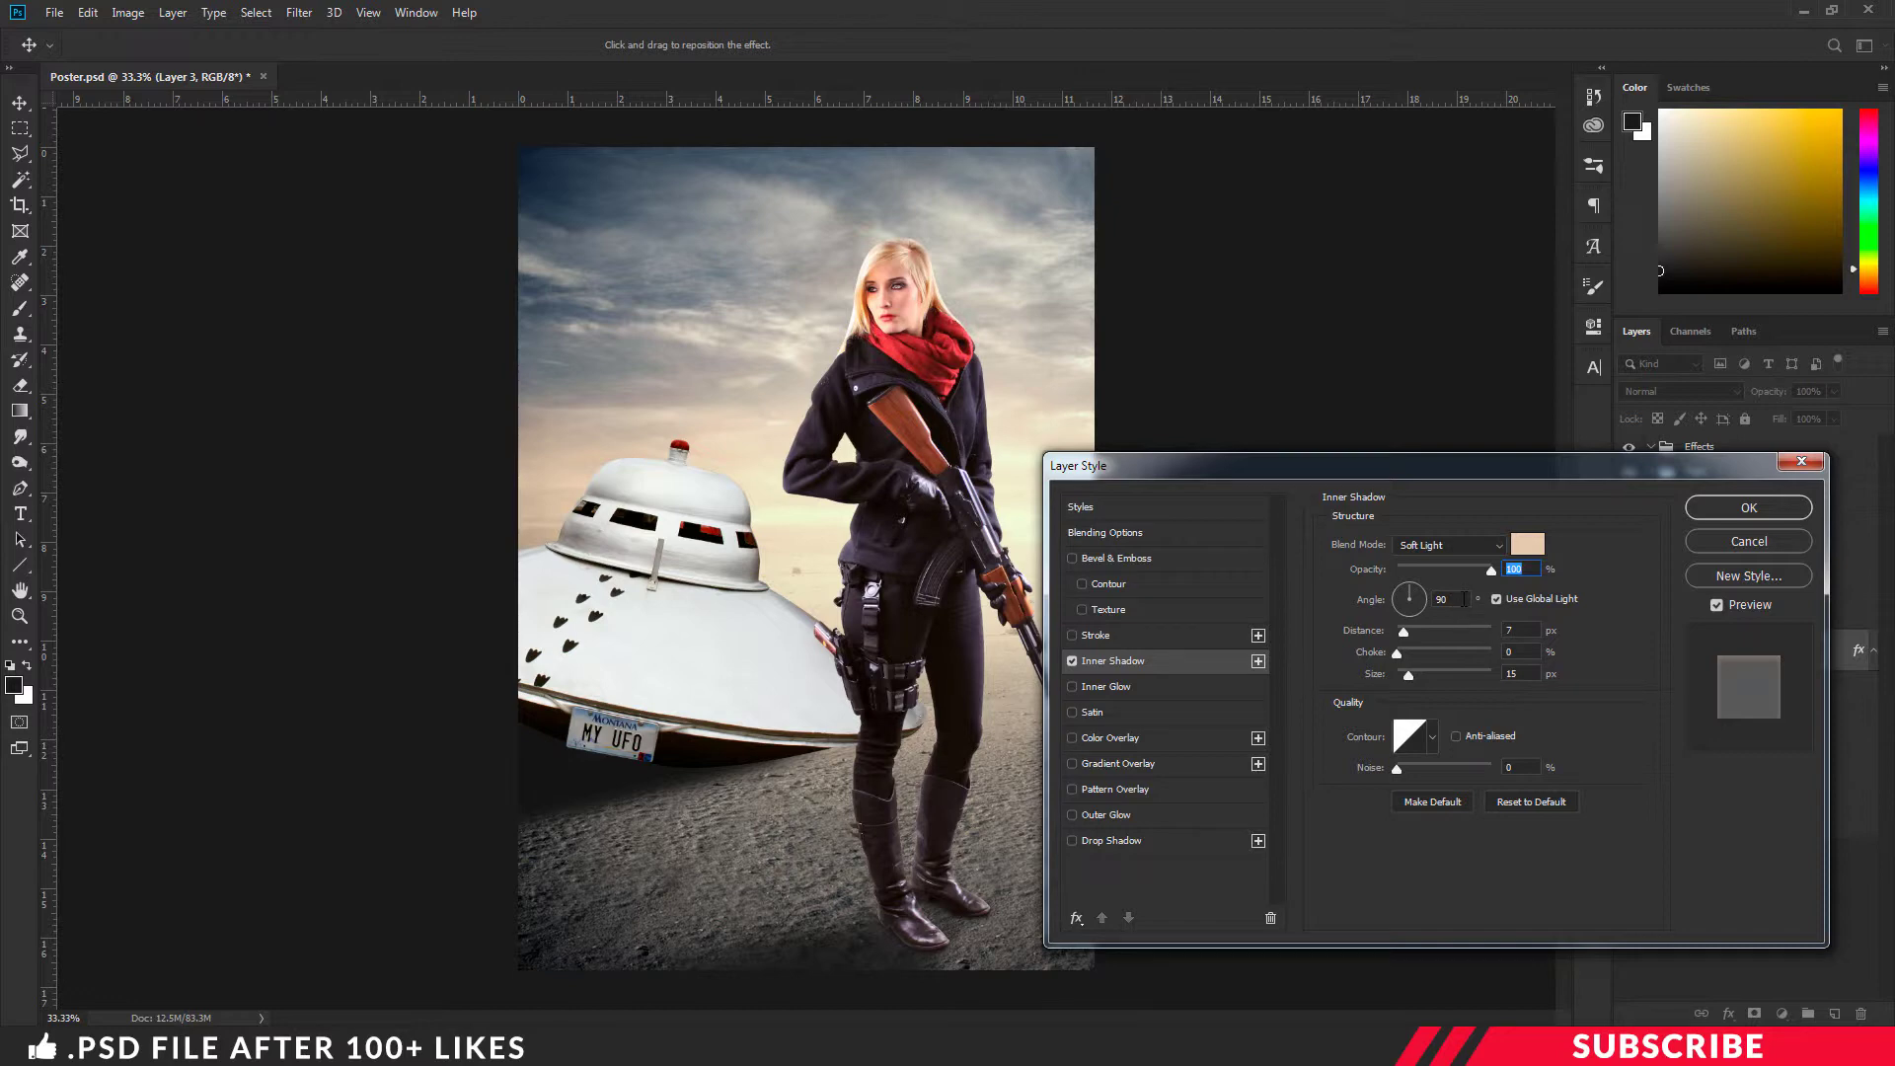
pyautogui.click(1519, 629)
pyautogui.write('34')
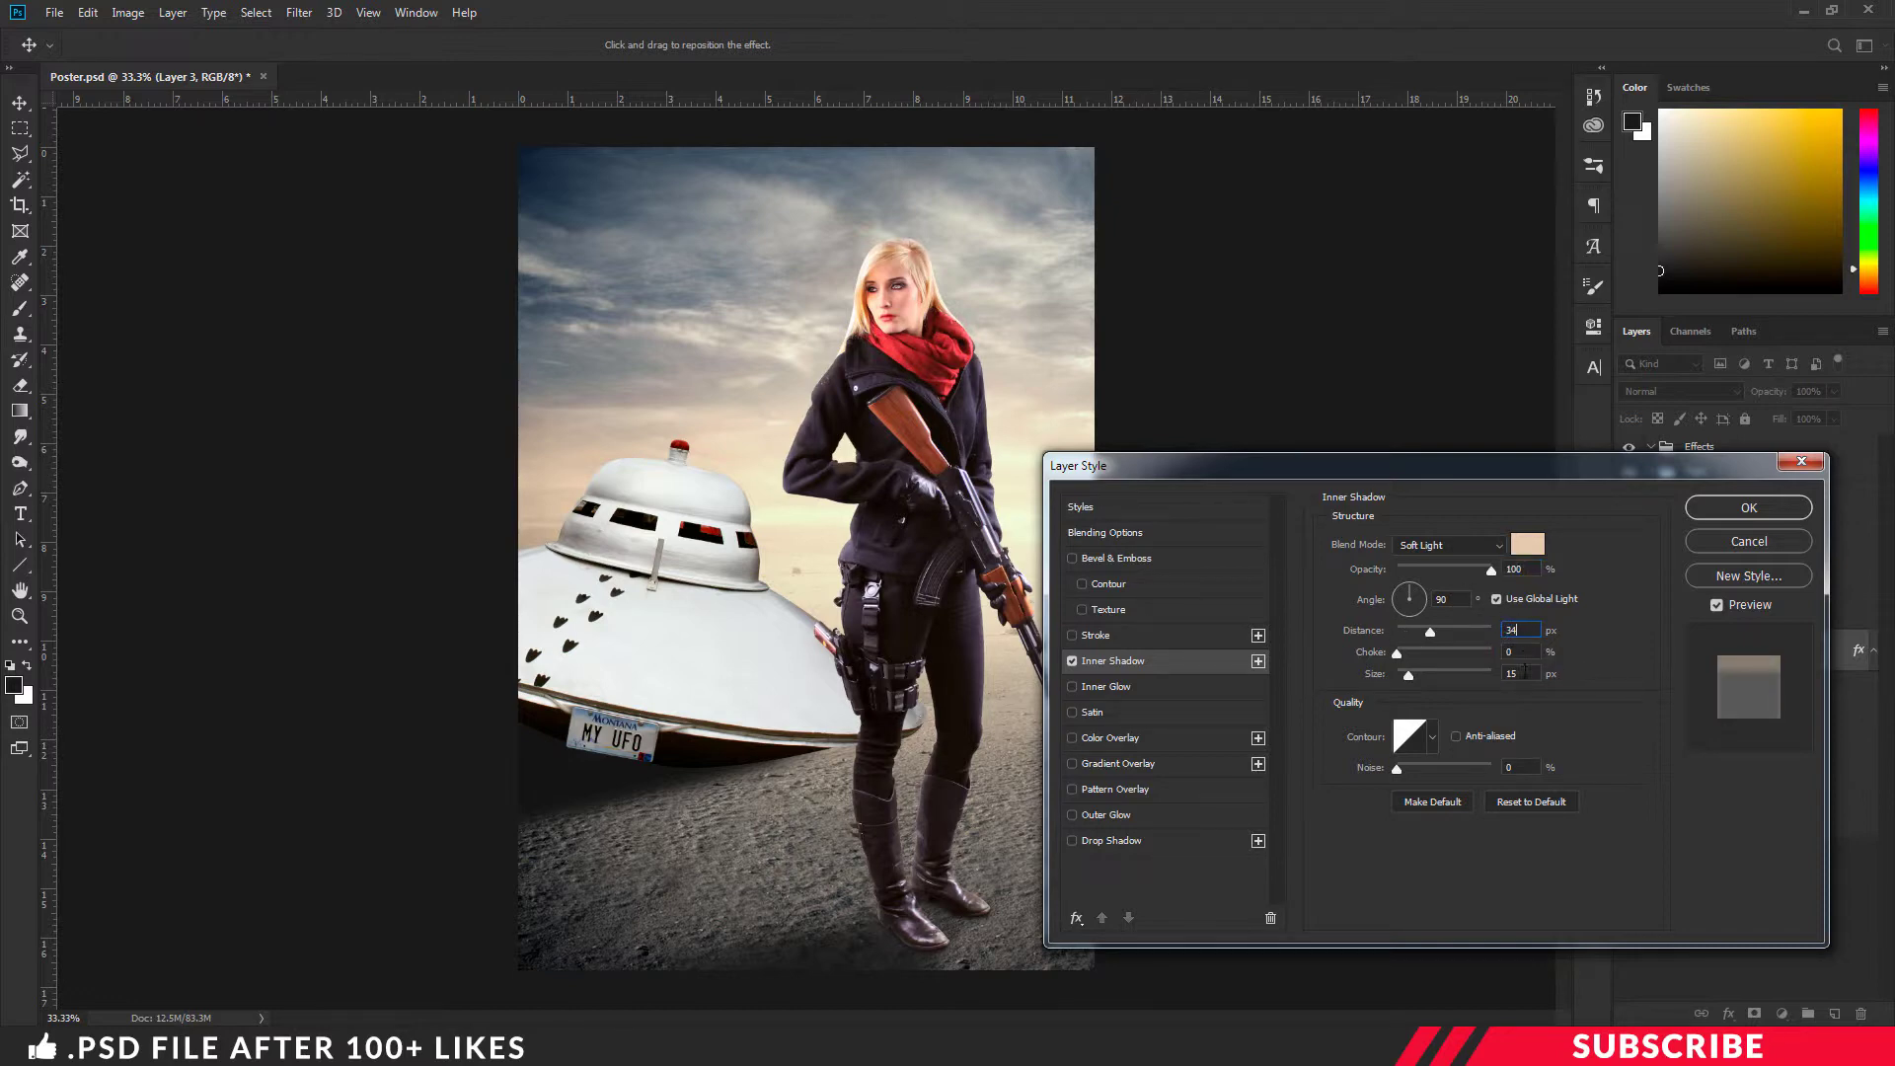
pyautogui.click(1520, 673)
pyautogui.write('10')
pyautogui.click(1748, 508)
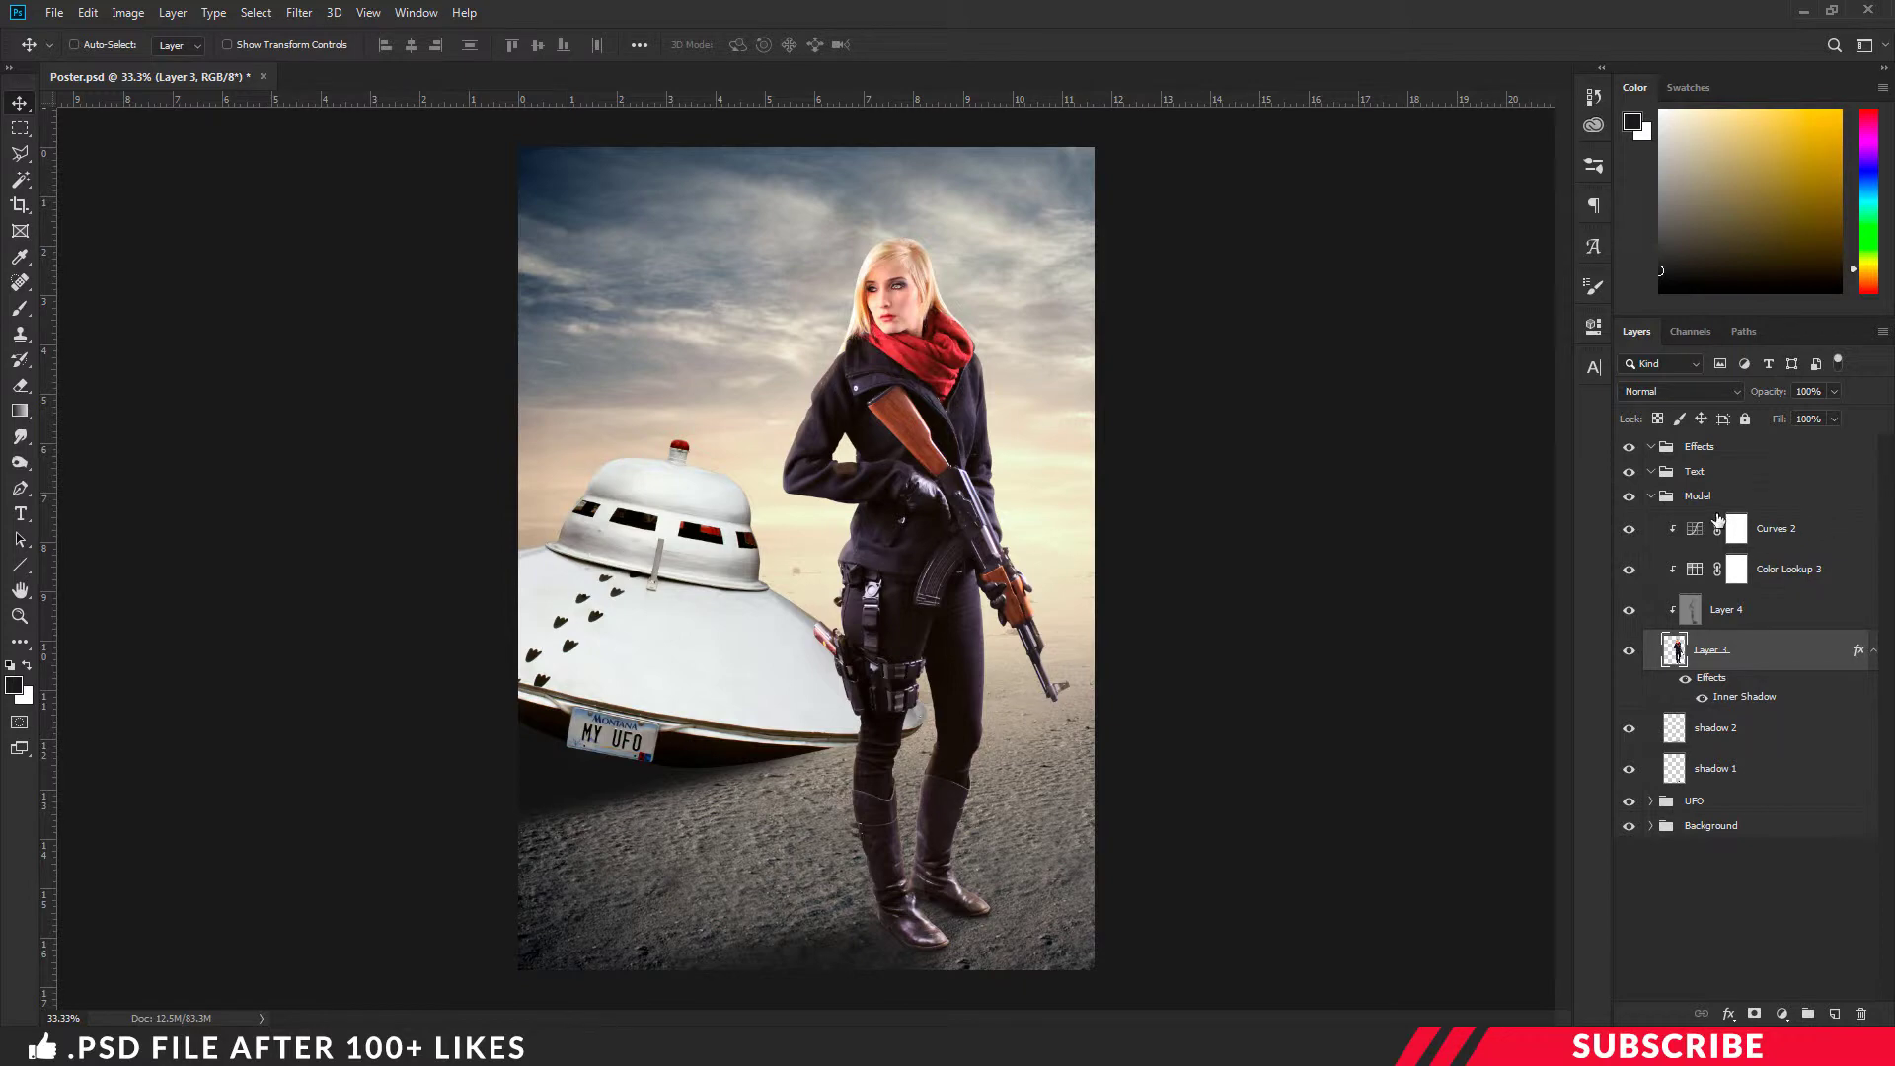
# - Add a new layer in the Text group and set the foreground colour to #faeec3
pyautogui.click(1721, 473)
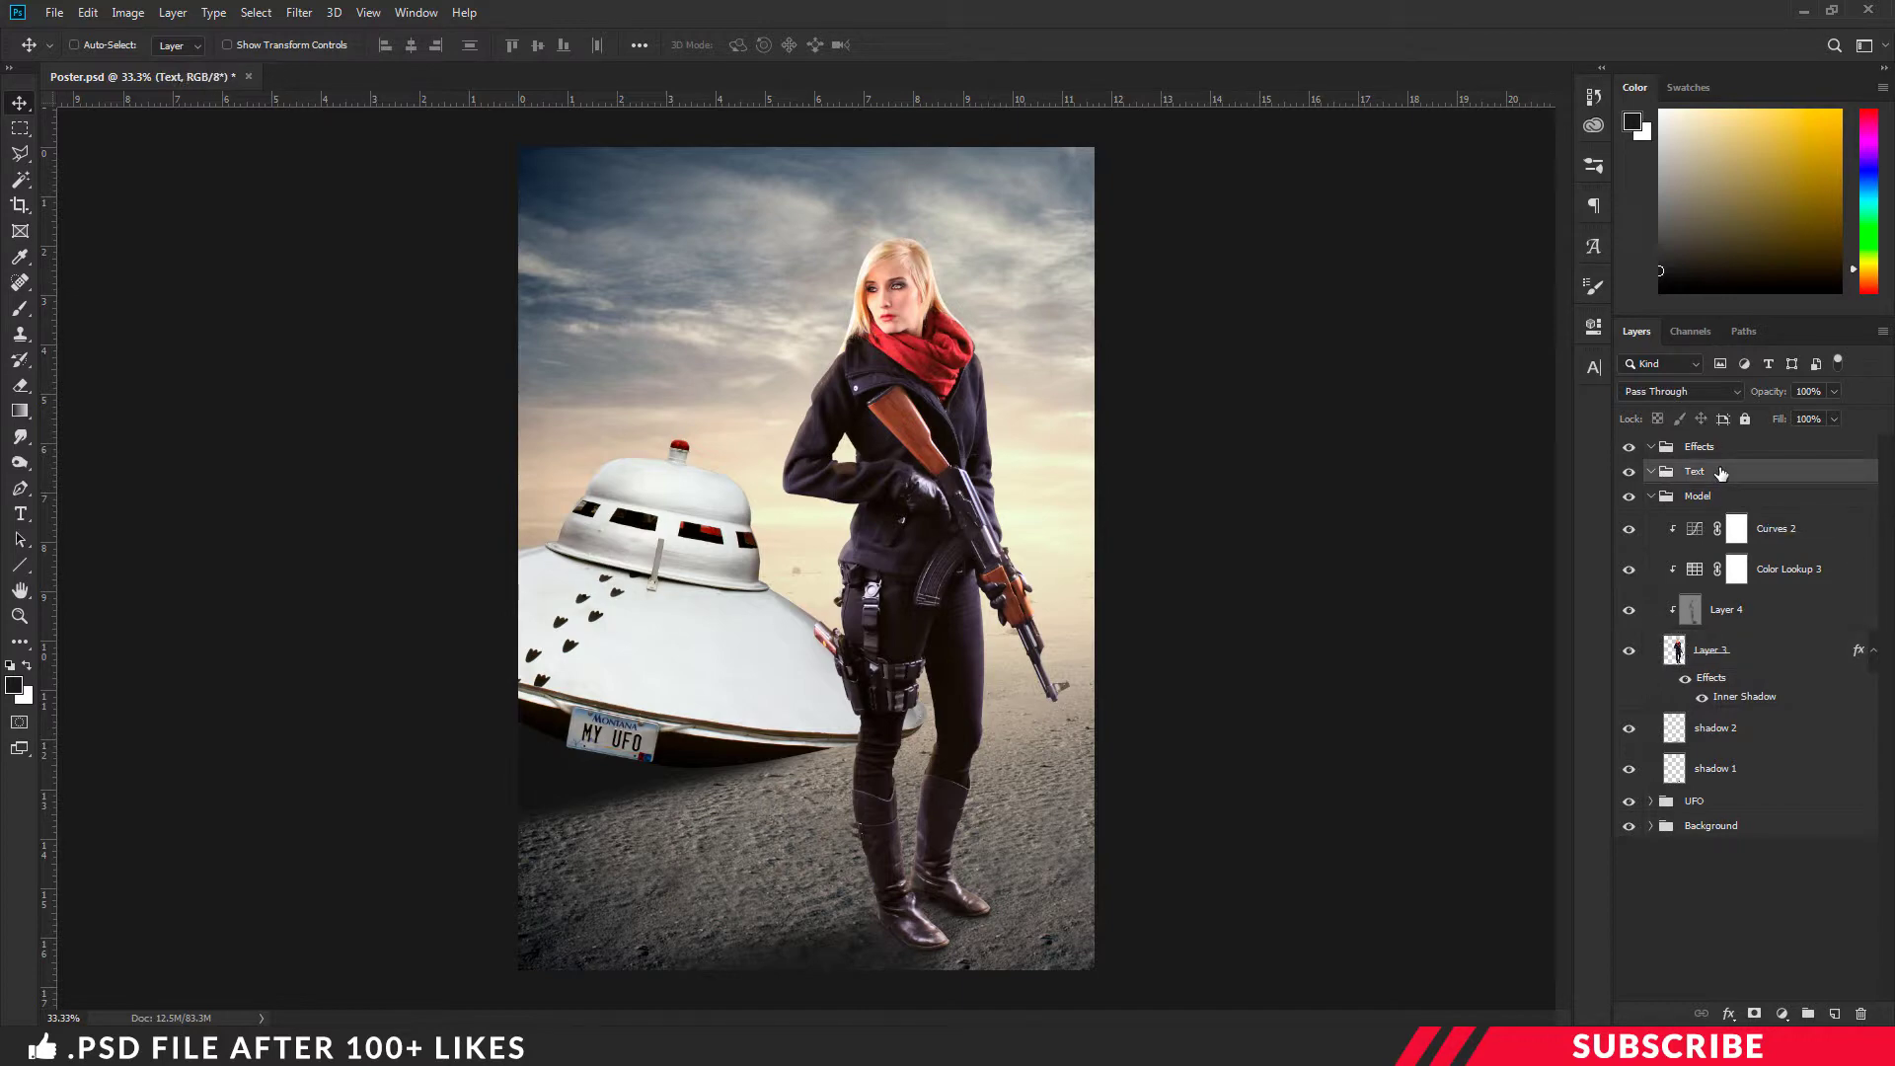
pyautogui.click(1651, 496)
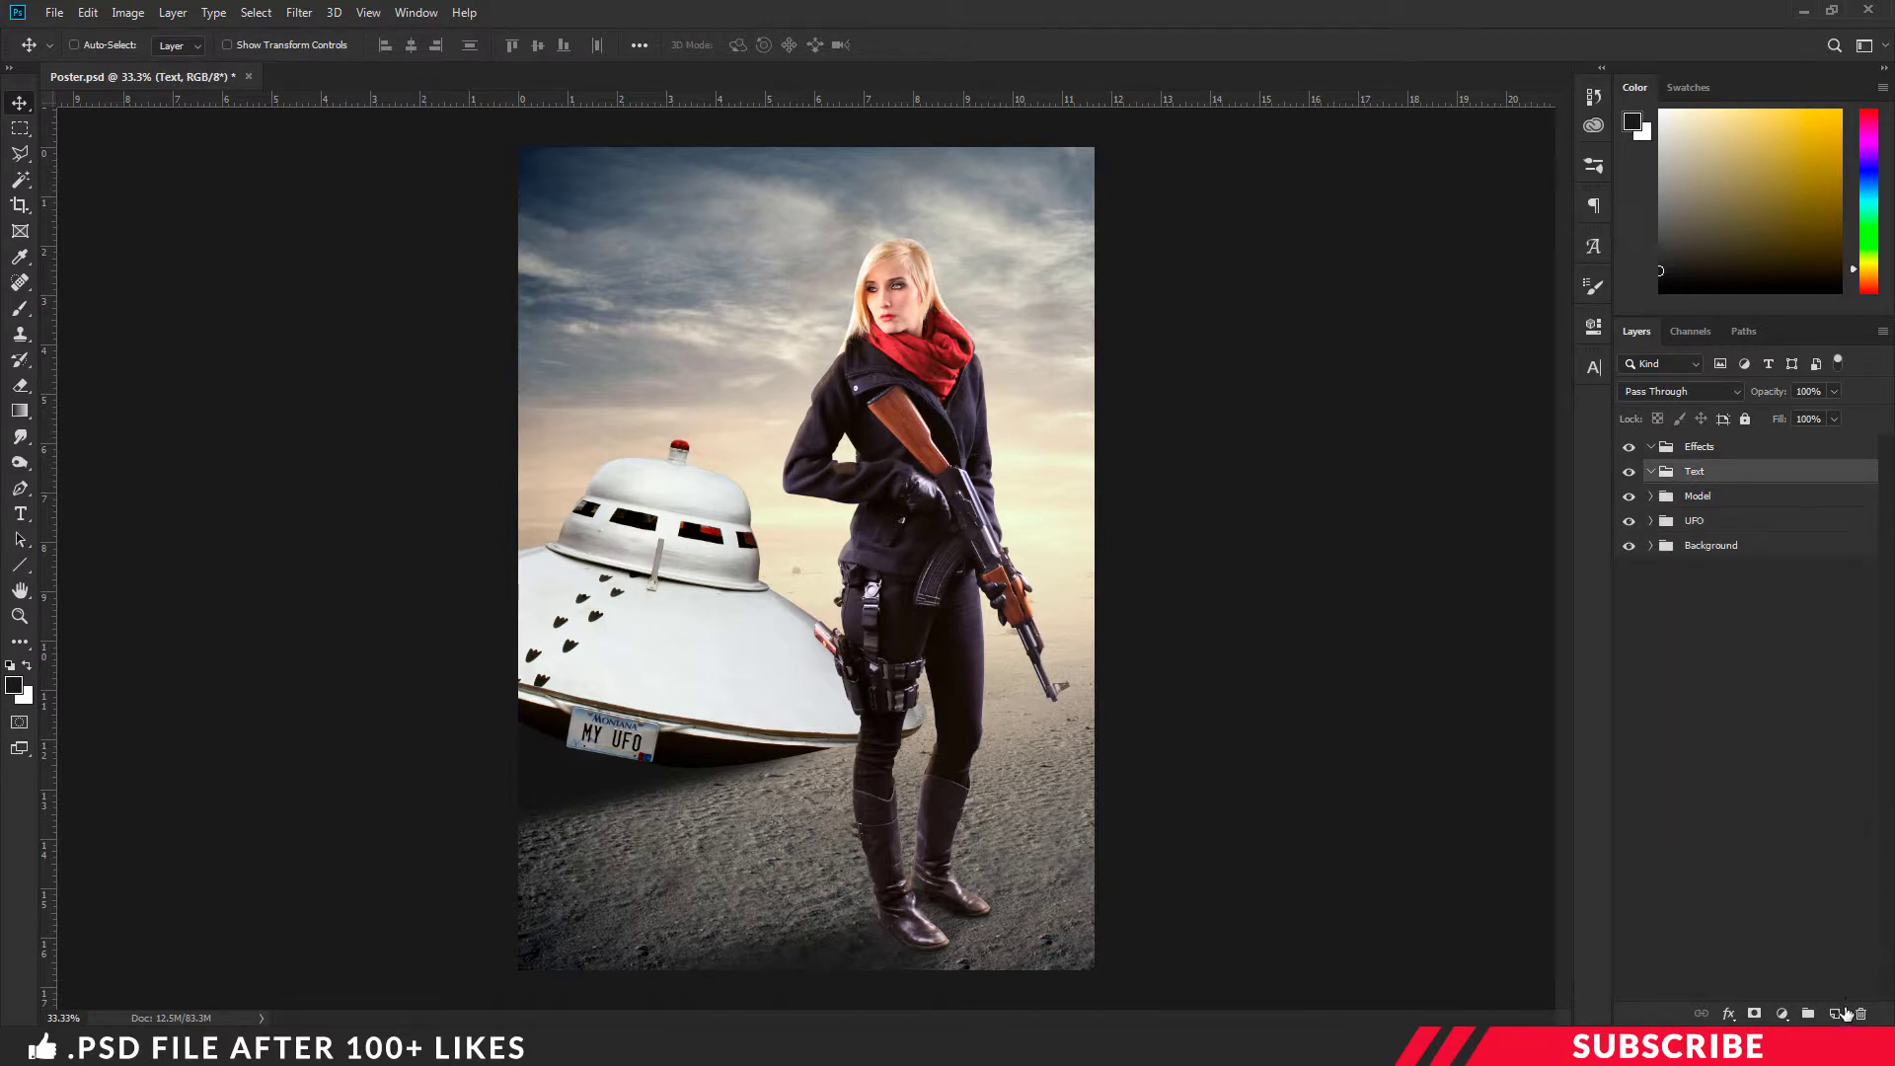
pyautogui.click(1838, 1013)
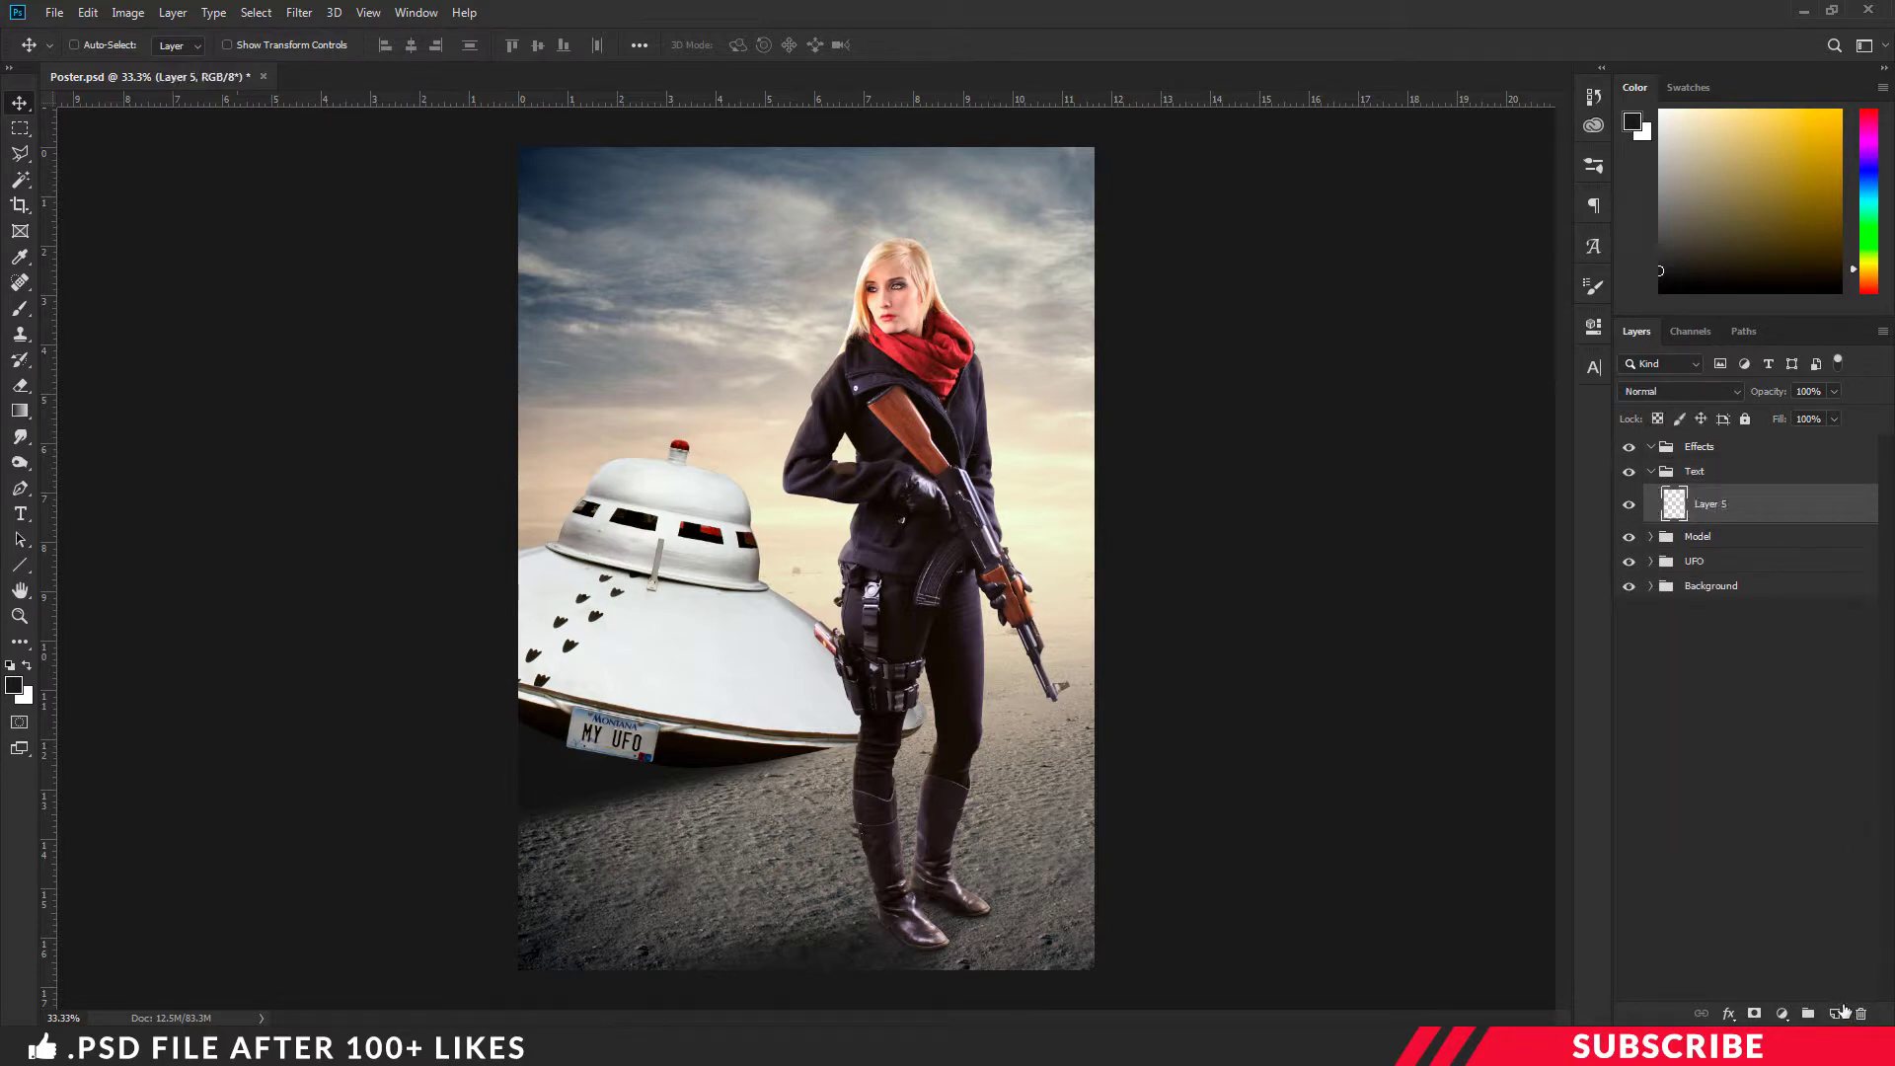
pyautogui.click(13, 685)
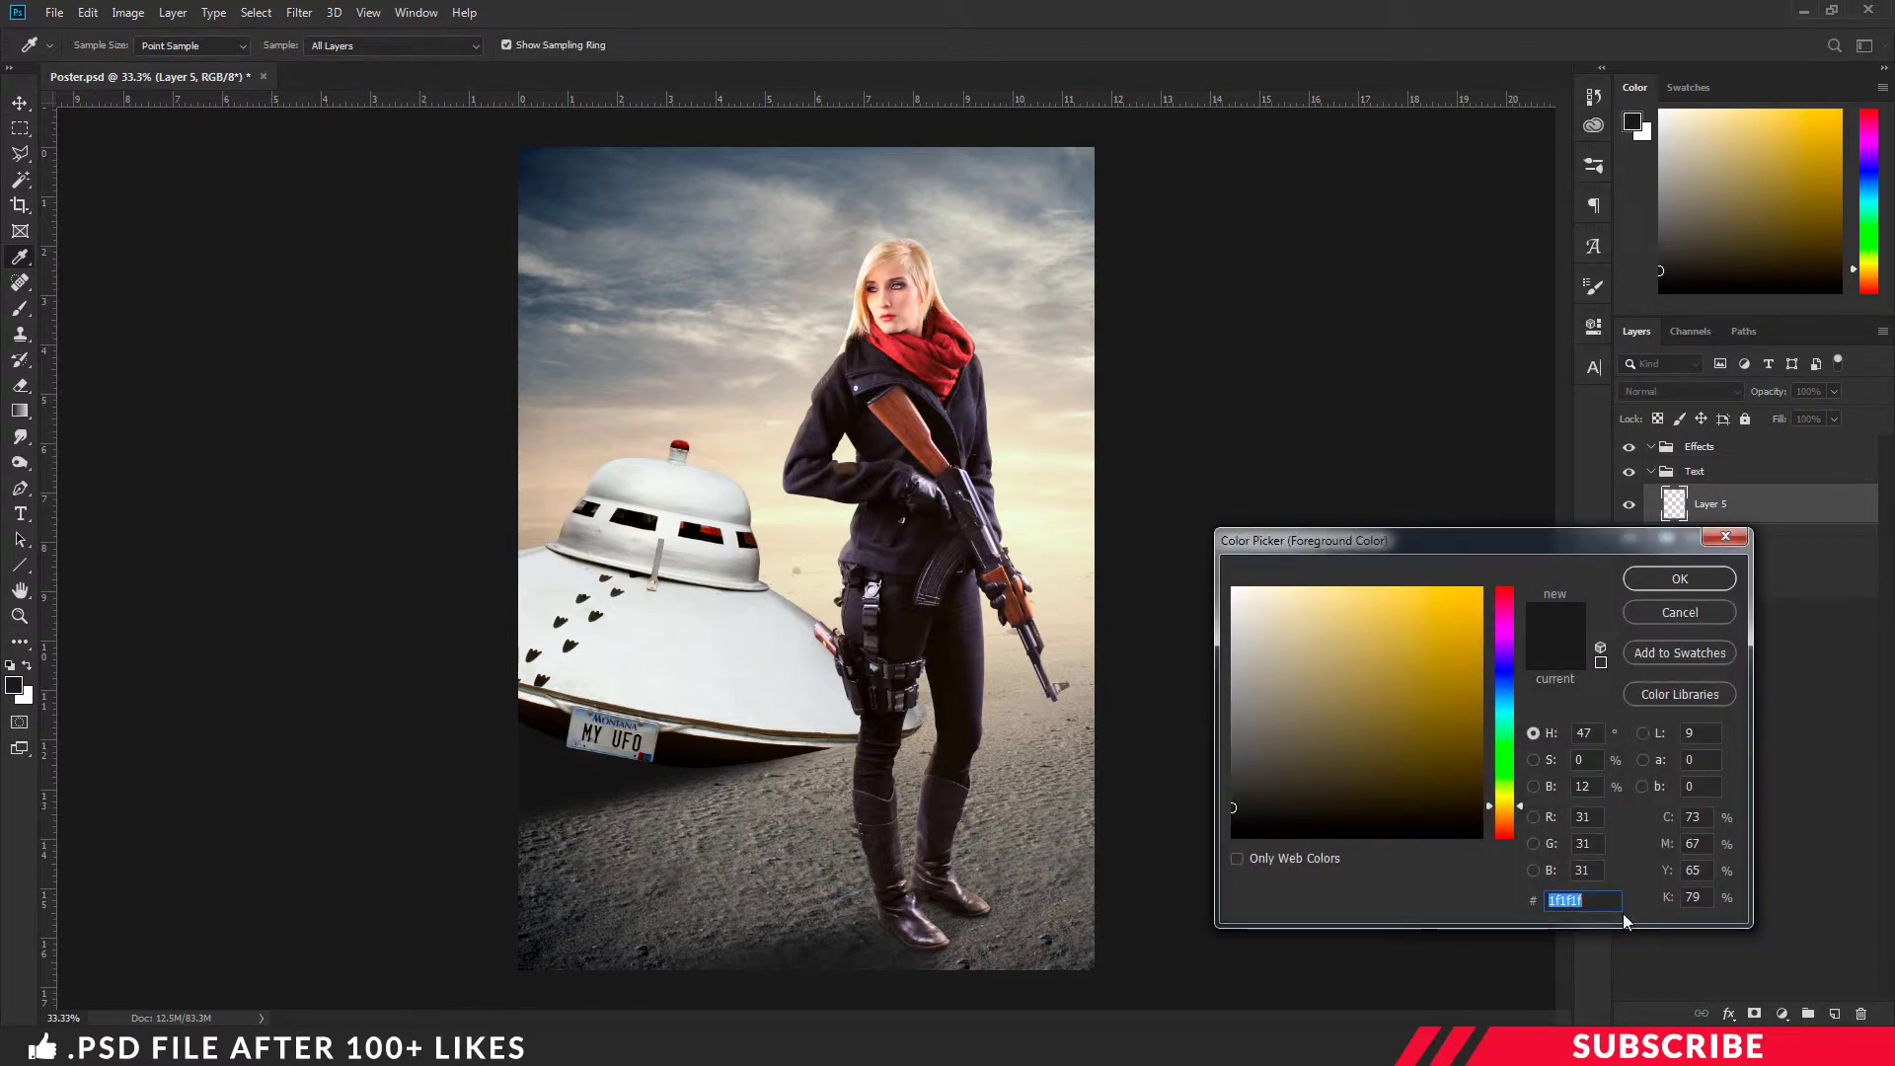
pyautogui.write('f')
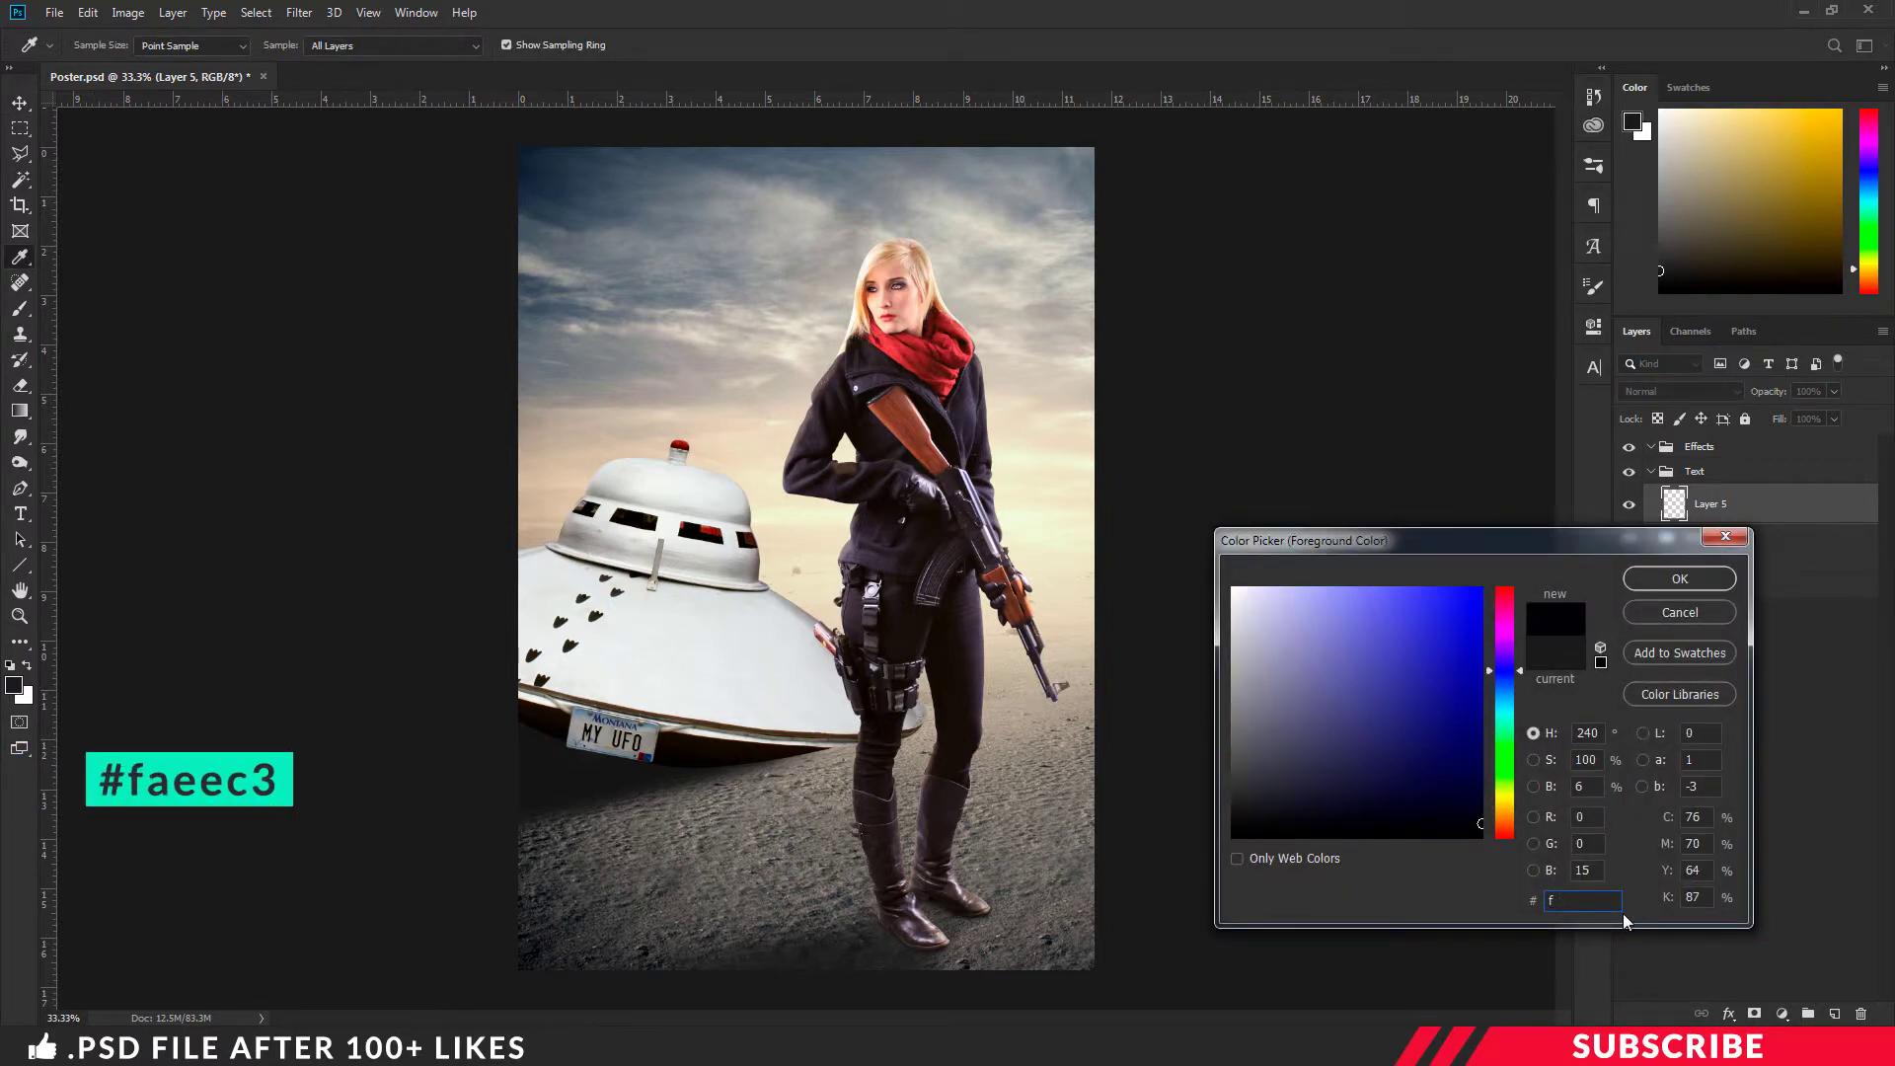
pyautogui.write('aeec3')
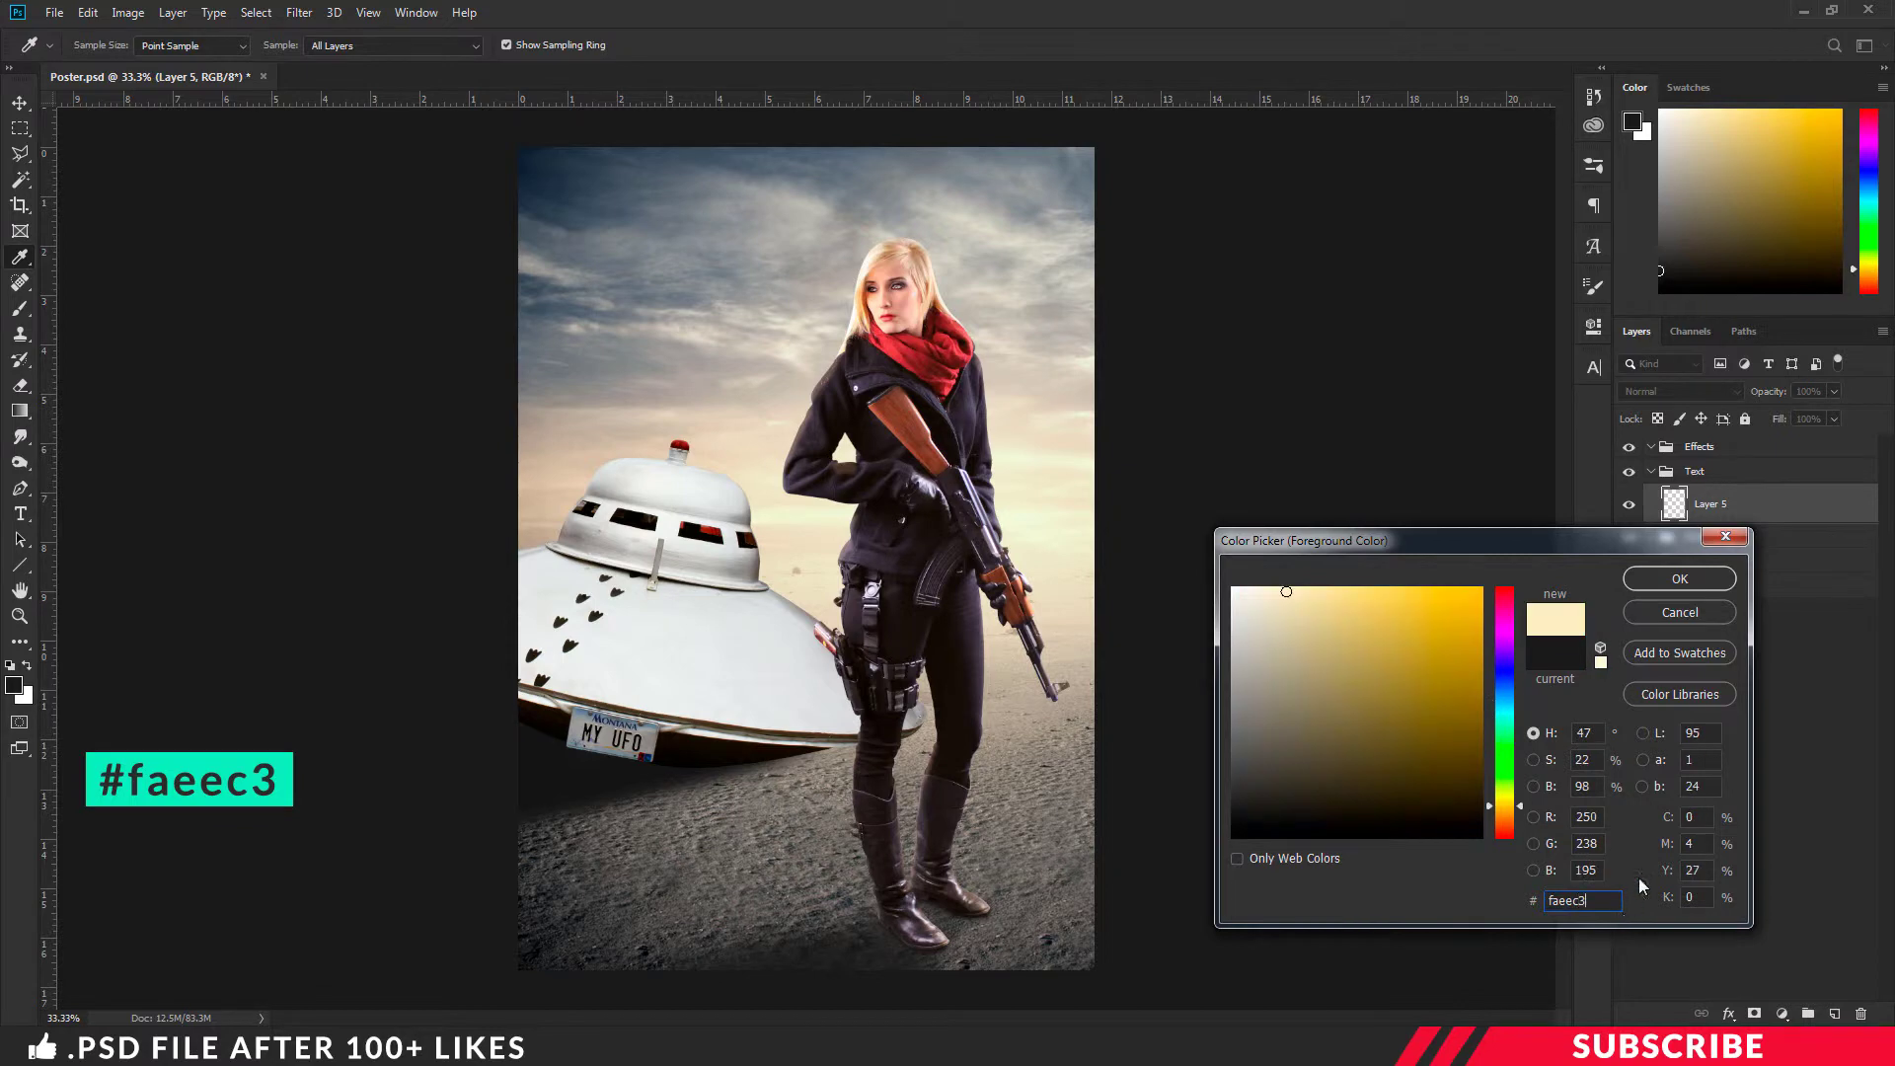
pyautogui.click(1690, 579)
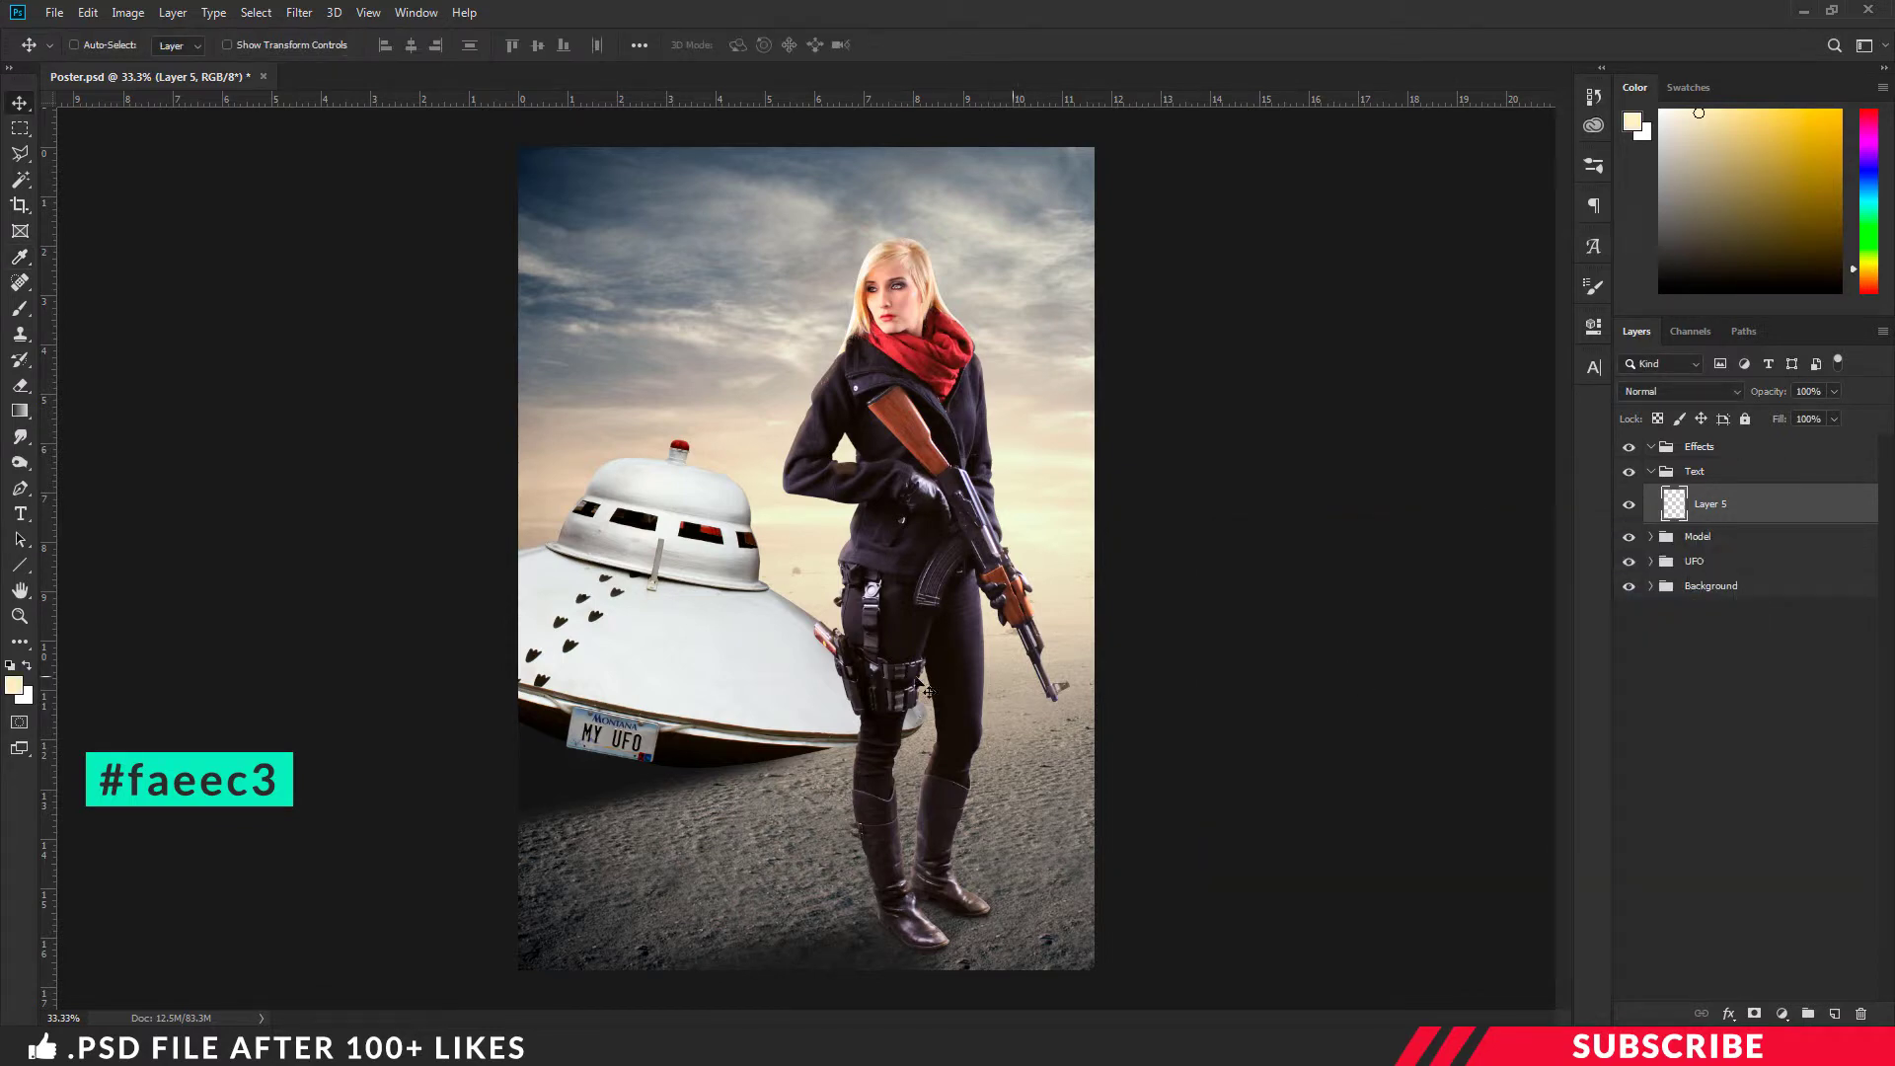
# - Write 'ALINA' at 169 pt and move it to the poster's bottom centre
pyautogui.press('t')
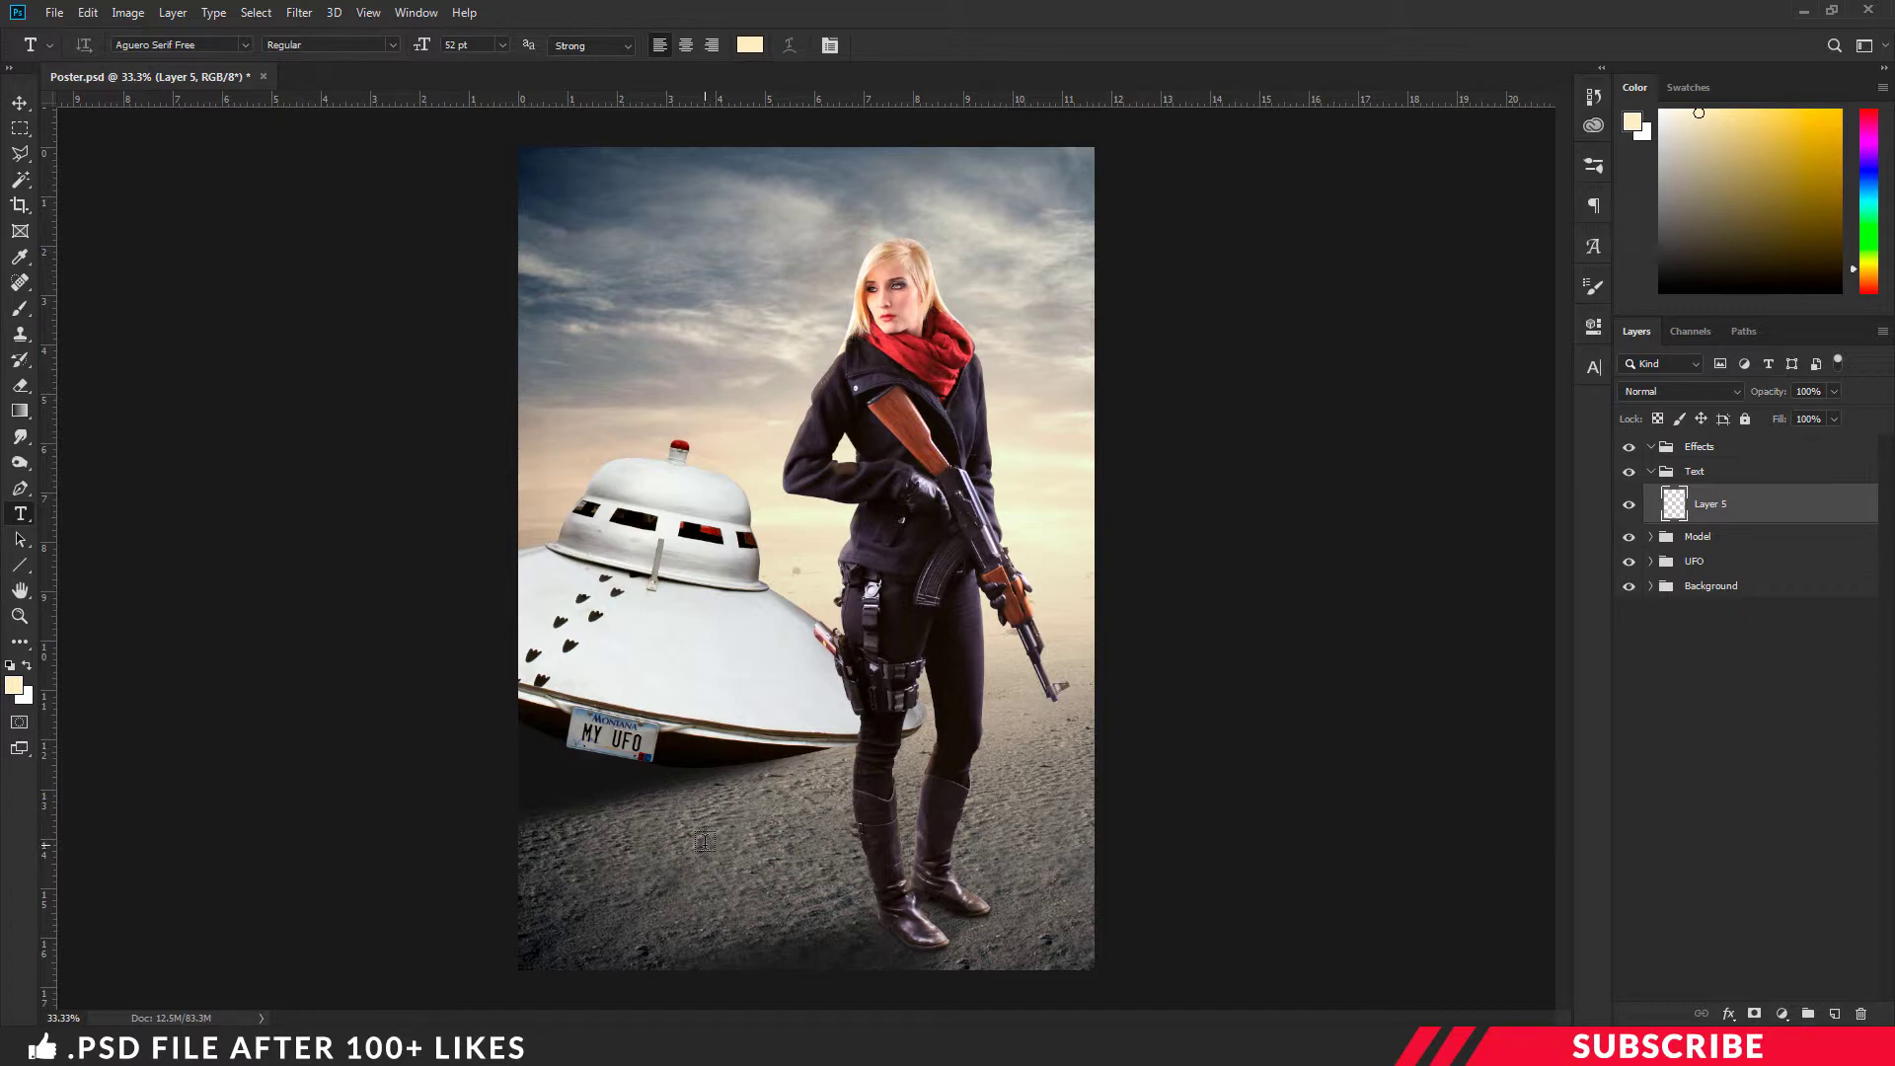
pyautogui.click(706, 838)
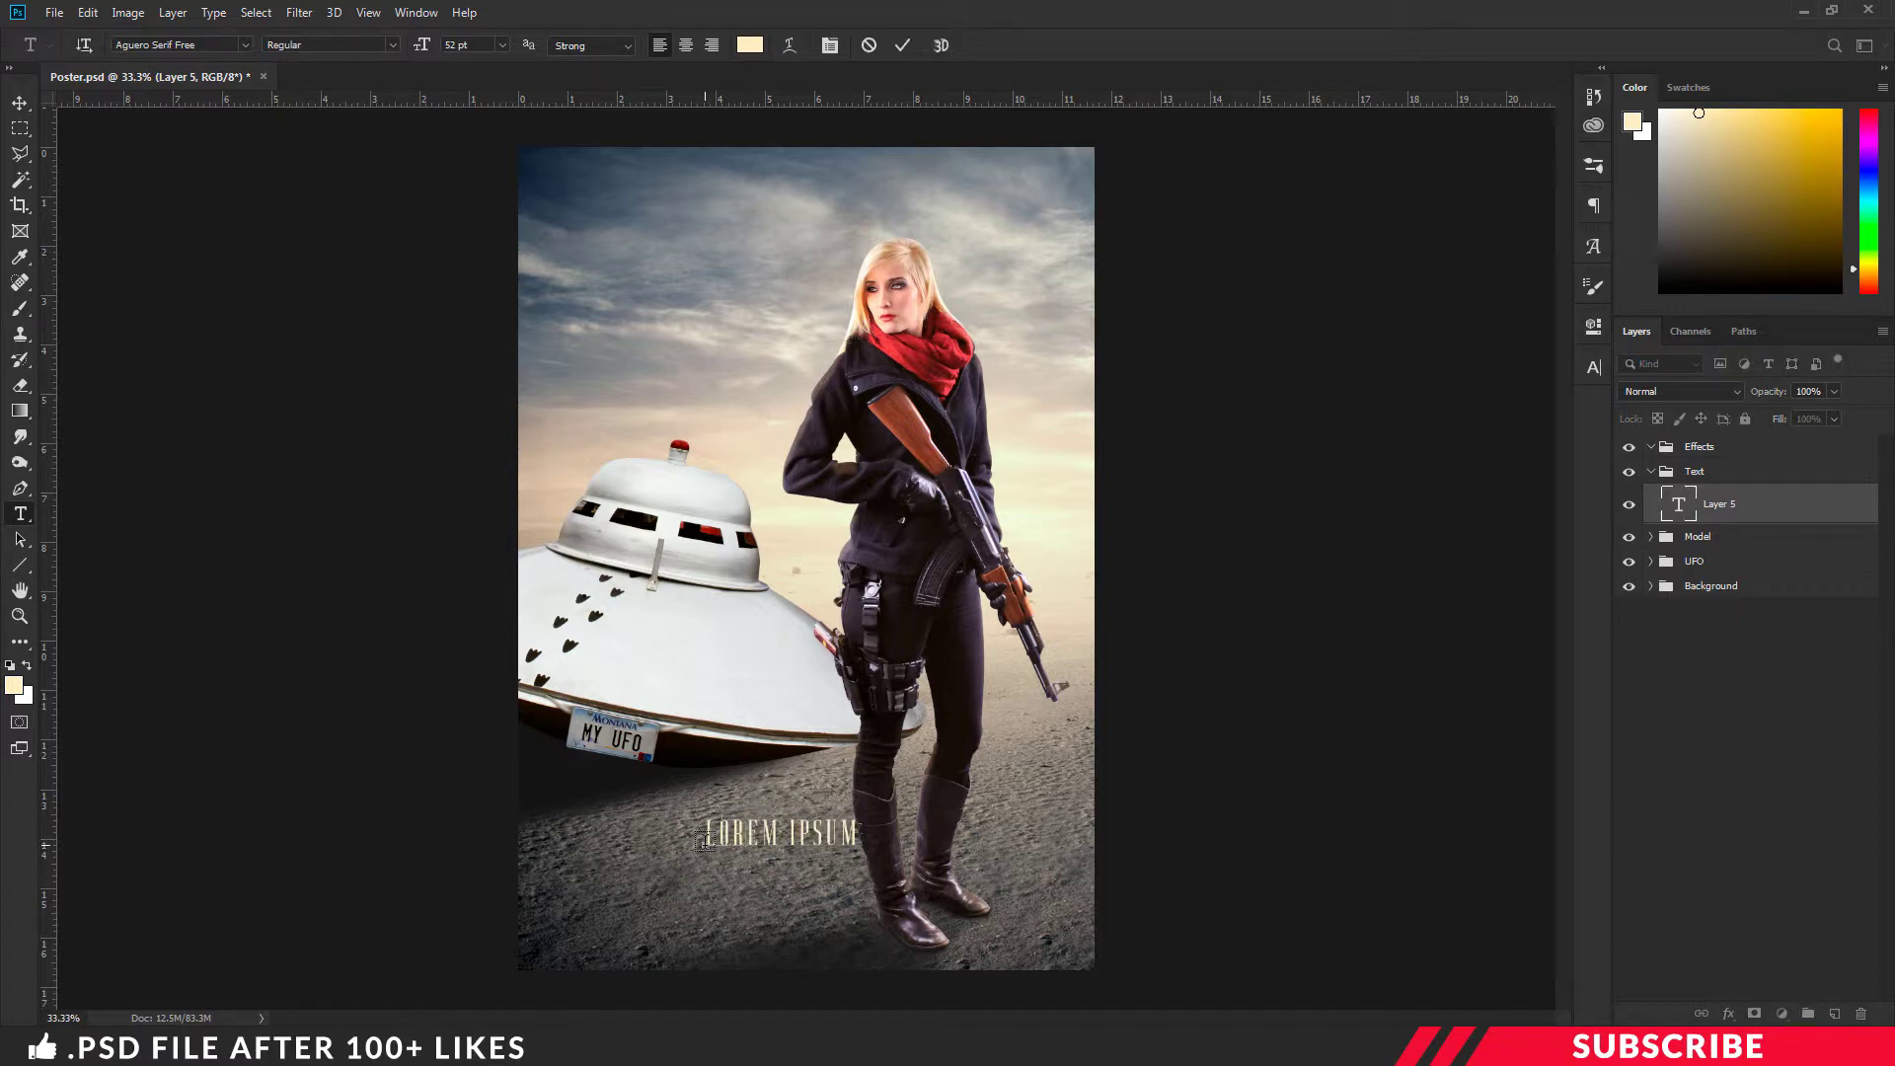
pyautogui.write('ALINA')
pyautogui.hotkey('ctrl', 'a')
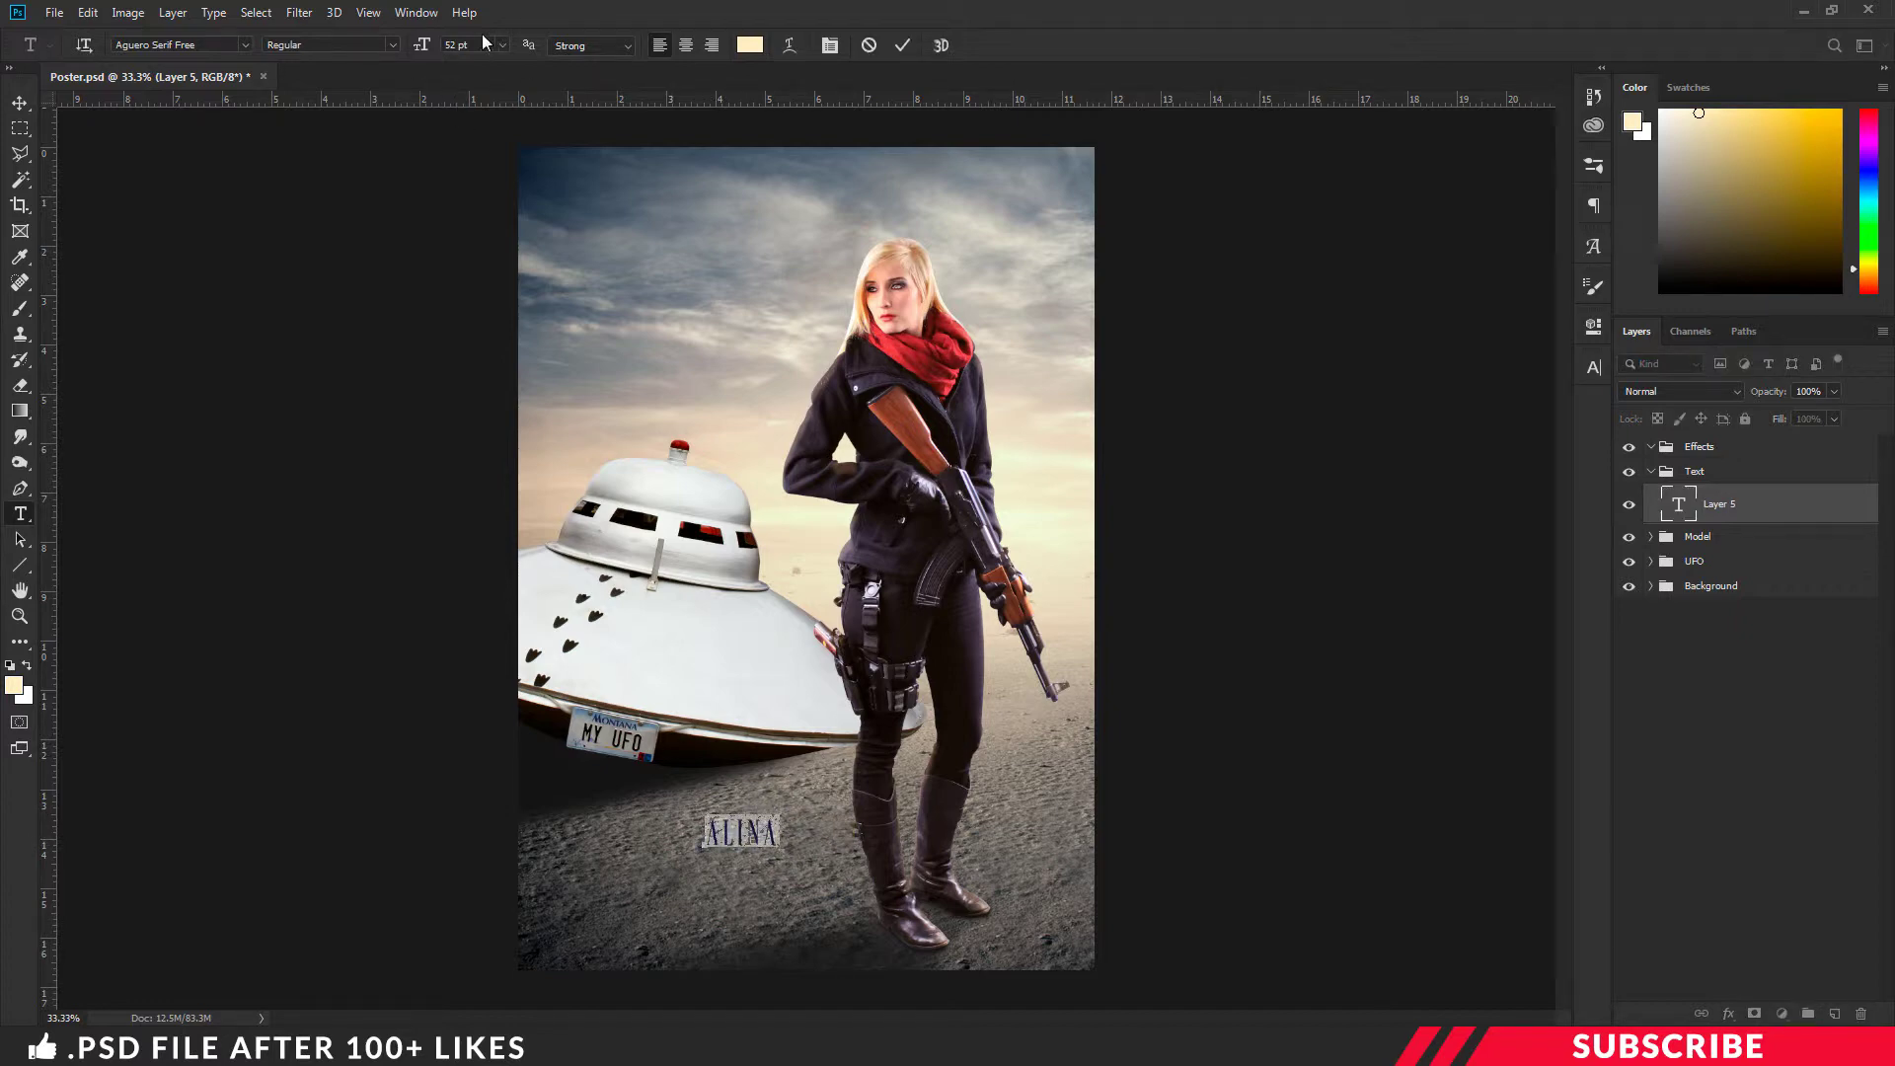
pyautogui.click(416, 47)
pyautogui.write('169')
pyautogui.press('Return')
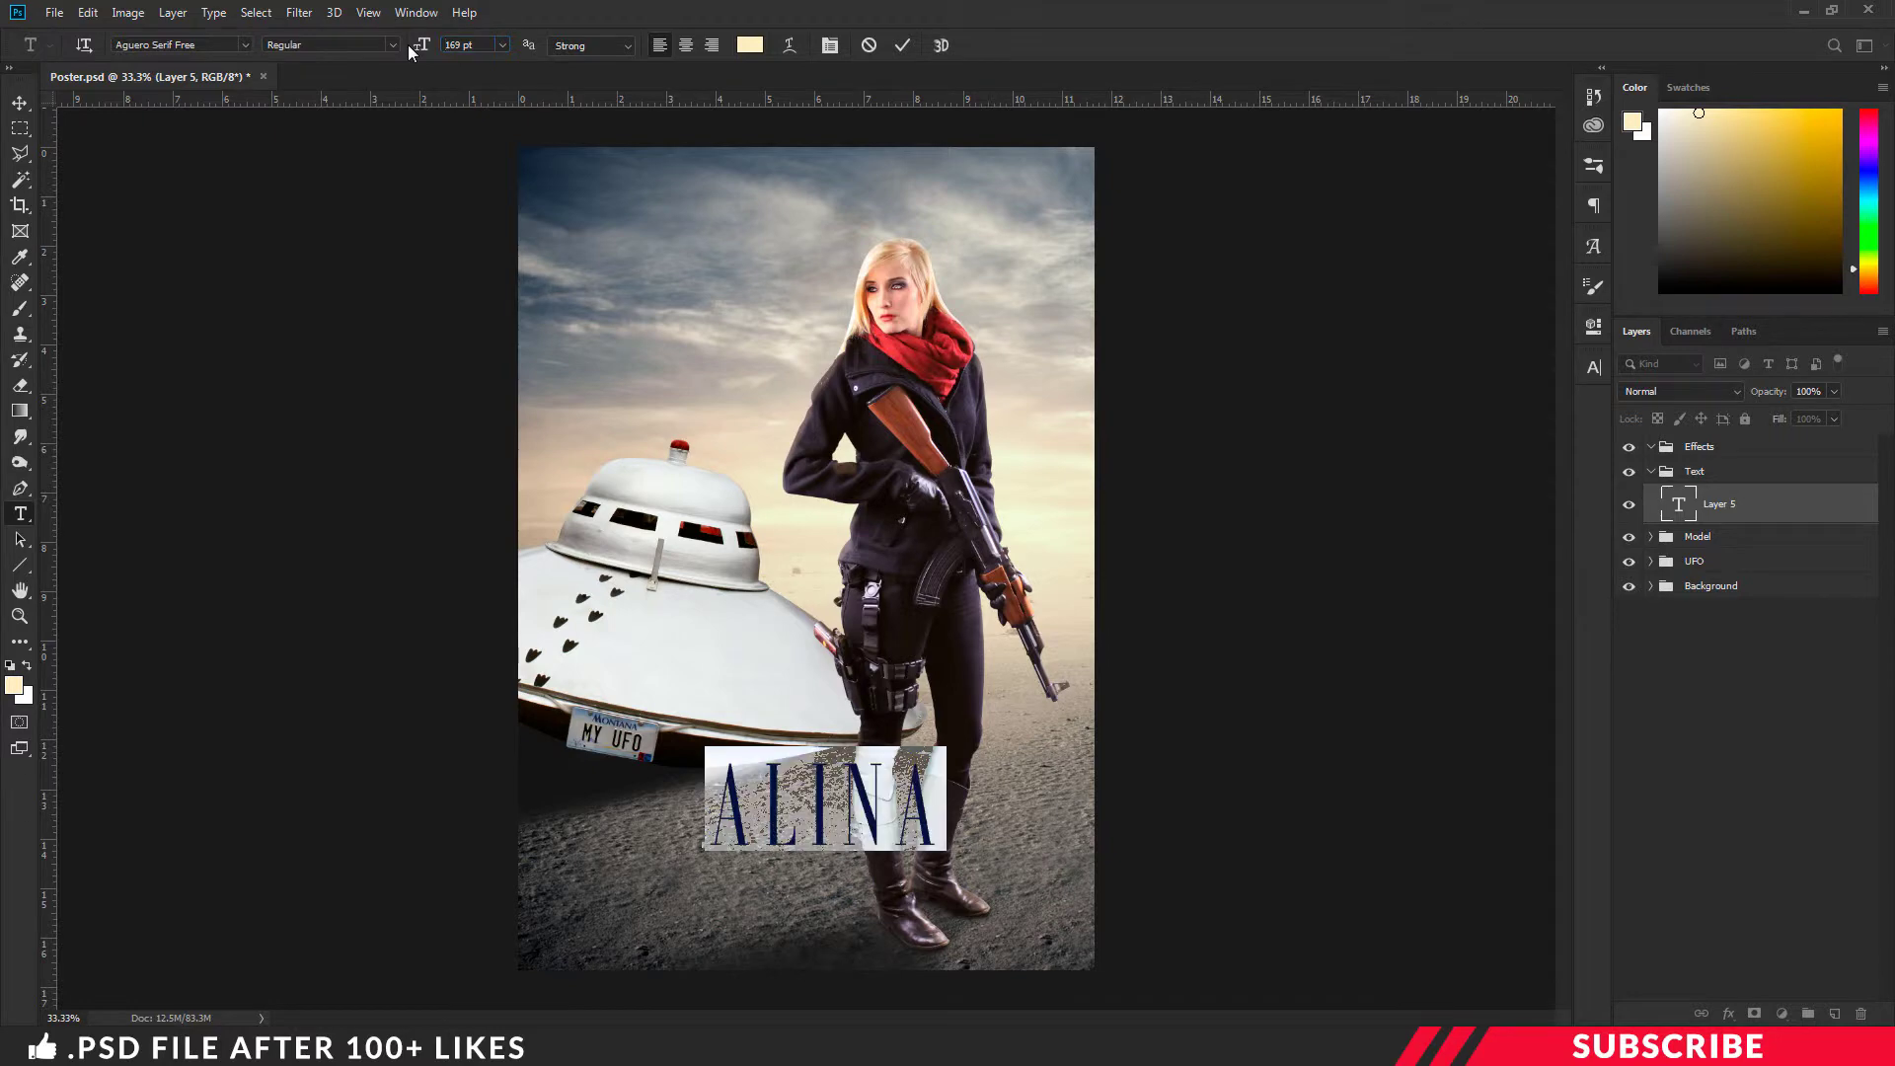
pyautogui.hotkey('ctrl', 'Return')
pyautogui.click(893, 824)
pyautogui.press('Escape')
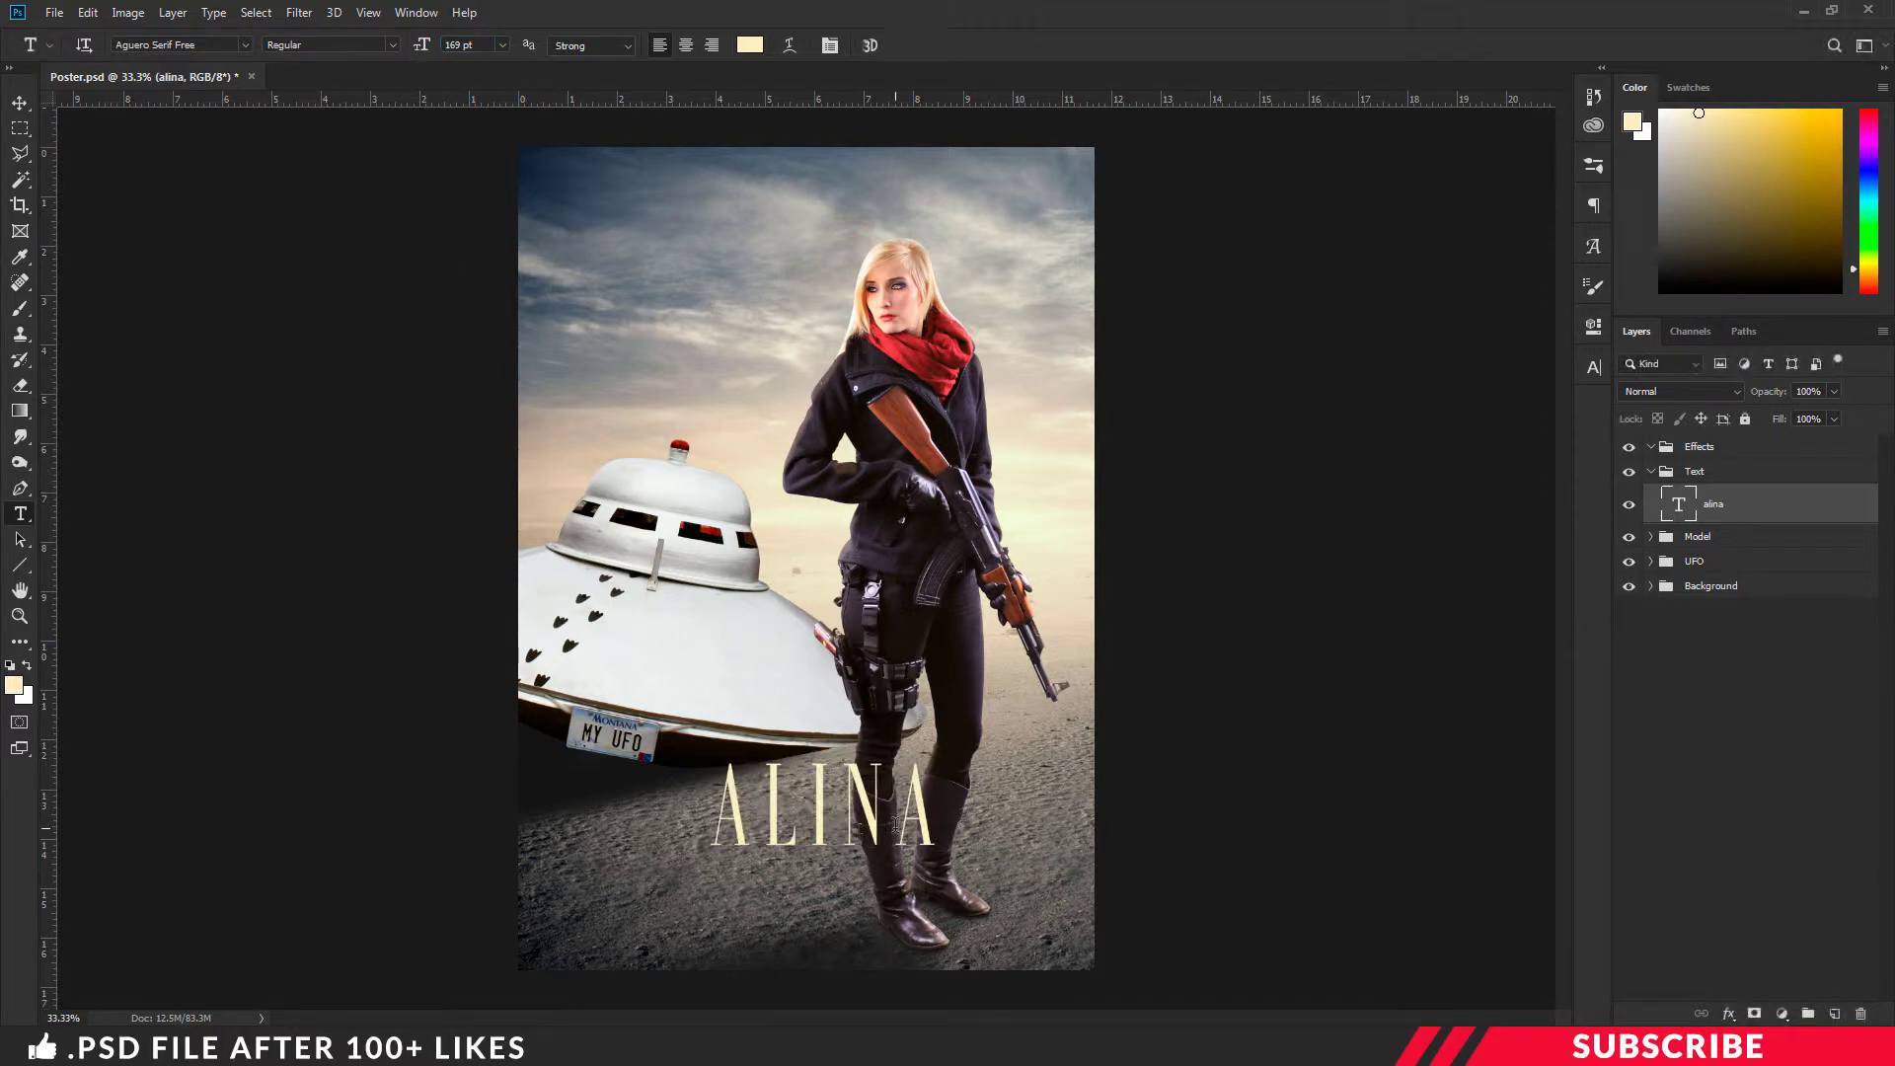
pyautogui.press('v')
pyautogui.moveTo(874, 826); pyautogui.dragTo(838, 933)
# - Turn a copy of the title into 'CHAPTERX' at 50 pt beneath ALINA
pyautogui.press('t')
pyautogui.click(838, 933)
pyautogui.hotkey('ctrl', 'a')
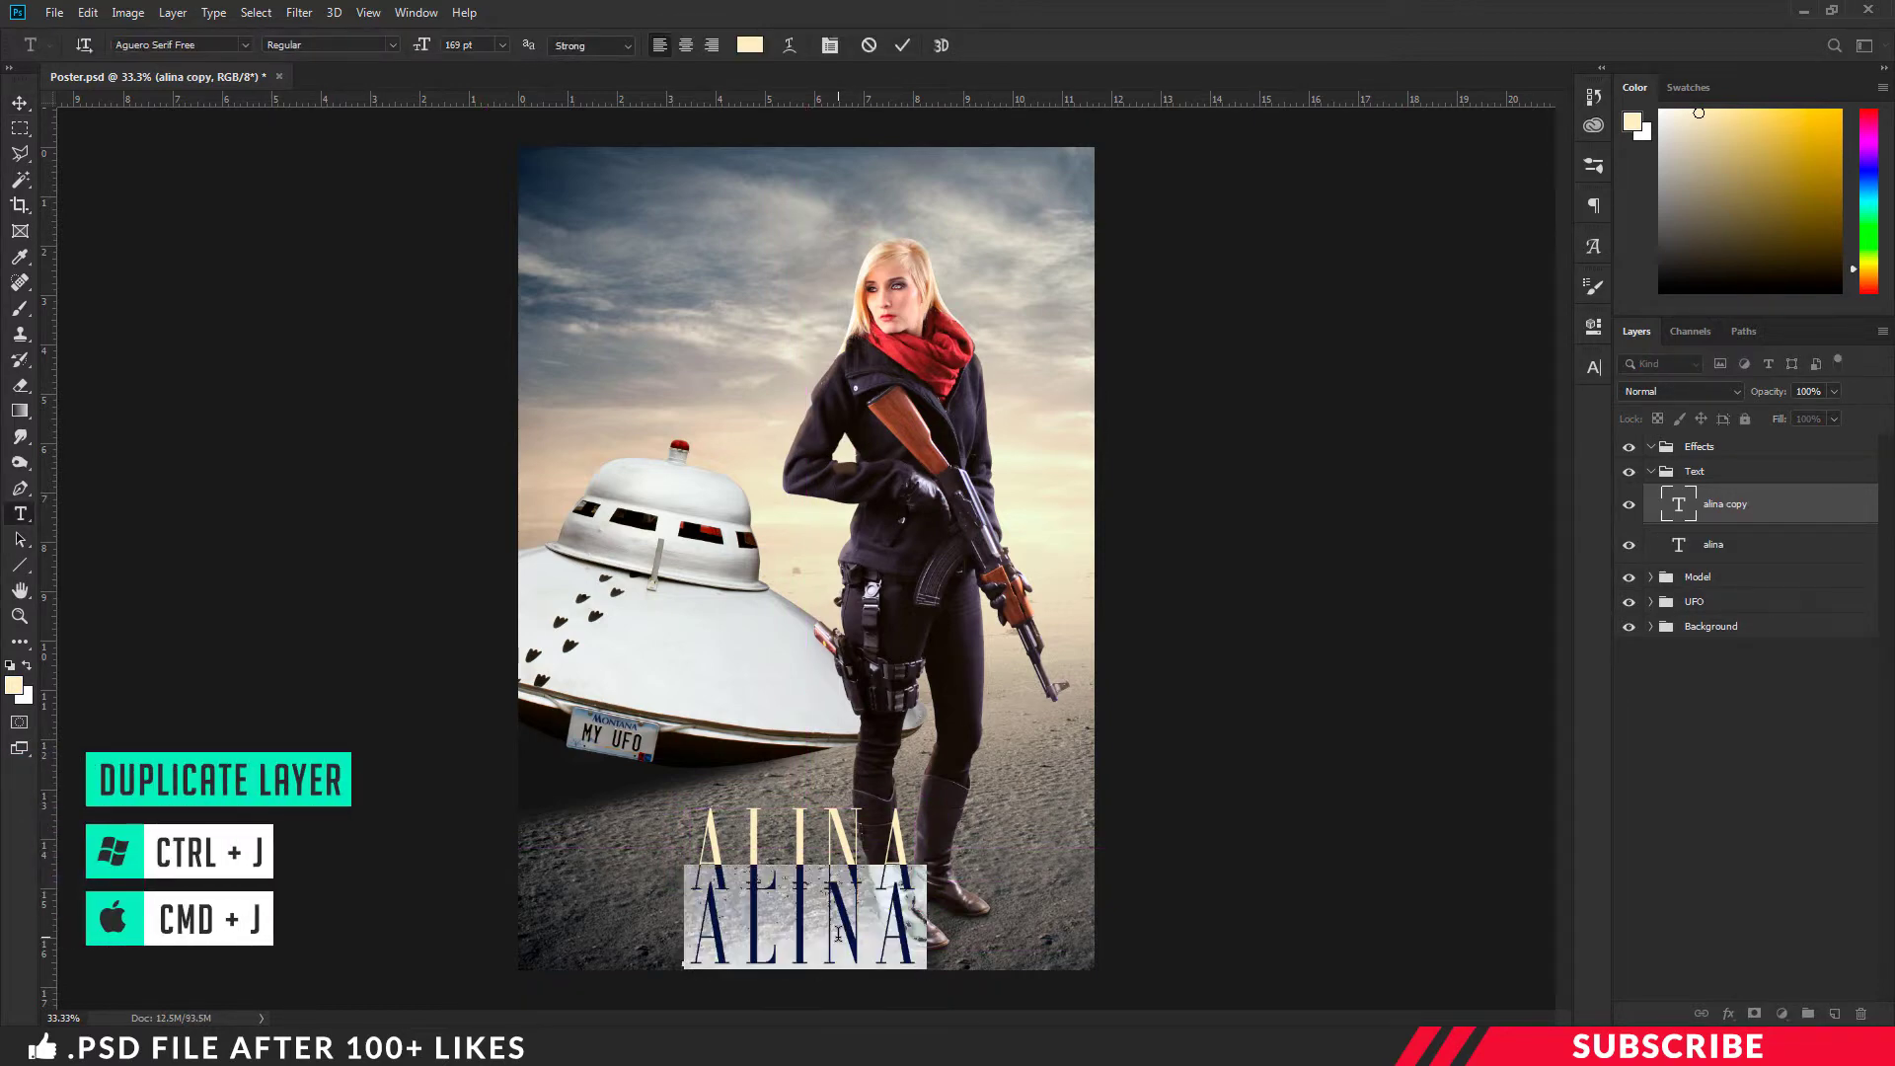
pyautogui.write('chapterx')
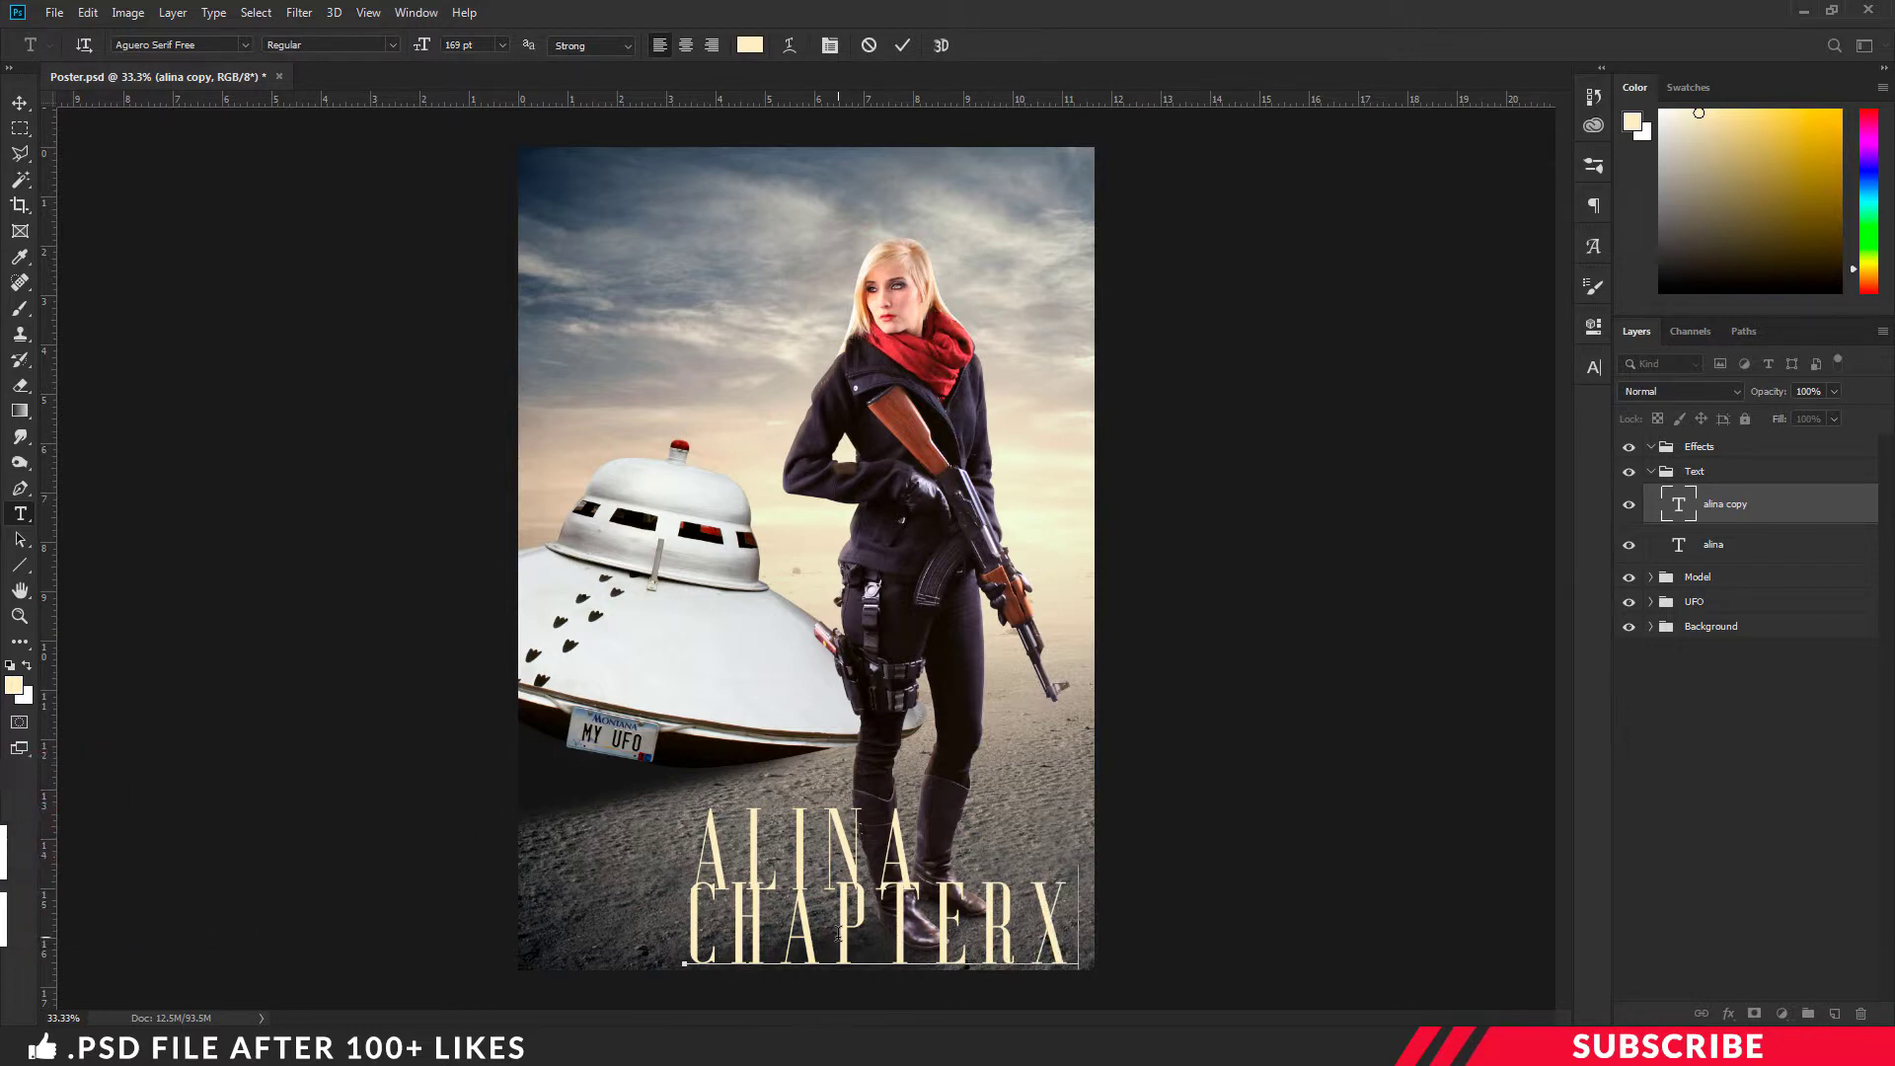
pyautogui.hotkey('ctrl', 'Return')
pyautogui.hotkey('ctrl', 'a')
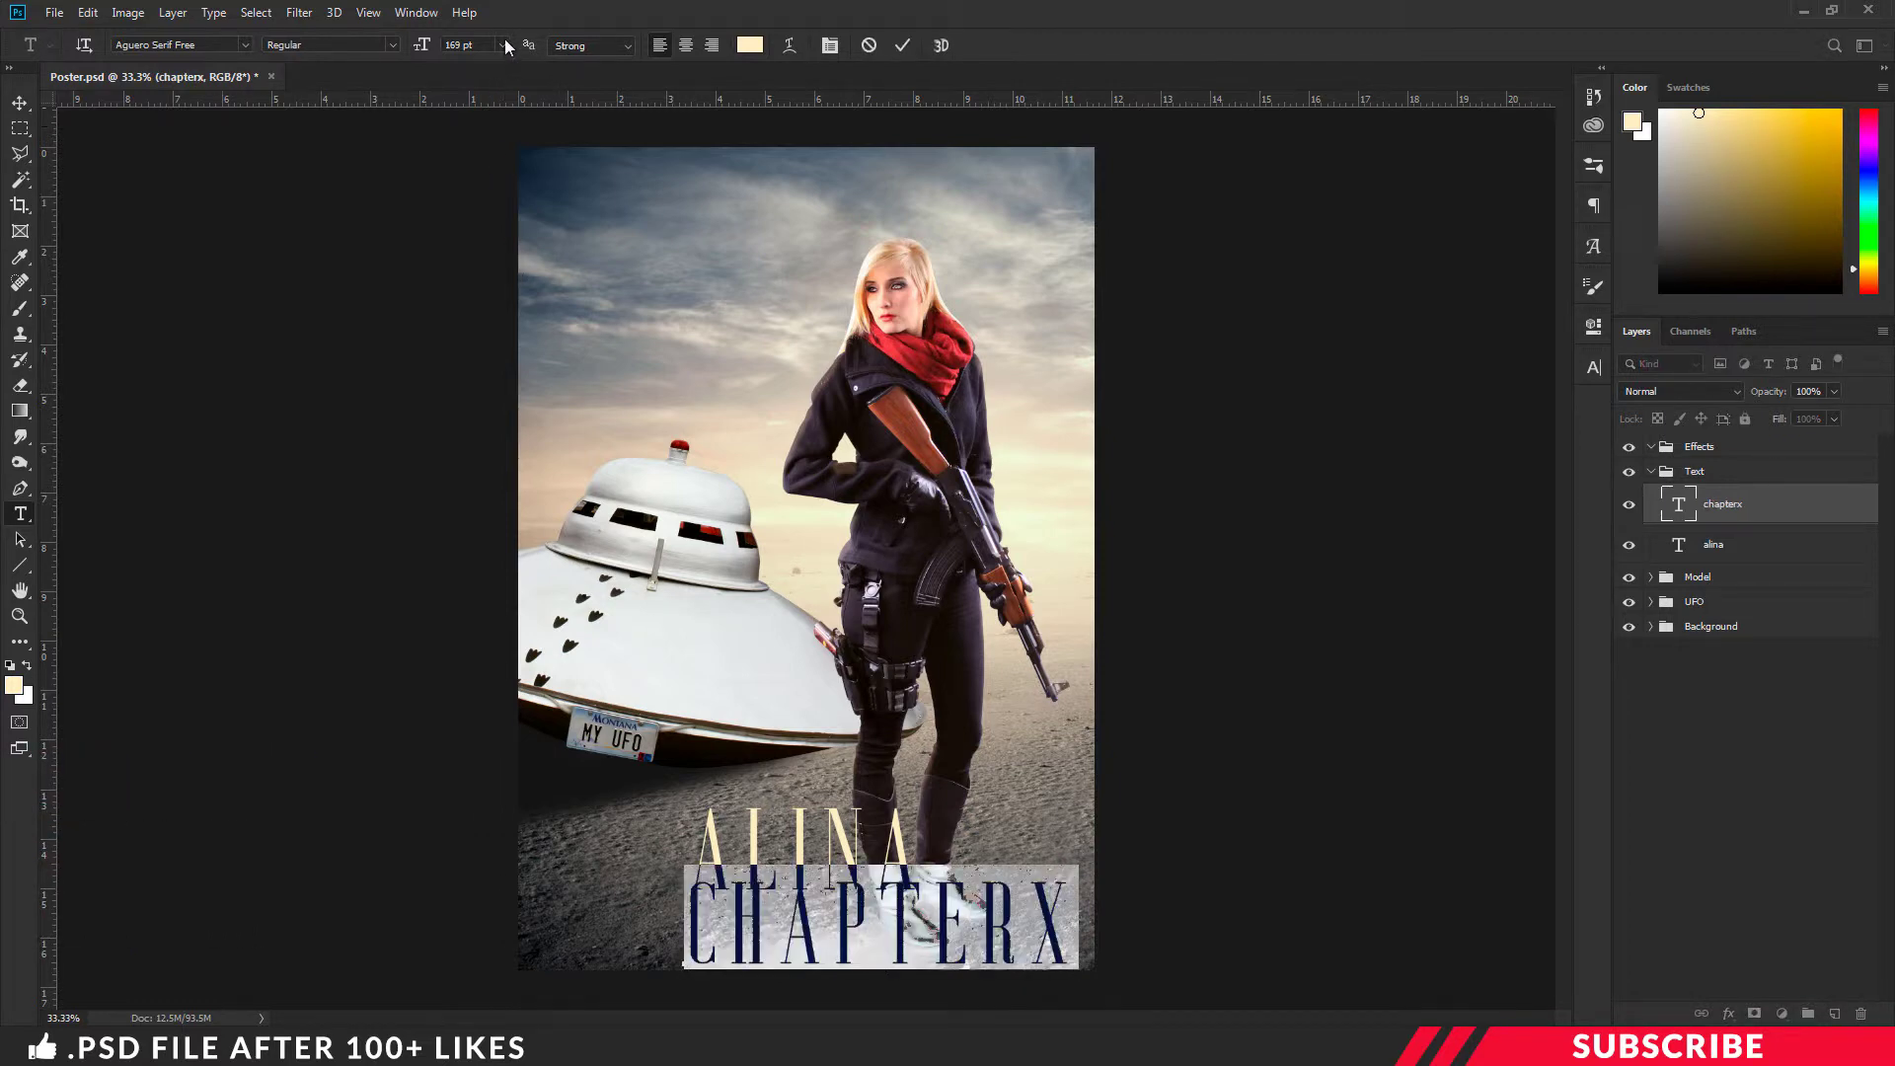
pyautogui.click(459, 44)
pyautogui.write('50')
pyautogui.press('Return')
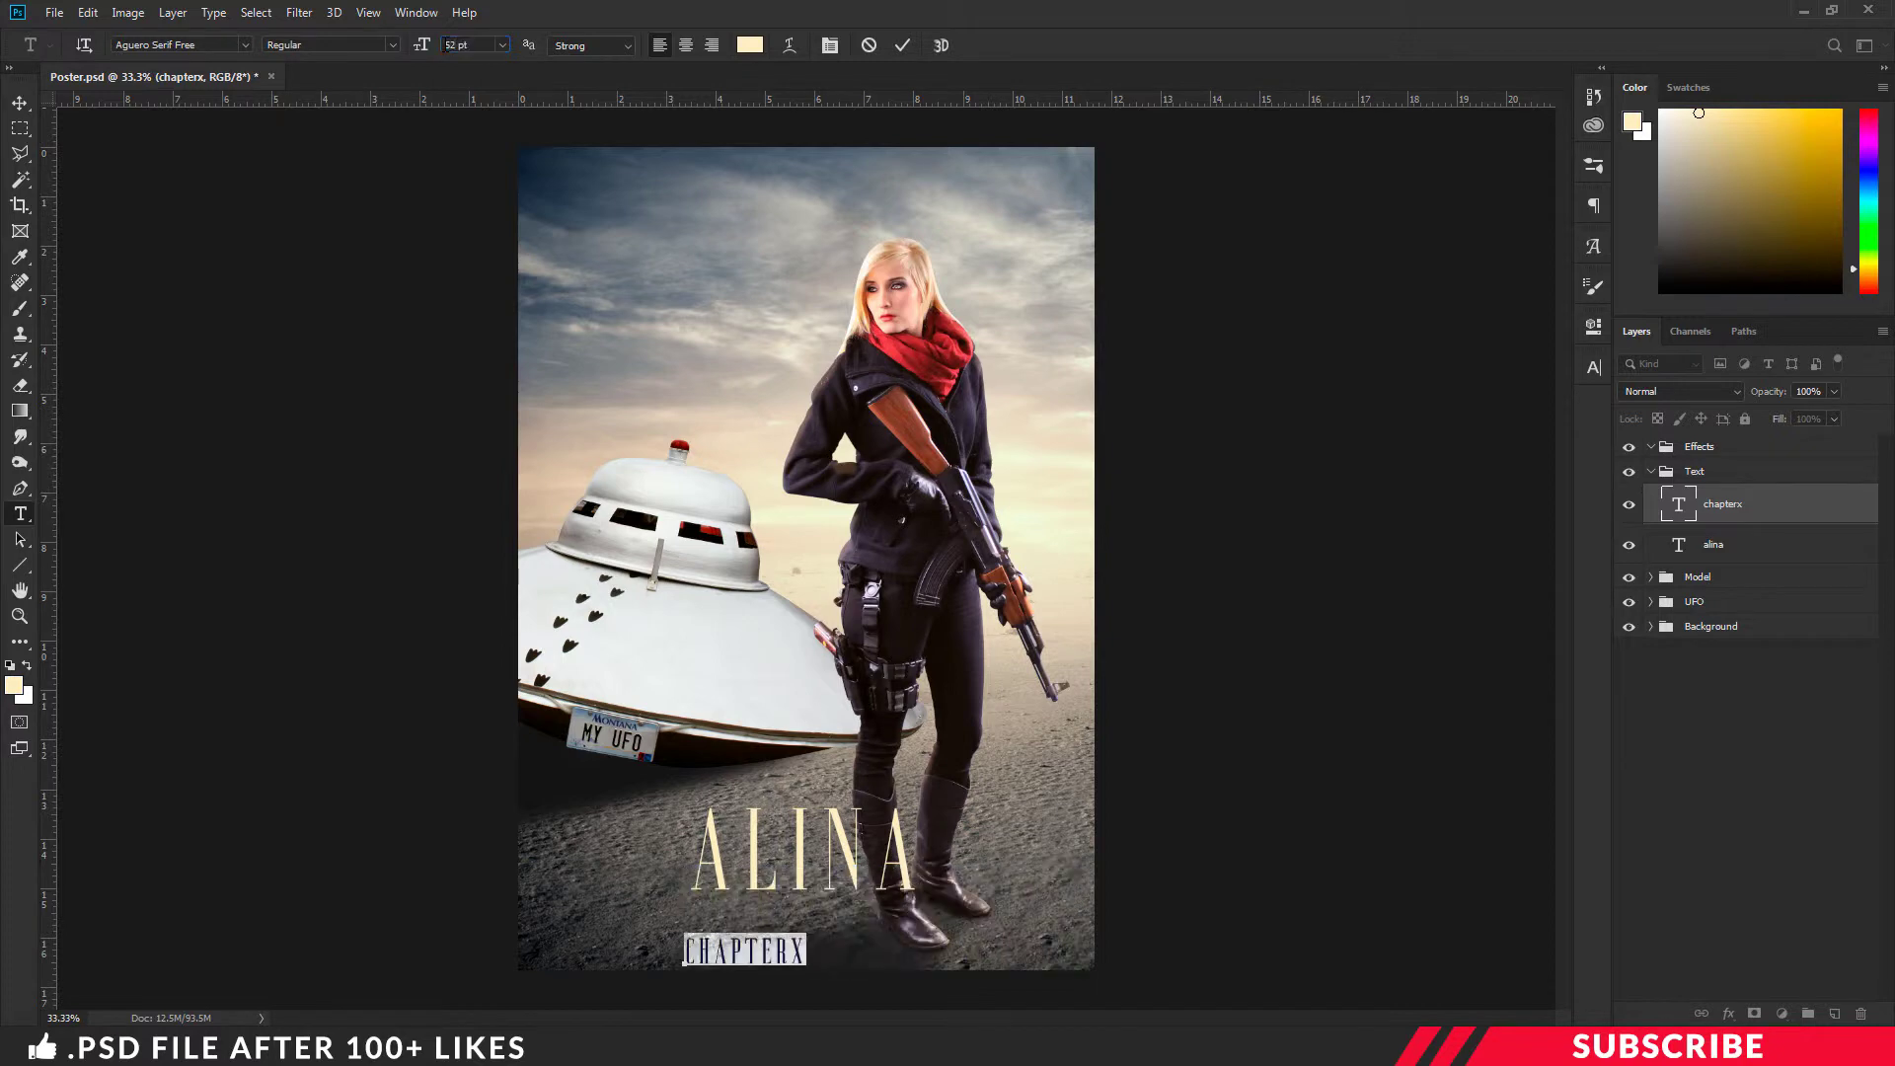
pyautogui.hotkey('ctrl', 'Return')
# - Centre CHAPTERX under ALINA, collapse the Text group and select the Effects group
pyautogui.press('v')
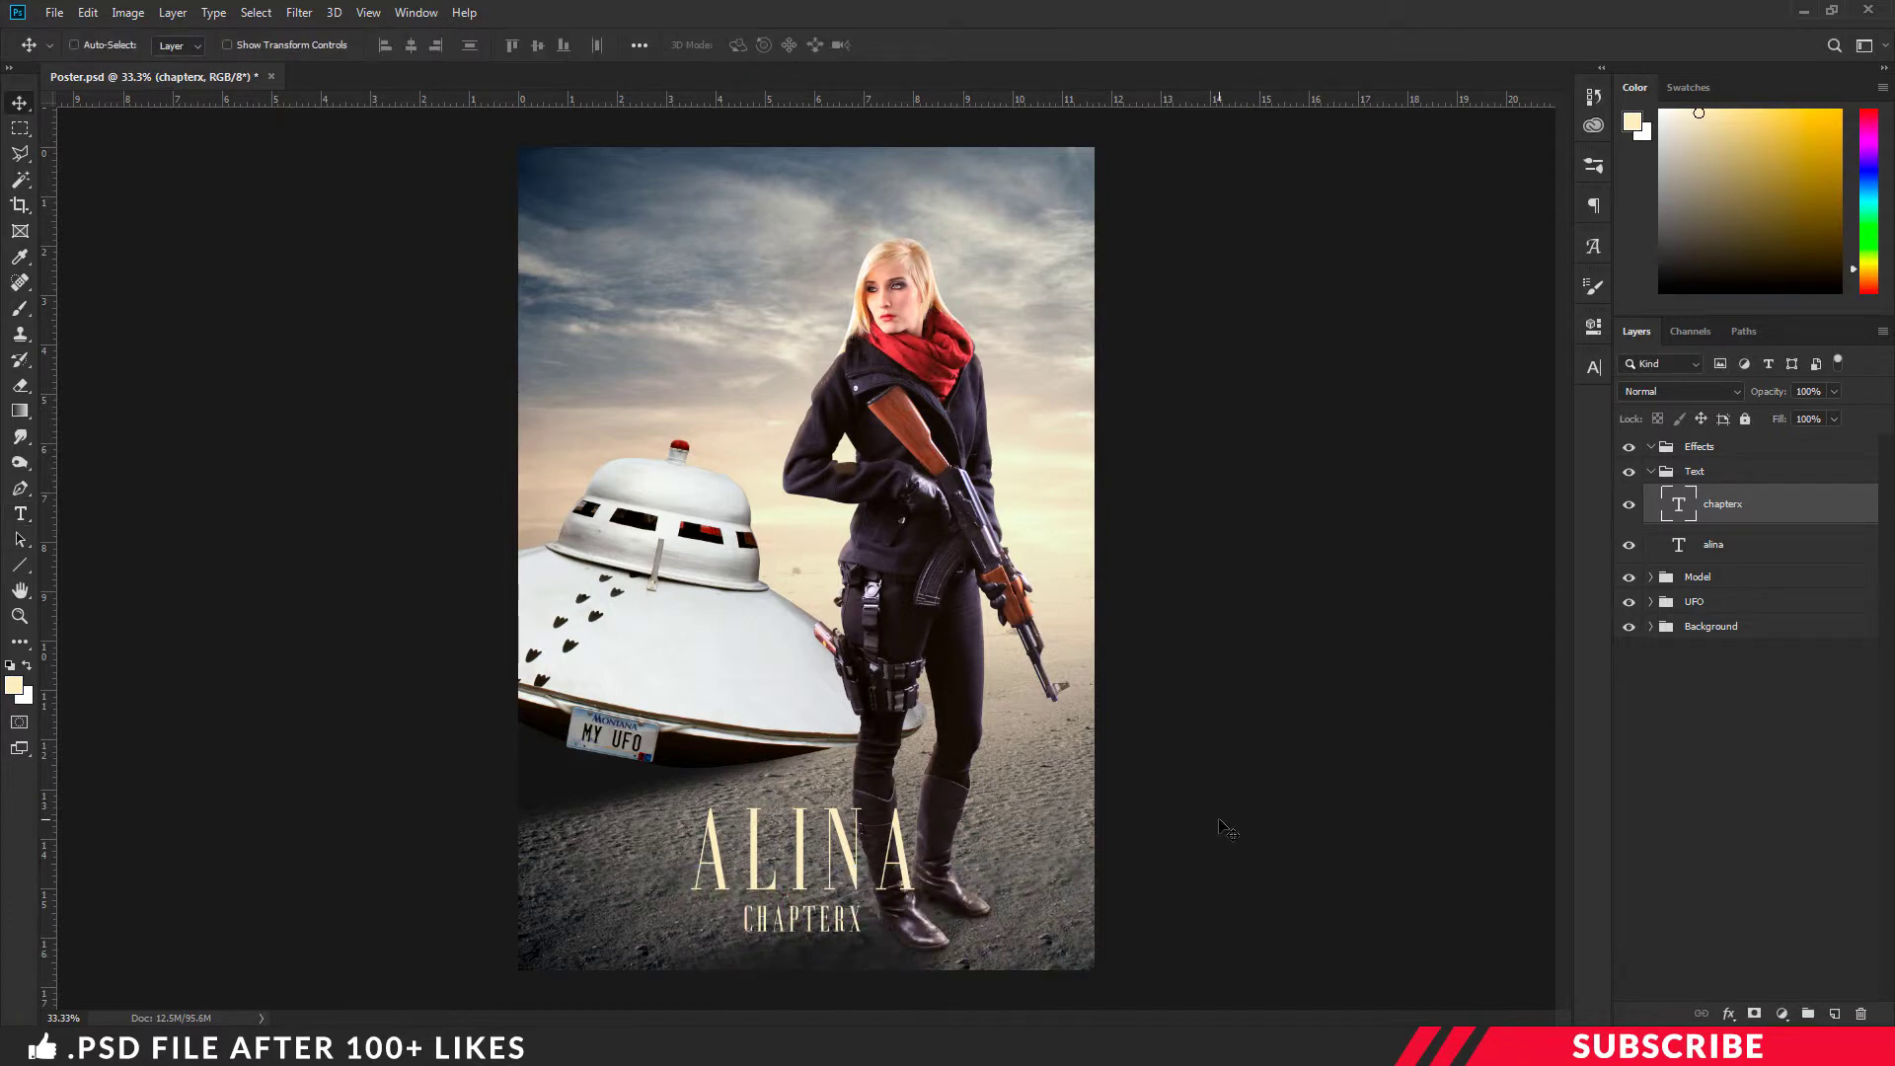
pyautogui.click(1651, 470)
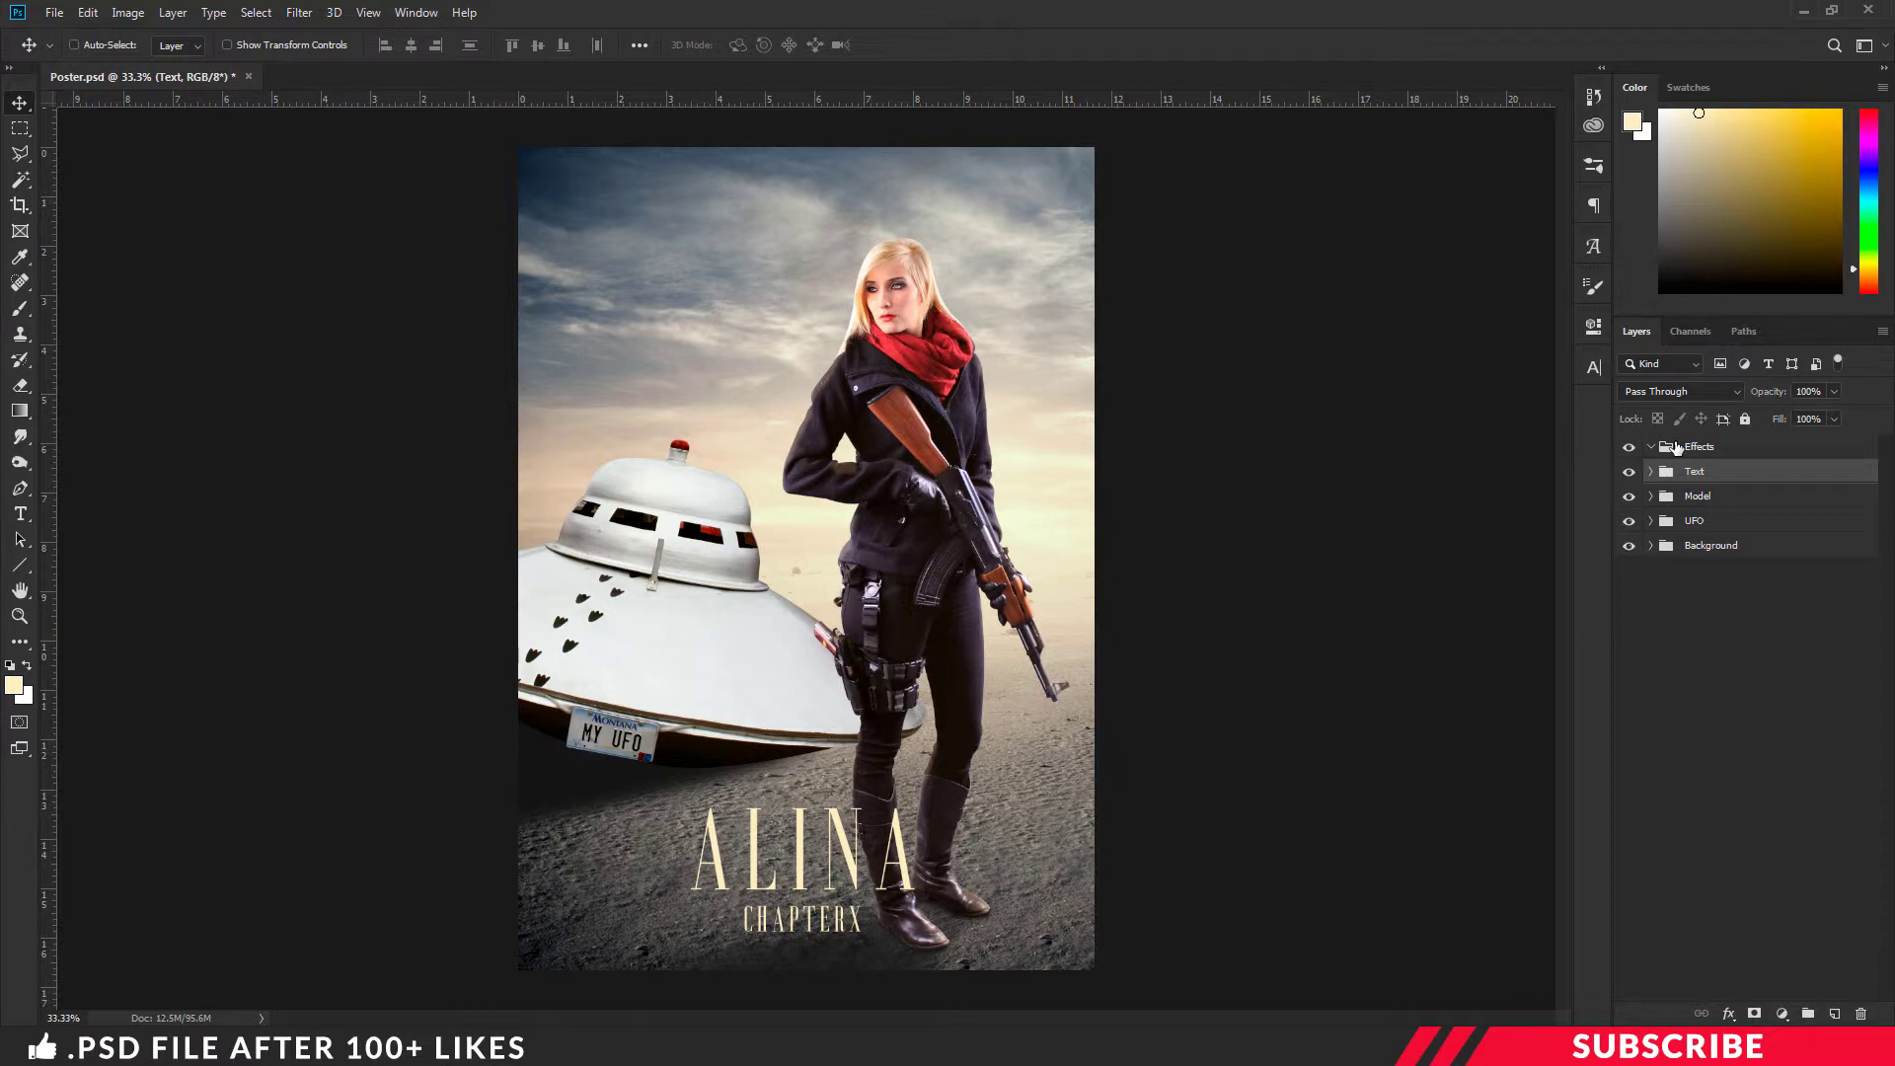
pyautogui.click(1677, 449)
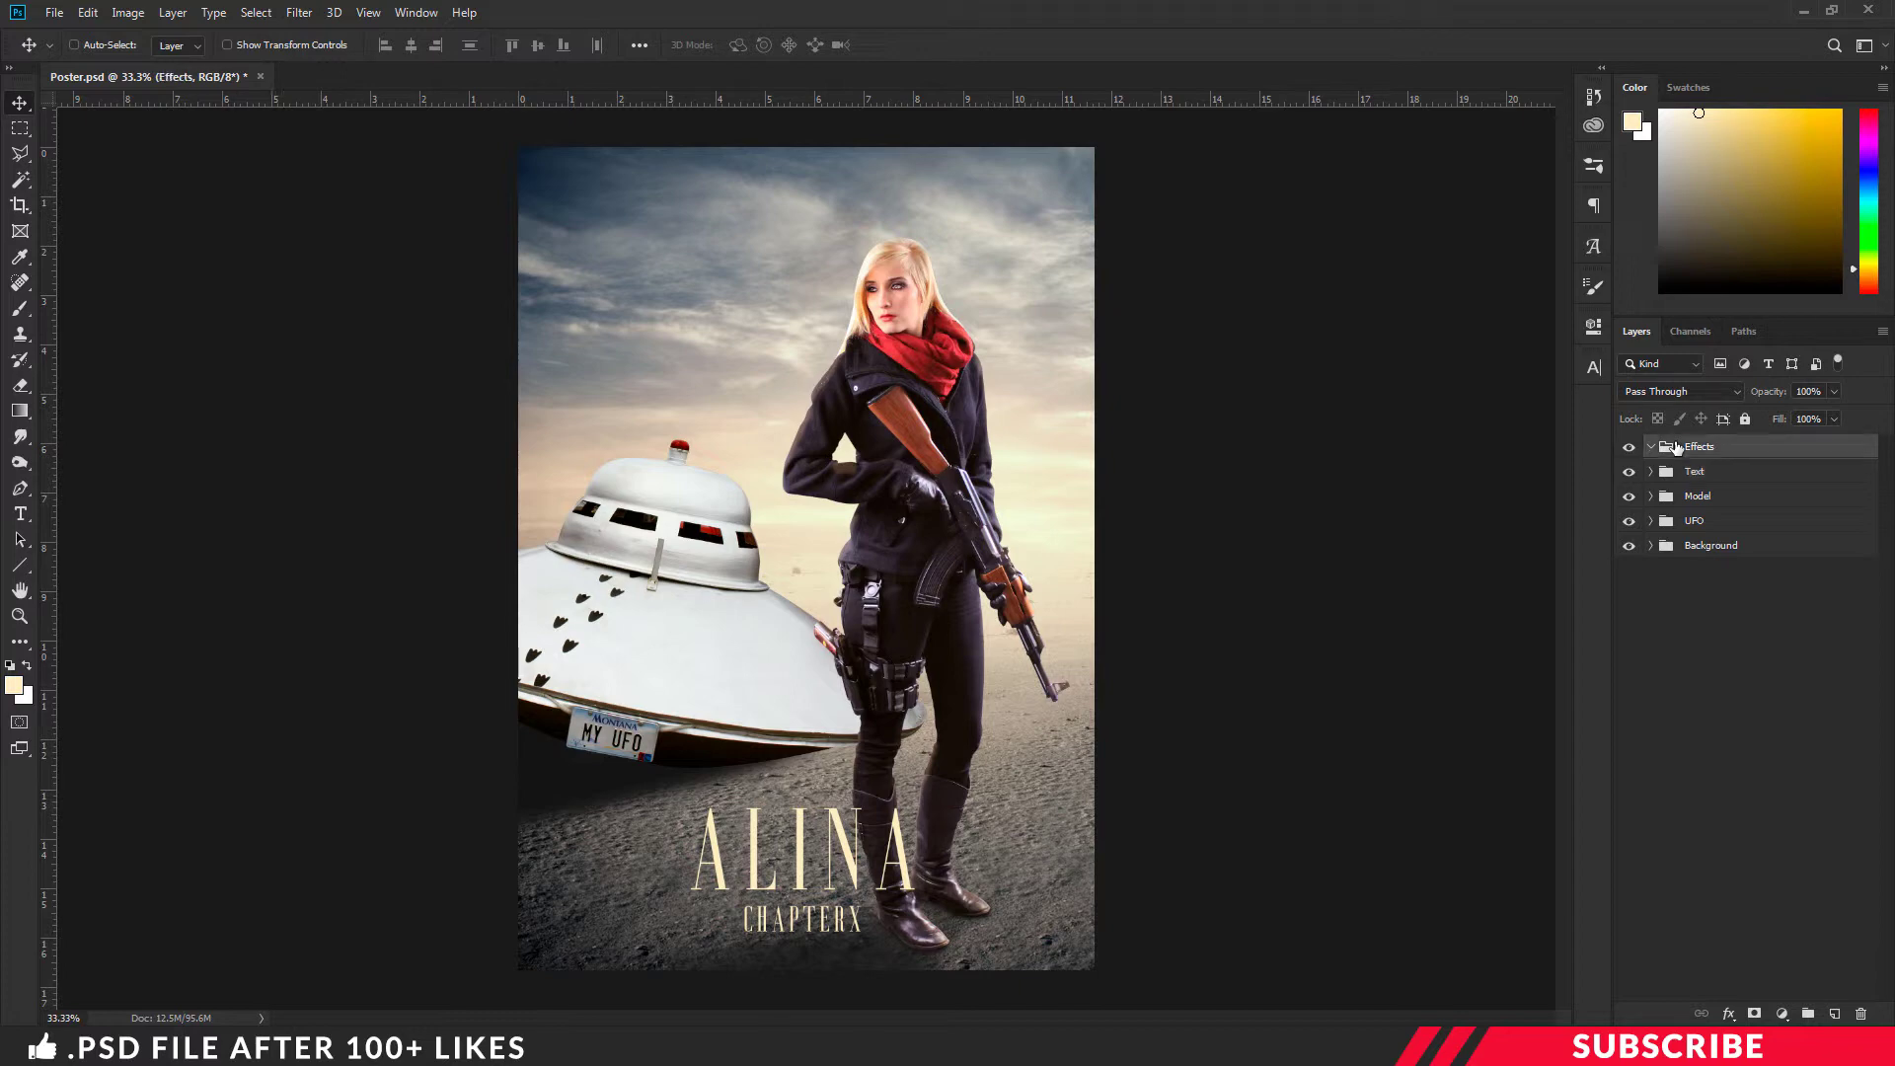
pyautogui.click(1783, 1013)
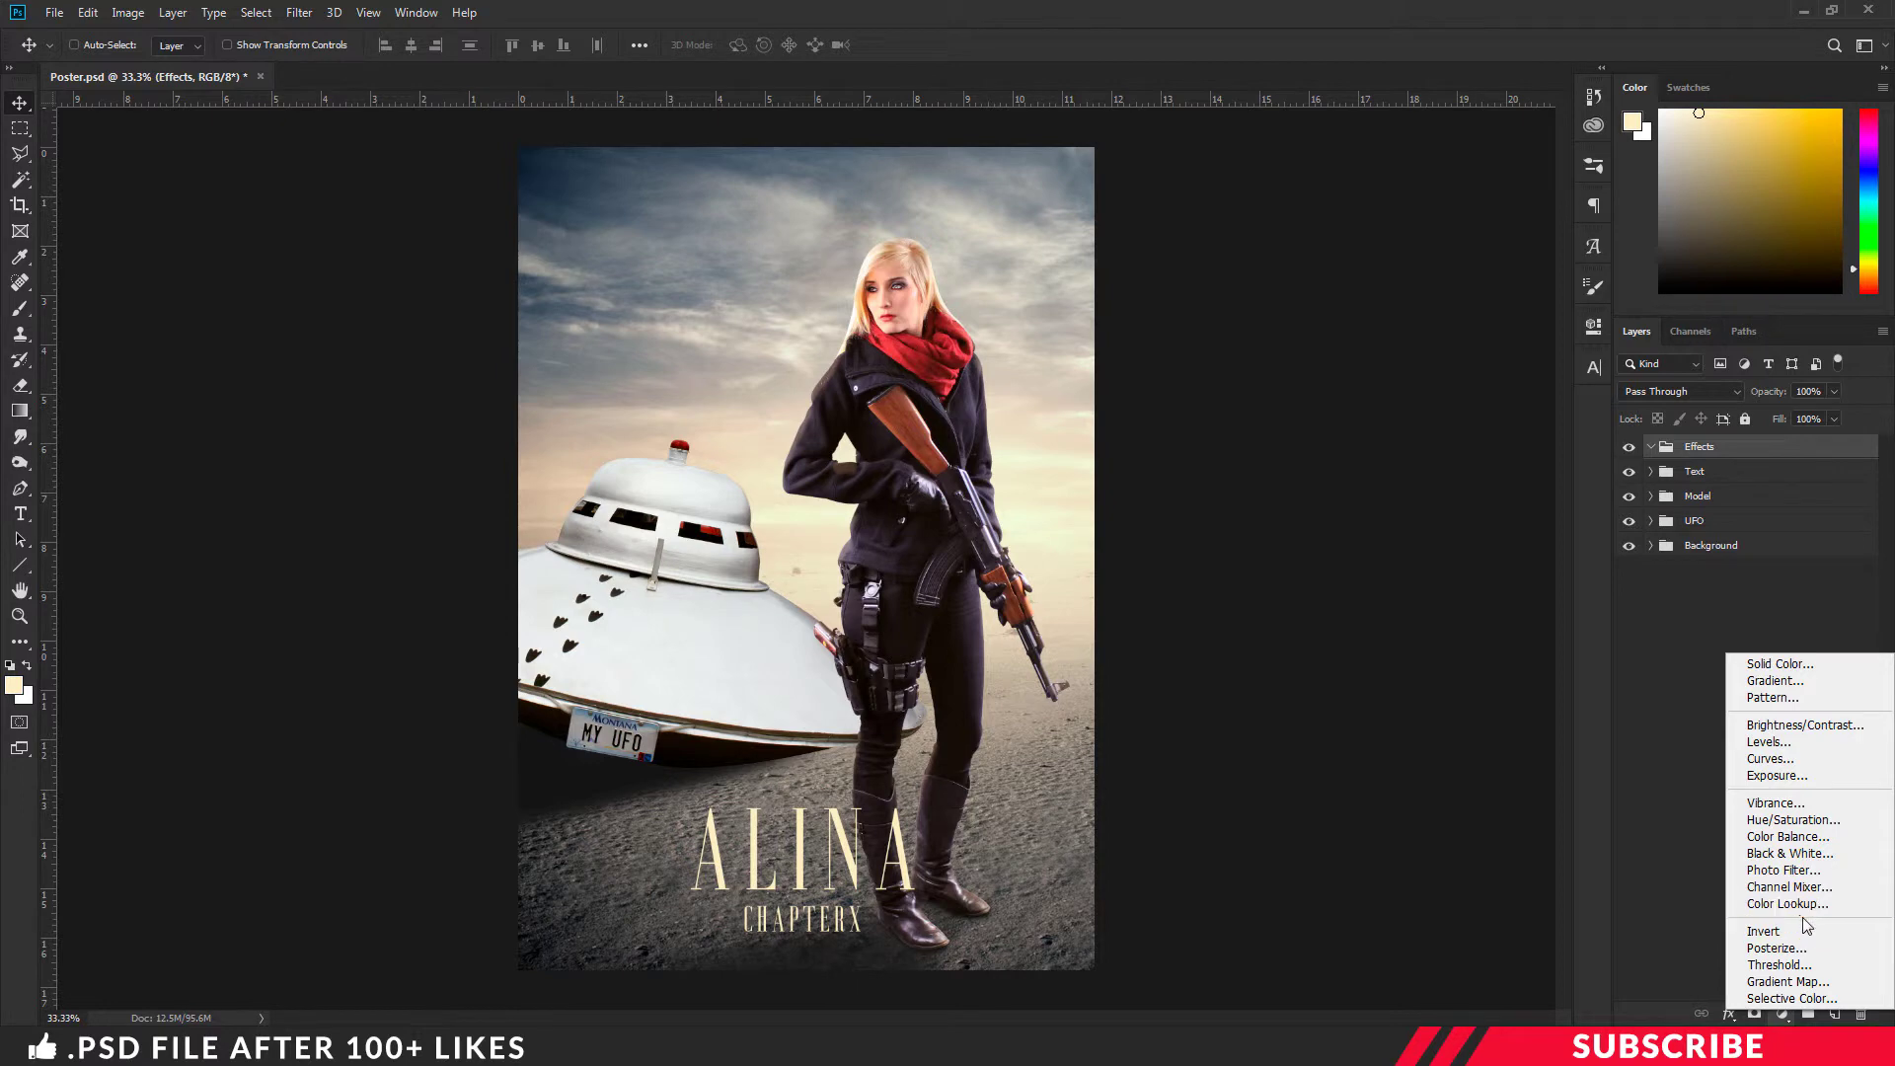
# - Add a Deep Yellow #f5d400 Photo Filter at 35% density, then toggle its visibility to compare
pyautogui.click(1782, 870)
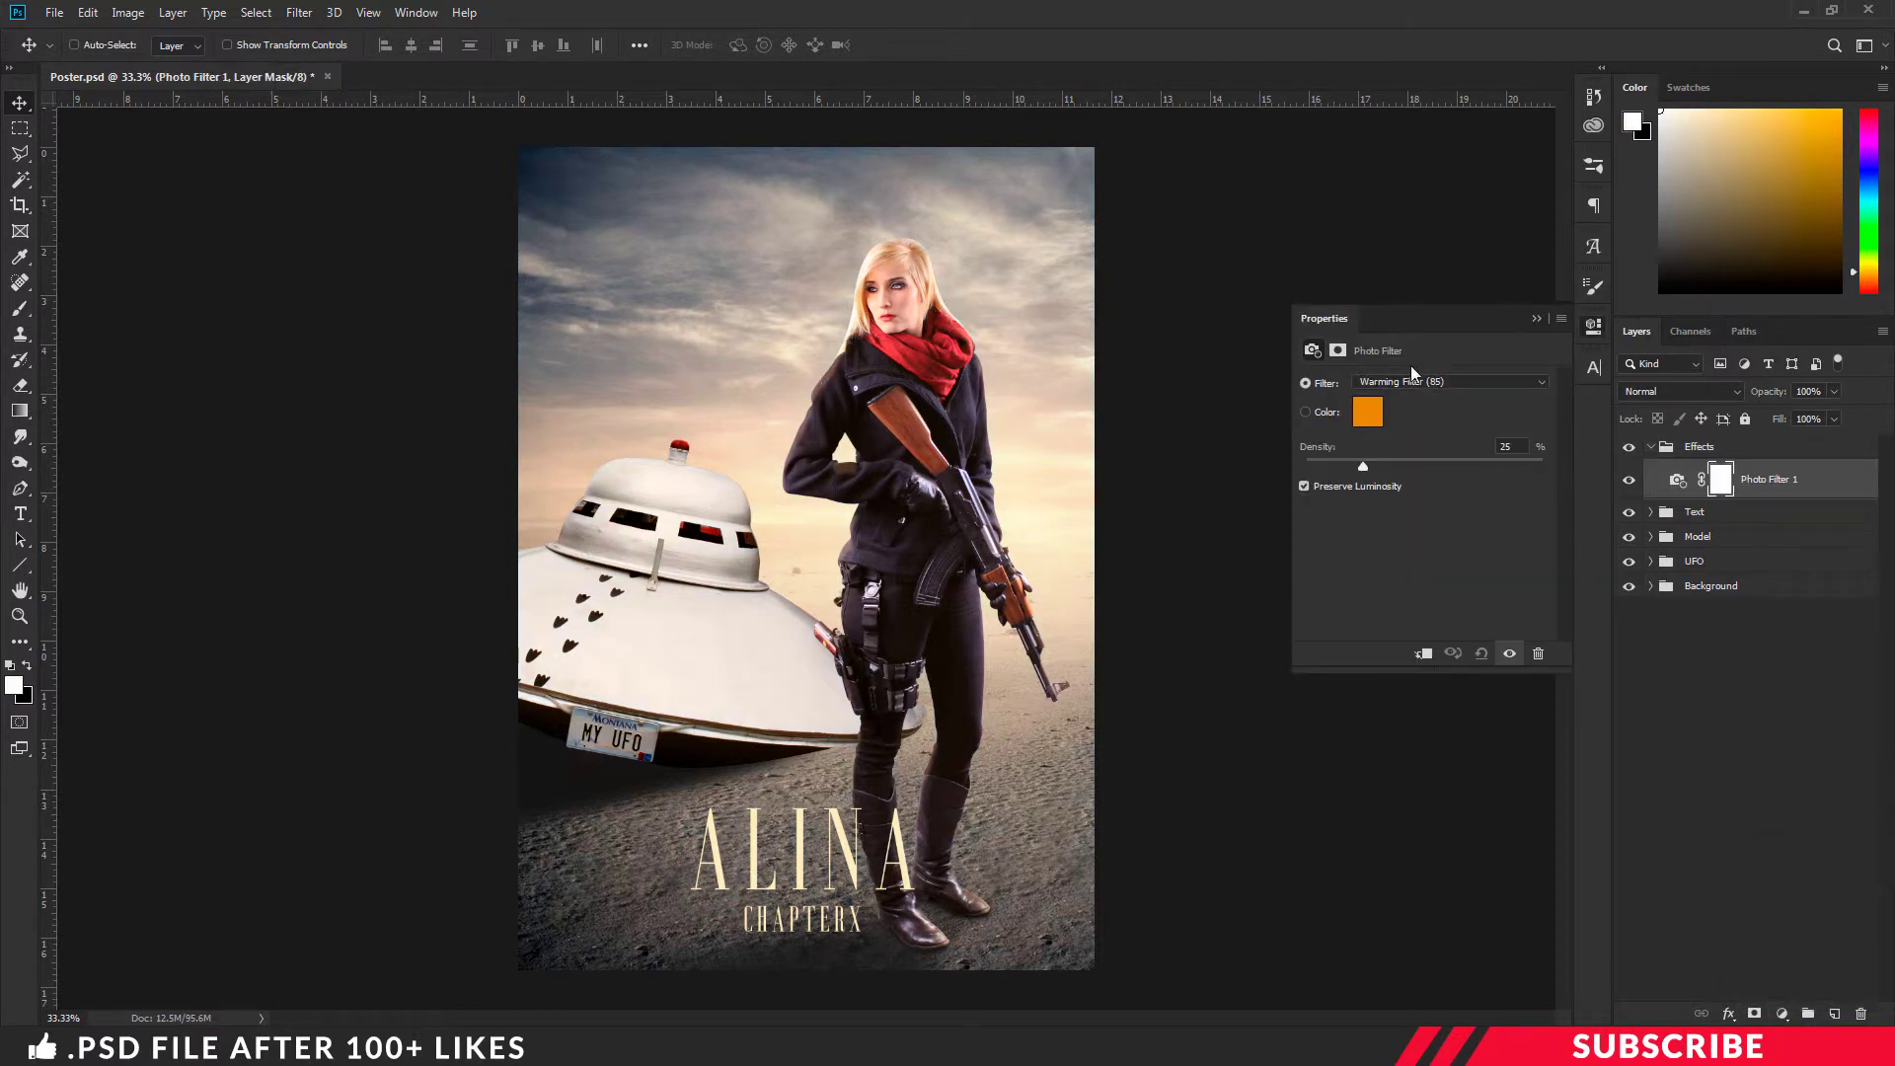
pyautogui.click(1414, 382)
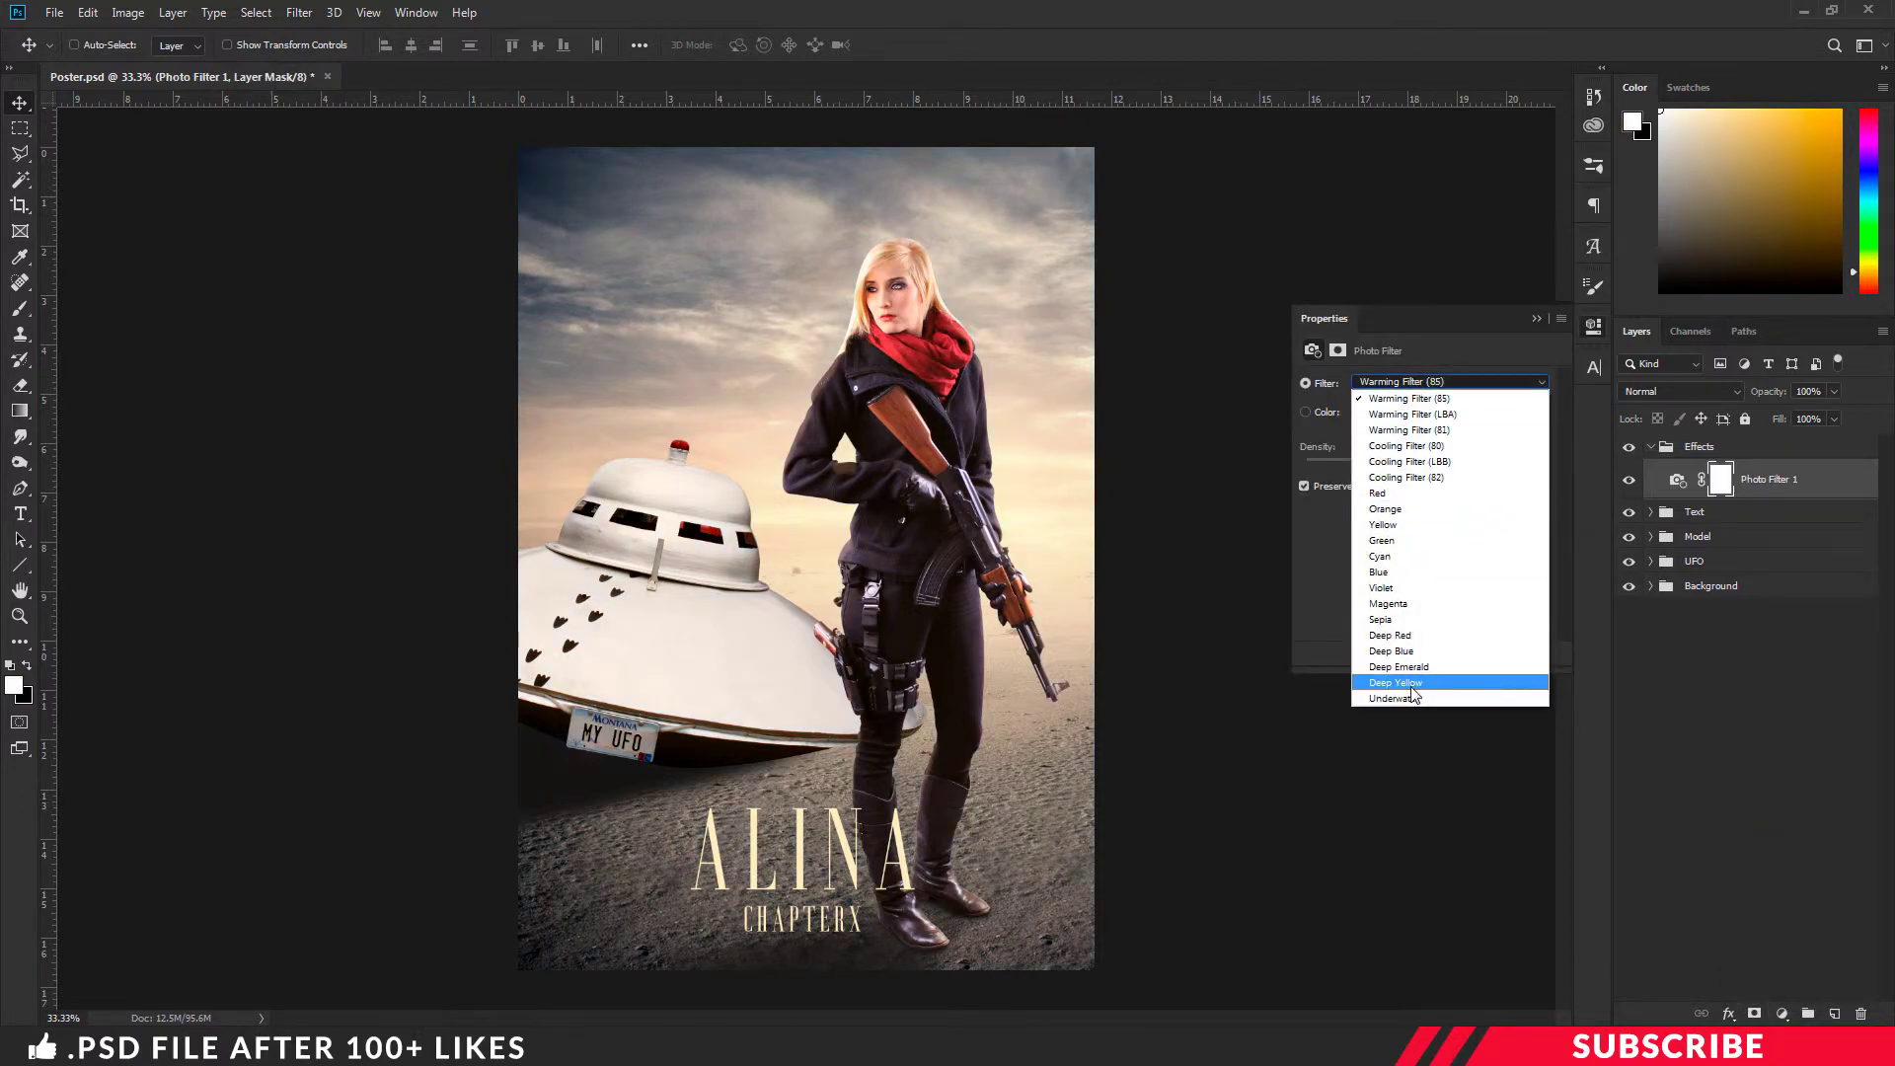
pyautogui.click(1413, 679)
pyautogui.click(1364, 413)
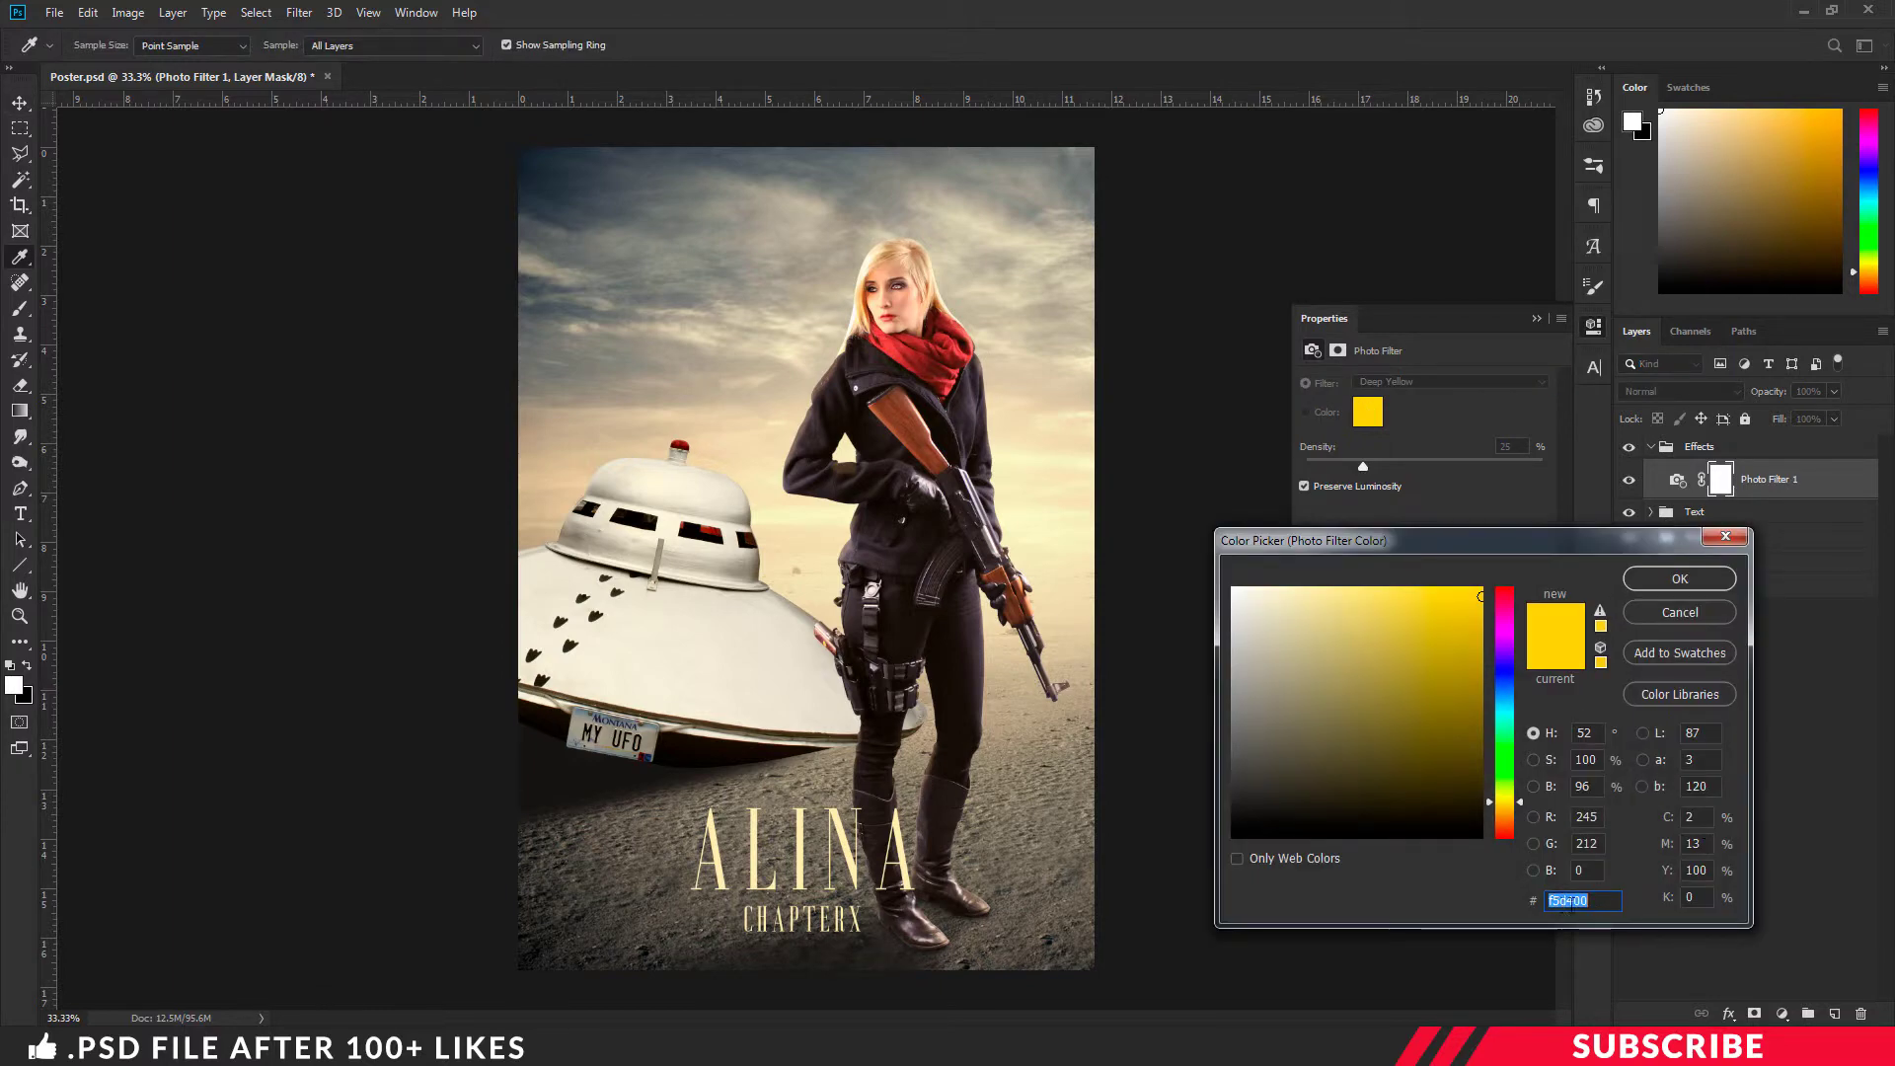
pyautogui.click(1679, 578)
pyautogui.click(1505, 446)
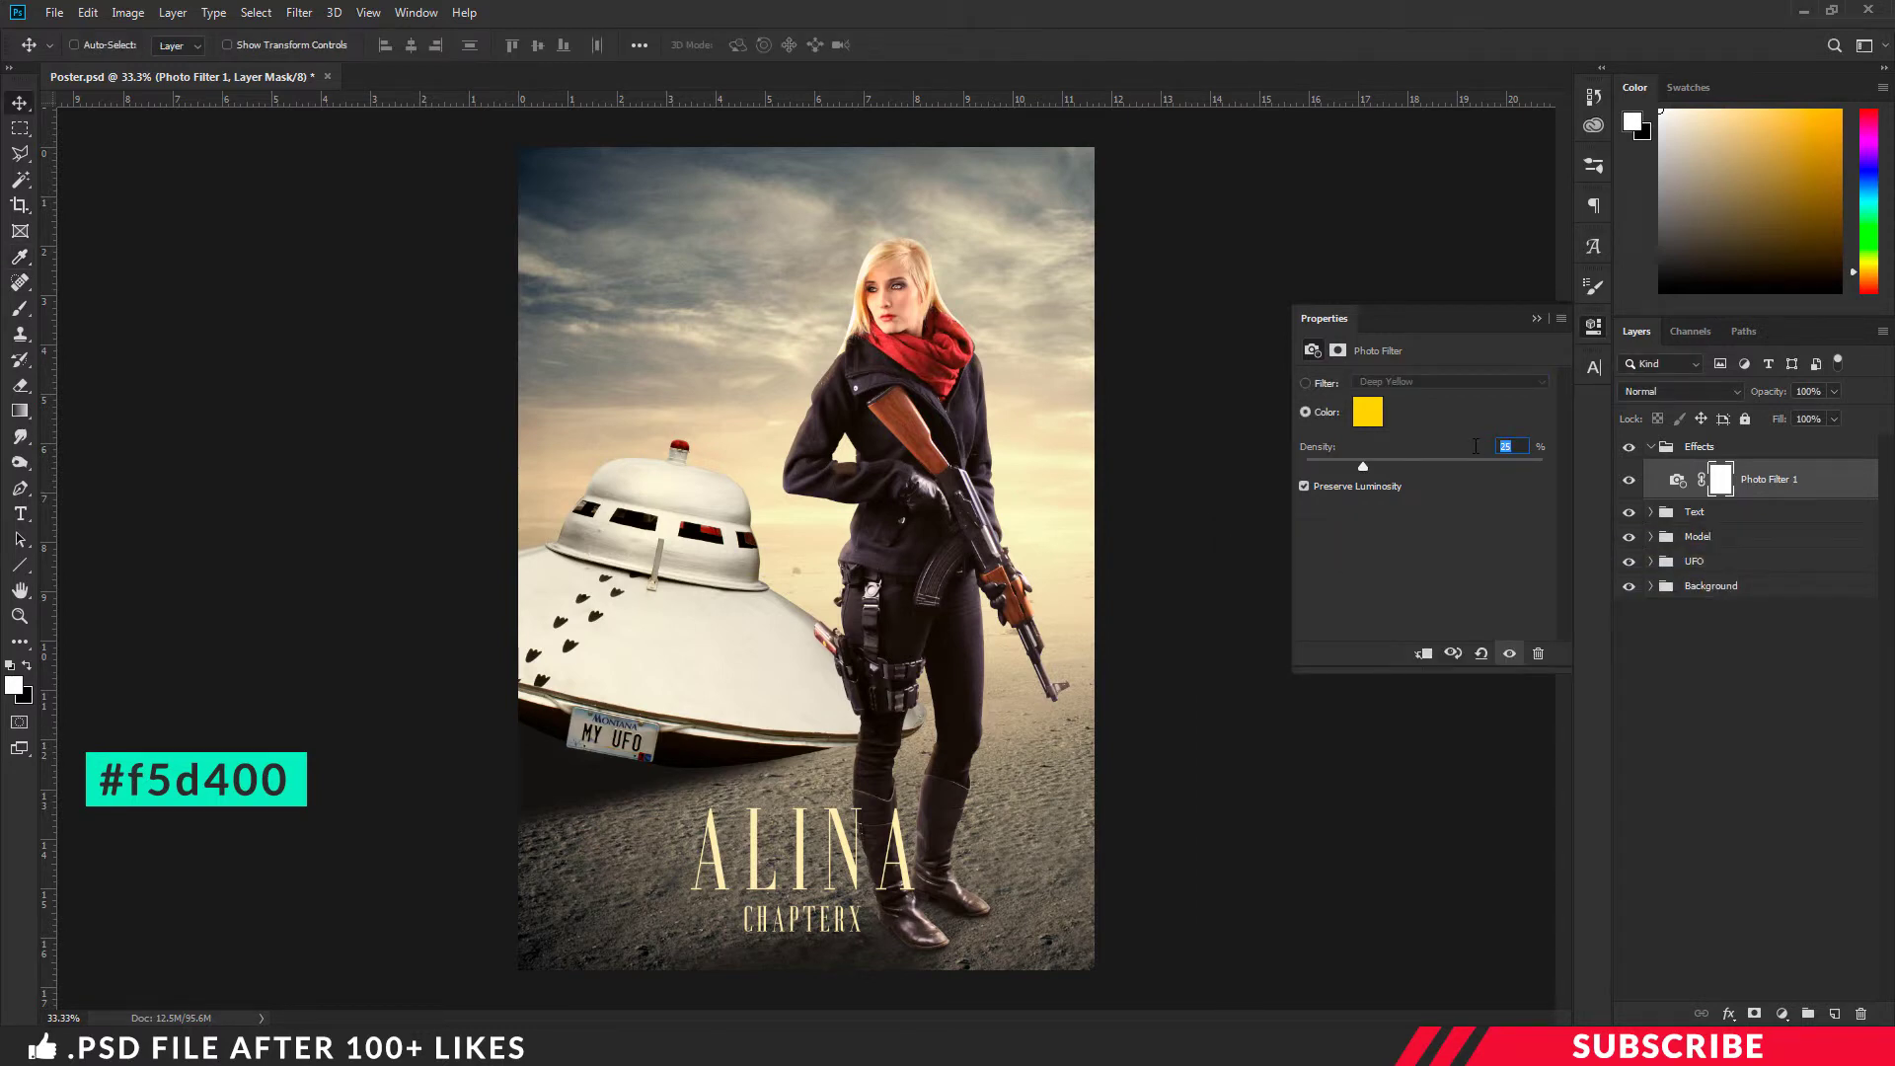
pyautogui.write('35')
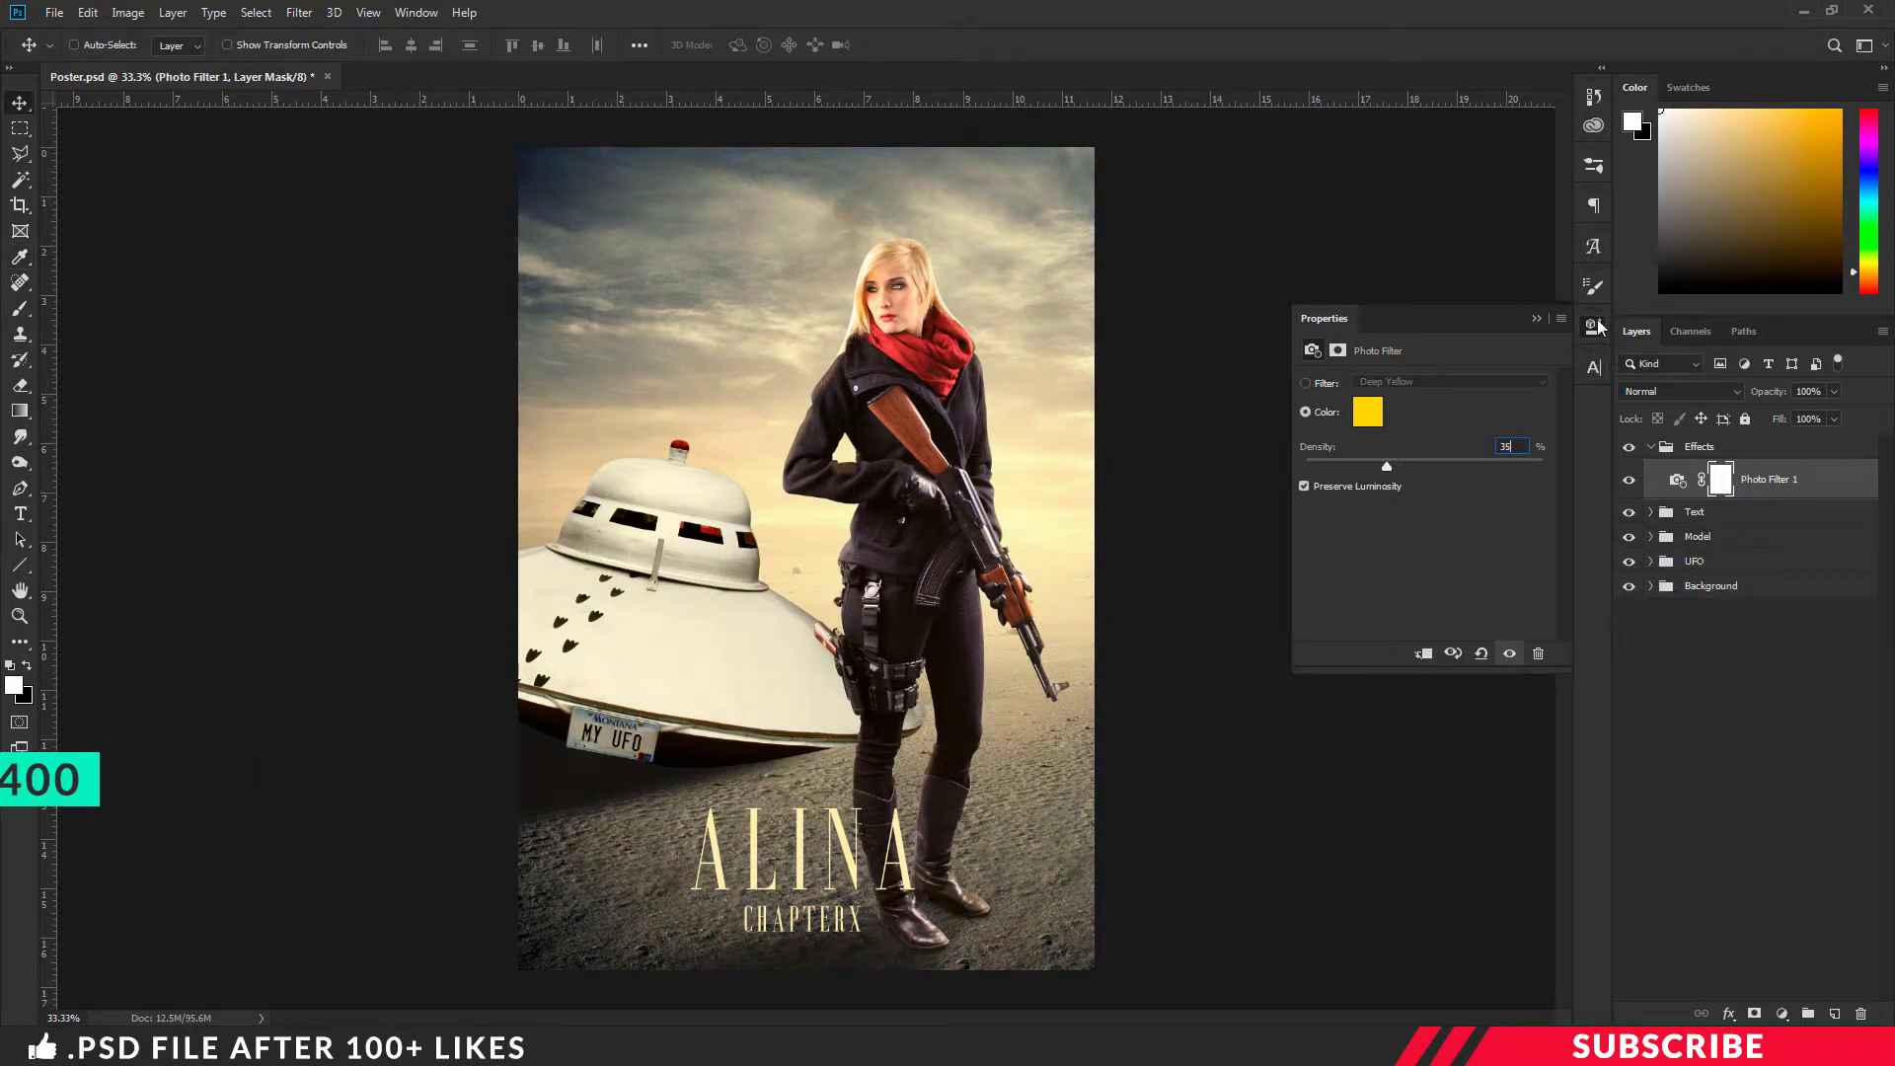
pyautogui.click(1592, 325)
pyautogui.click(1629, 481)
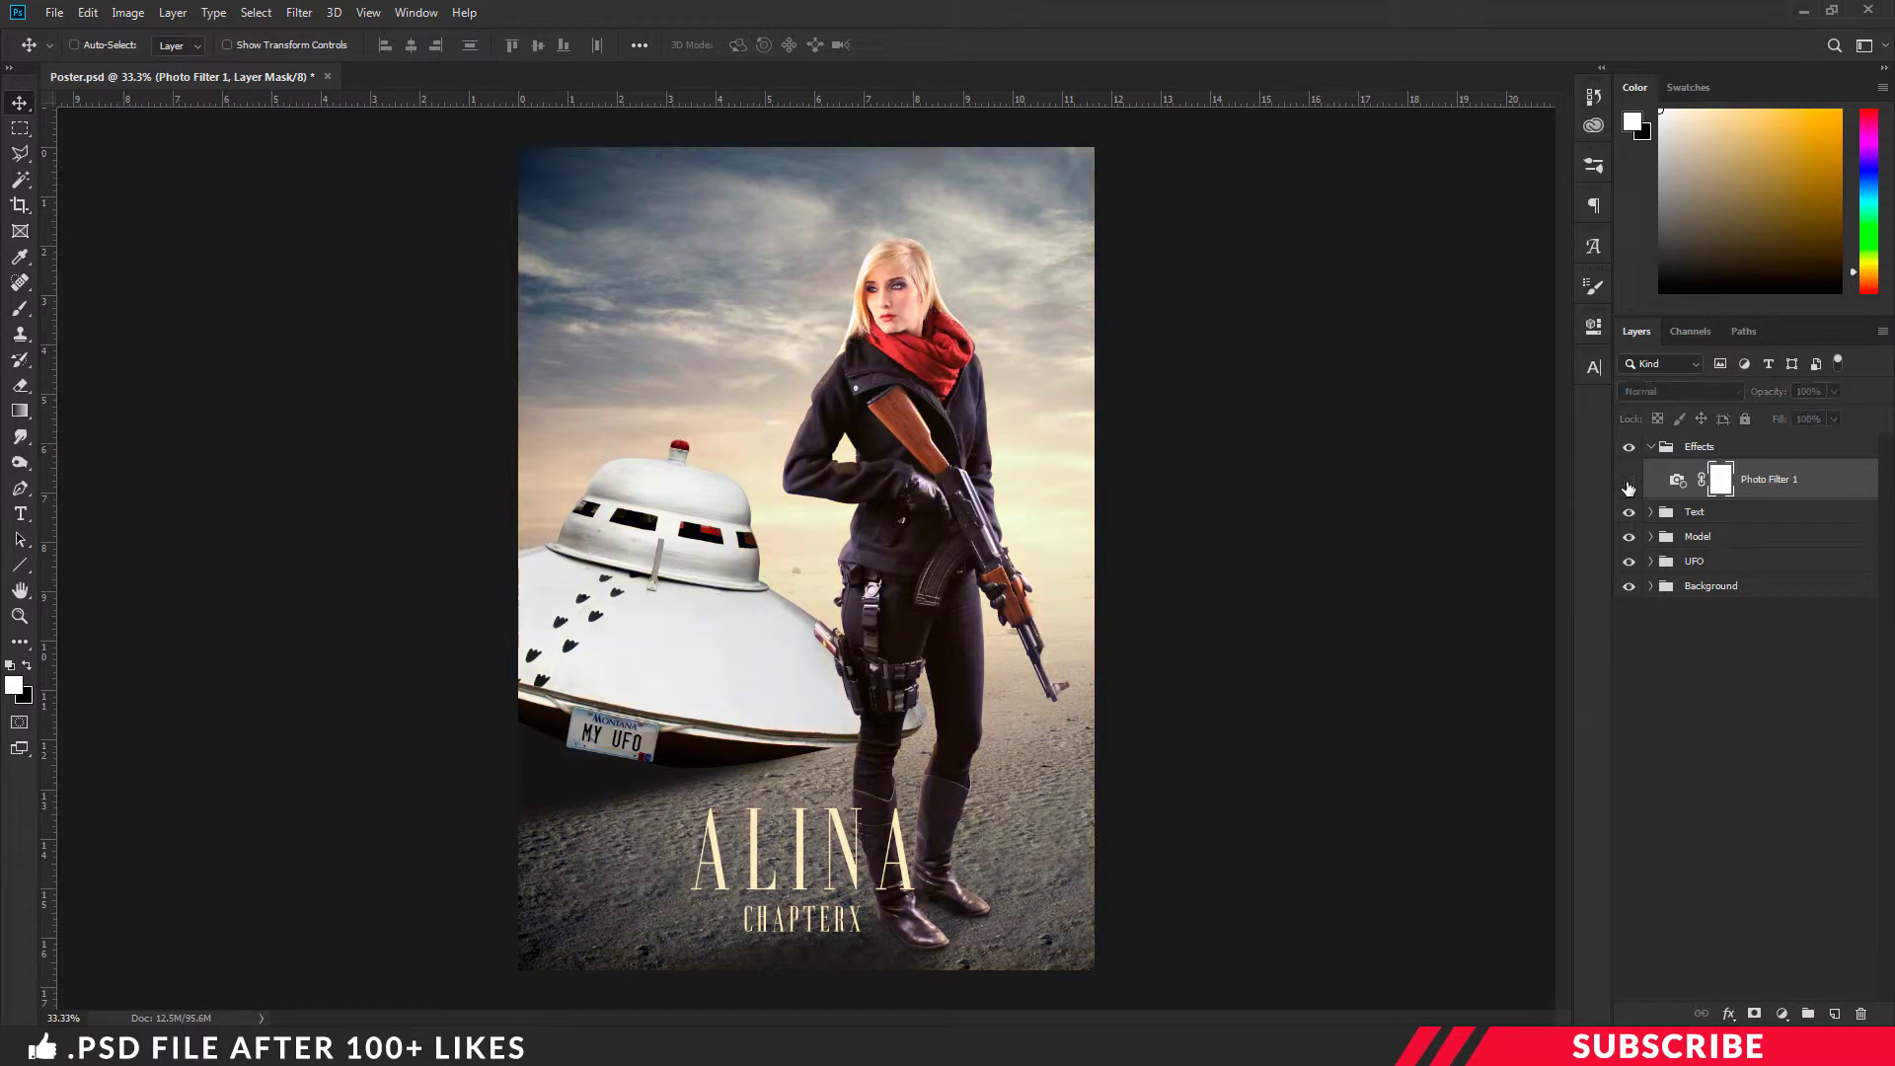
pyautogui.click(1628, 482)
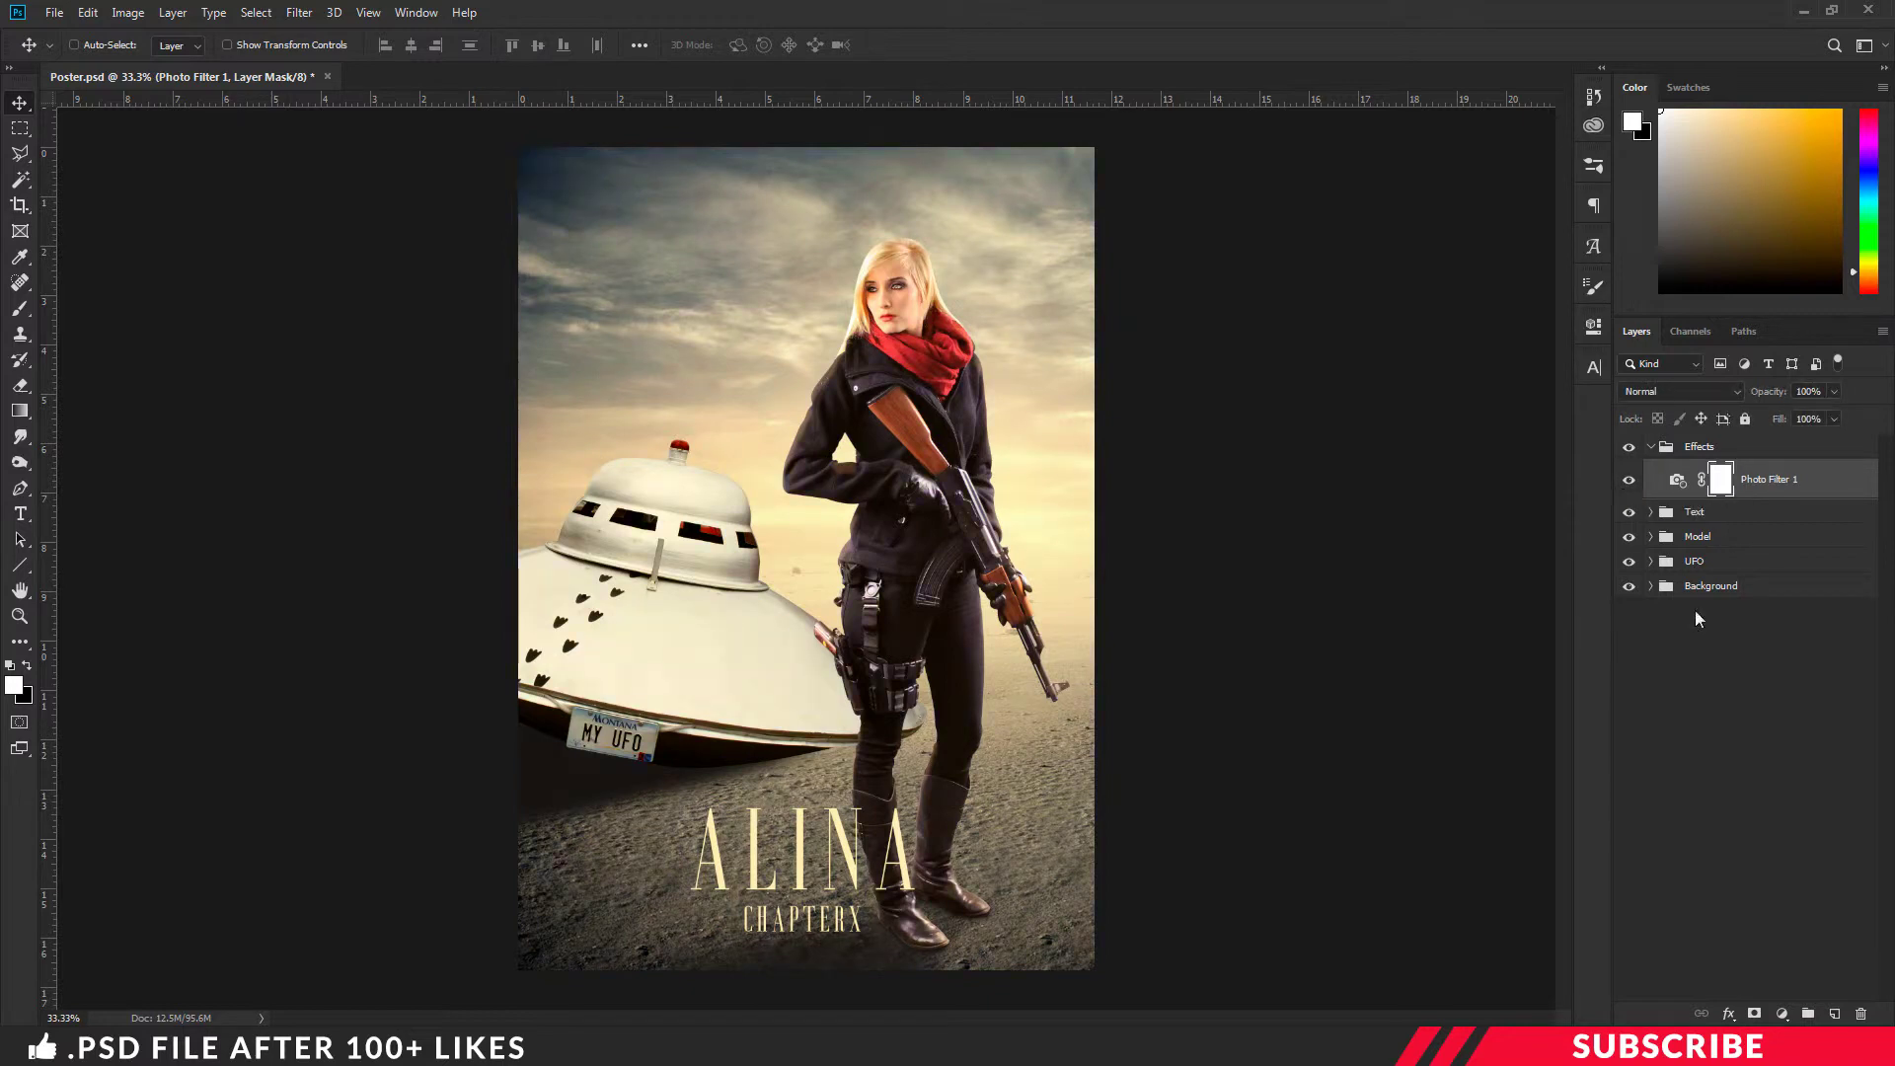
# - Add a Color Lookup layer with the Candlelight.CUBE 3D LUT at 55% opacity
pyautogui.click(1781, 1014)
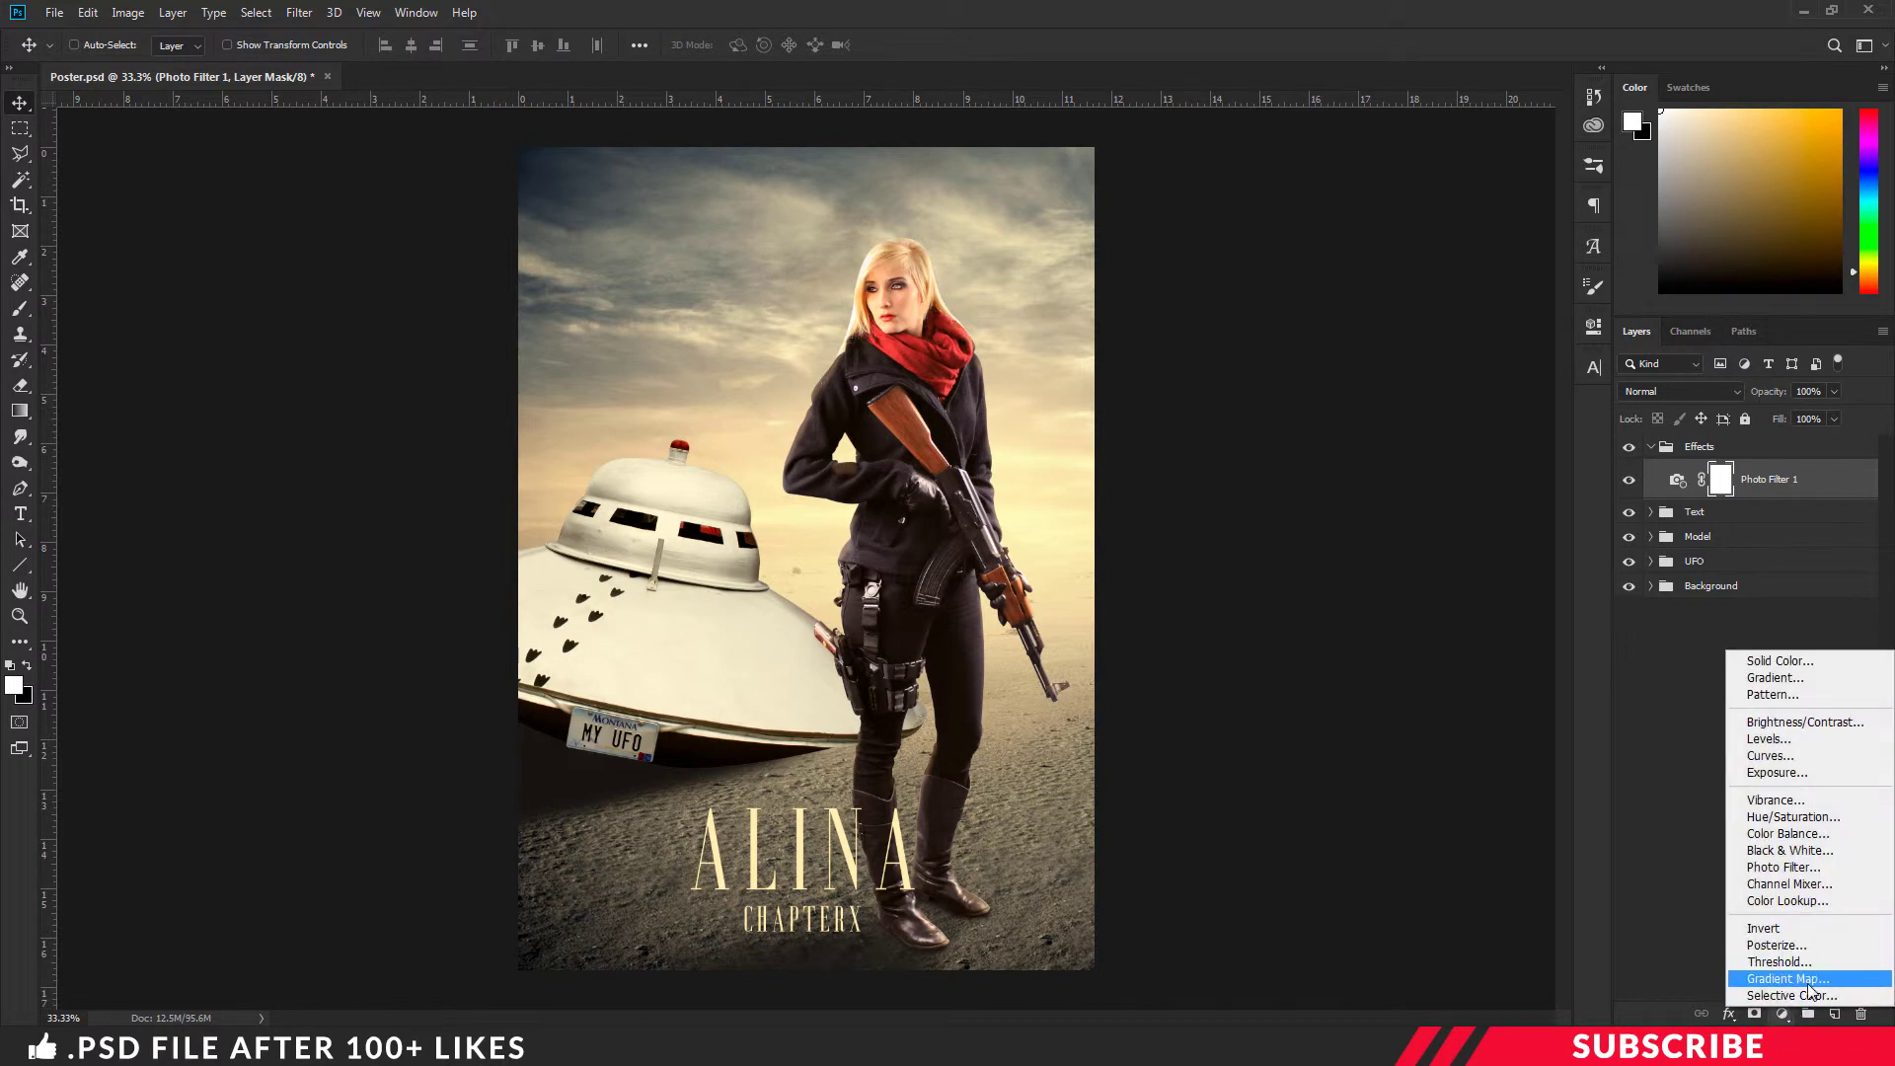
pyautogui.click(1804, 902)
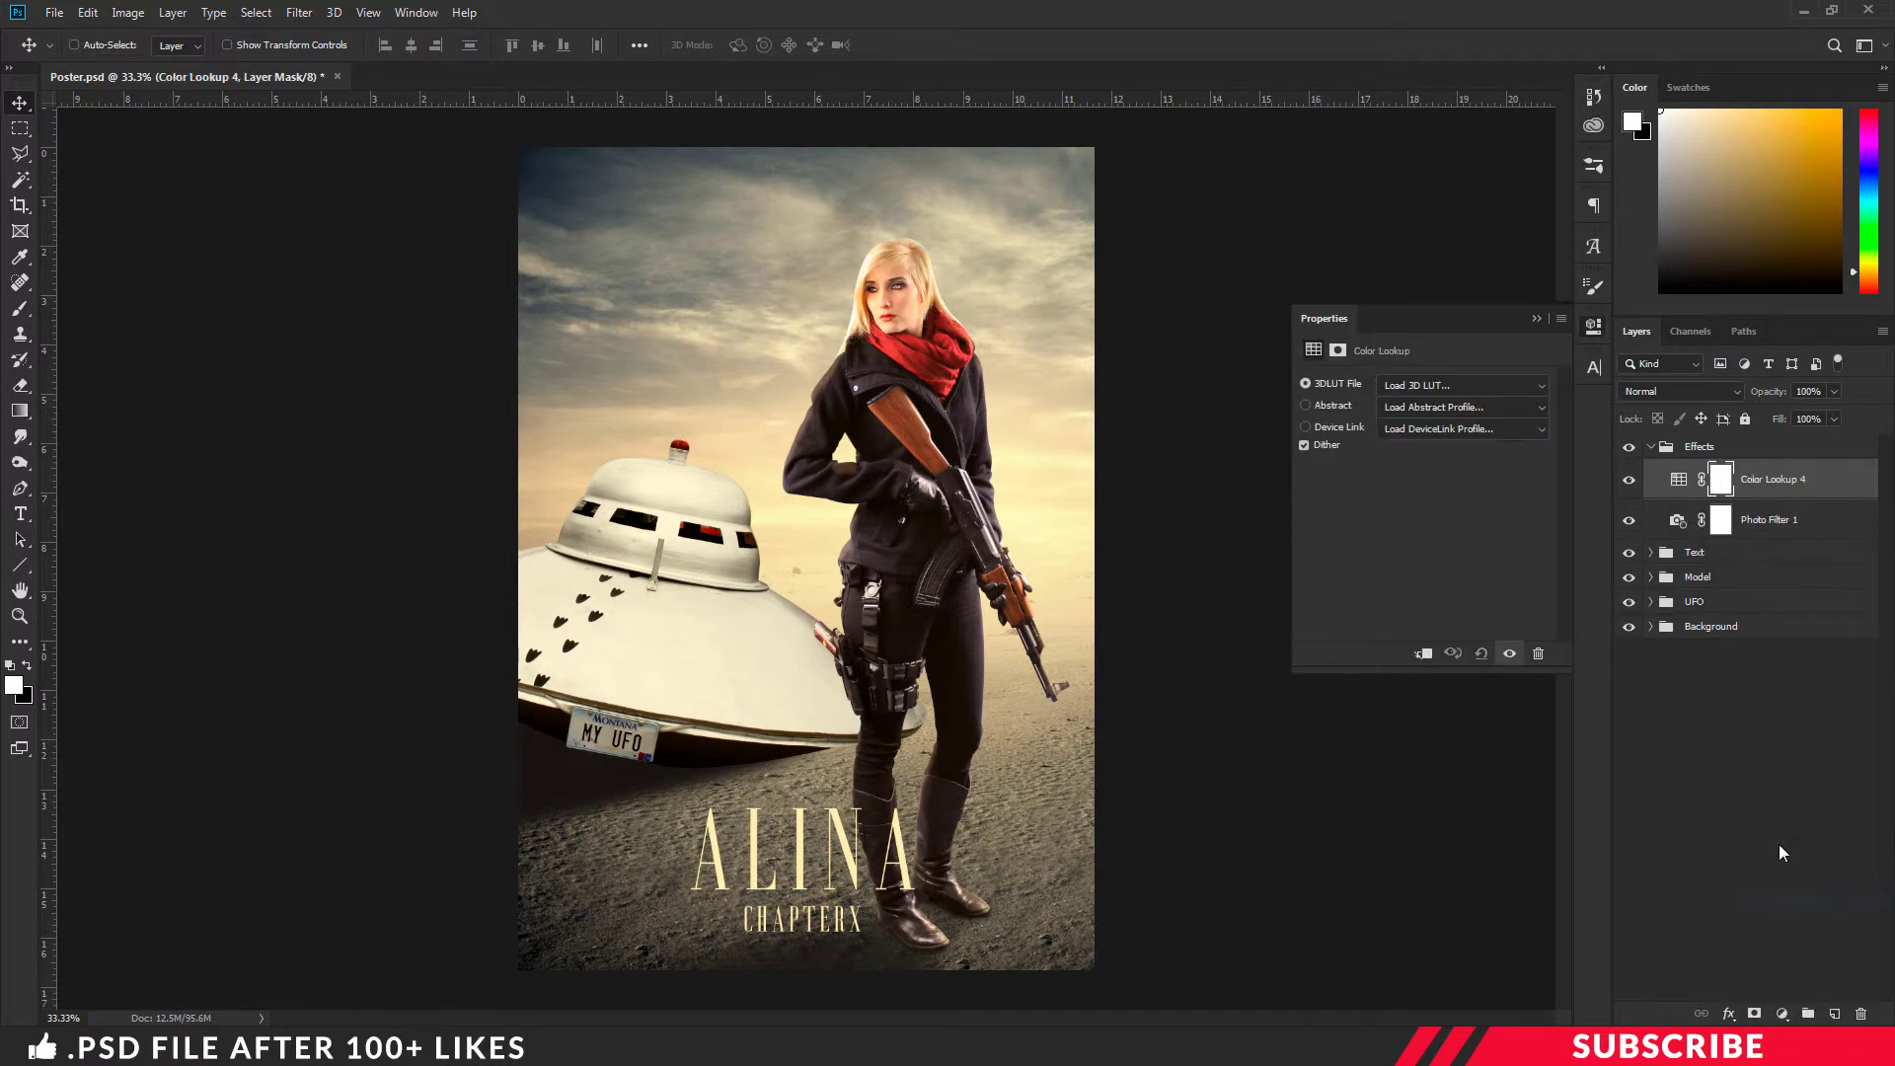
pyautogui.click(1429, 387)
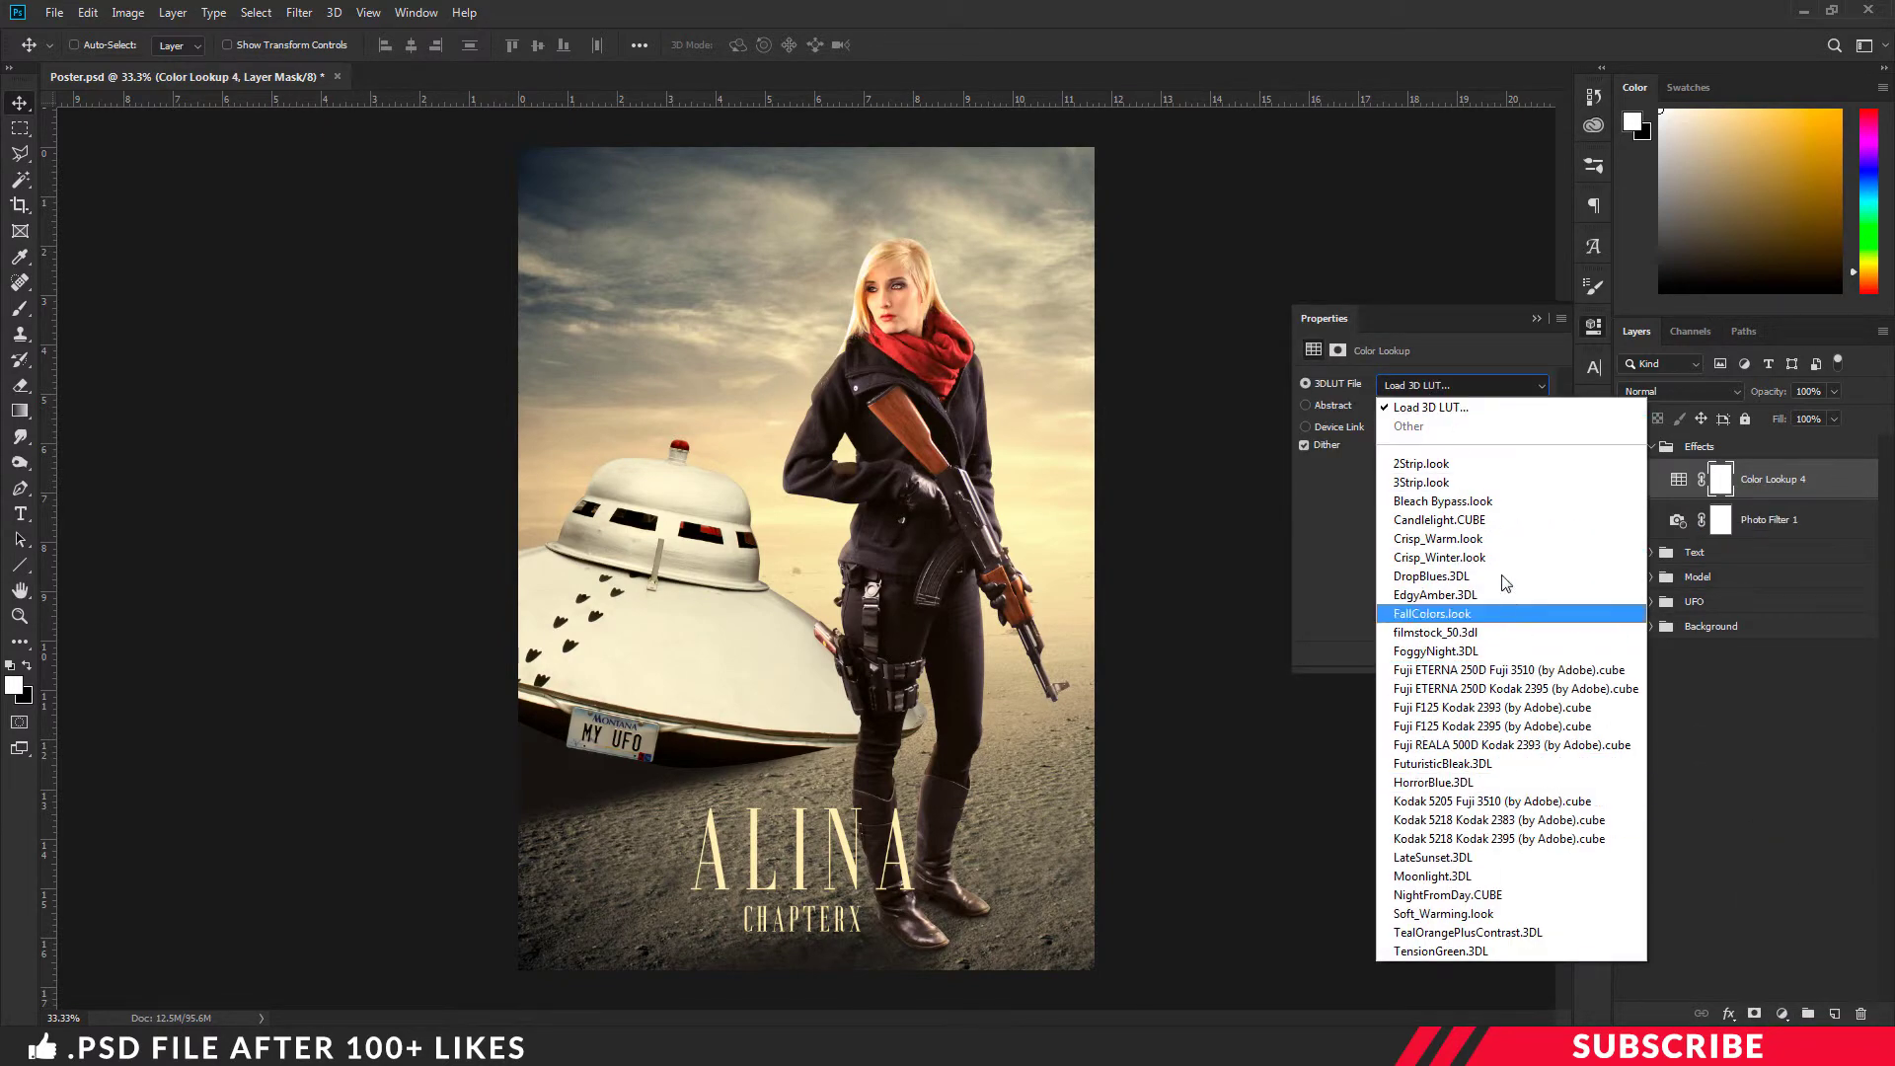
pyautogui.click(1484, 520)
pyautogui.click(1593, 327)
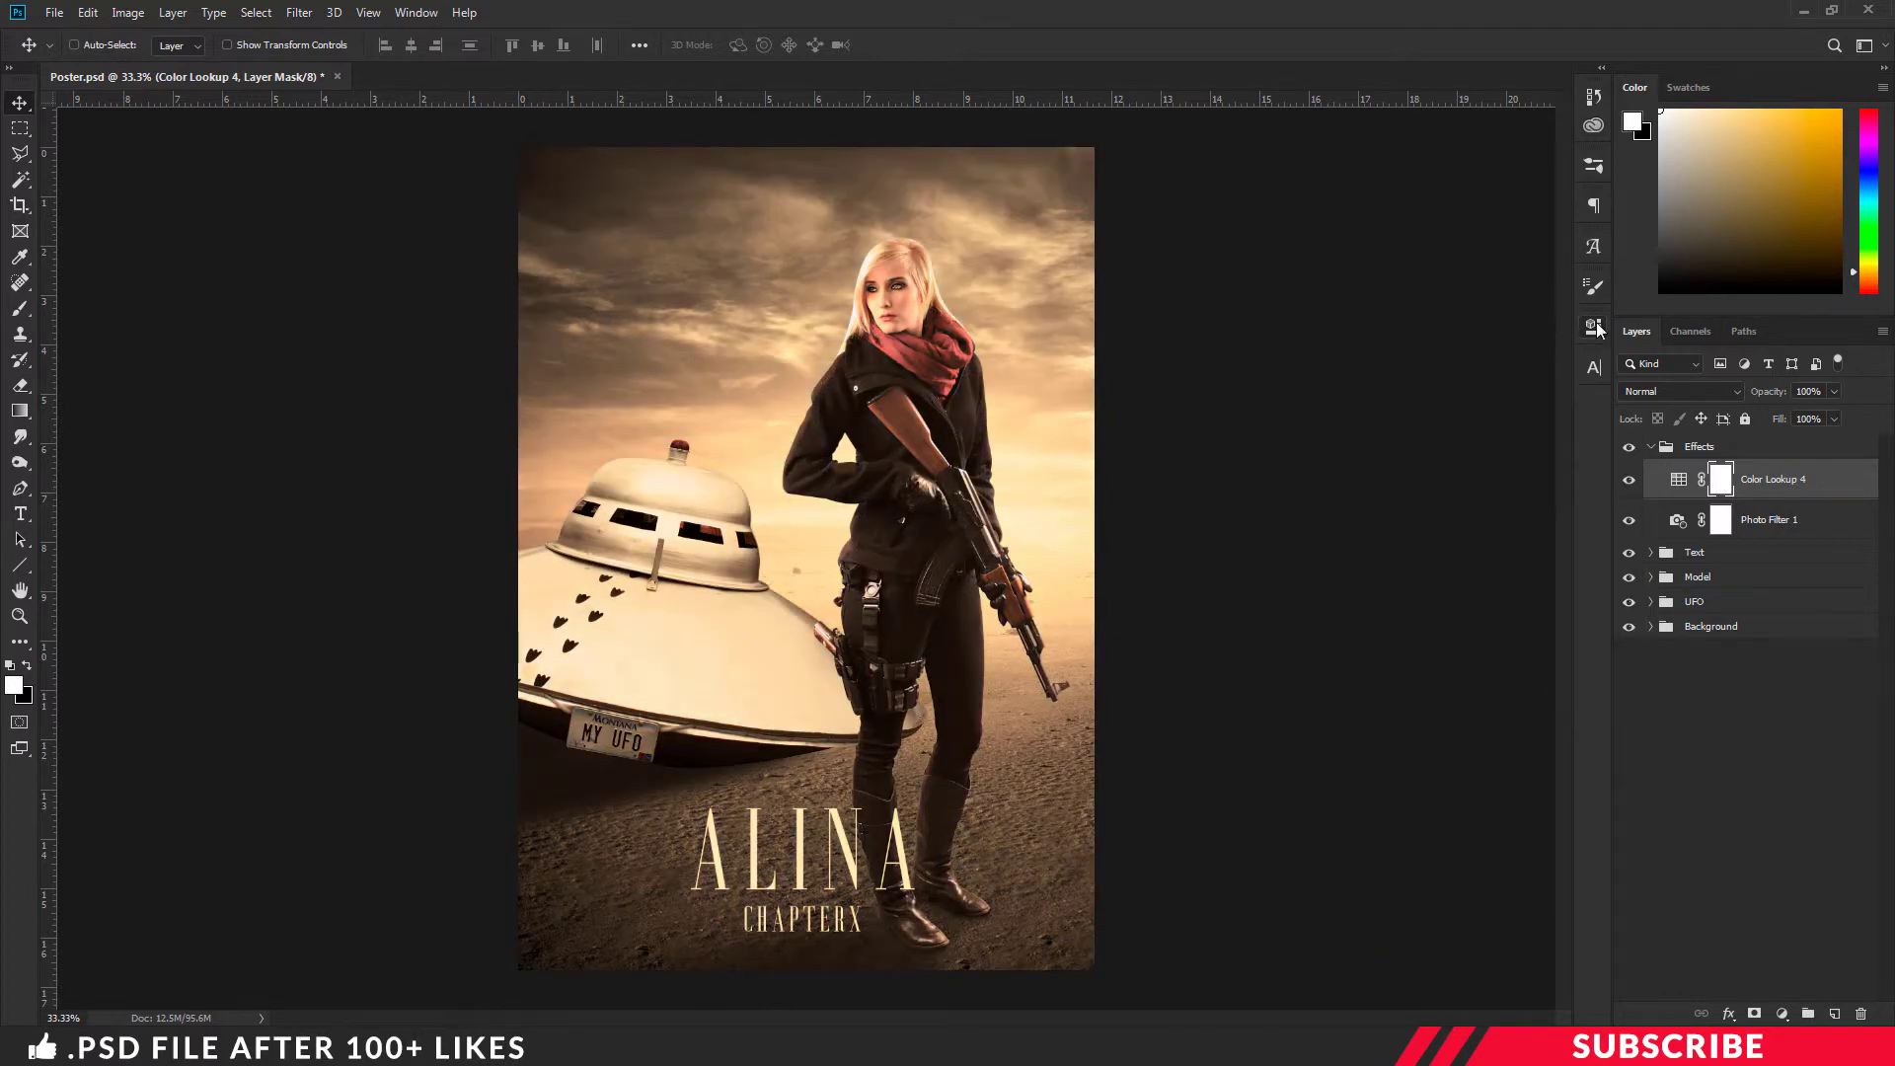
pyautogui.click(1826, 390)
pyautogui.write('55')
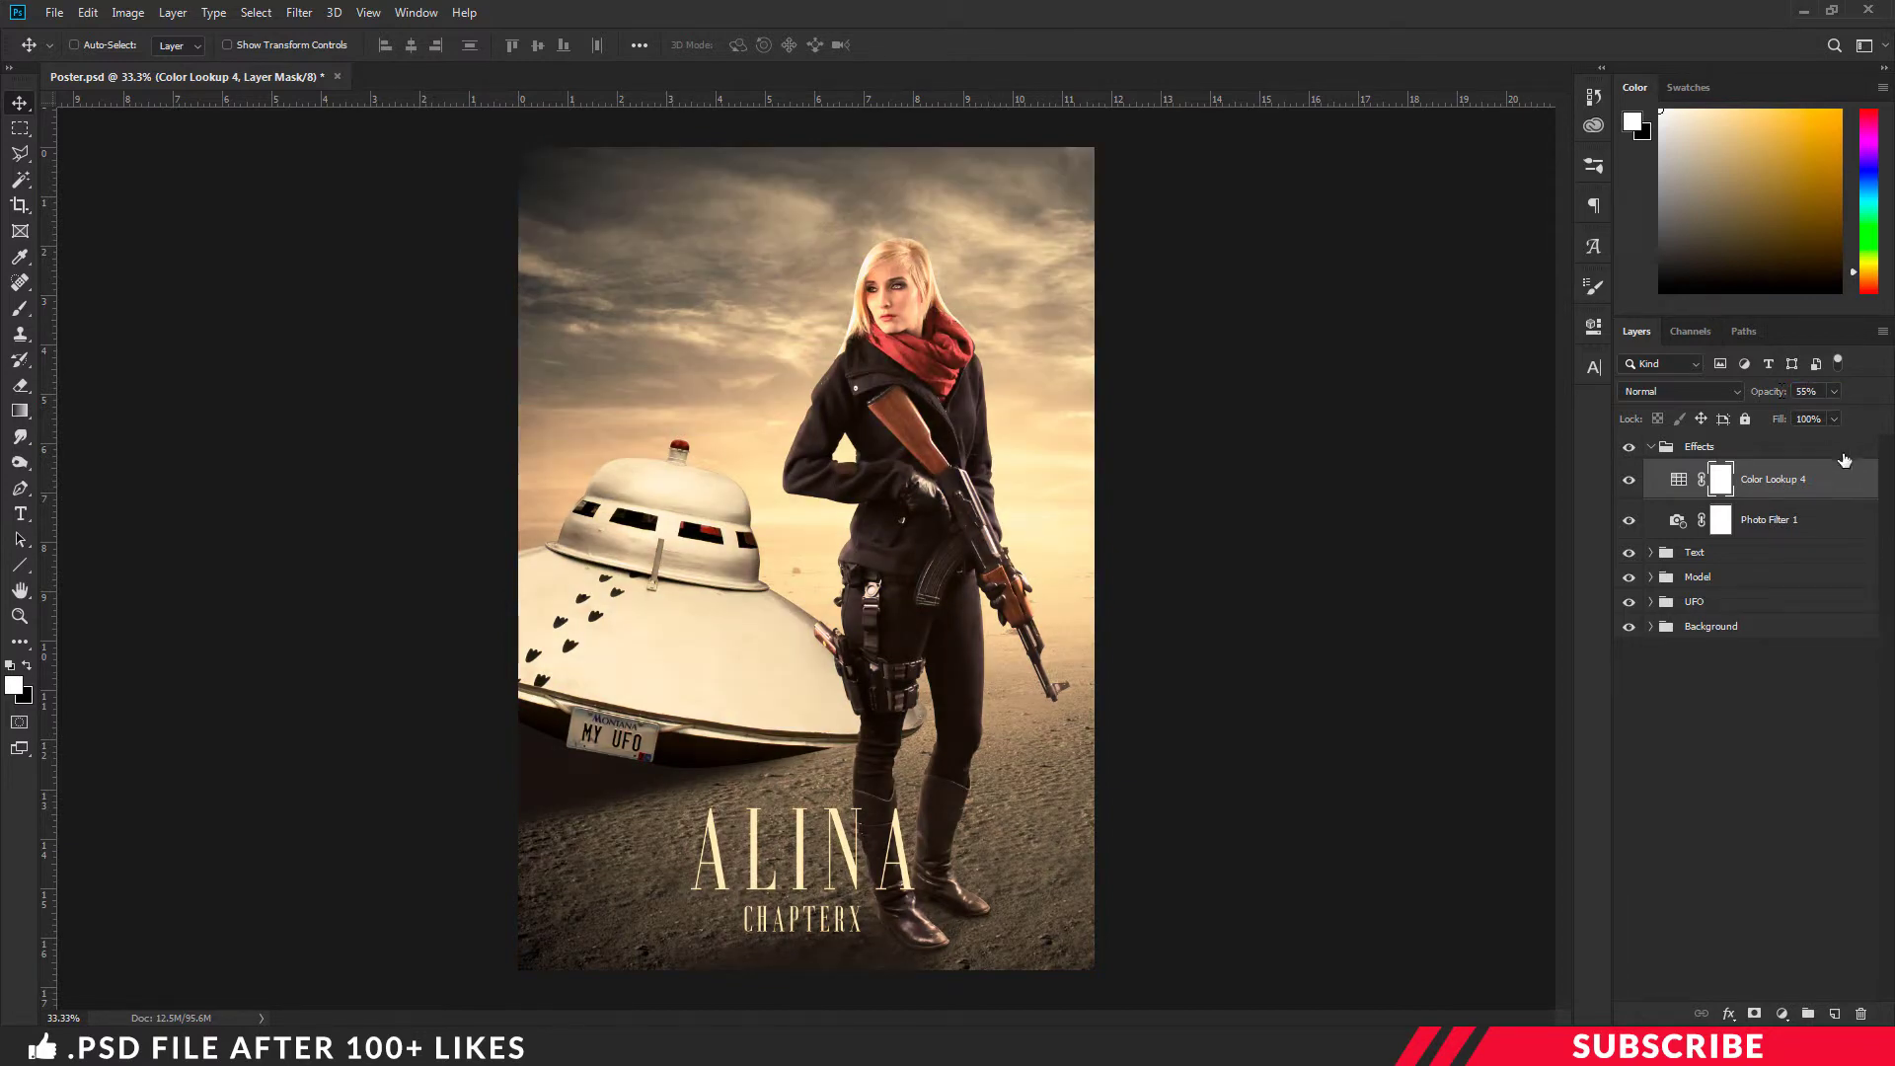
pyautogui.click(1802, 1018)
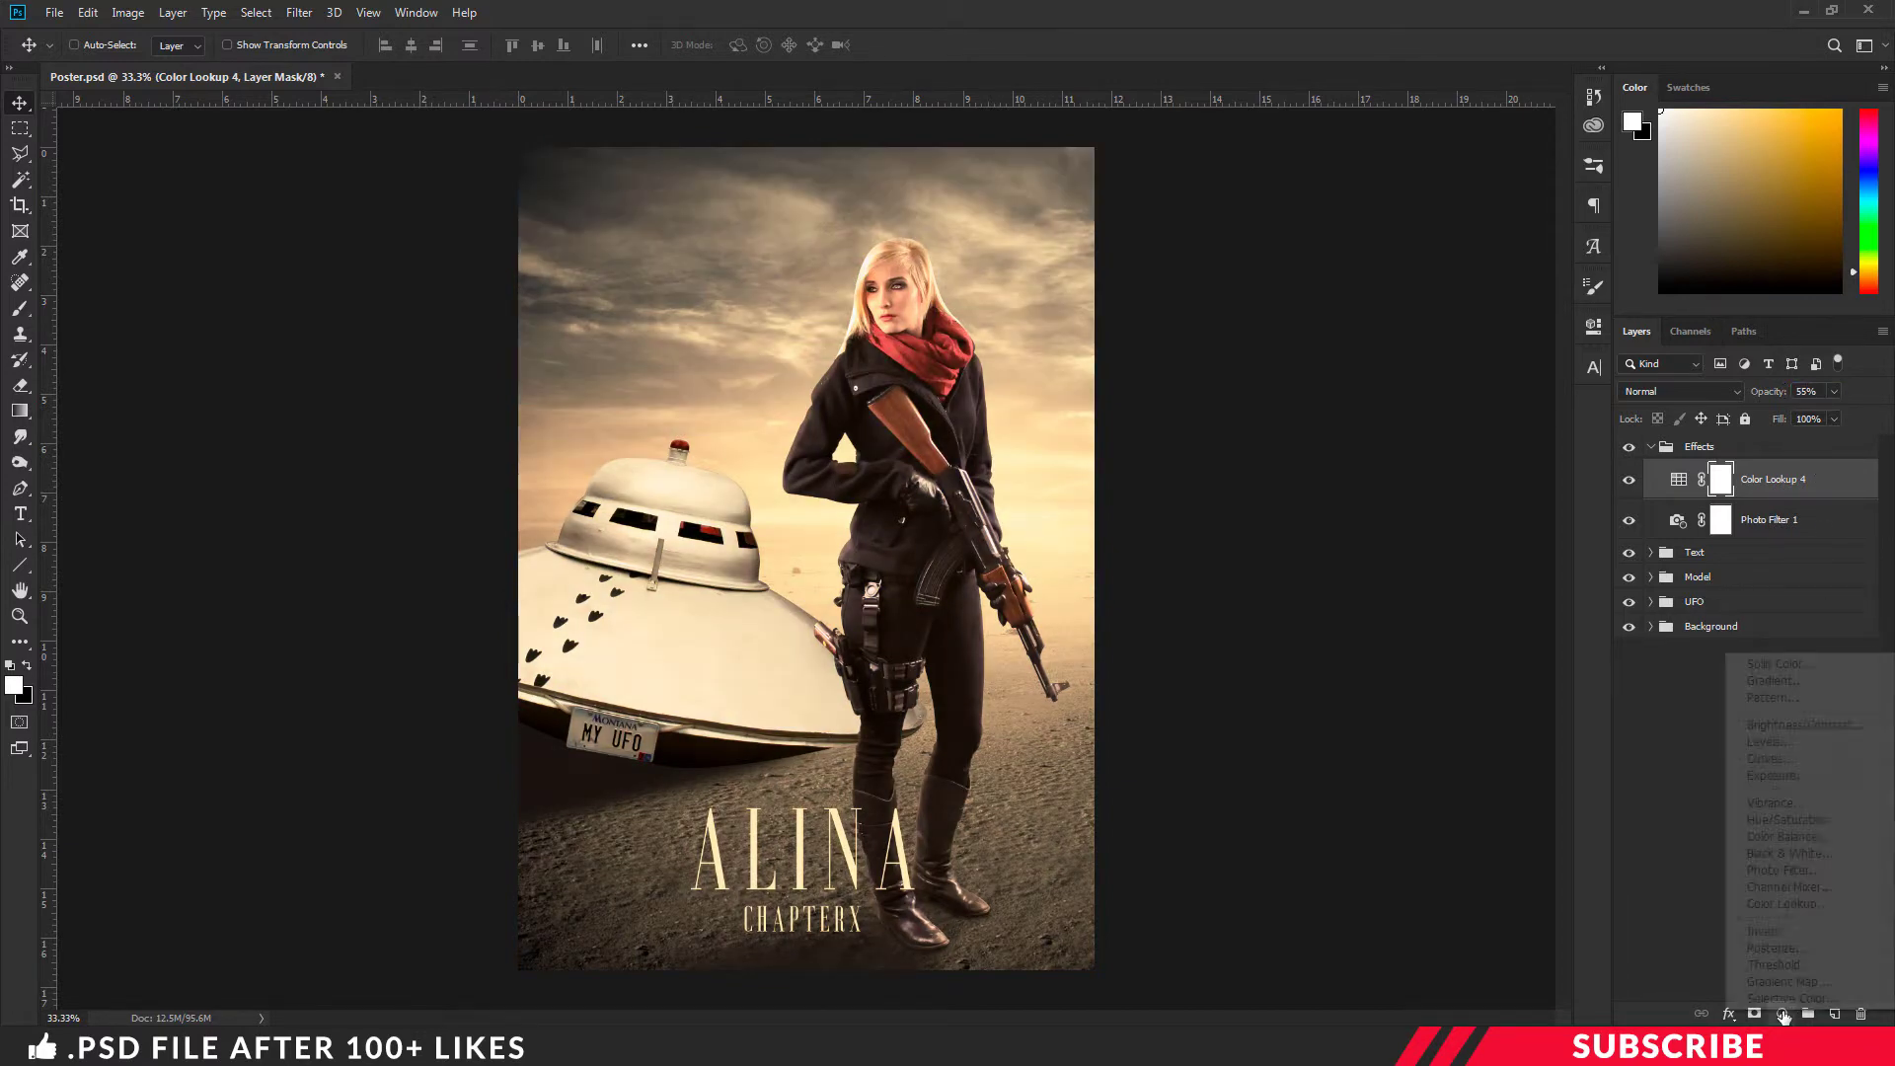
# - Add a Curves layer on the RGB channel, pulling the curve slightly down to darken the poster
pyautogui.click(1800, 752)
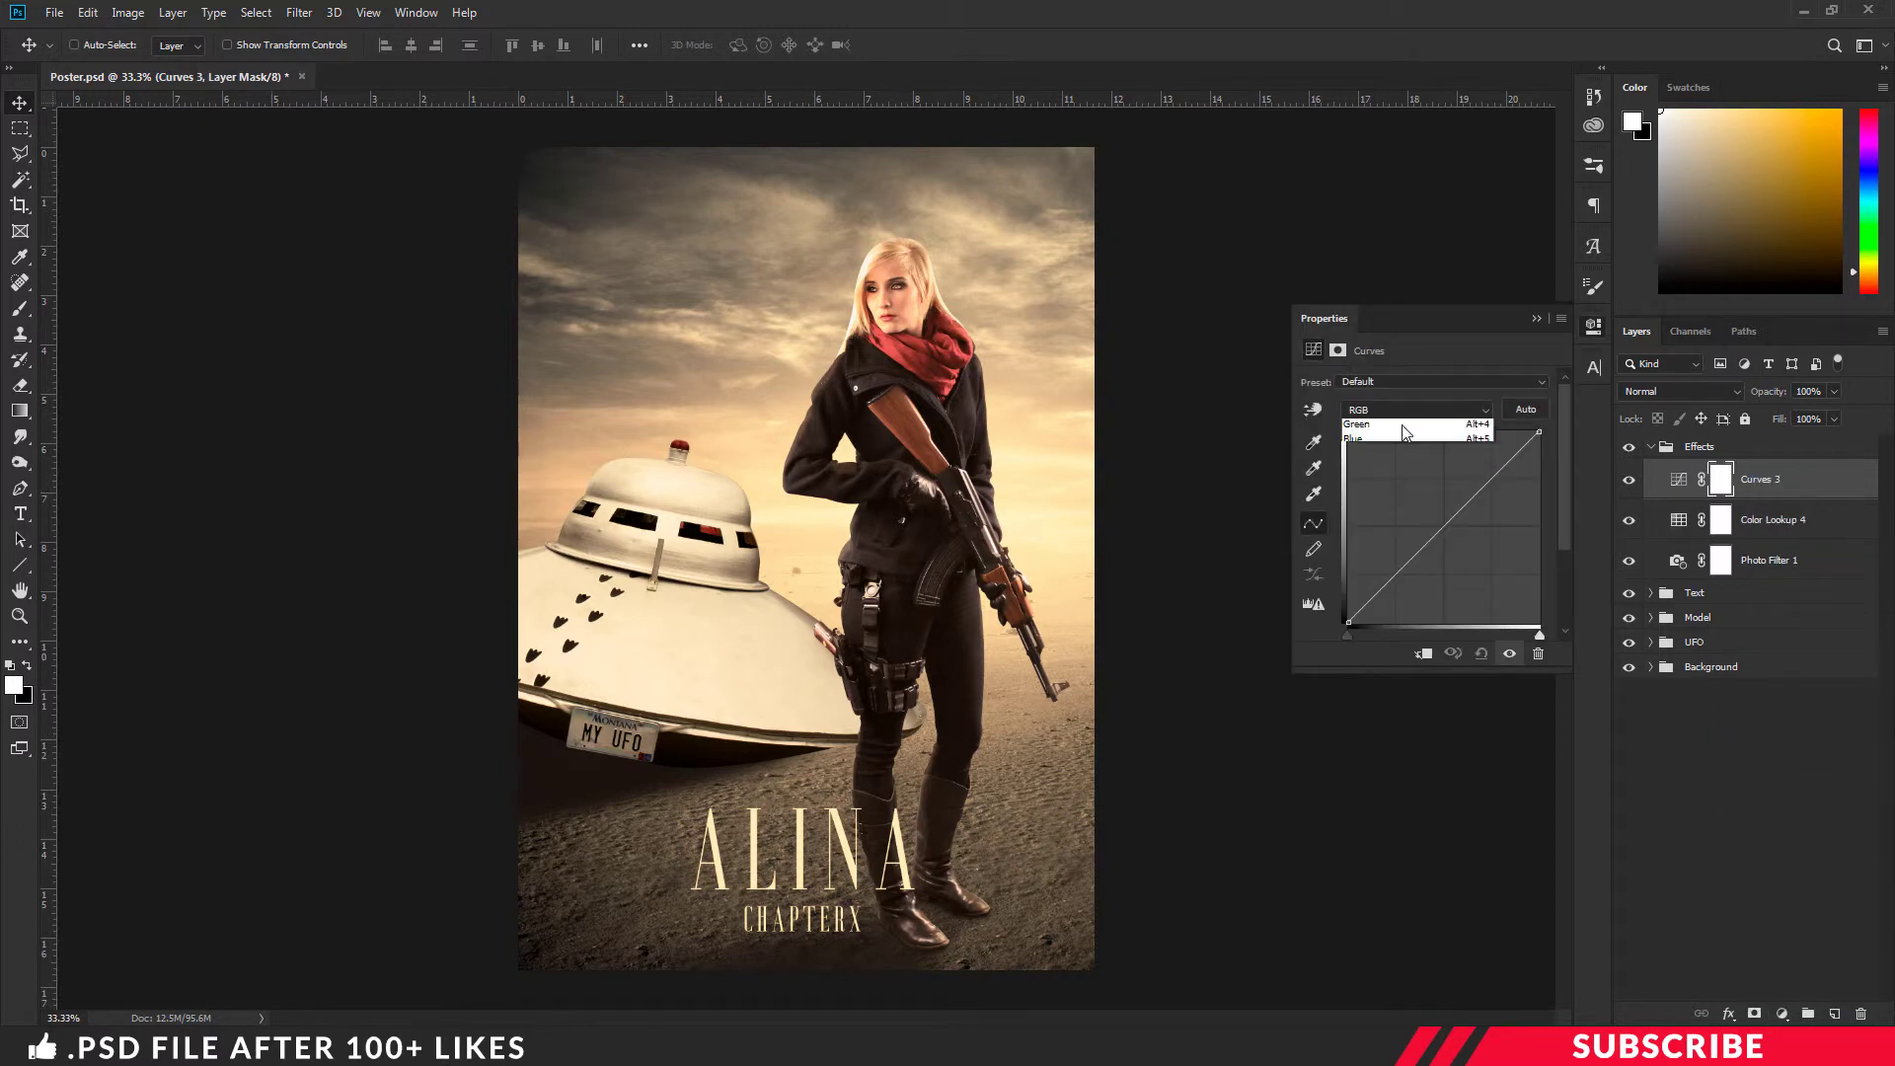
pyautogui.click(1418, 409)
pyautogui.click(1381, 424)
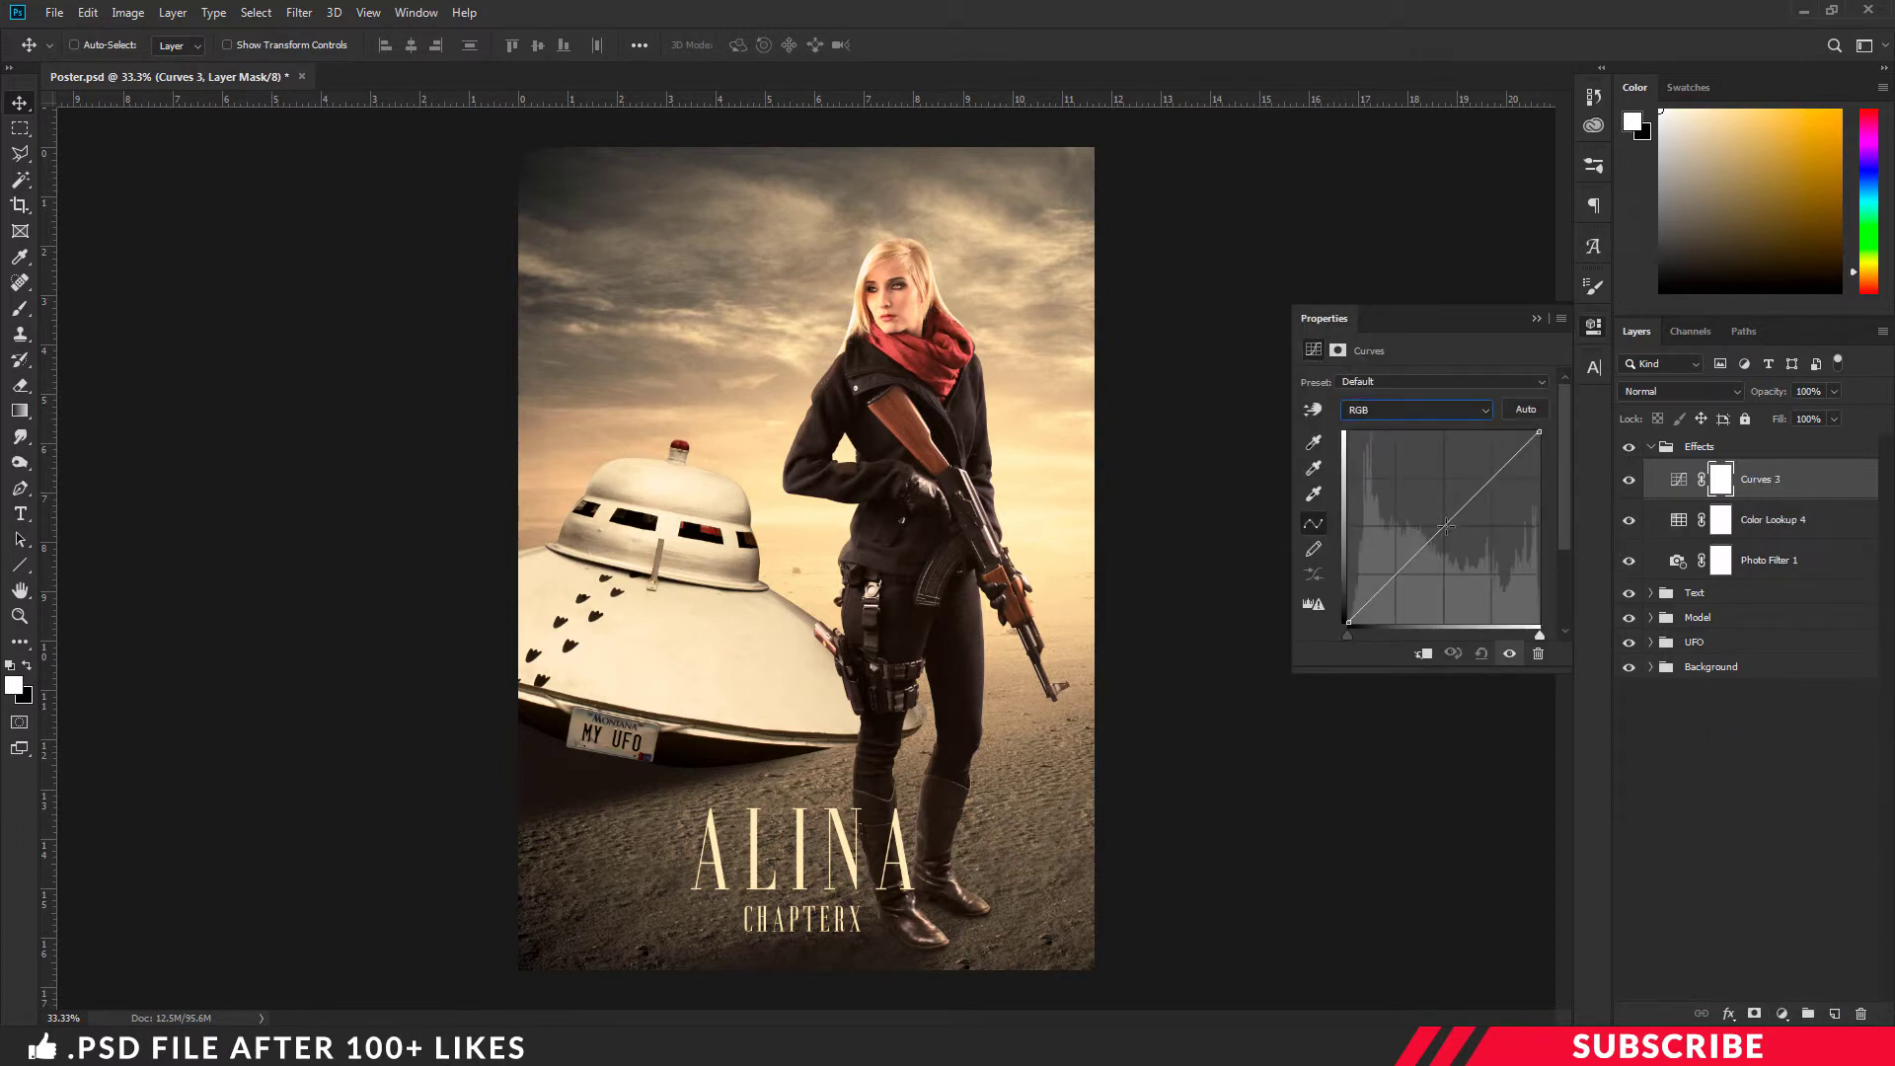
pyautogui.moveTo(1446, 526); pyautogui.dragTo(1453, 528)
pyautogui.click(1593, 329)
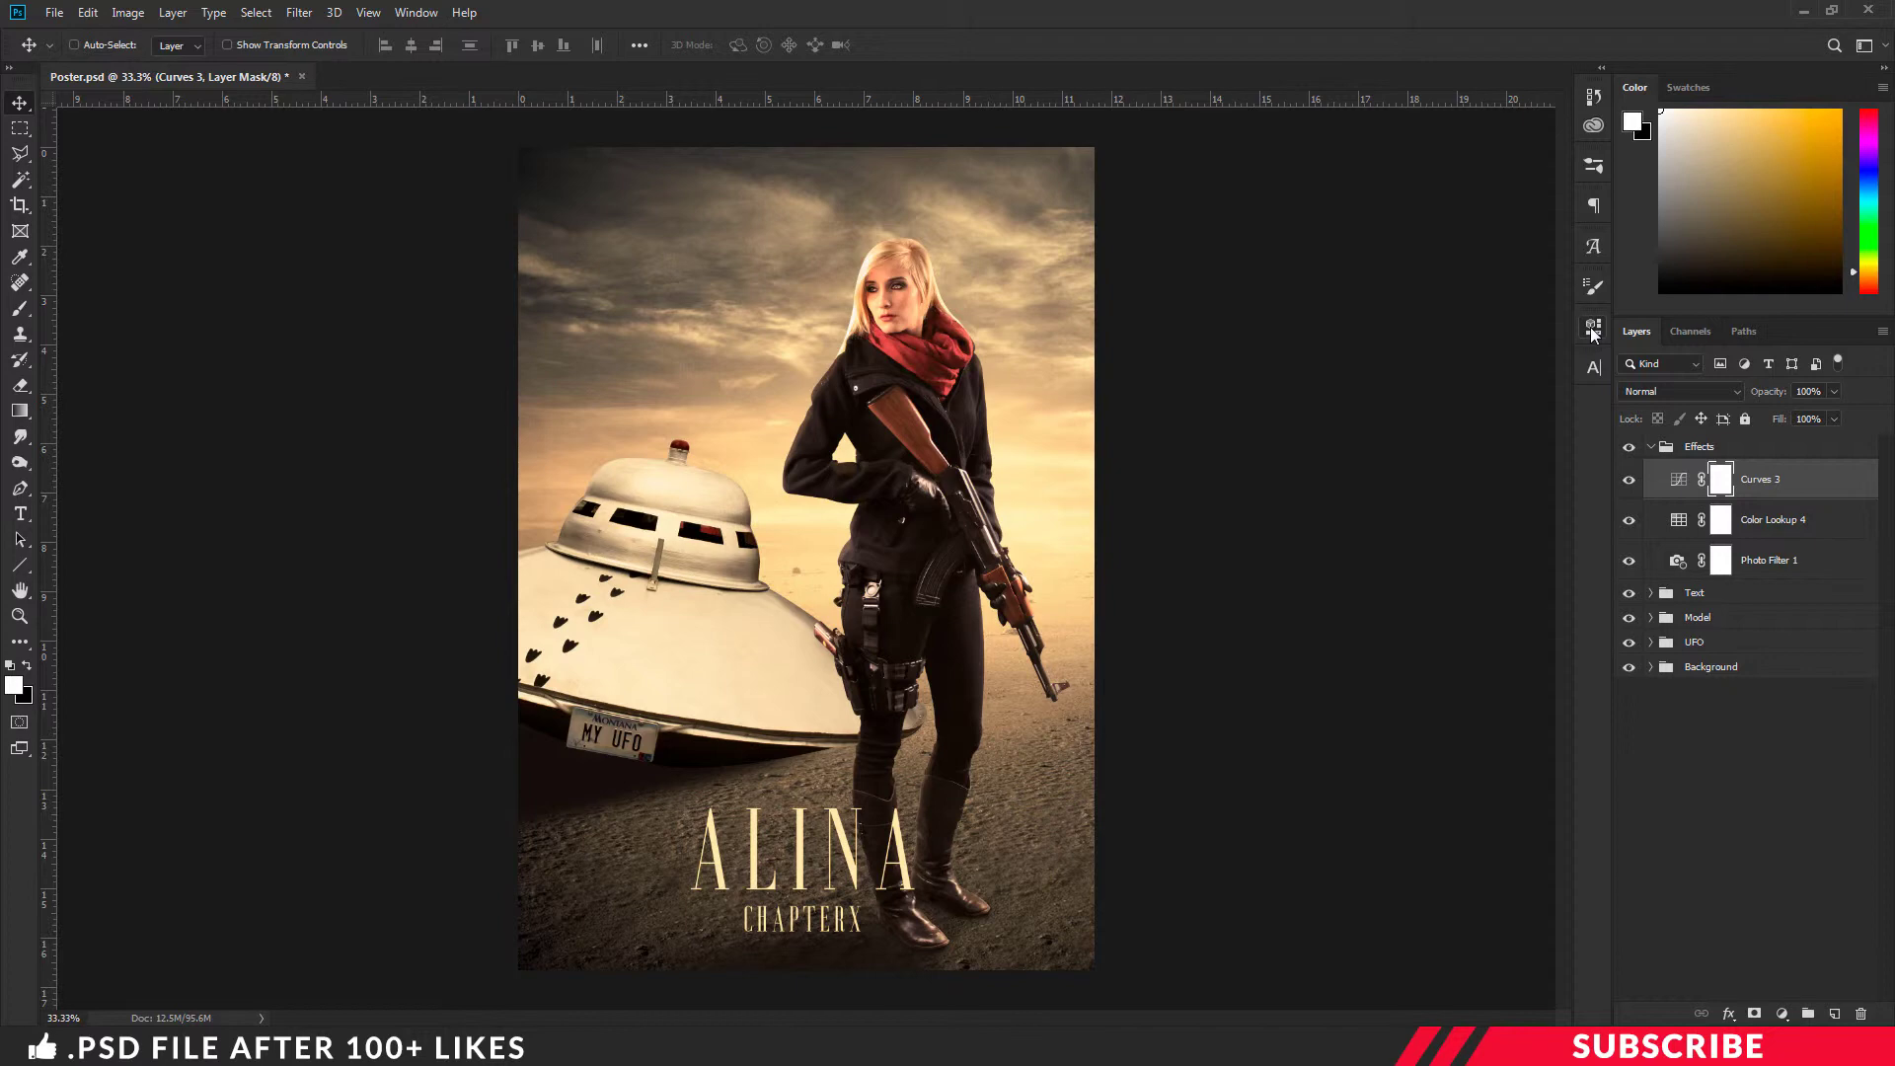
# - Open image-4 from Windows Explorer in Adobe Photoshop CC 2019
pyautogui.hotkey('alt', 'Tab')
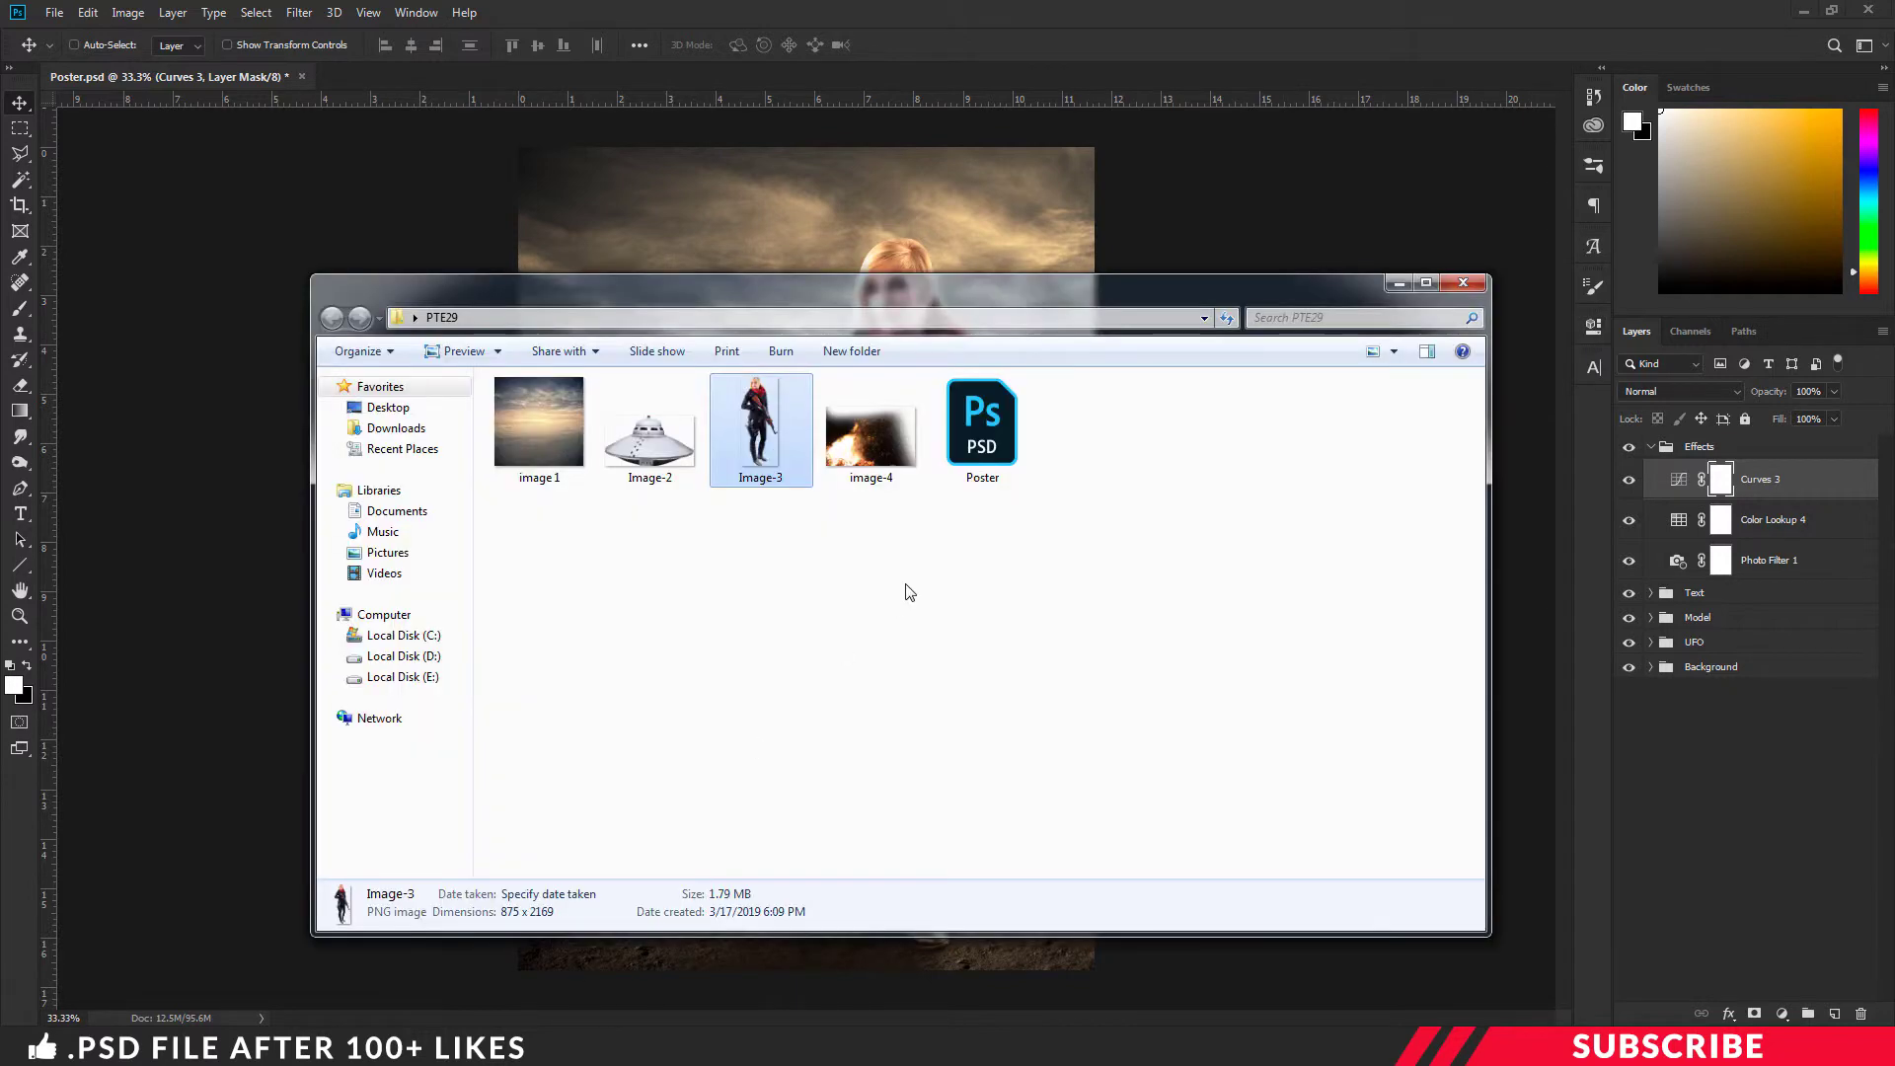
pyautogui.rightClick(868, 456)
pyautogui.moveTo(979, 693)
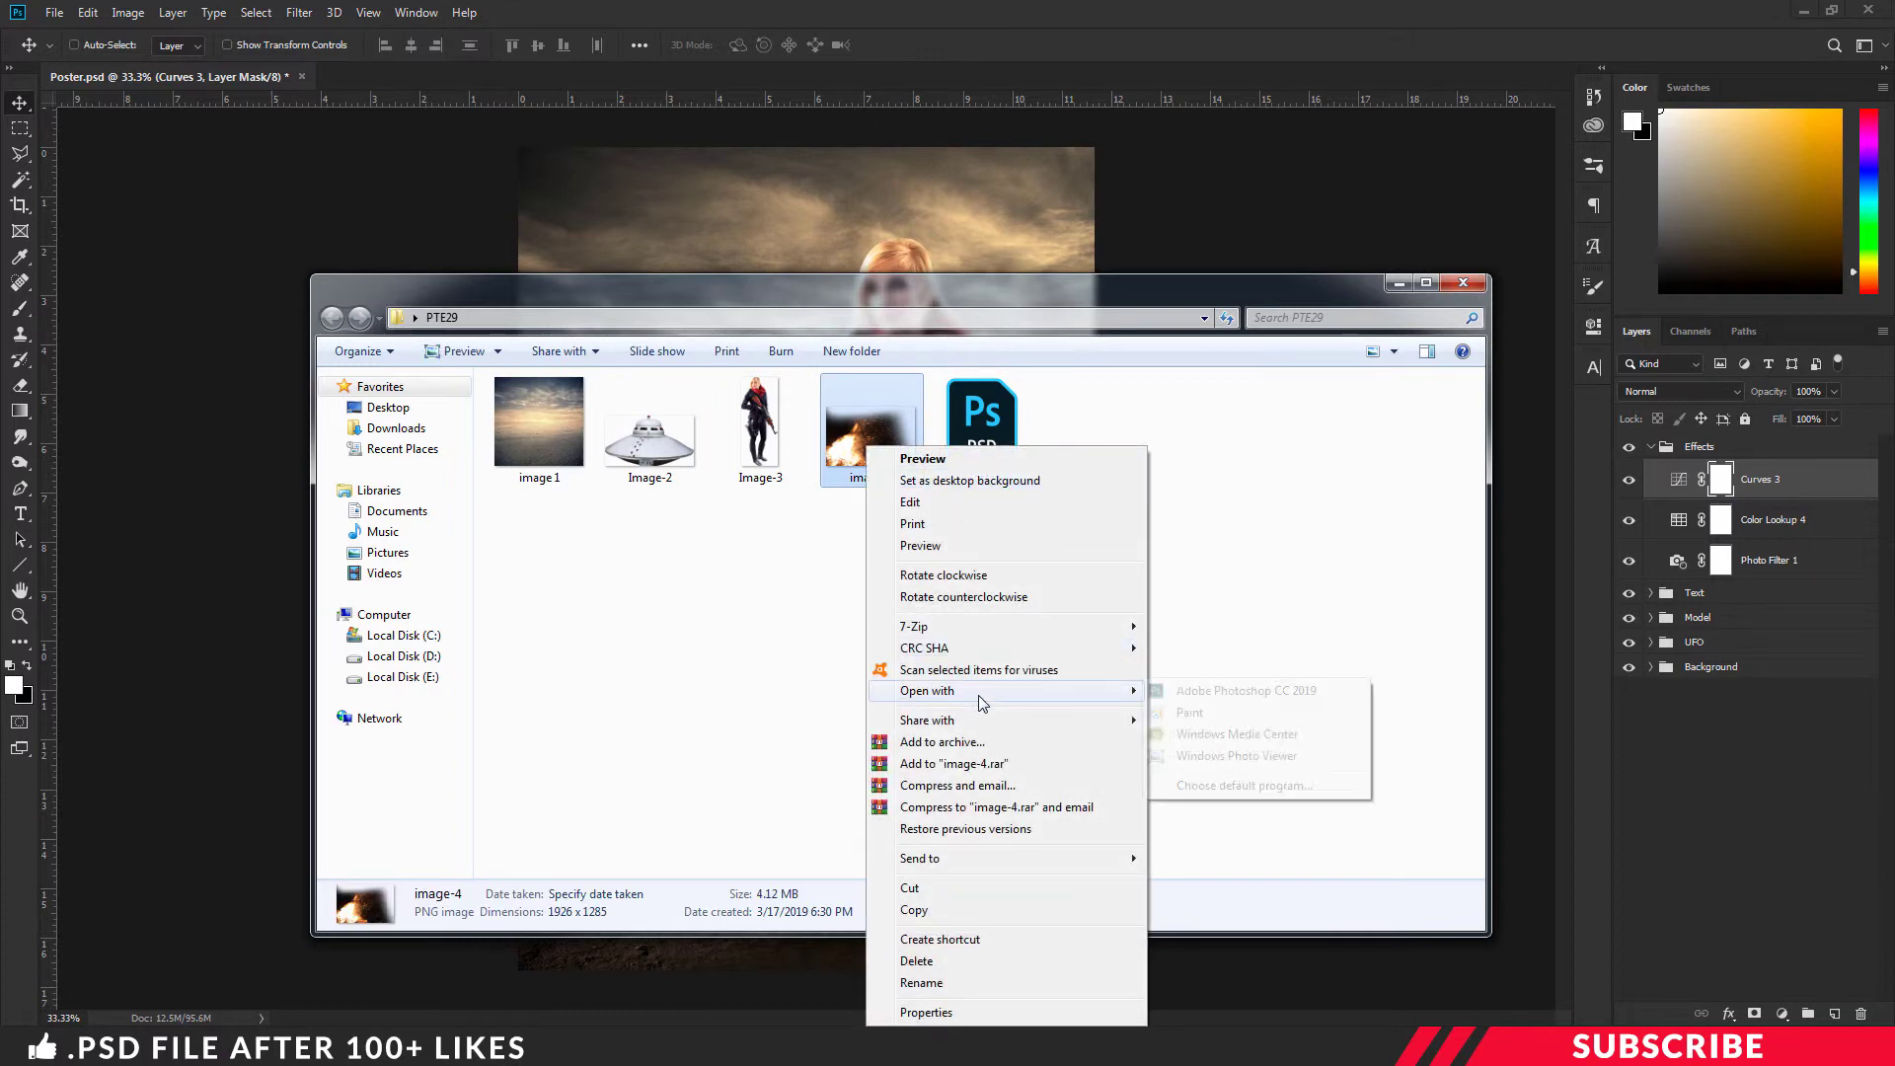
pyautogui.click(1242, 690)
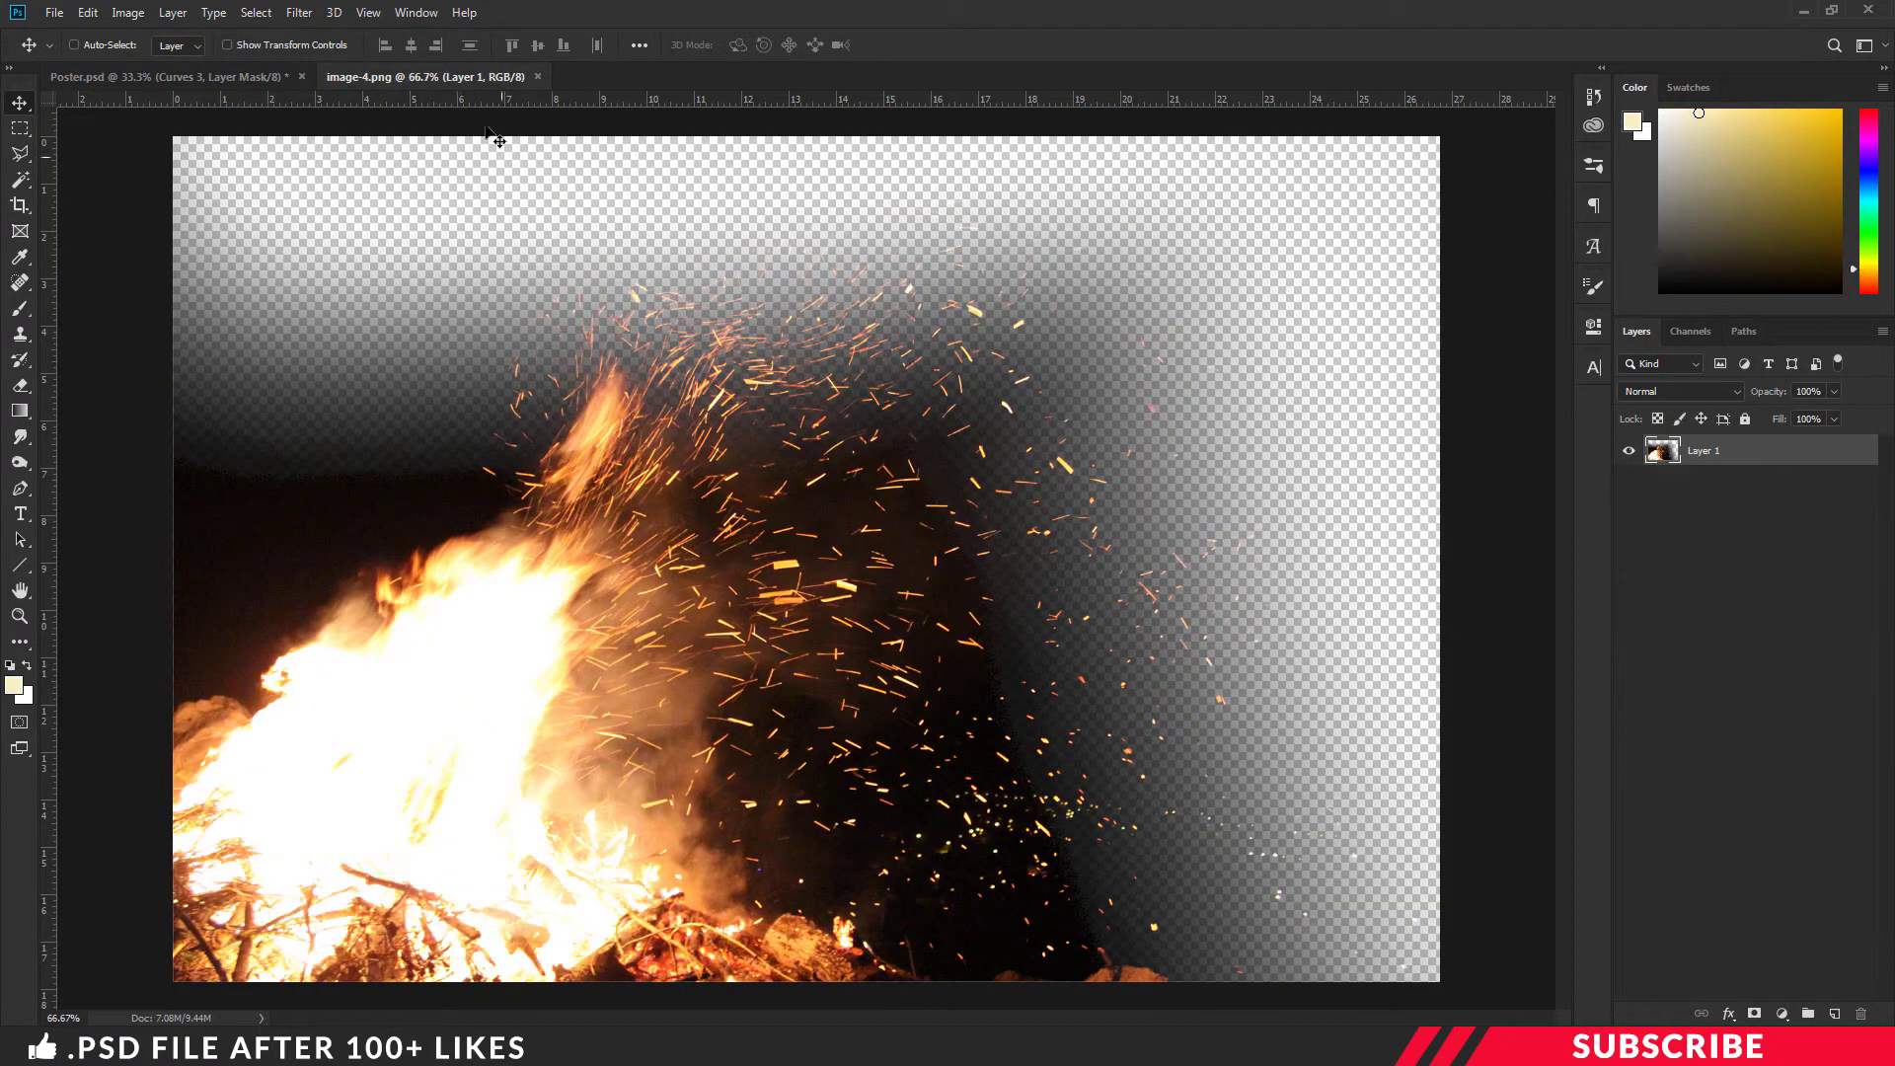
# - Drag the fire image into Poster.psd as a new layer and close image-4
pyautogui.moveTo(452, 76); pyautogui.dragTo(462, 107)
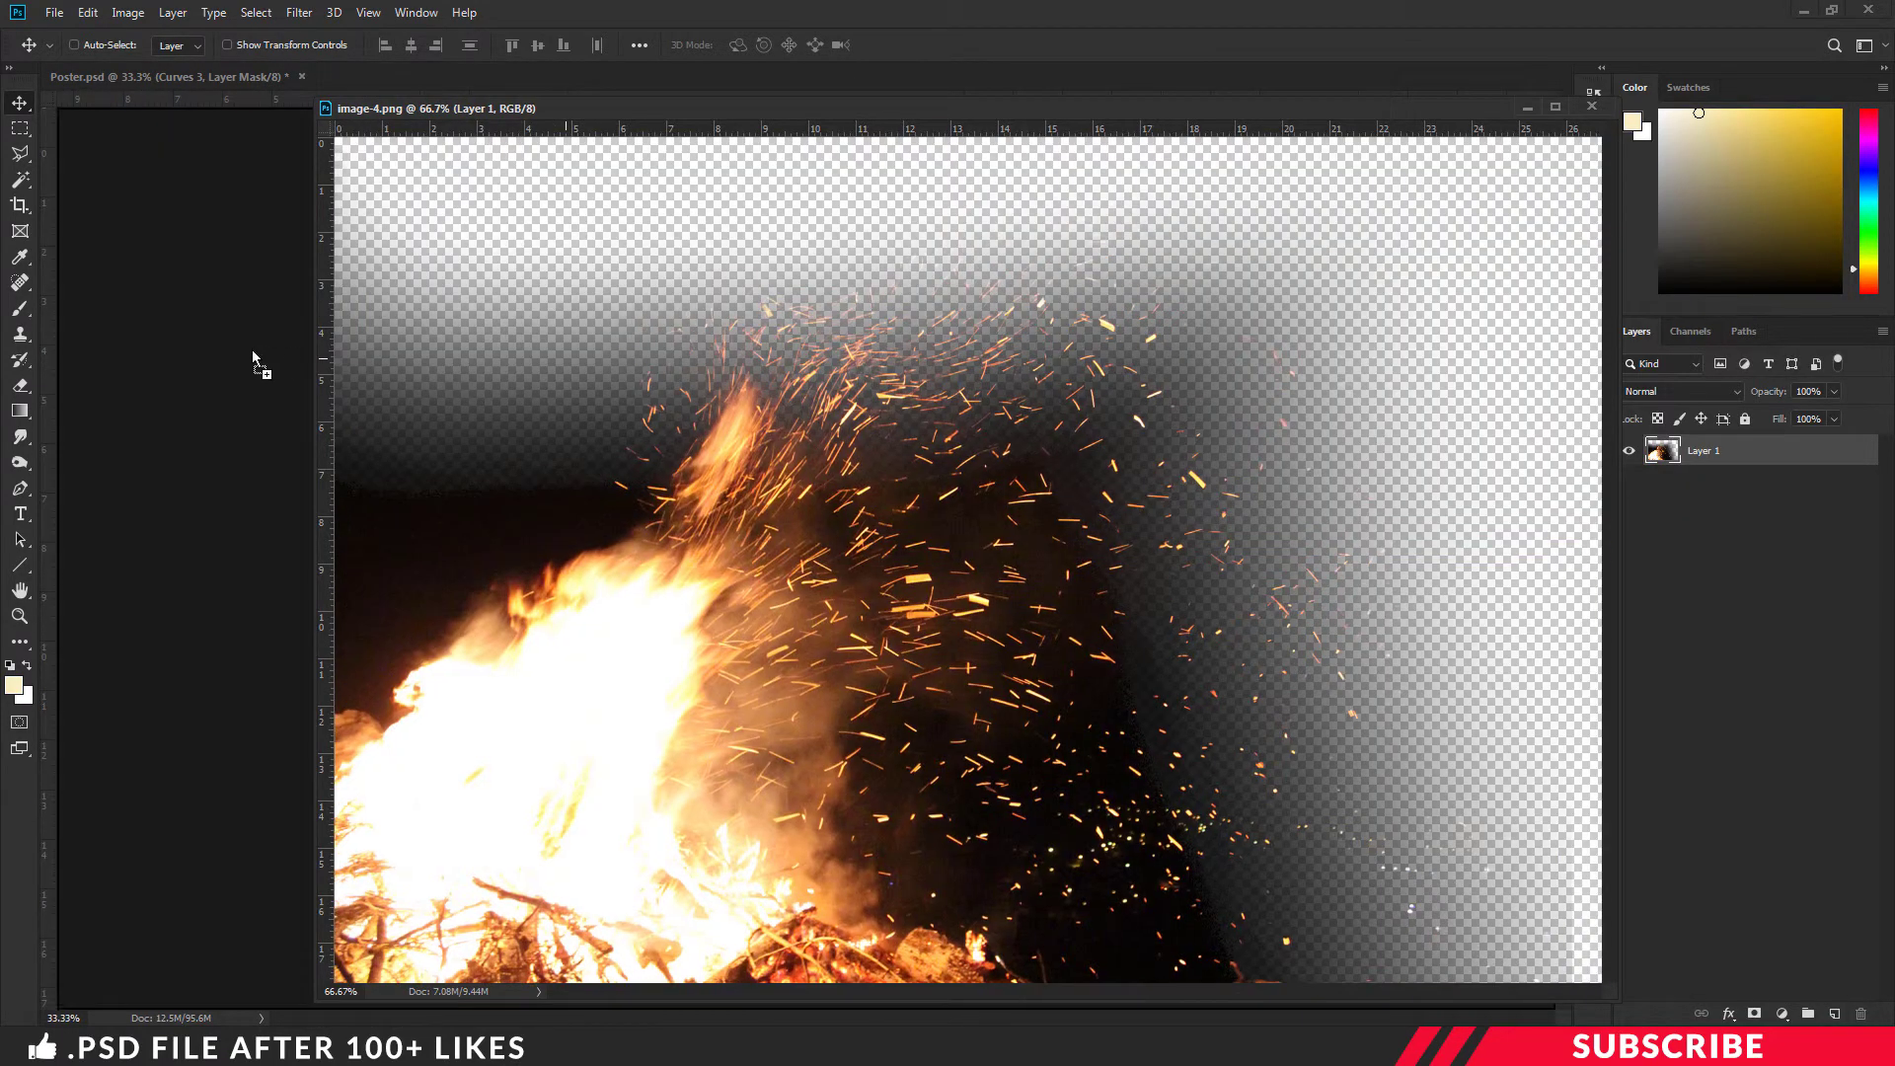
pyautogui.click(258, 363)
pyautogui.click(1592, 106)
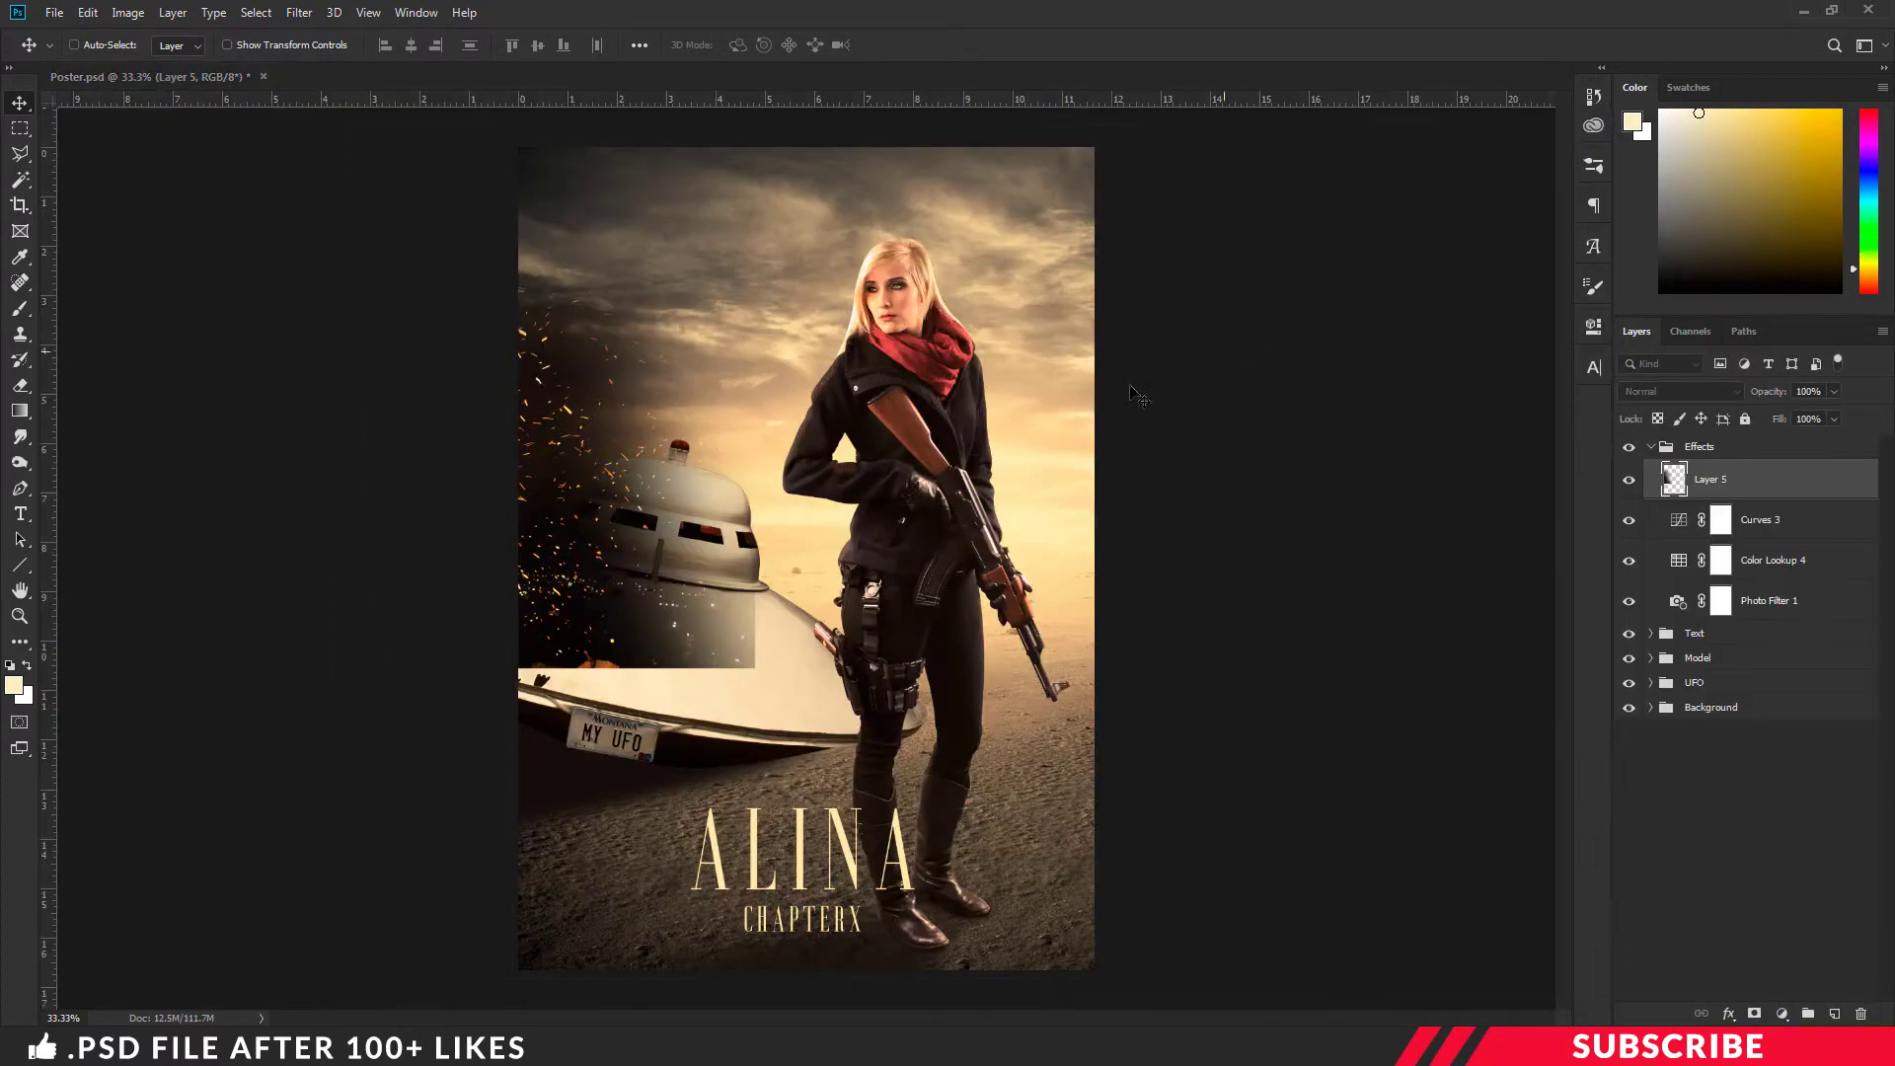
# - Move Layer 5 into the UFO group beneath the ufo layer and set its blend mode to Screen
pyautogui.moveTo(1776, 479); pyautogui.dragTo(1733, 691)
pyautogui.click(1652, 641)
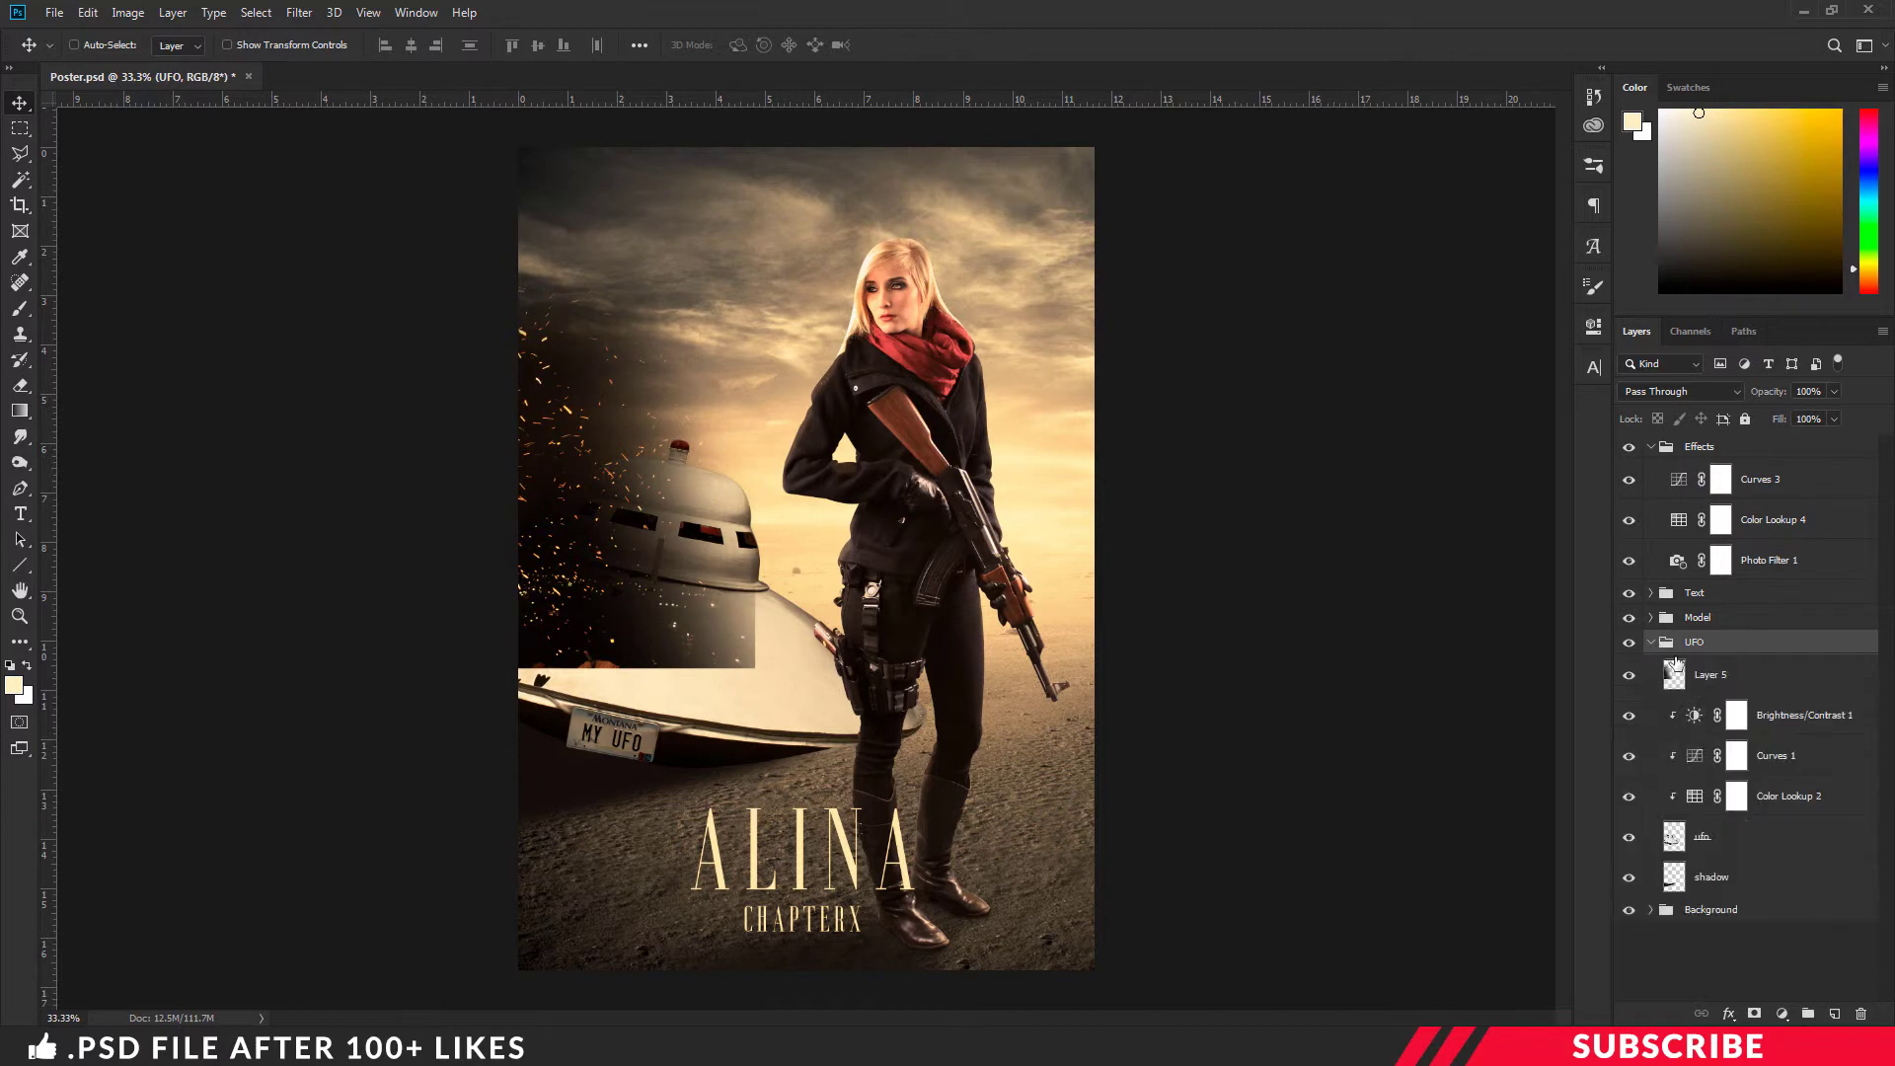
pyautogui.doubleClick(1752, 677)
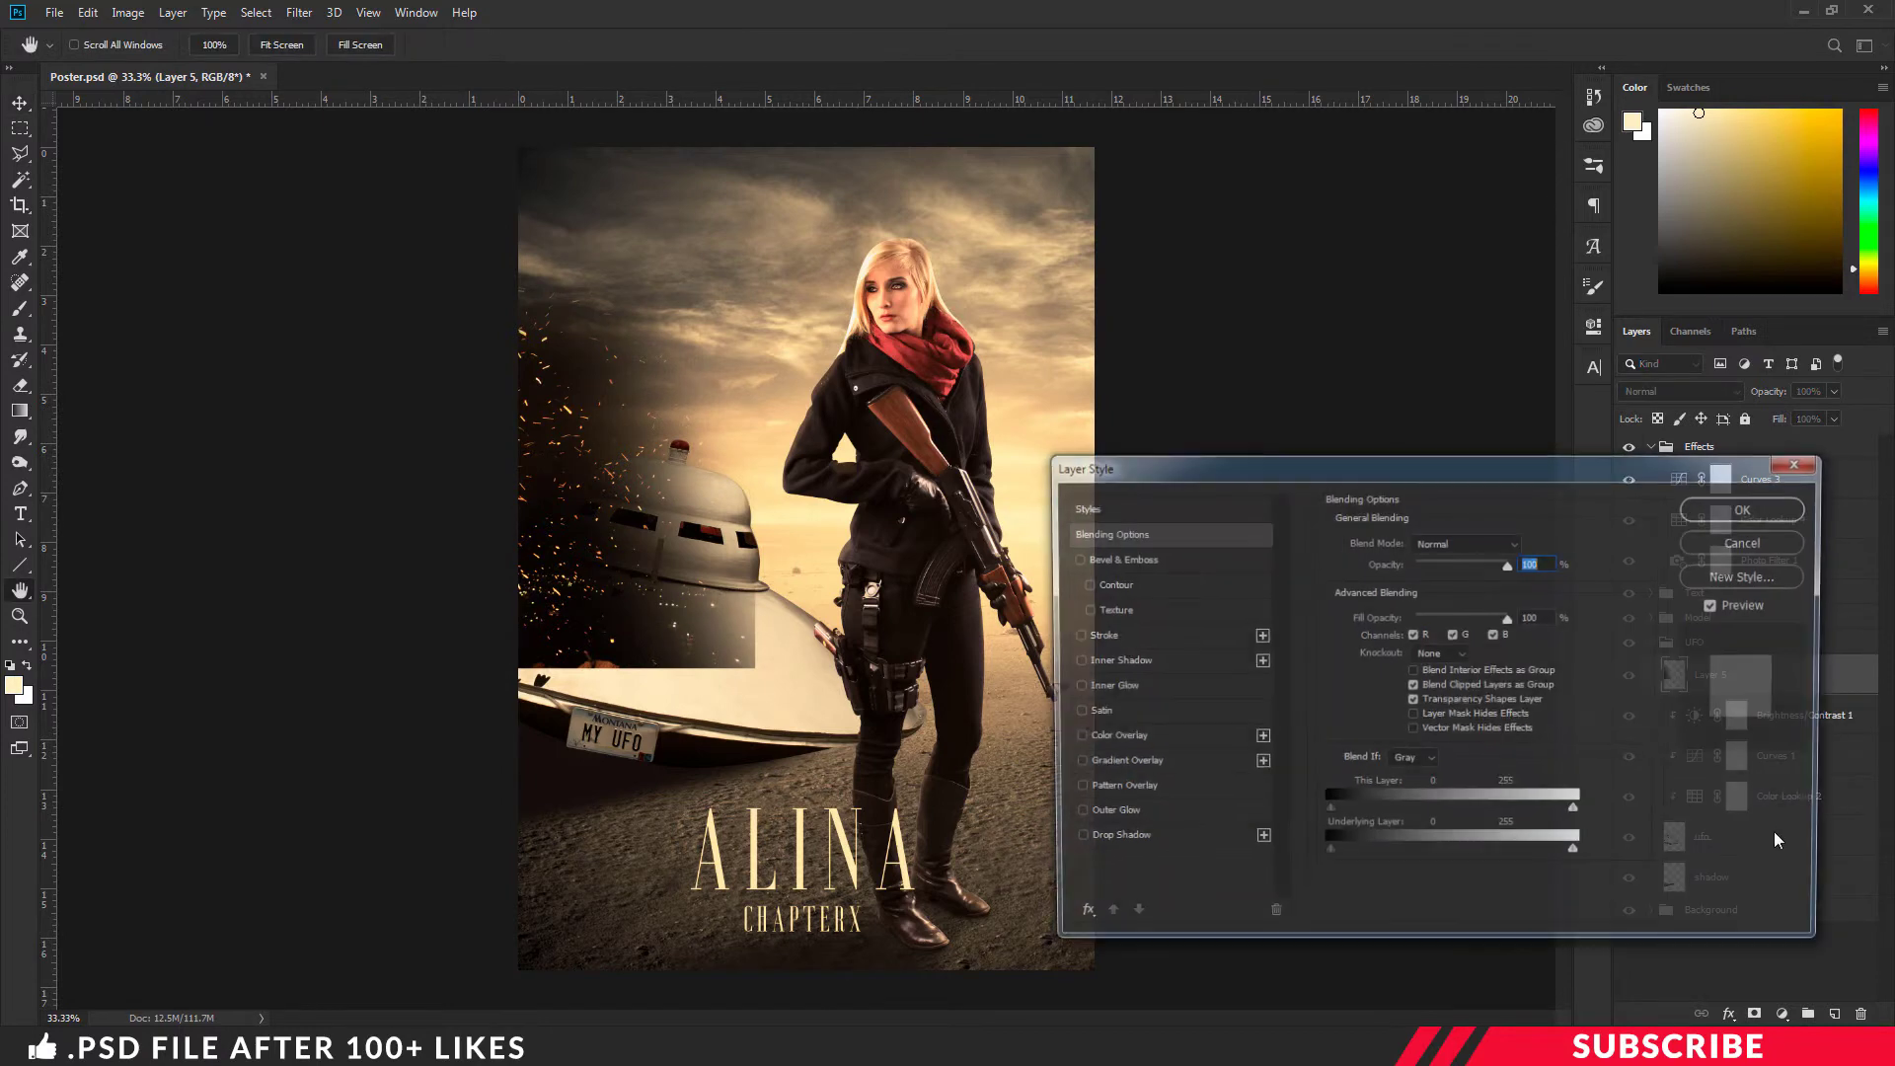
pyautogui.press('Escape')
pyautogui.moveTo(1777, 677); pyautogui.dragTo(1668, 821)
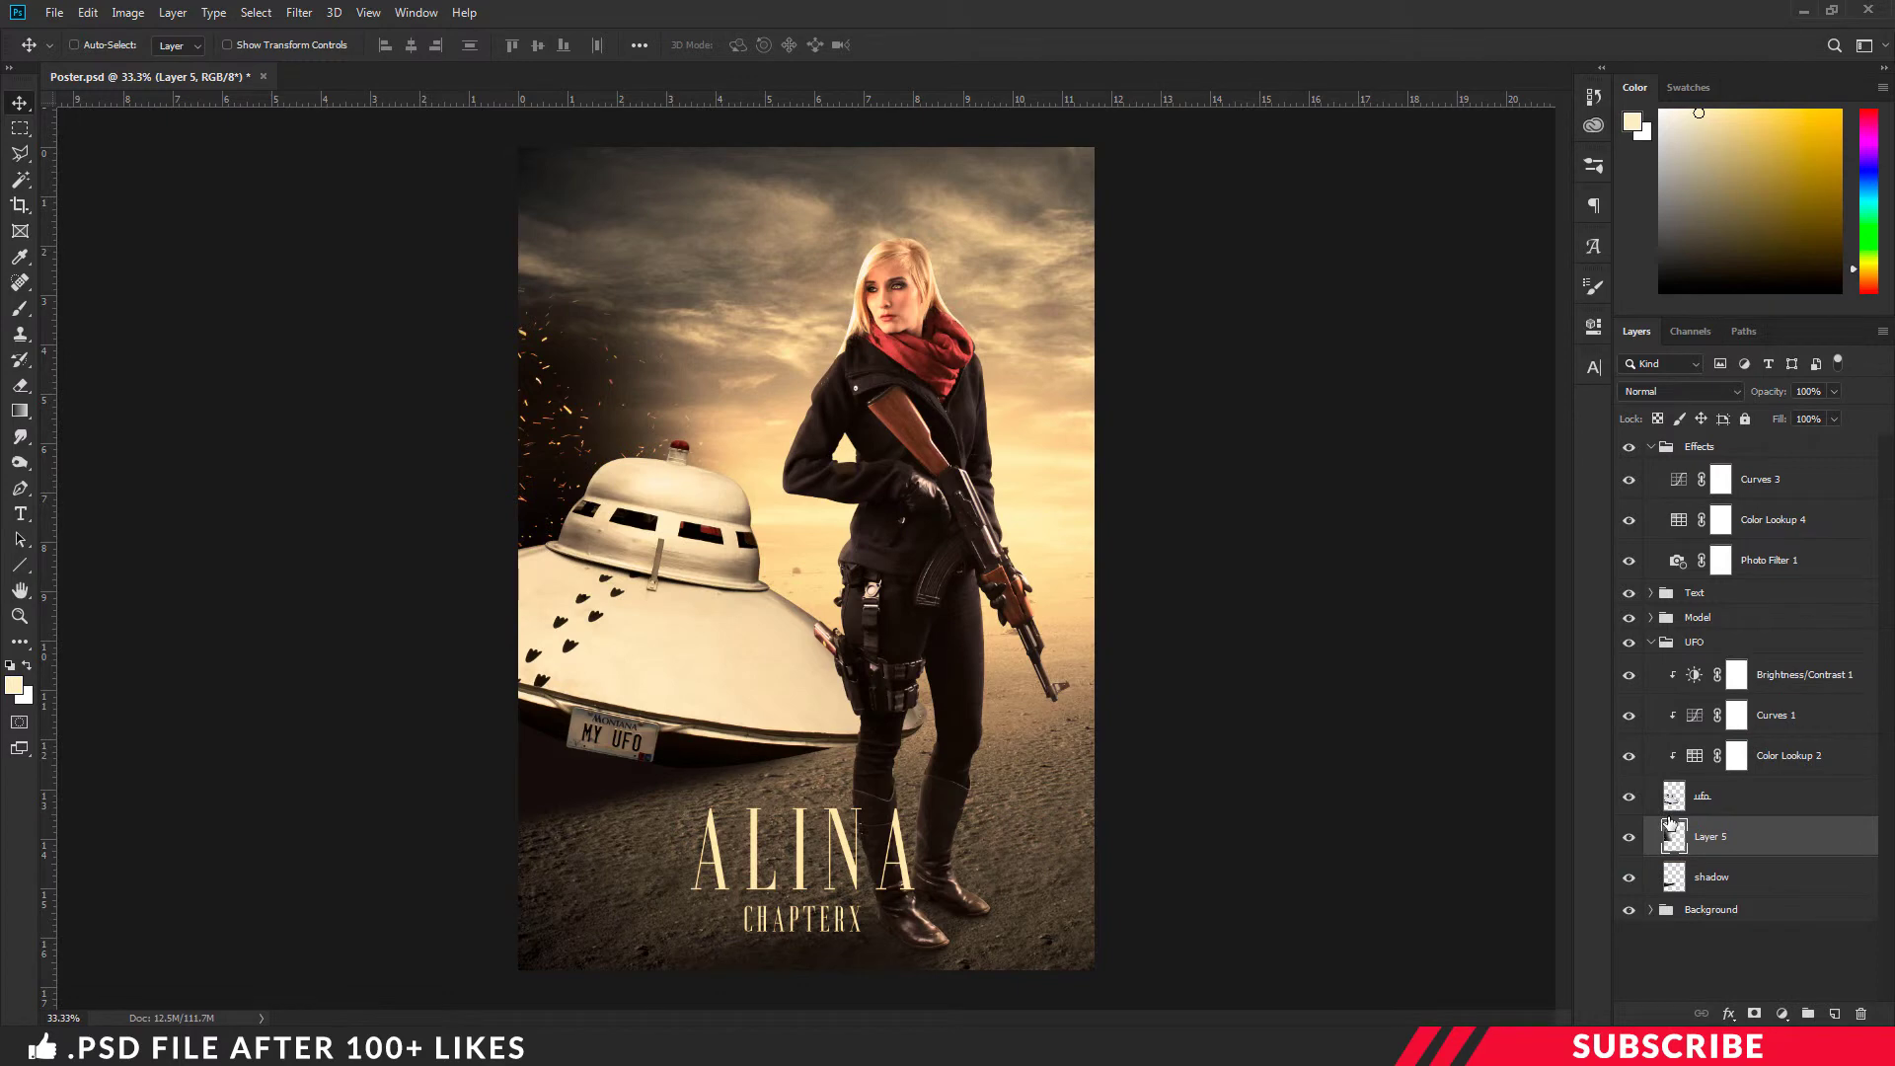
pyautogui.click(1710, 389)
pyautogui.click(1673, 544)
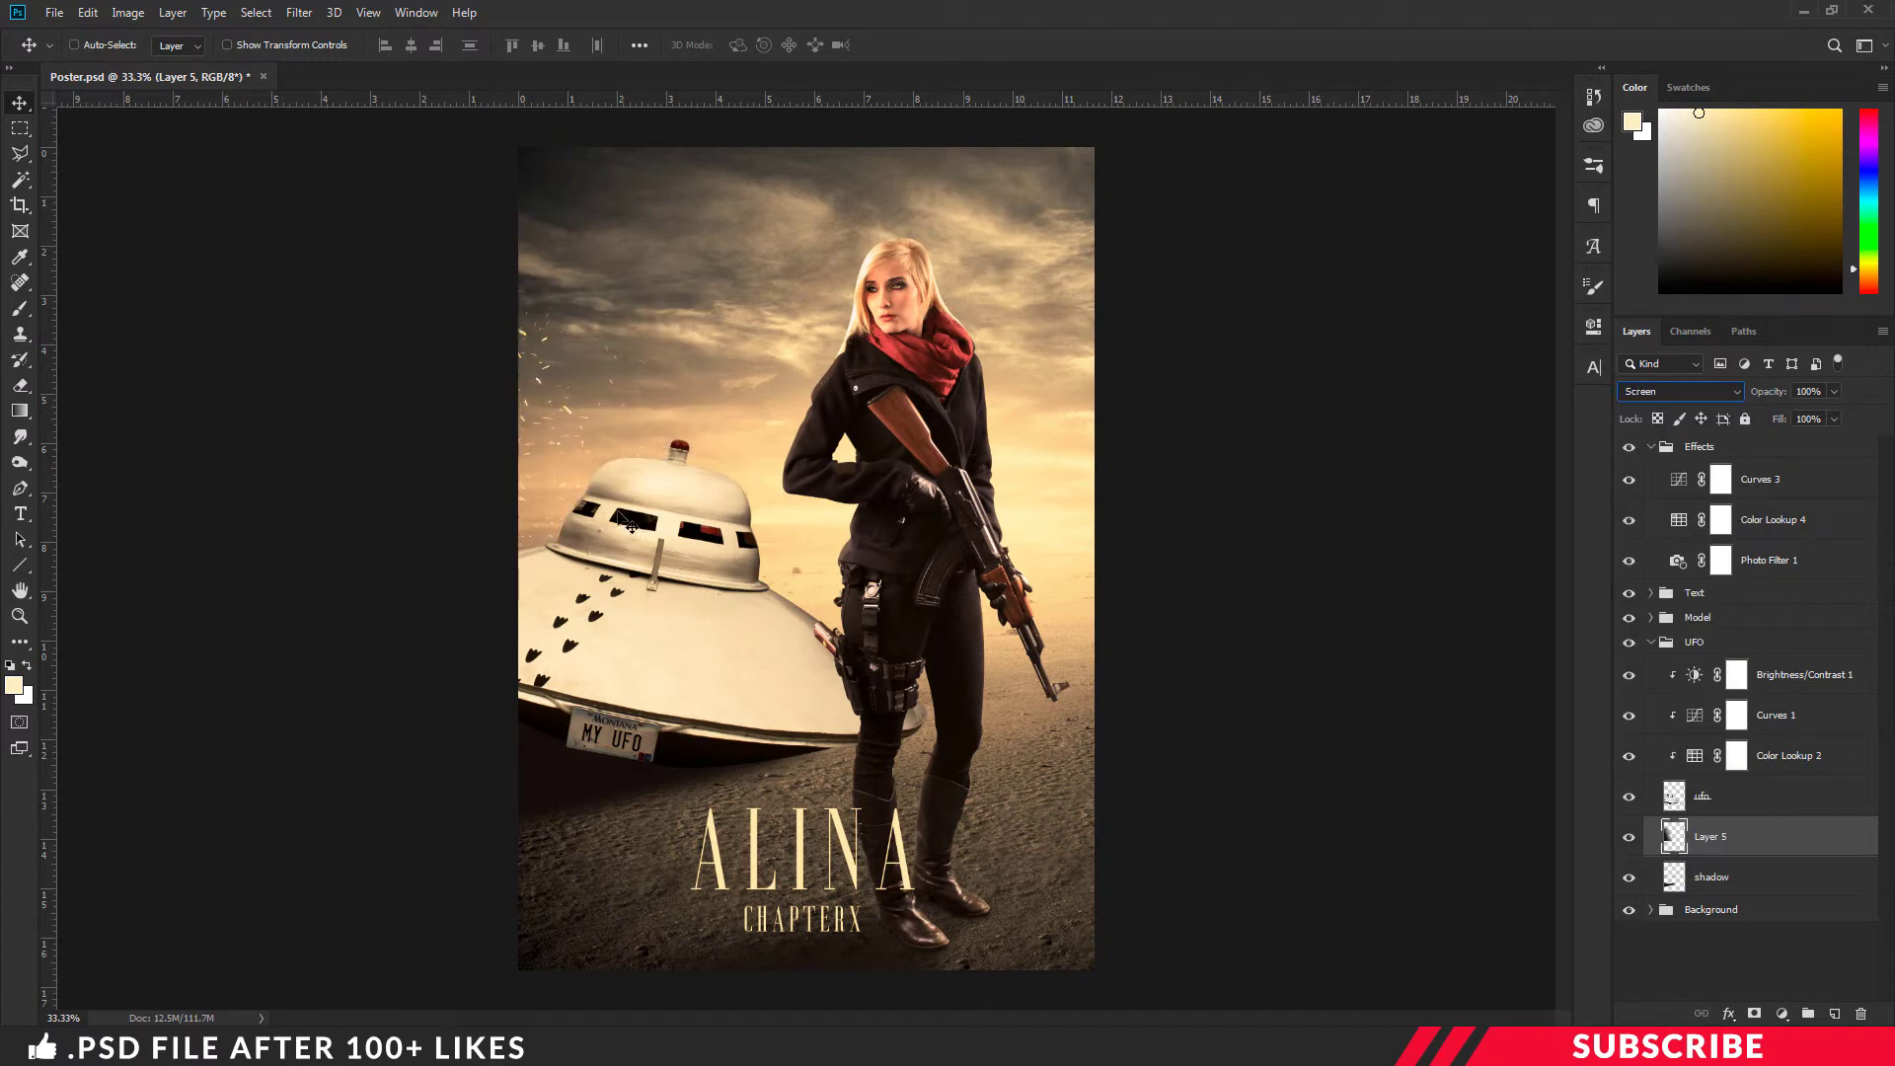
# - Free-transform the fire up behind the UFO and scale it down to about 96.6%
pyautogui.hotkey('ctrl', 'r')
pyautogui.hotkey('ctrl', 't')
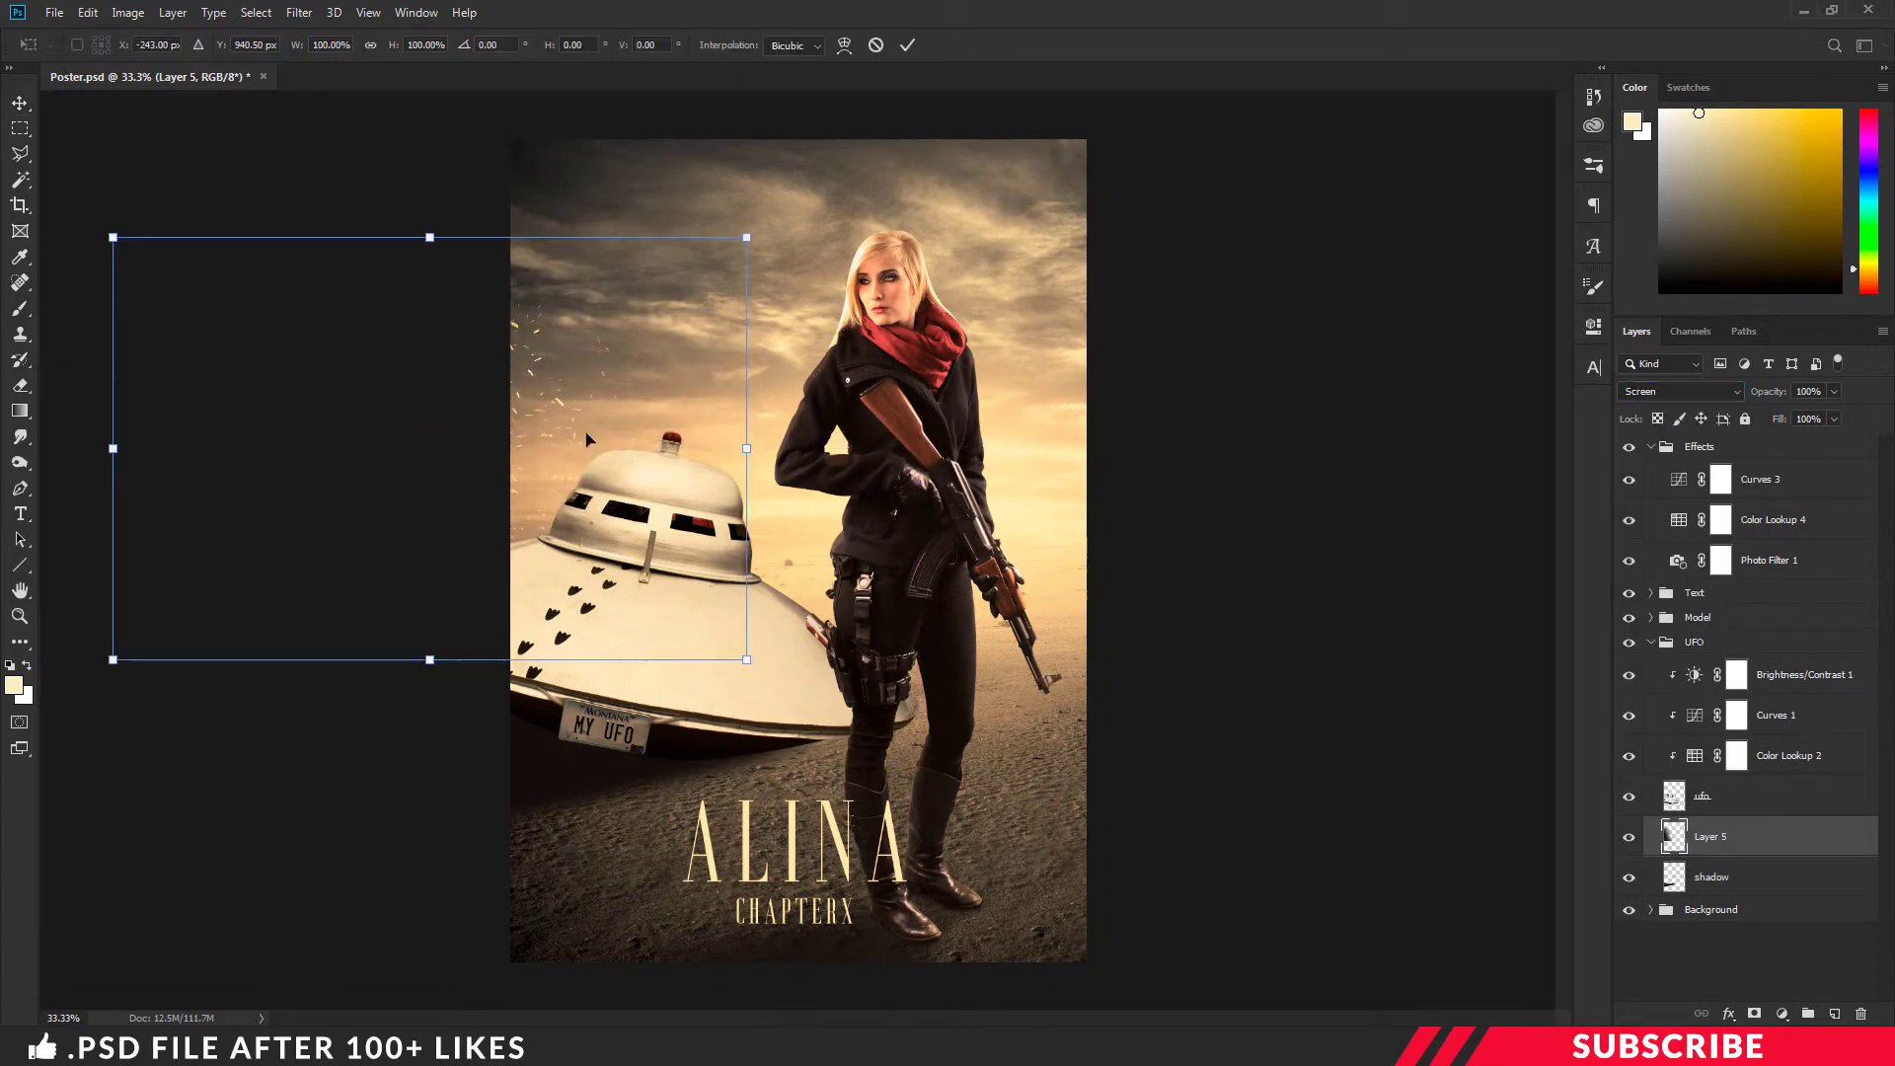
pyautogui.moveTo(555, 454); pyautogui.dragTo(867, 346)
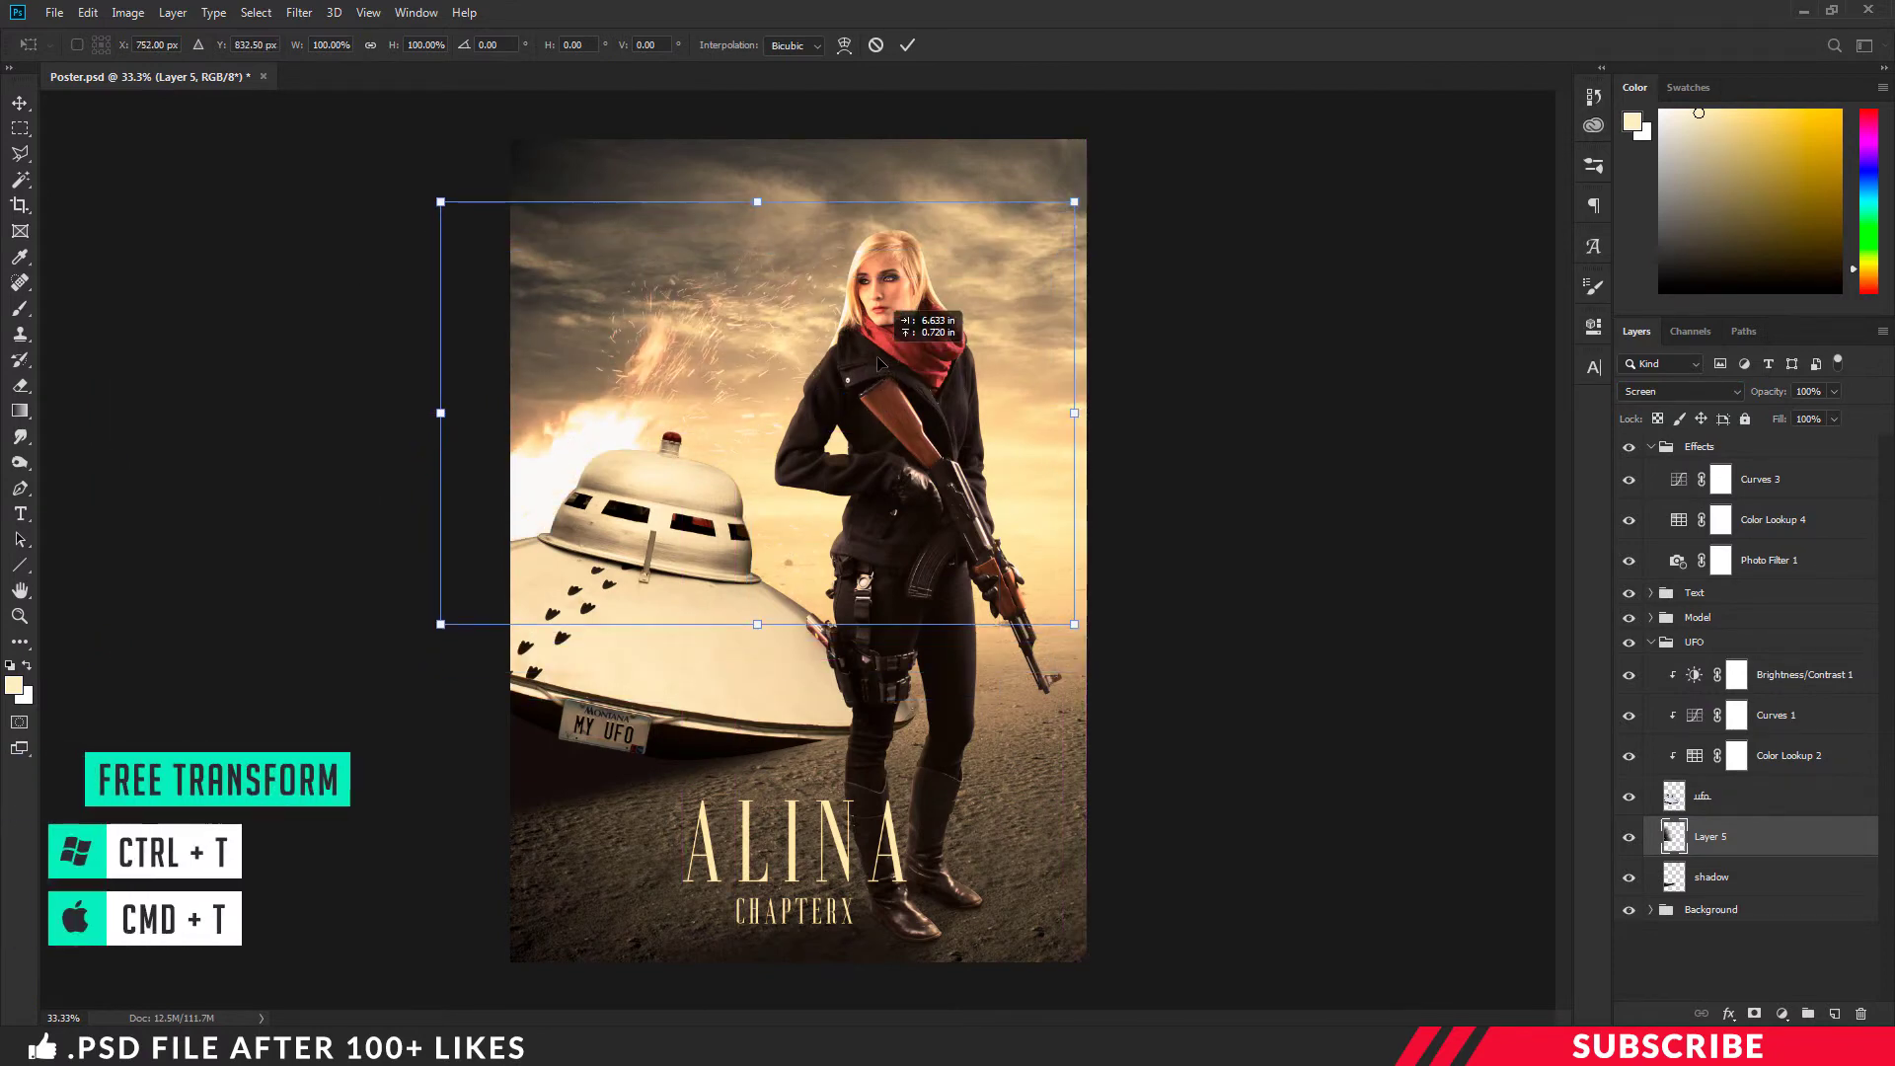
pyautogui.moveTo(1073, 625); pyautogui.dragTo(1054, 621)
pyautogui.moveTo(1052, 622); pyautogui.dragTo(1048, 618)
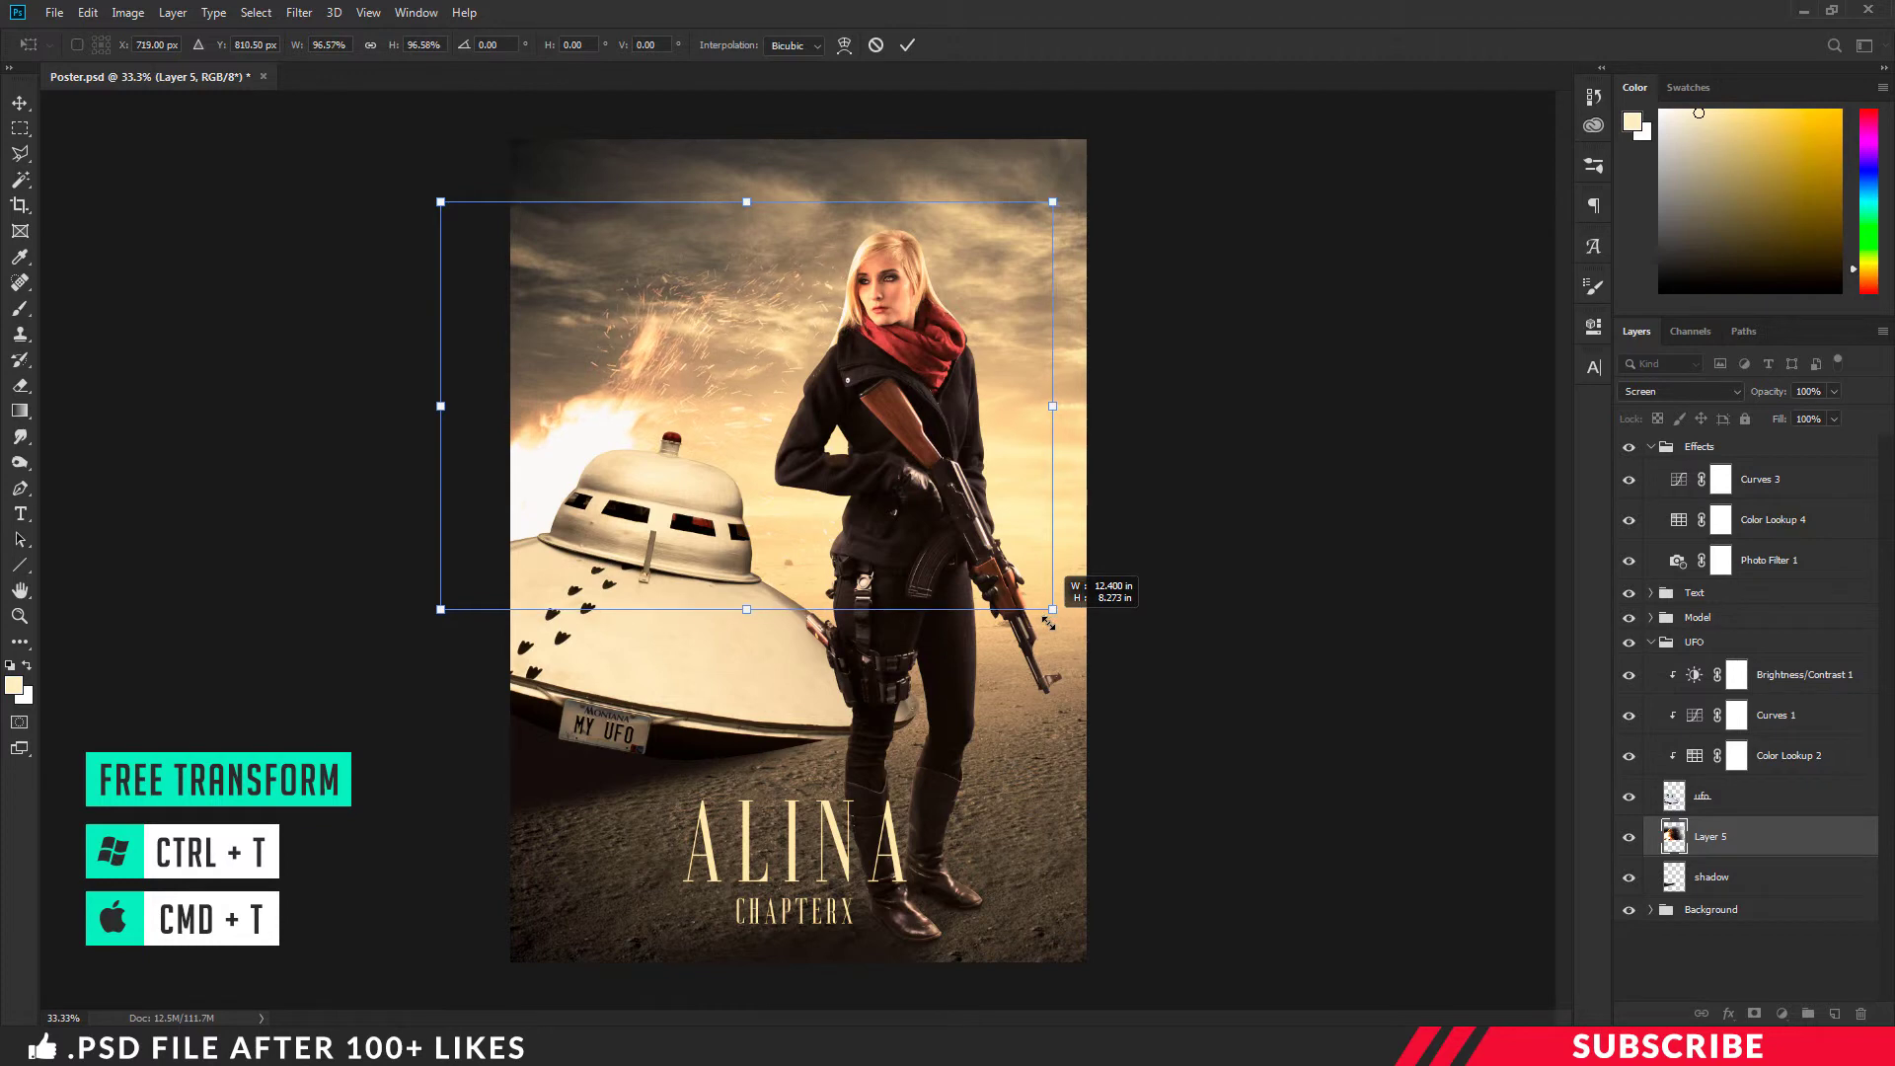
pyautogui.moveTo(767, 489); pyautogui.dragTo(789, 463)
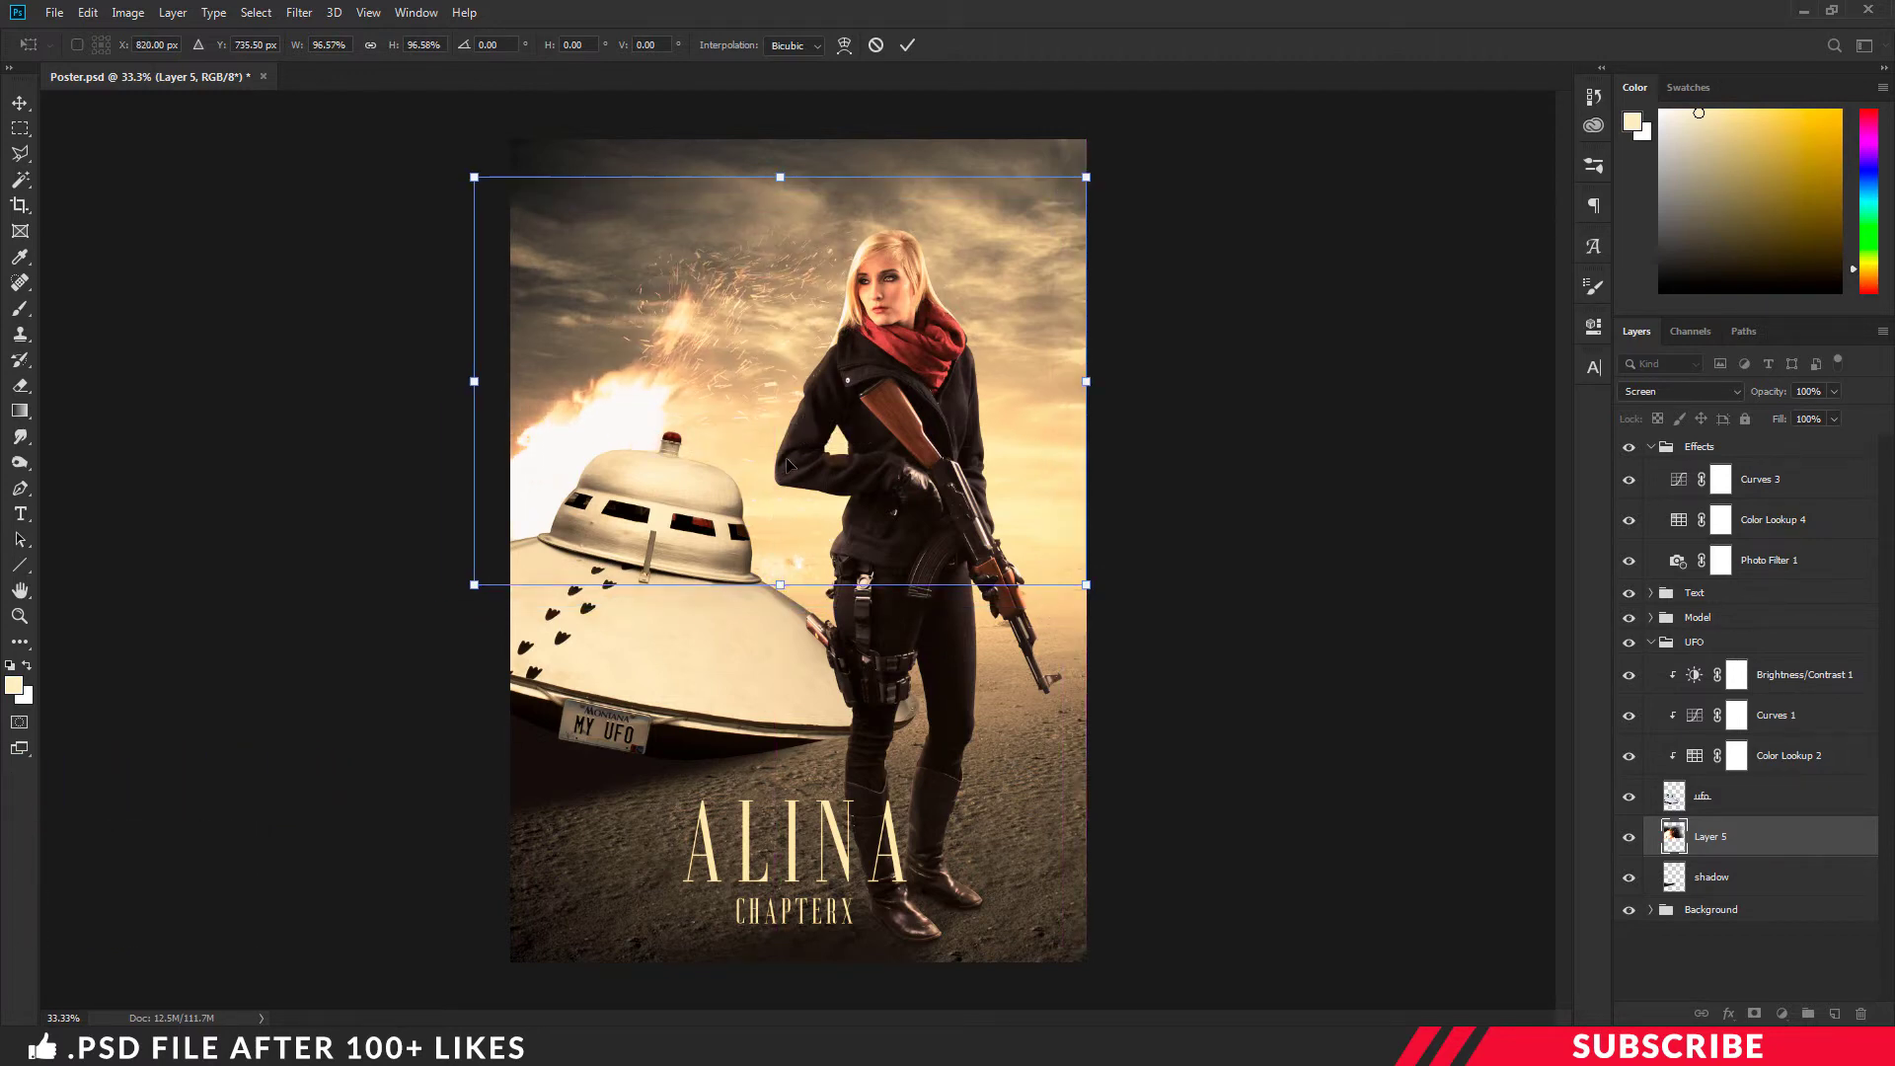
pyautogui.press('Return')
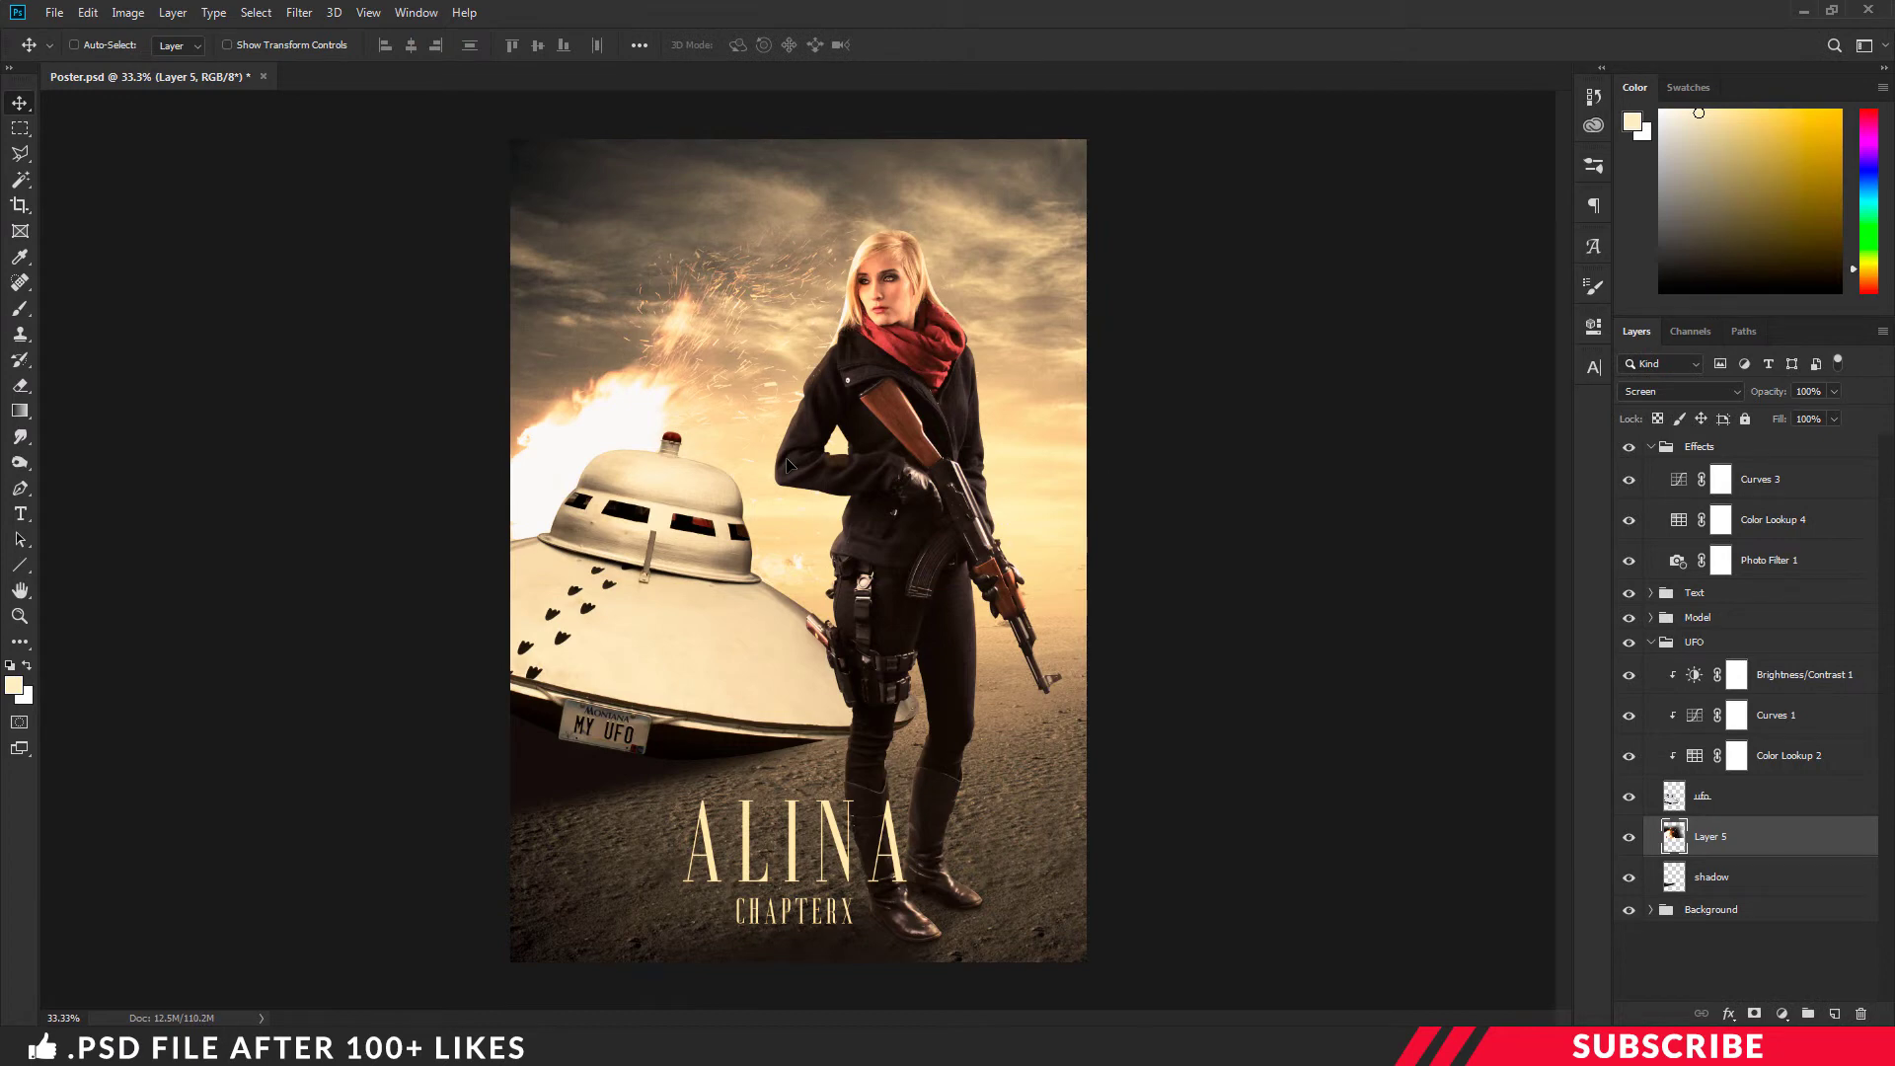
# - Add Layer 6 beneath the fire layer and set the foreground colour to a dark brown
pyautogui.click(1835, 1014)
pyautogui.moveTo(1746, 844); pyautogui.dragTo(1751, 899)
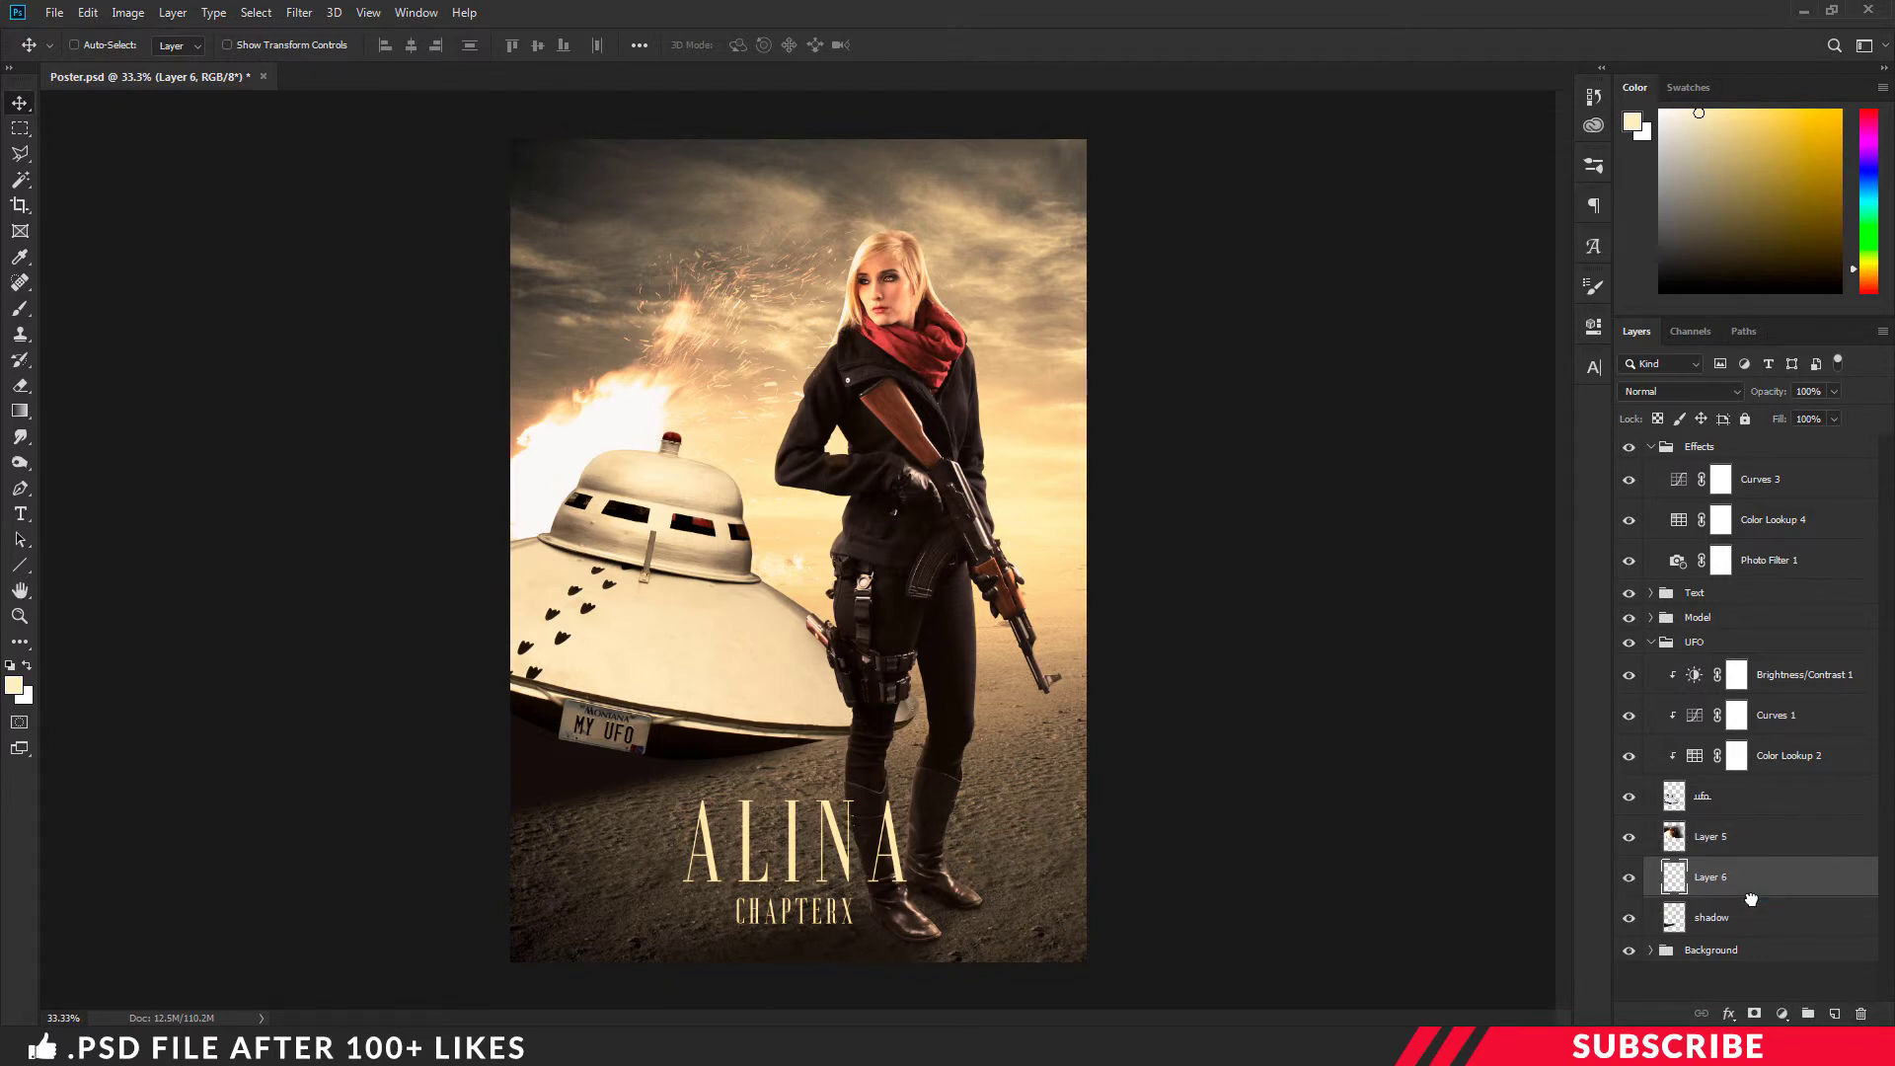
pyautogui.click(14, 685)
pyautogui.click(1301, 791)
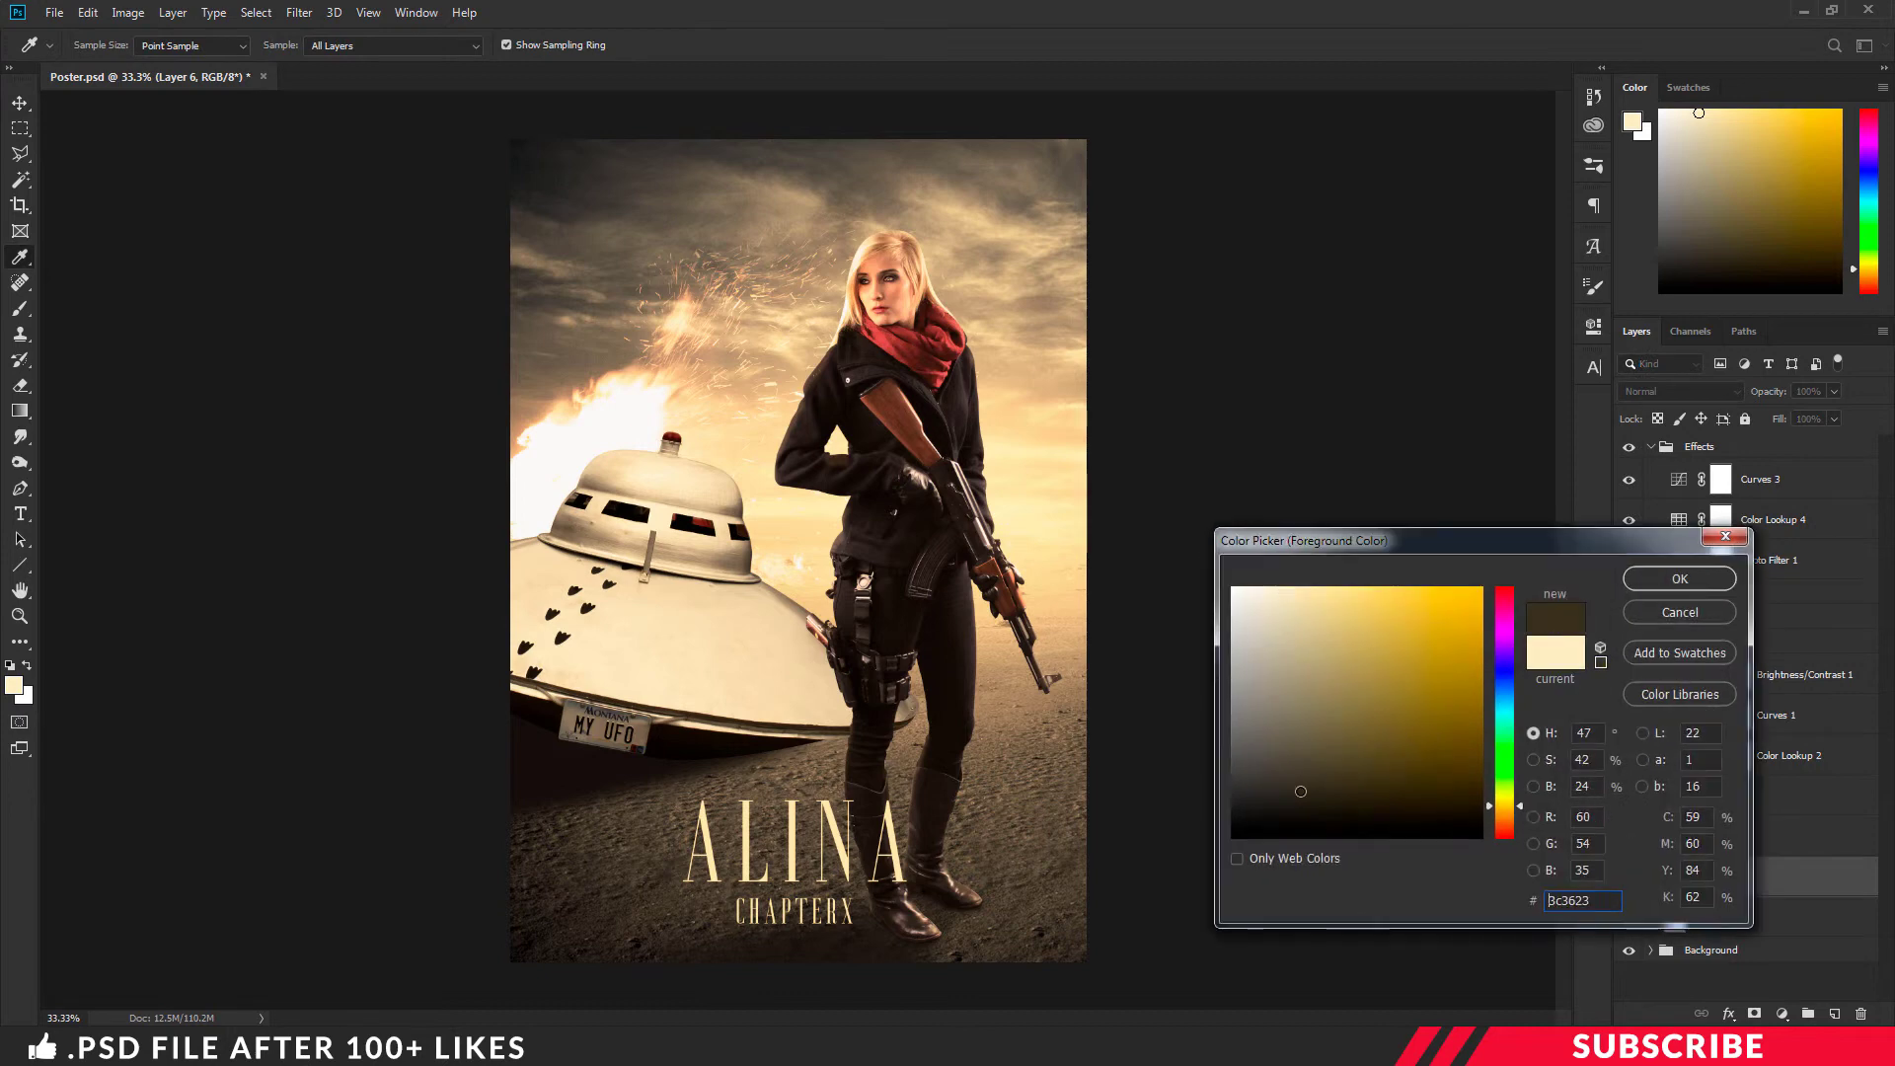
pyautogui.moveTo(1301, 791); pyautogui.dragTo(1229, 807)
pyautogui.click(1680, 578)
# - Paint smoky brown around the flames with a 900 px brush, then collapse the UFO group
pyautogui.press('v')
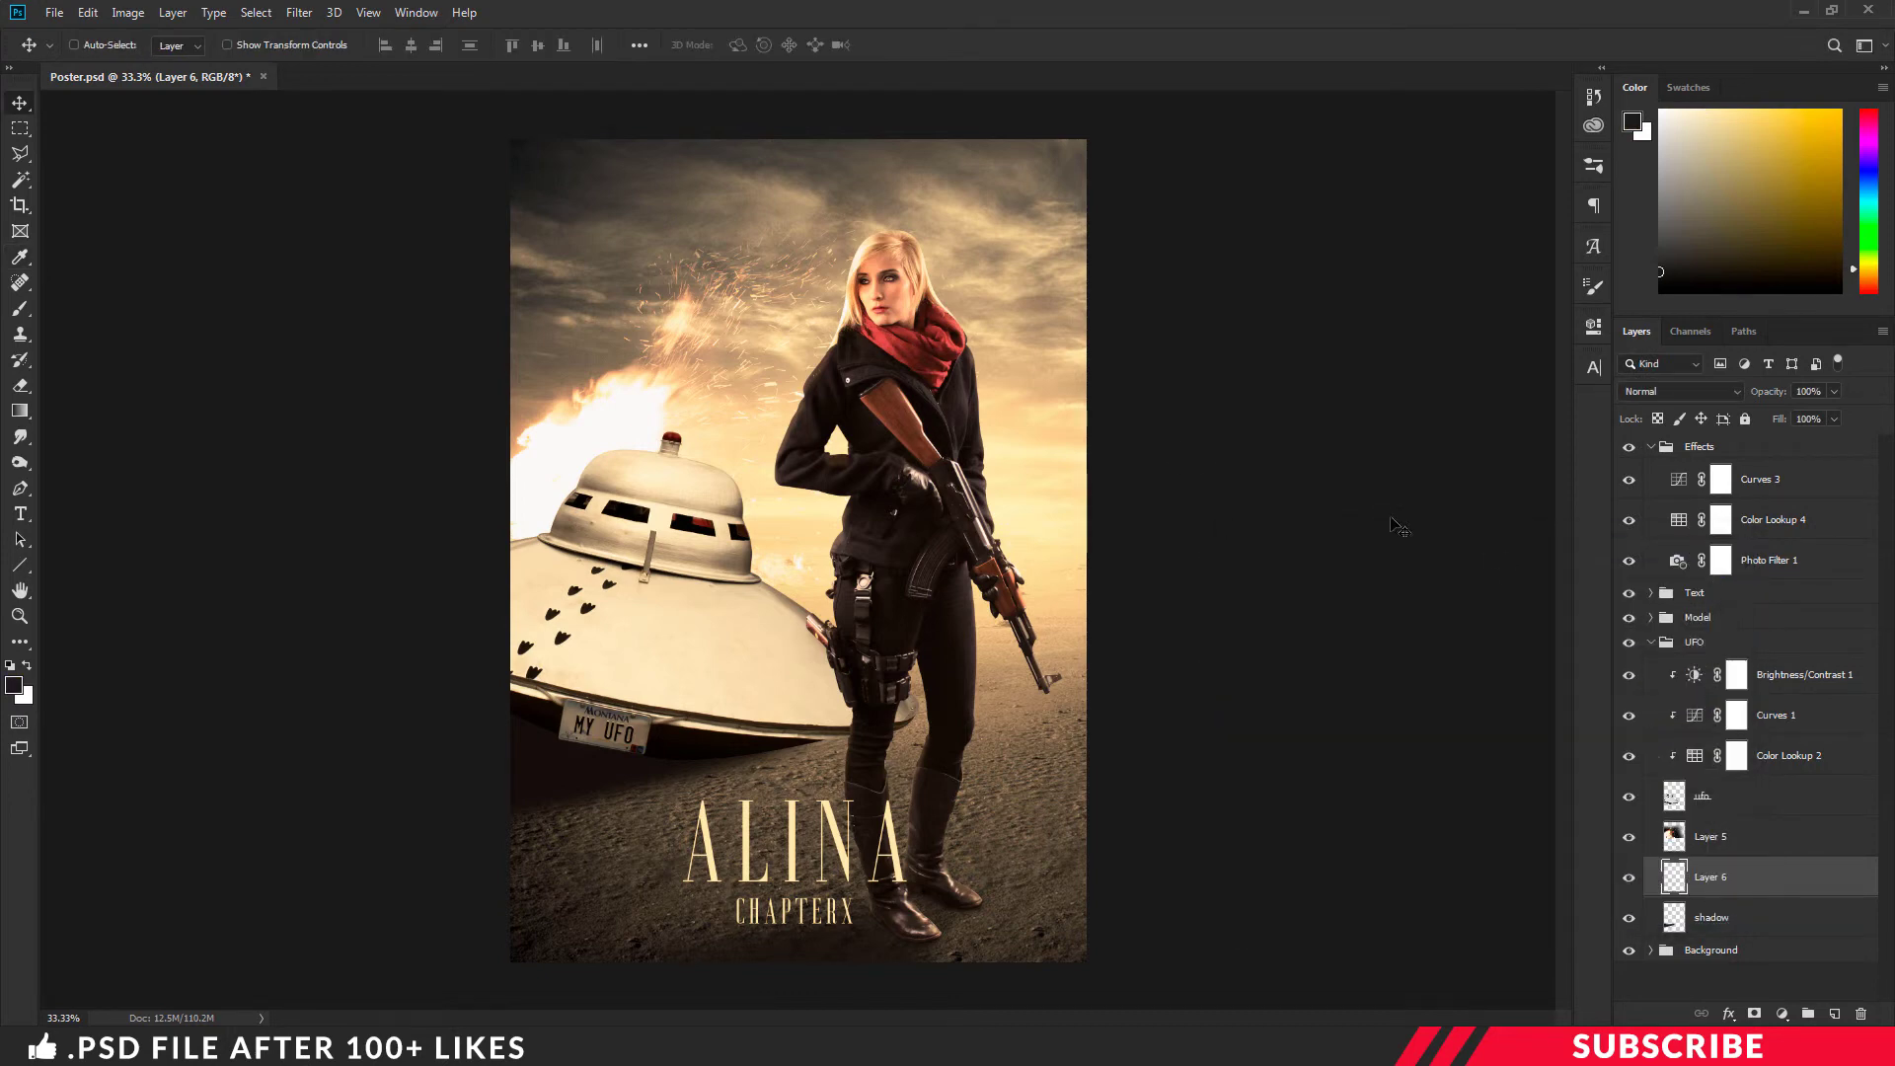
pyautogui.click(20, 308)
pyautogui.rightClick(21, 312)
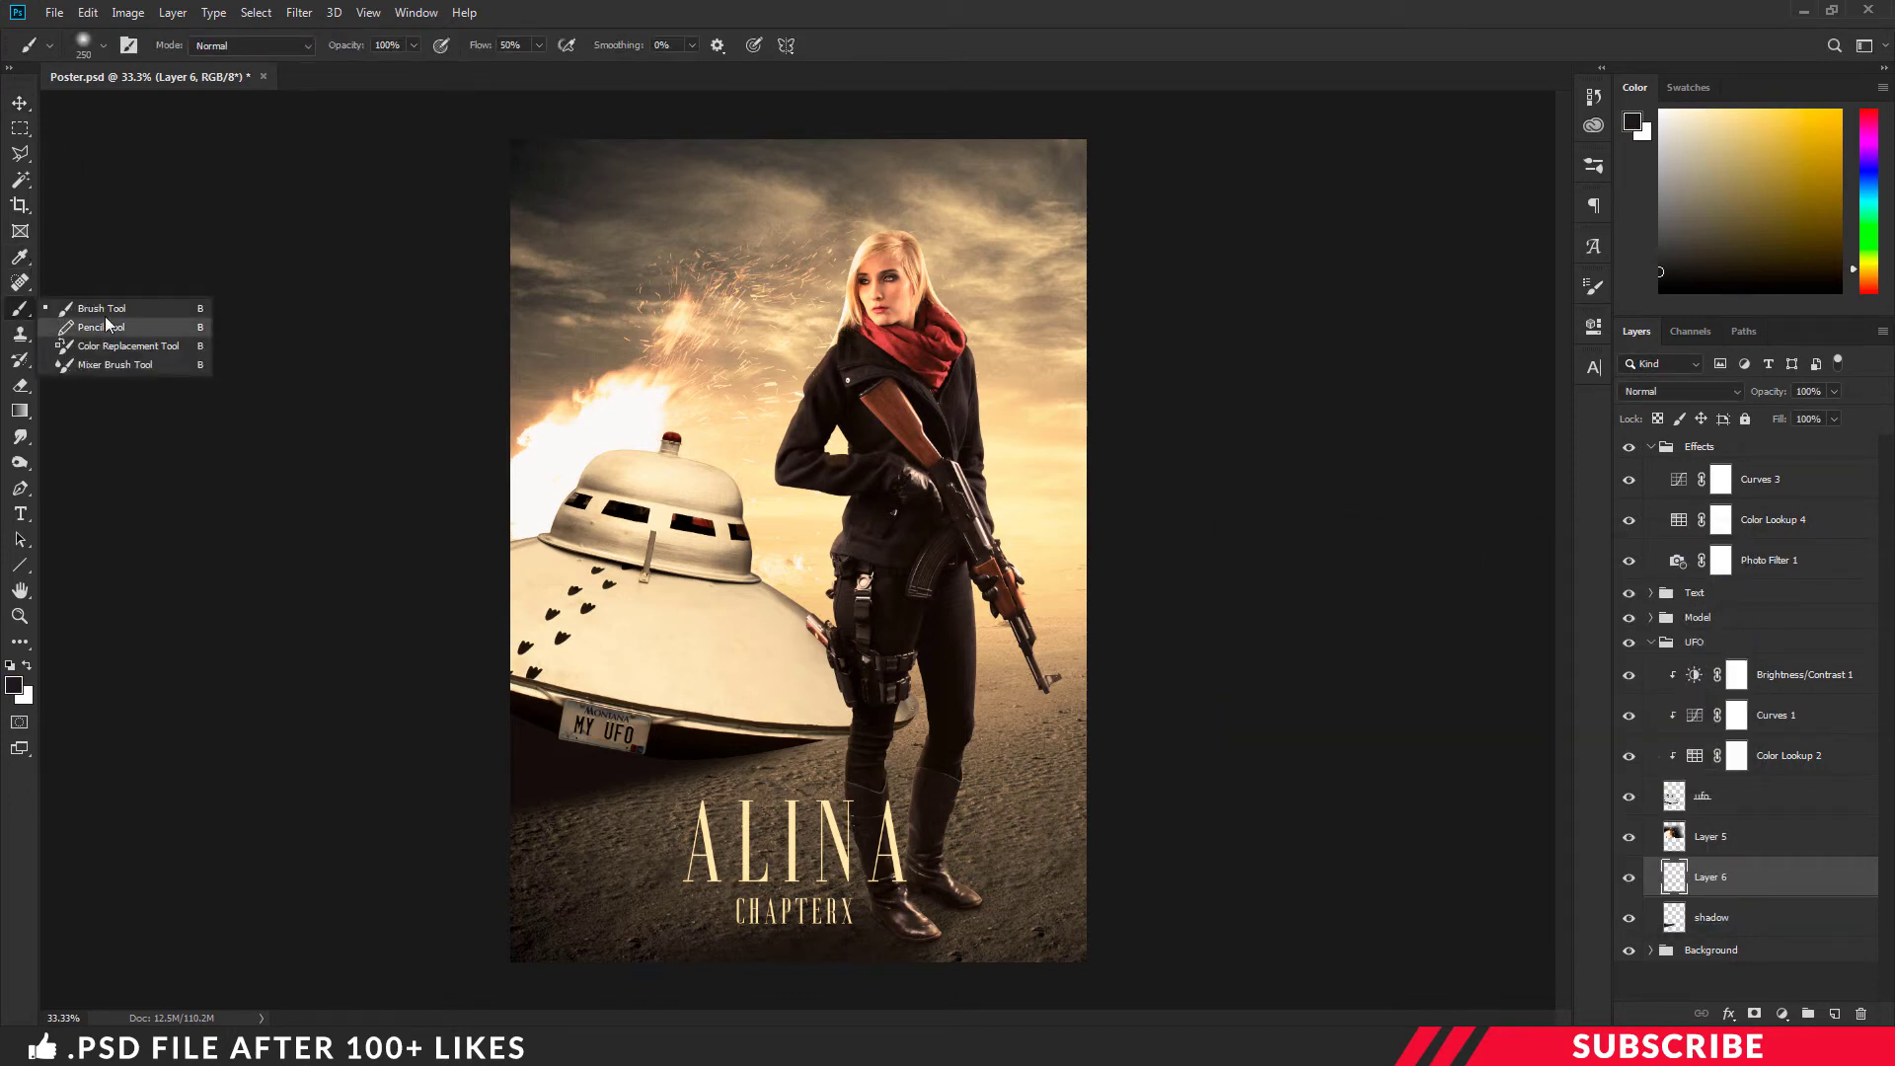
pyautogui.click(105, 309)
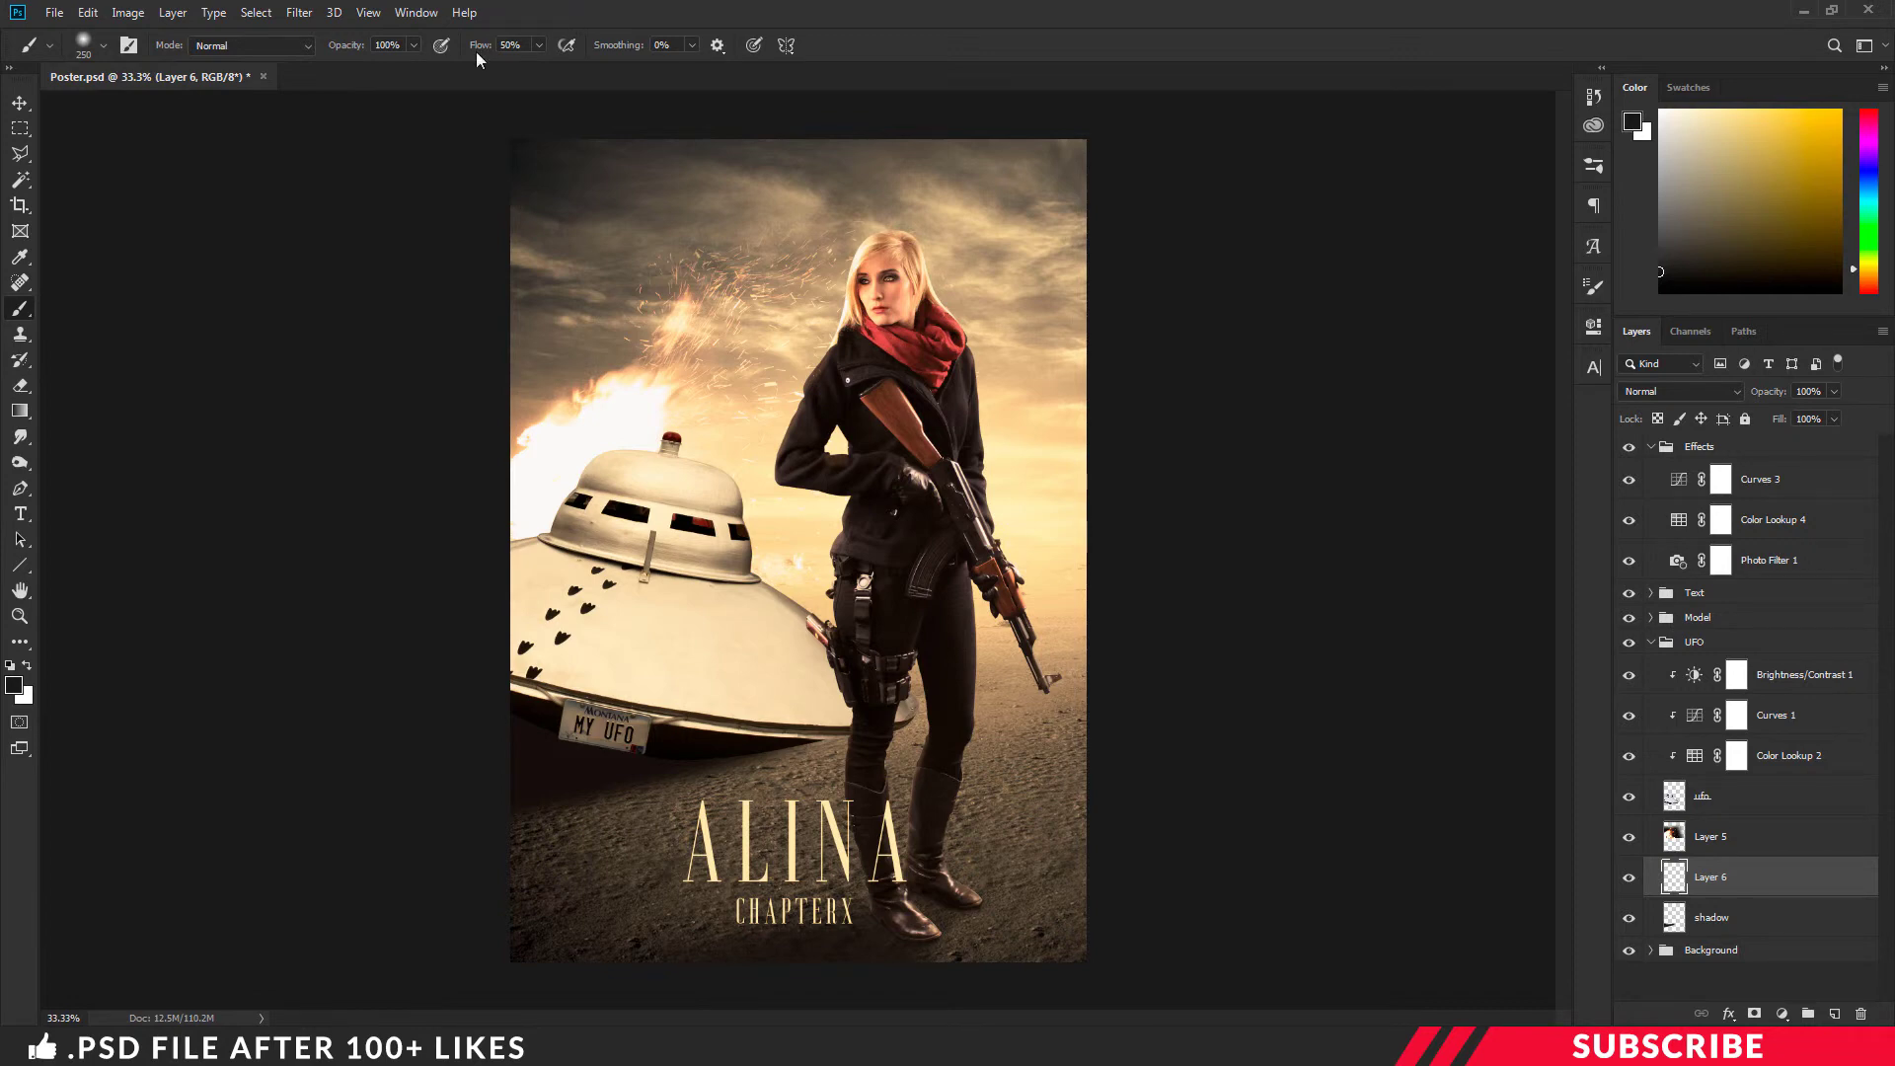
pyautogui.press(']')
pyautogui.press(']')
pyautogui.press(']')
pyautogui.press(']')
pyautogui.press(']')
pyautogui.press(']')
pyautogui.press(']')
pyautogui.moveTo(567, 422)
pyautogui.mouseDown()
pyautogui.moveTo(683, 343)
pyautogui.moveTo(537, 277)
pyautogui.moveTo(592, 419)
pyautogui.mouseUp()
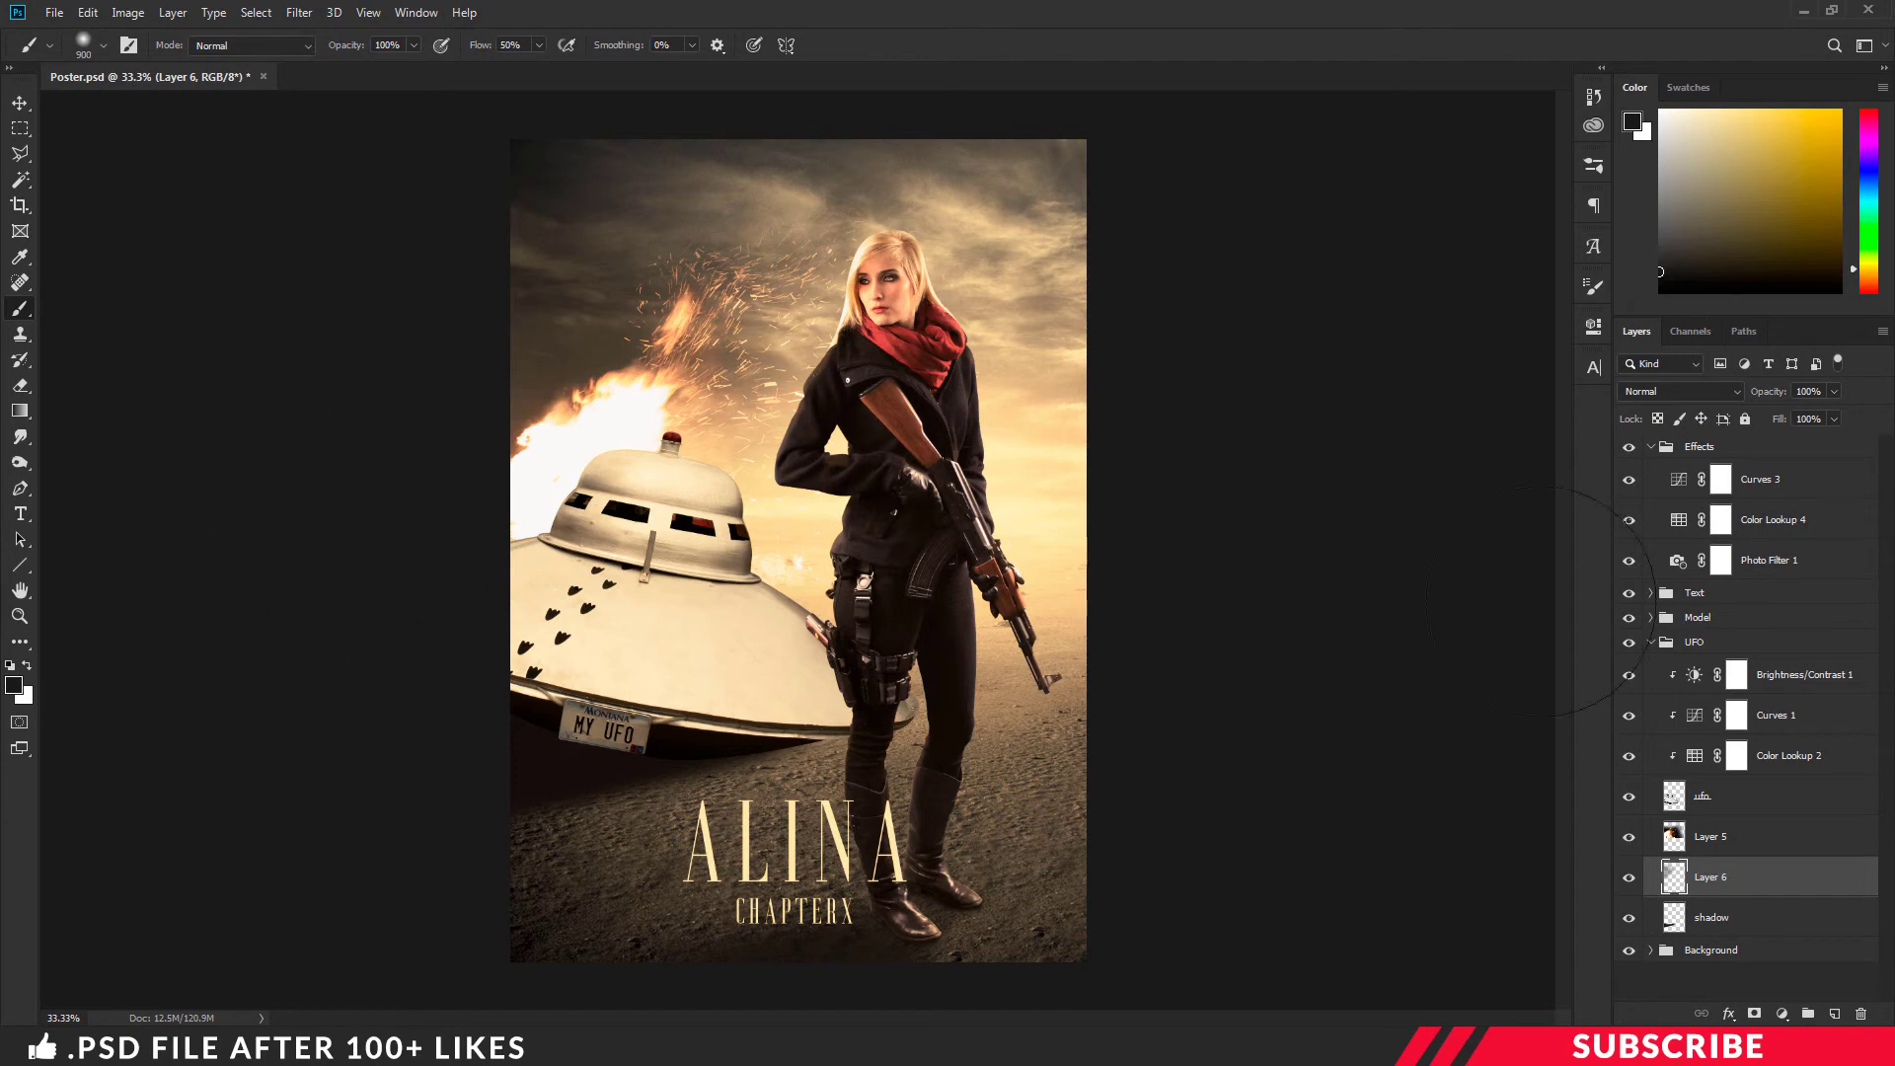
pyautogui.click(1652, 641)
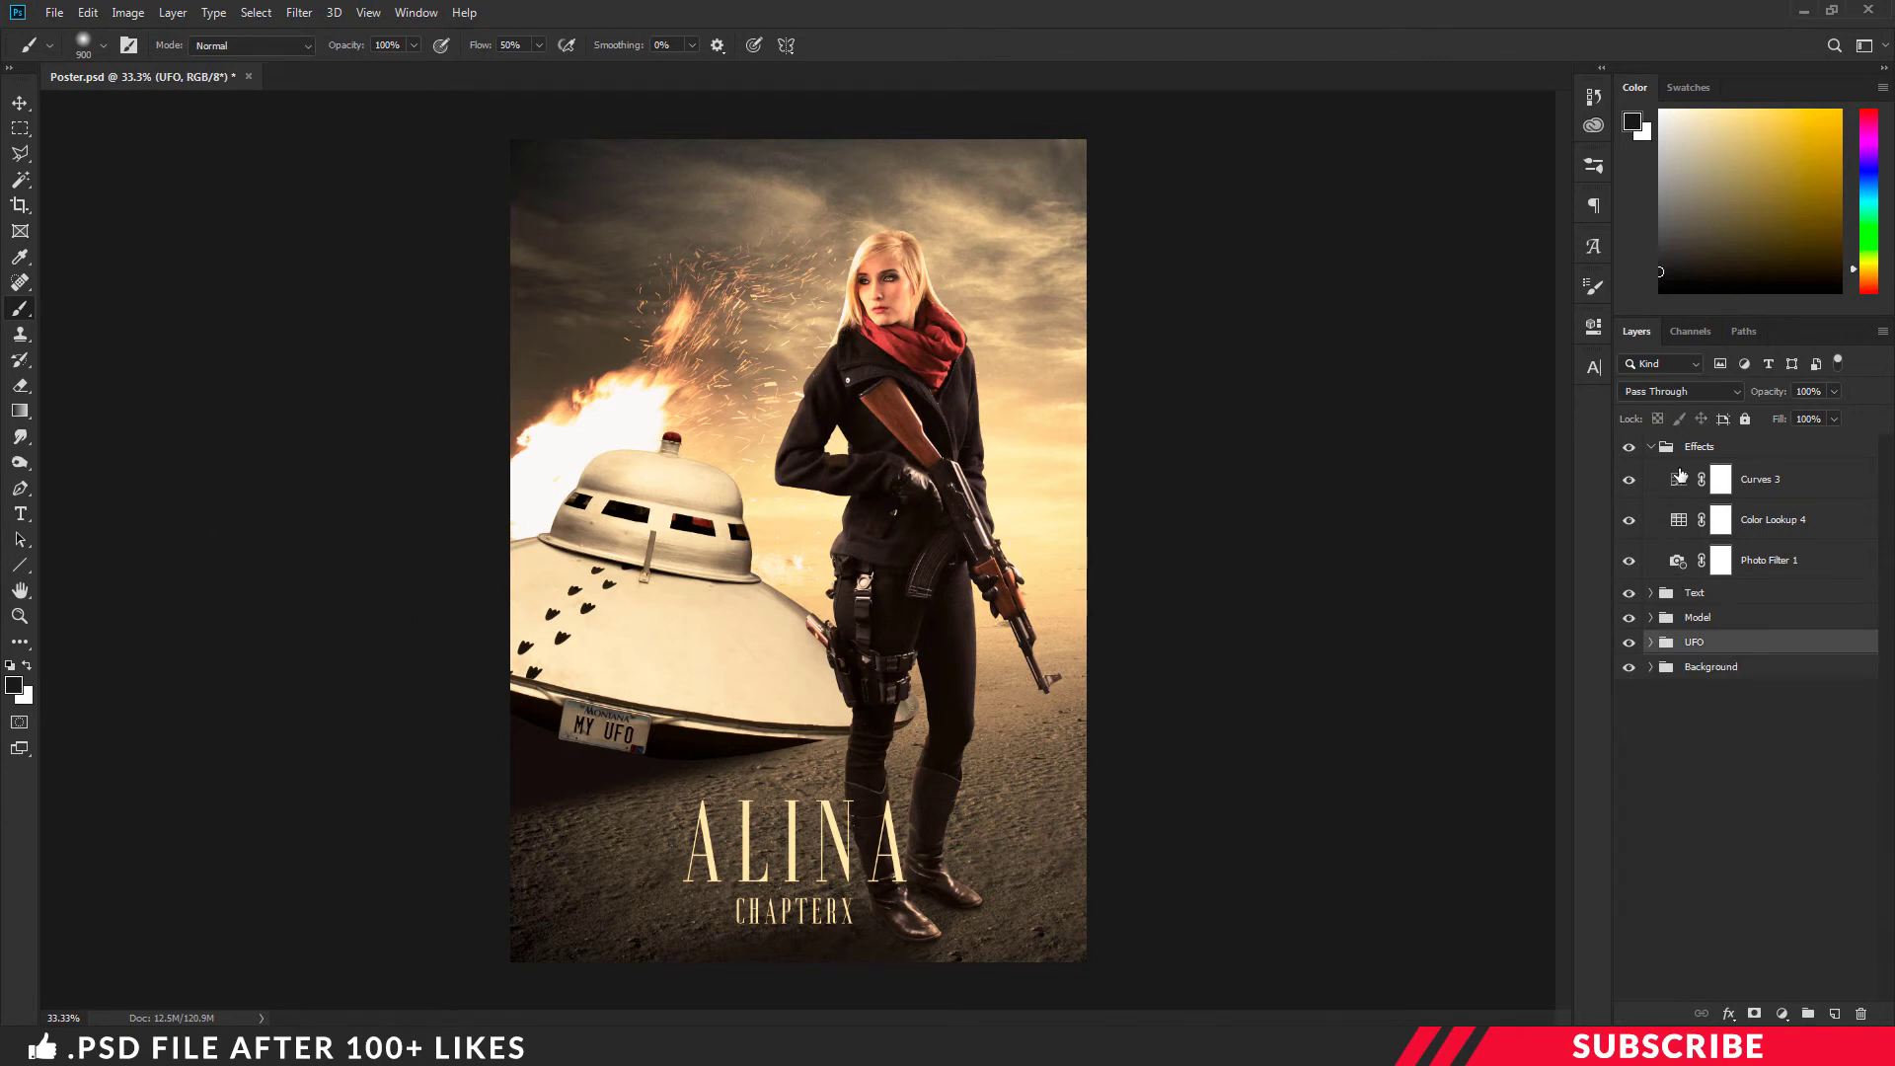
# - Add a Vibrance layer of +15 above Curves 3, leaving saturation at 0
pyautogui.click(1774, 479)
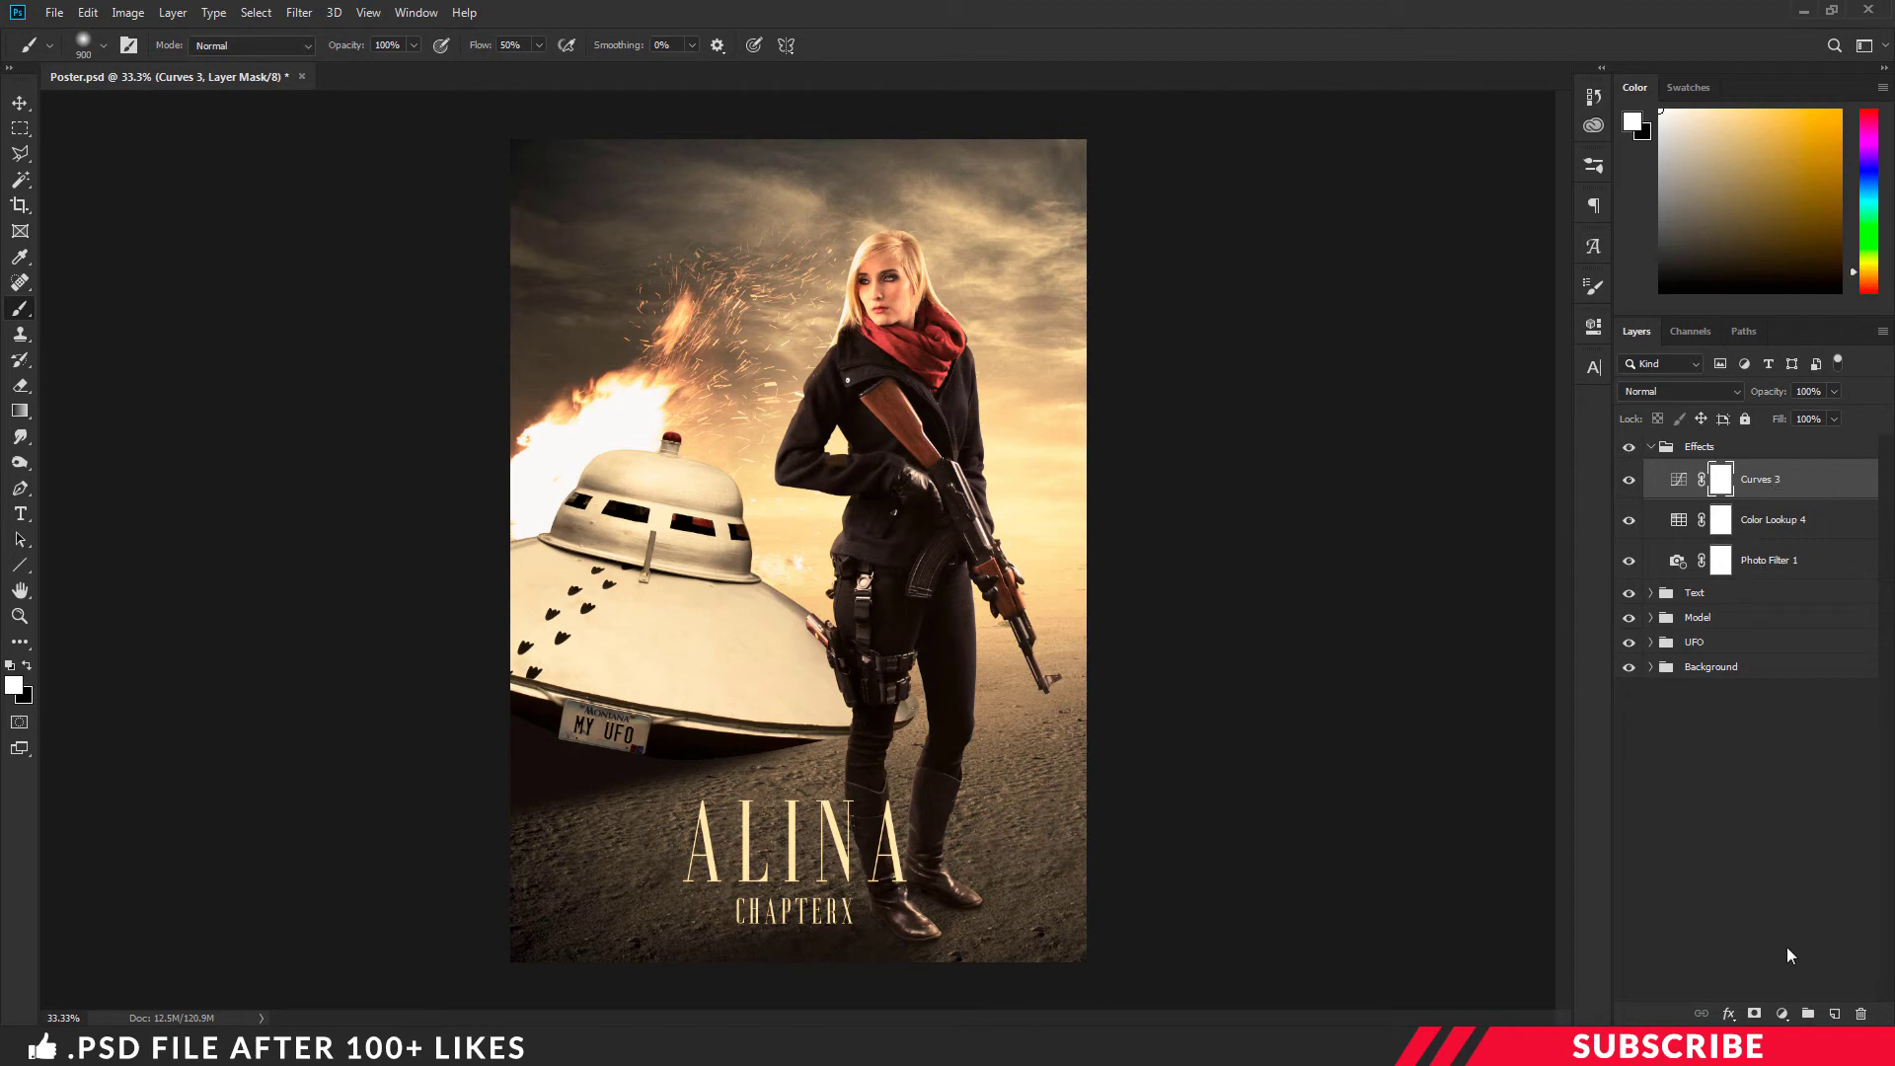
pyautogui.click(1783, 1014)
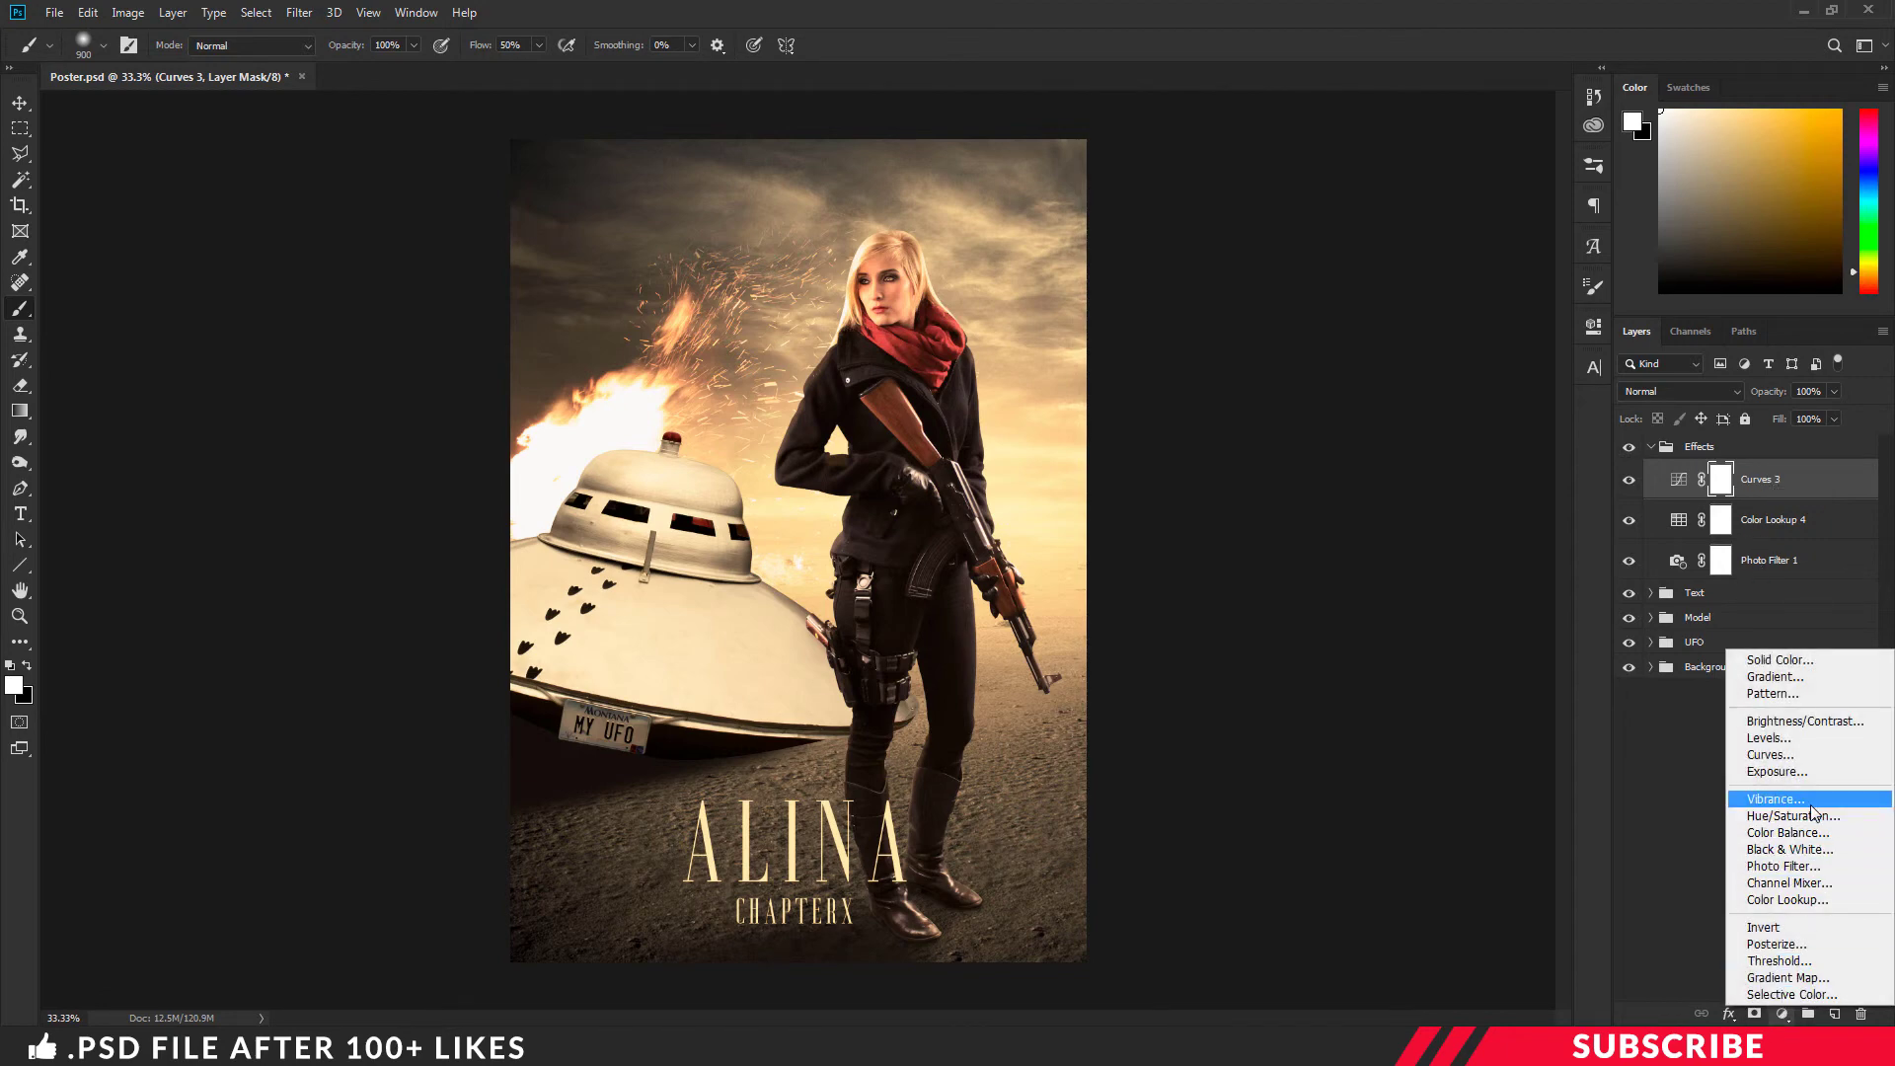
pyautogui.click(1776, 798)
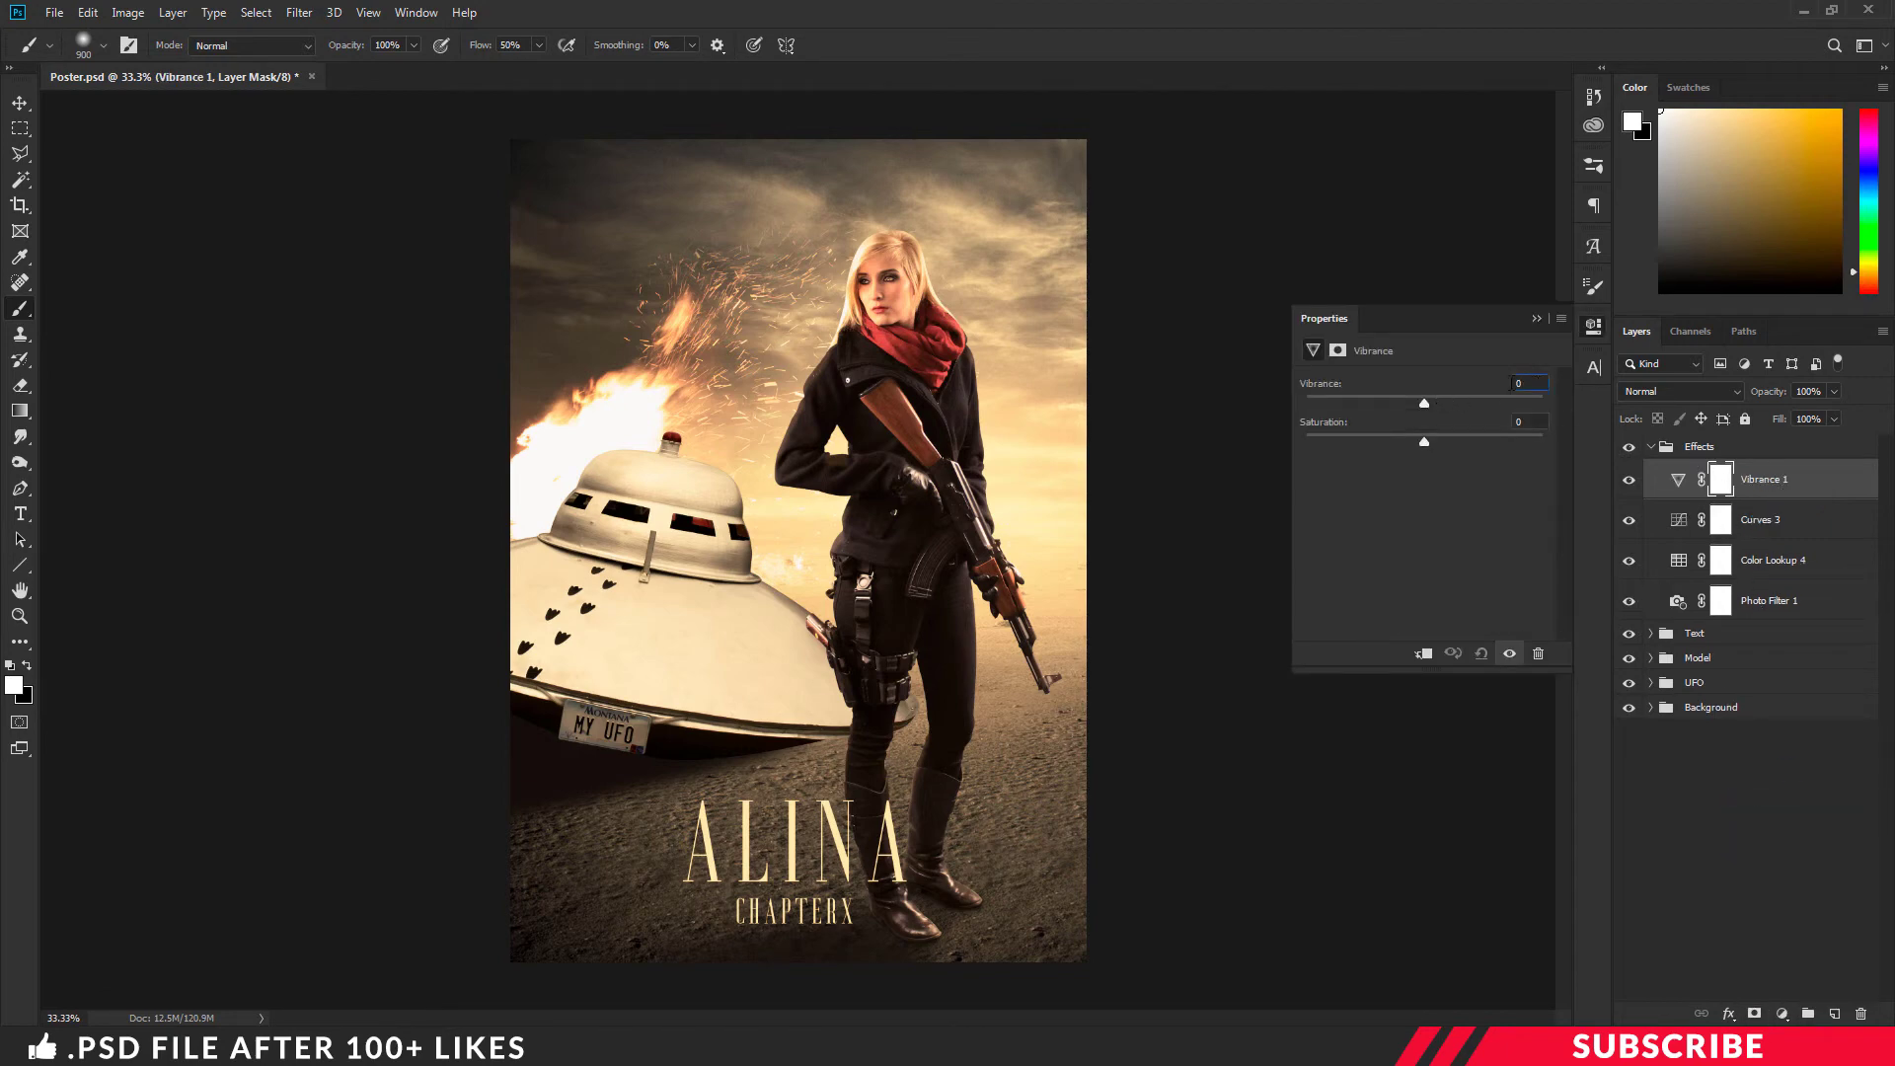
pyautogui.doubleClick(1508, 383)
pyautogui.write('15')
pyautogui.press('Return')
pyautogui.click(1607, 329)
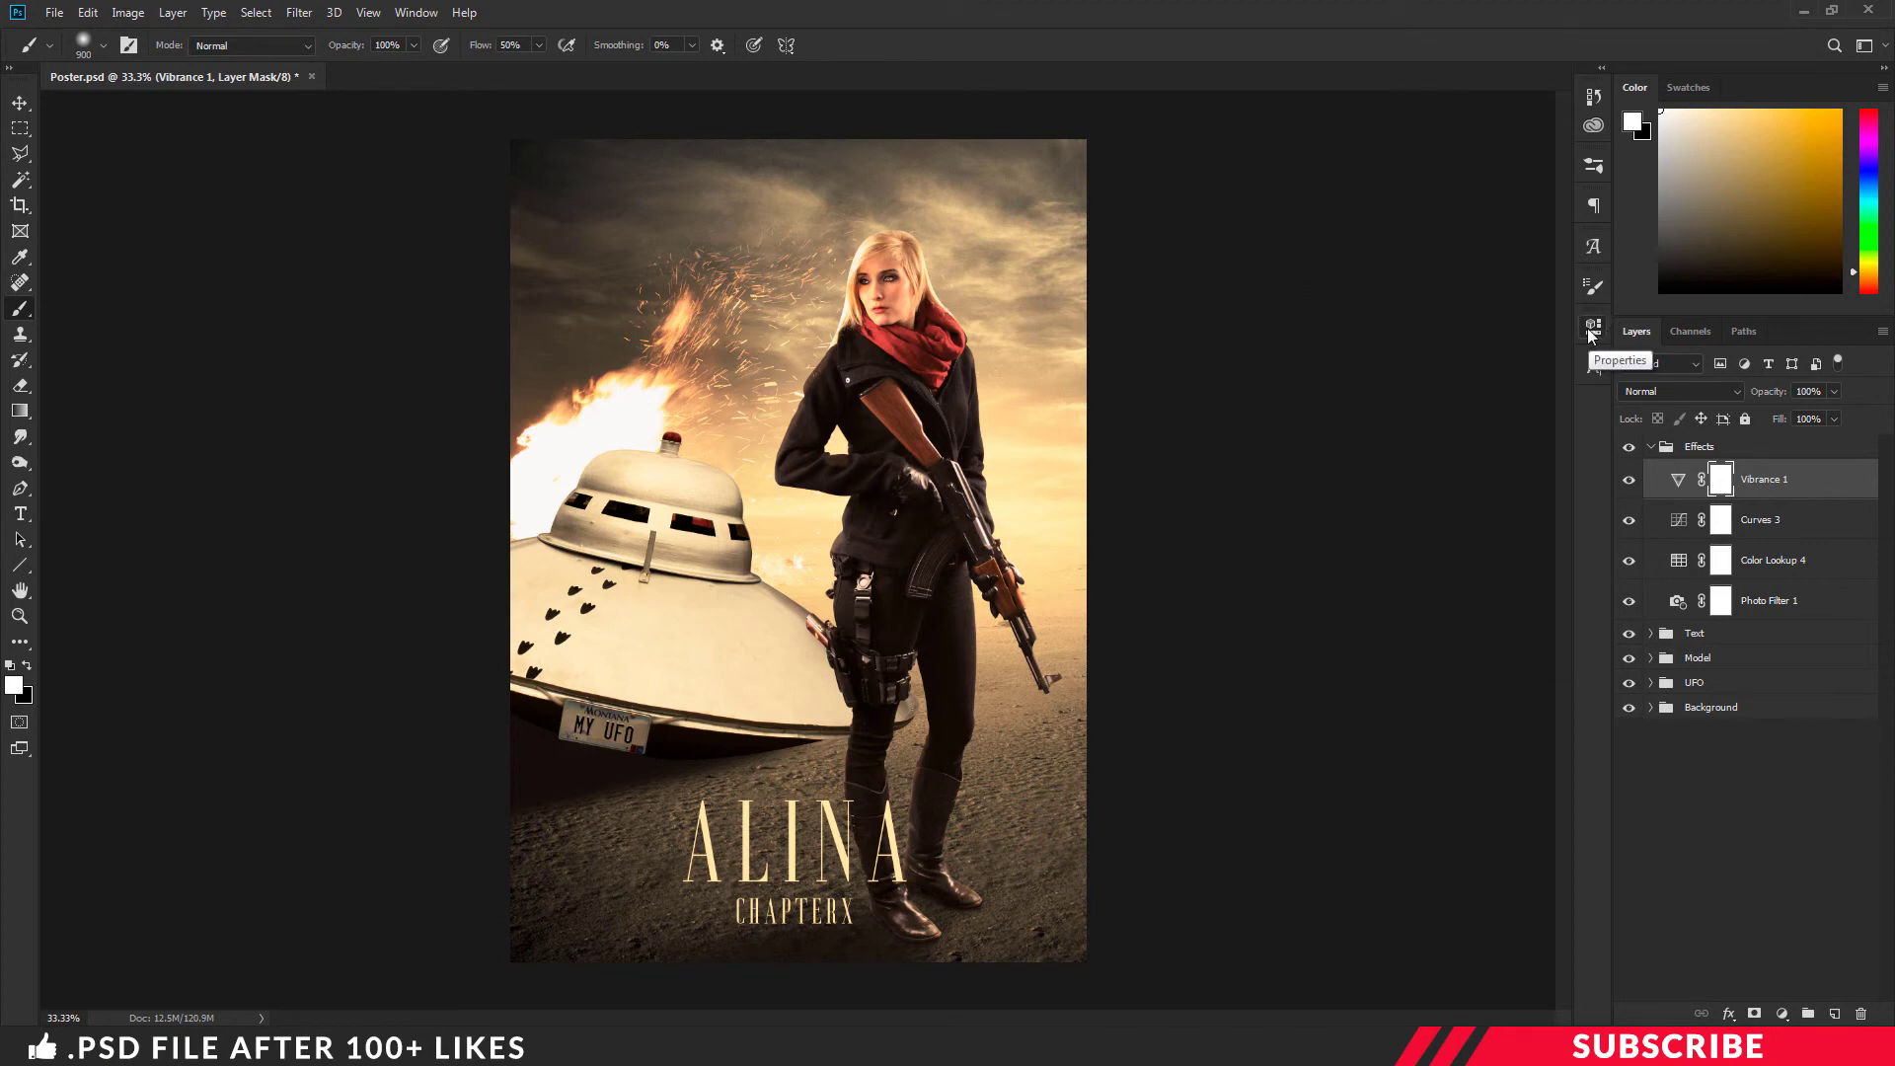